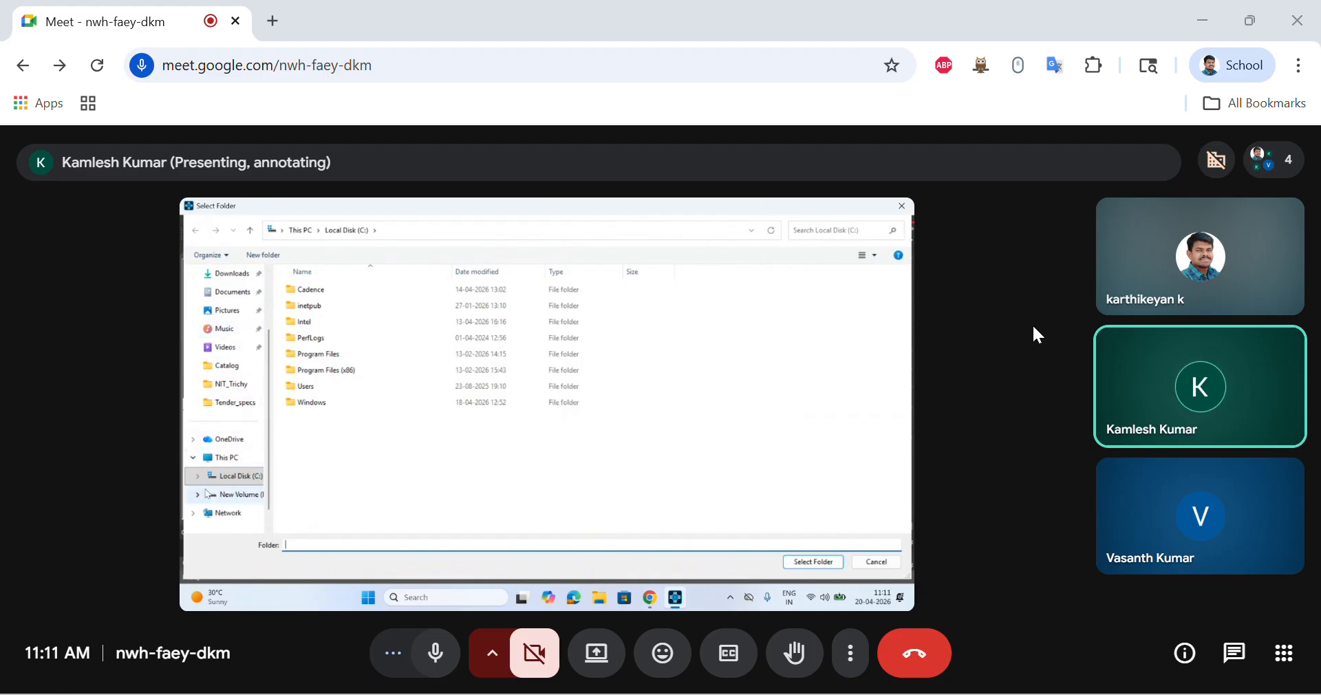
Step: Switch the Google Meet call to full screen
{"action": "left_click", "coordinate": [851, 662]}
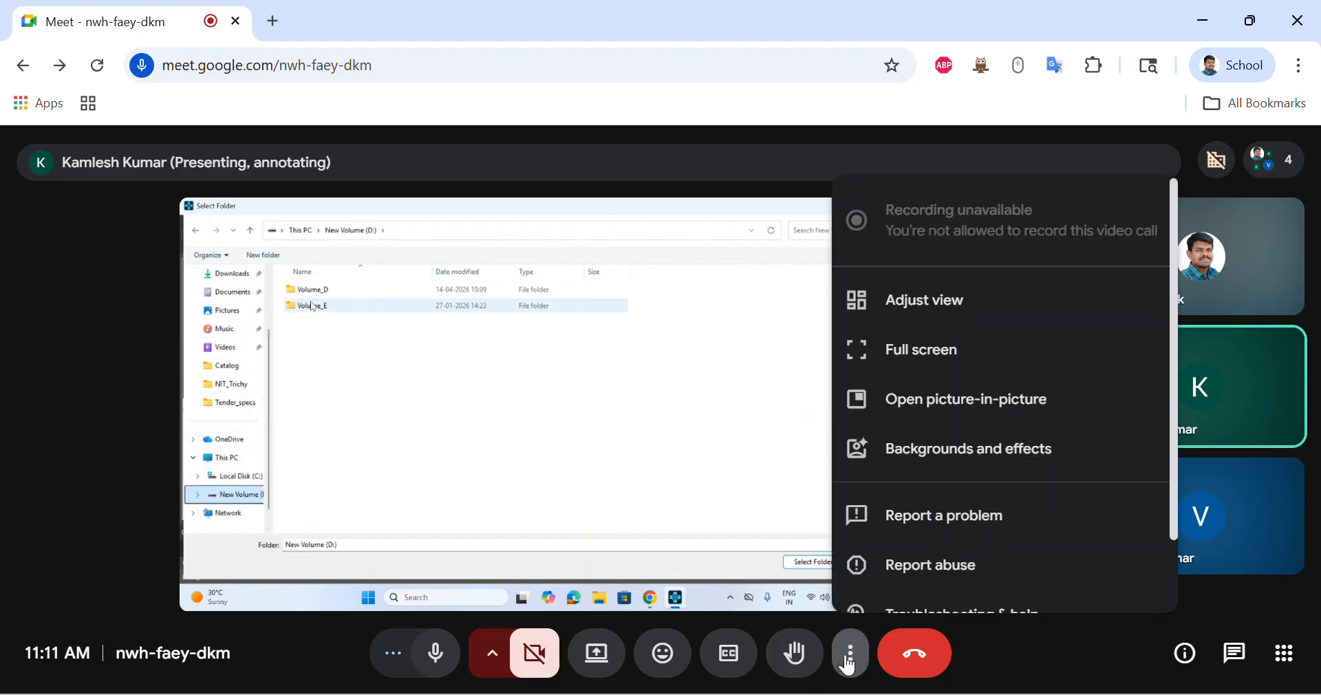
{"action": "left_click", "coordinate": [921, 351]}
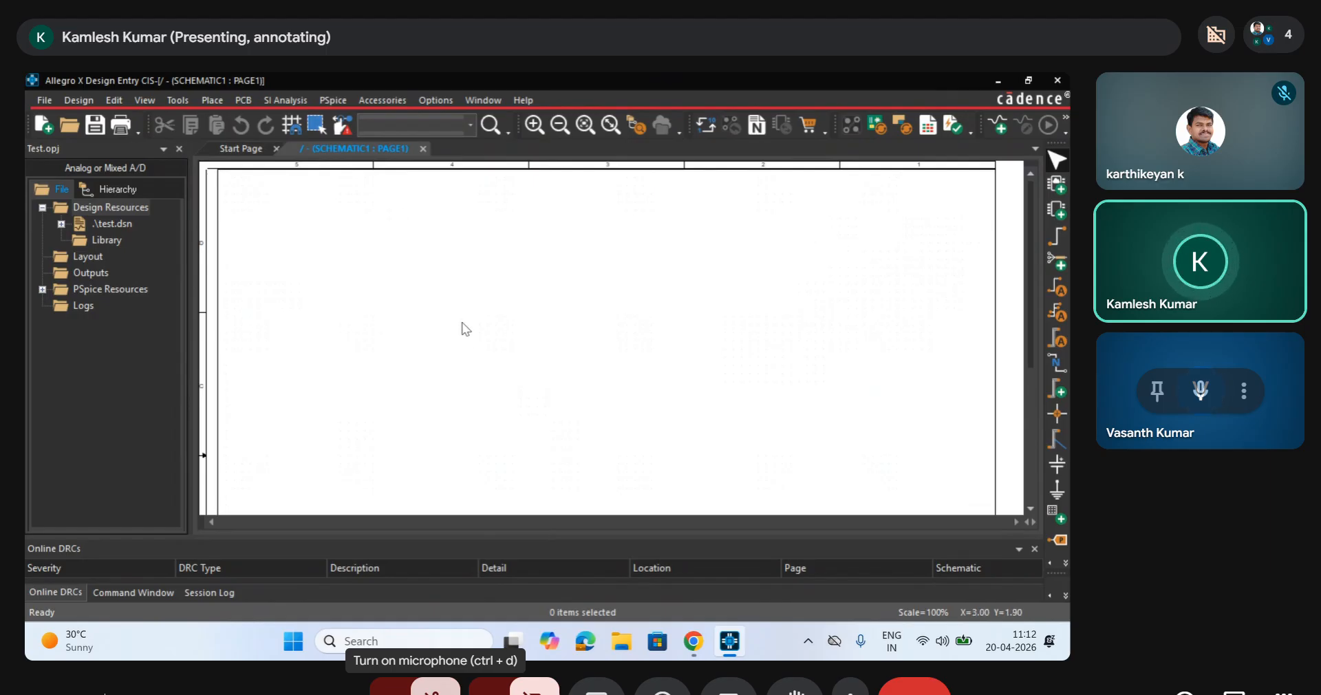
Step: Open Place Part and add all capture libraries from the pspice folder
{"action": "left_click", "coordinate": [179, 100]}
{"action": "mouse_move", "coordinate": [200, 97]}
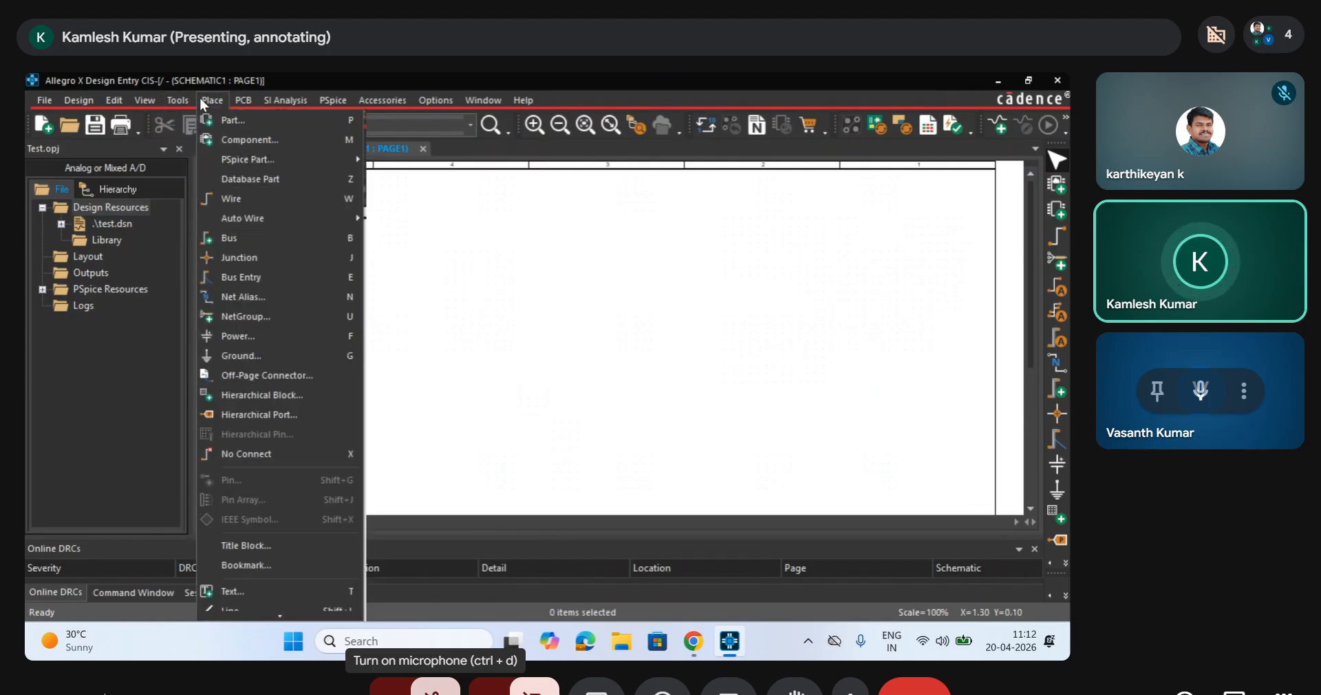
{"action": "left_click", "coordinate": [227, 120]}
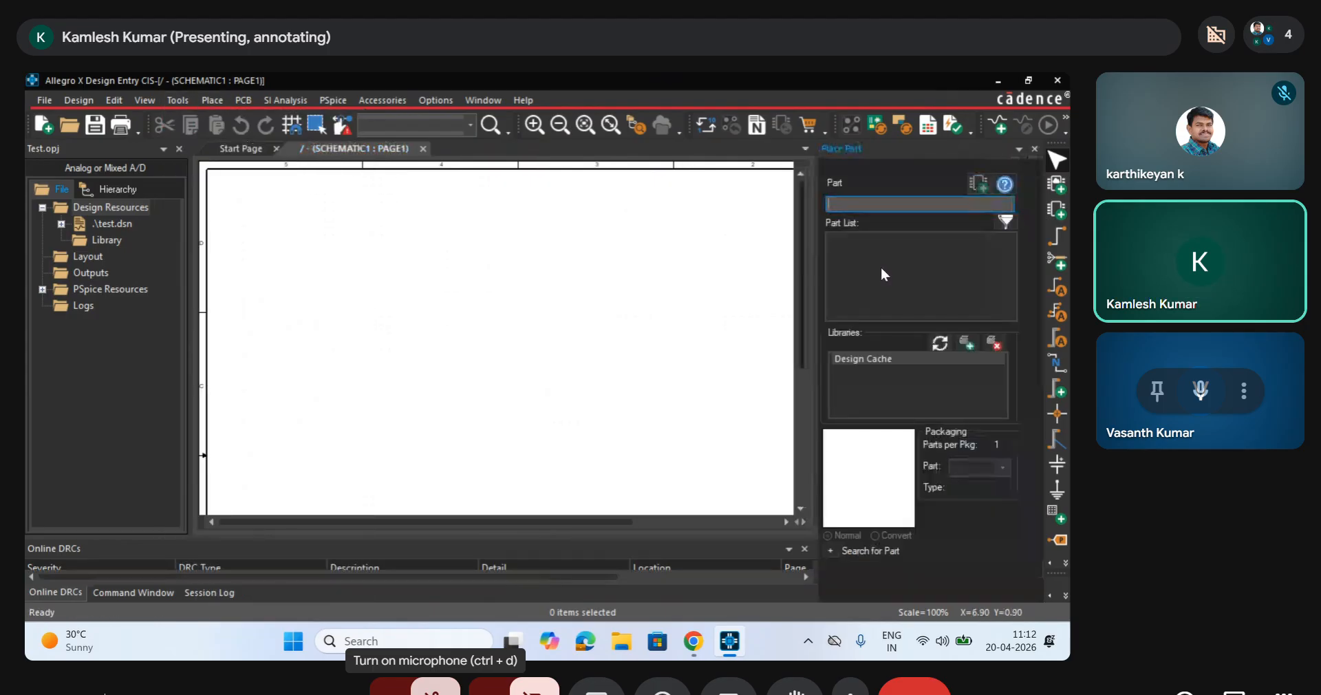
{"action": "left_click", "coordinate": [972, 348]}
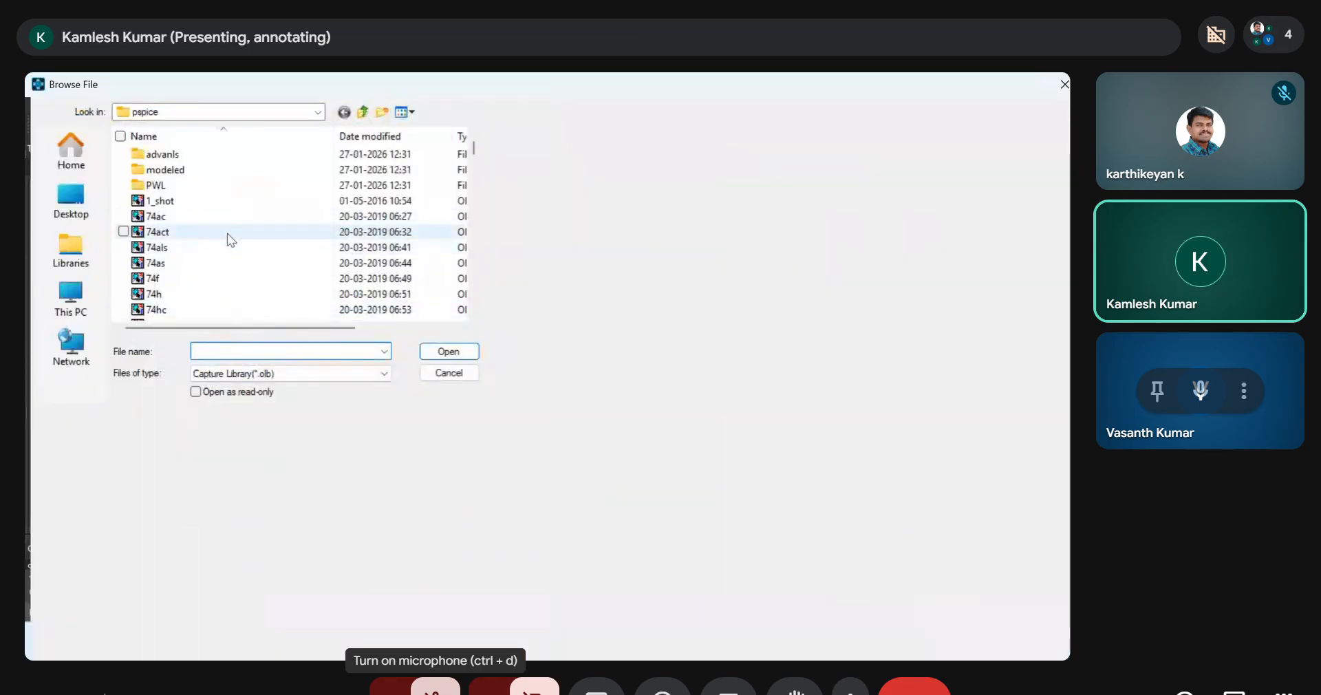
{"action": "left_click", "coordinate": [230, 232]}
{"action": "key", "text": "ctrl+a"}
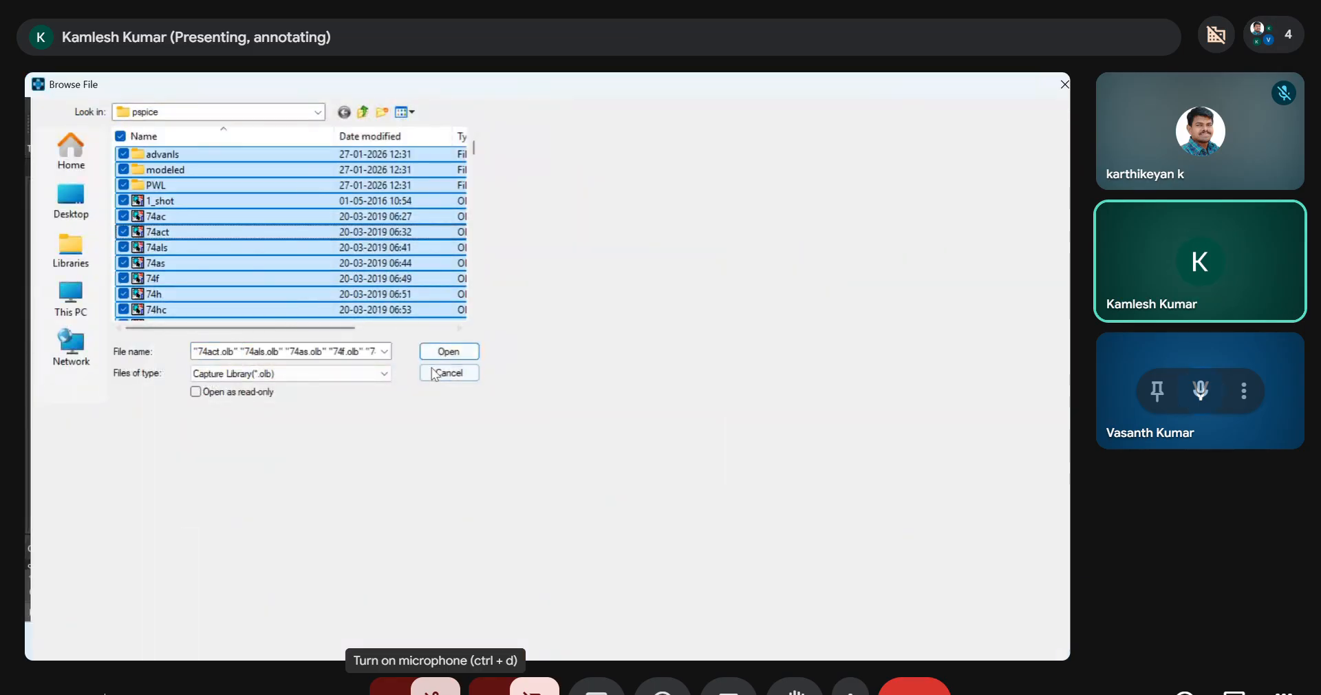
{"action": "left_click", "coordinate": [447, 351]}
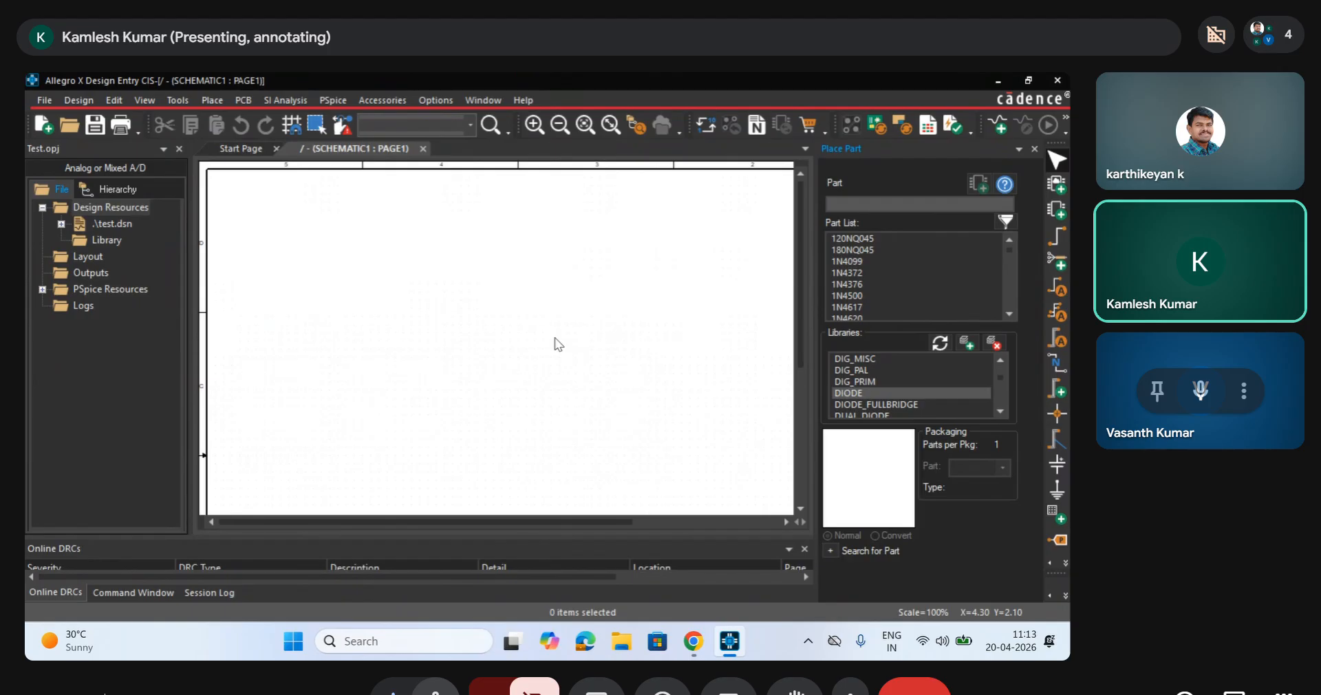
Step: Open the Component Explorer and search the PSpice category for "555"
{"action": "key", "text": "ctrl+d"}
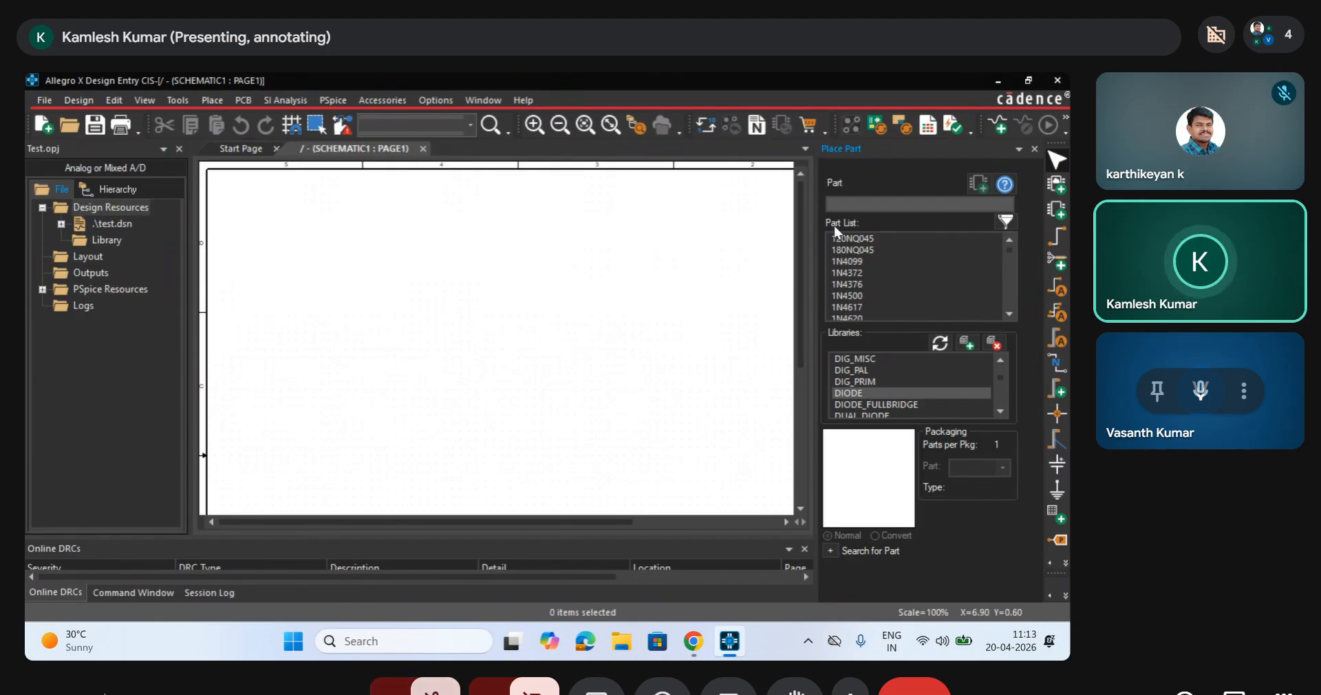
{"action": "left_click", "coordinate": [1051, 214]}
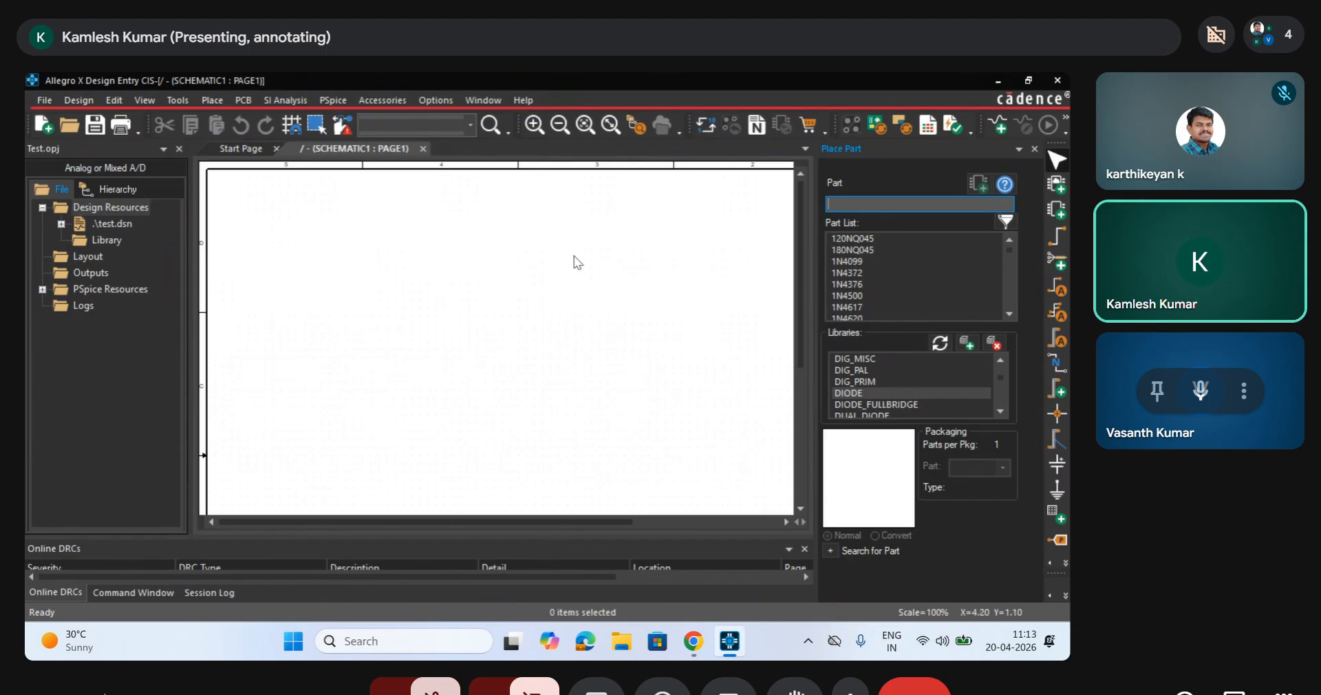
{"action": "left_click", "coordinate": [1054, 190]}
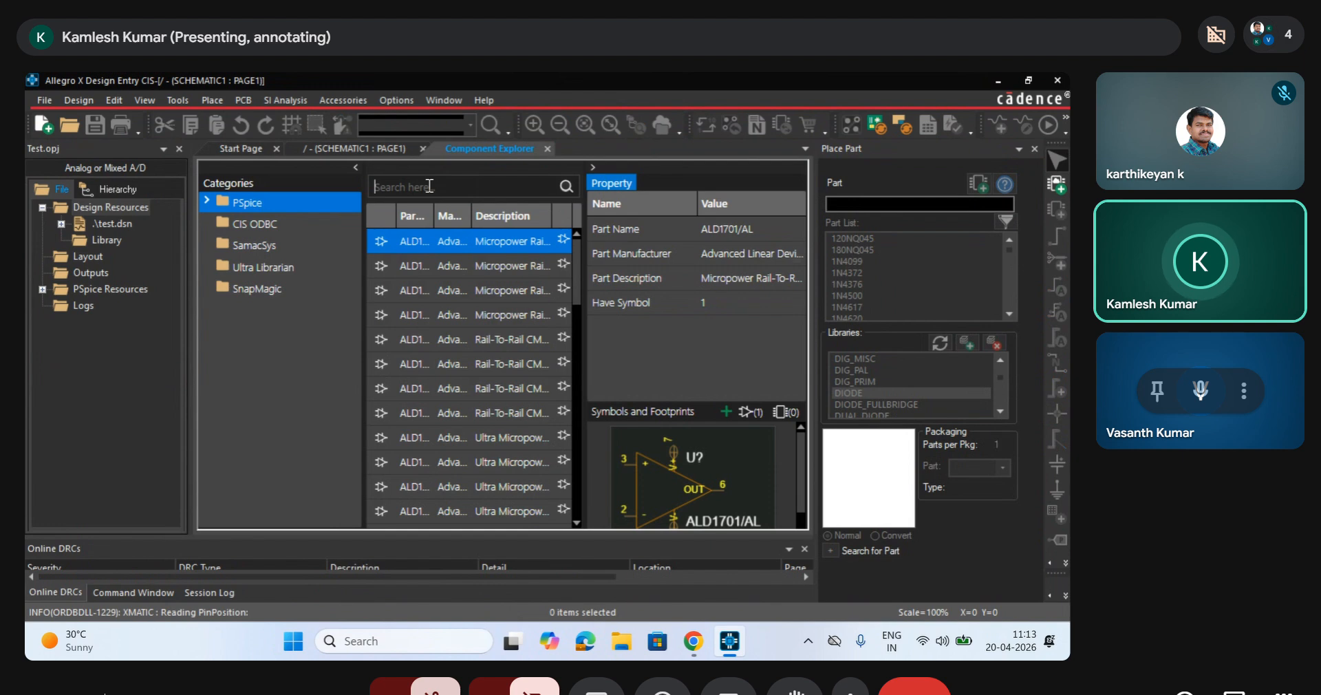
{"action": "key", "text": "Return"}
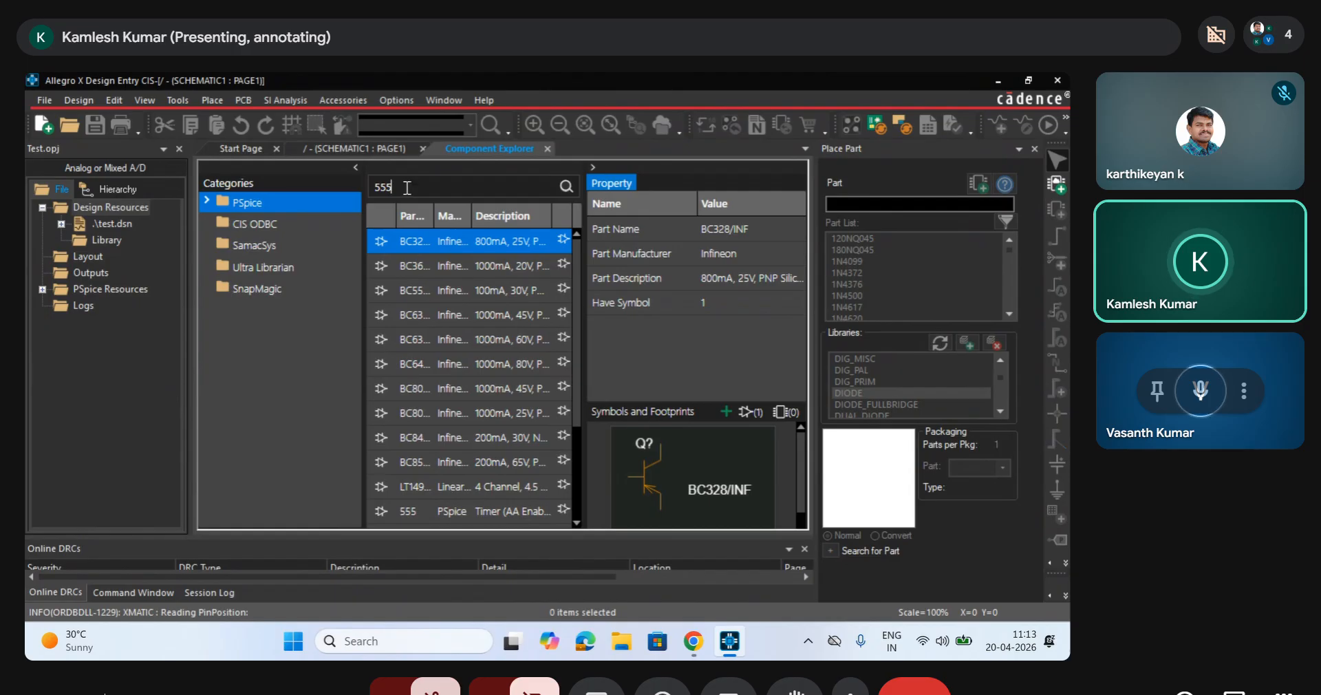
Step: Replace the component search term with "opamp" and run the search in the PSpice category
{"action": "left_click_drag", "start_coordinate": [406, 186], "coordinate": [352, 185]}
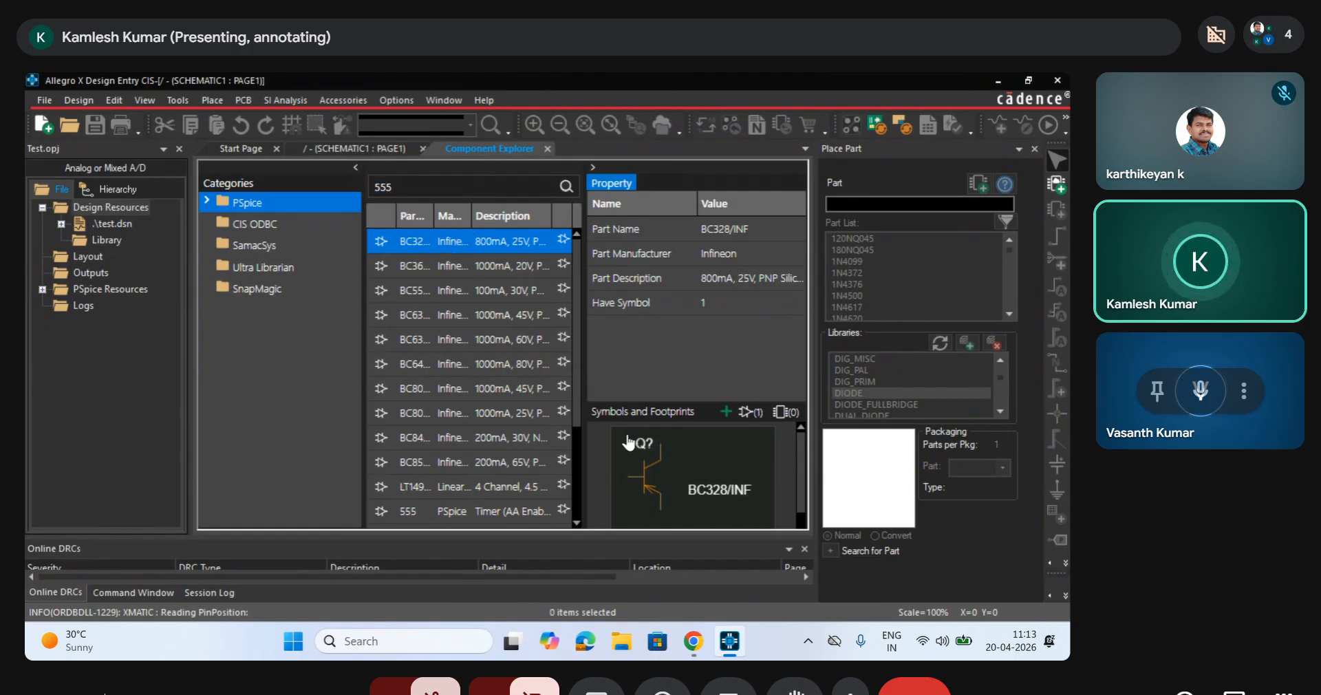
{"action": "left_click", "coordinate": [420, 187]}
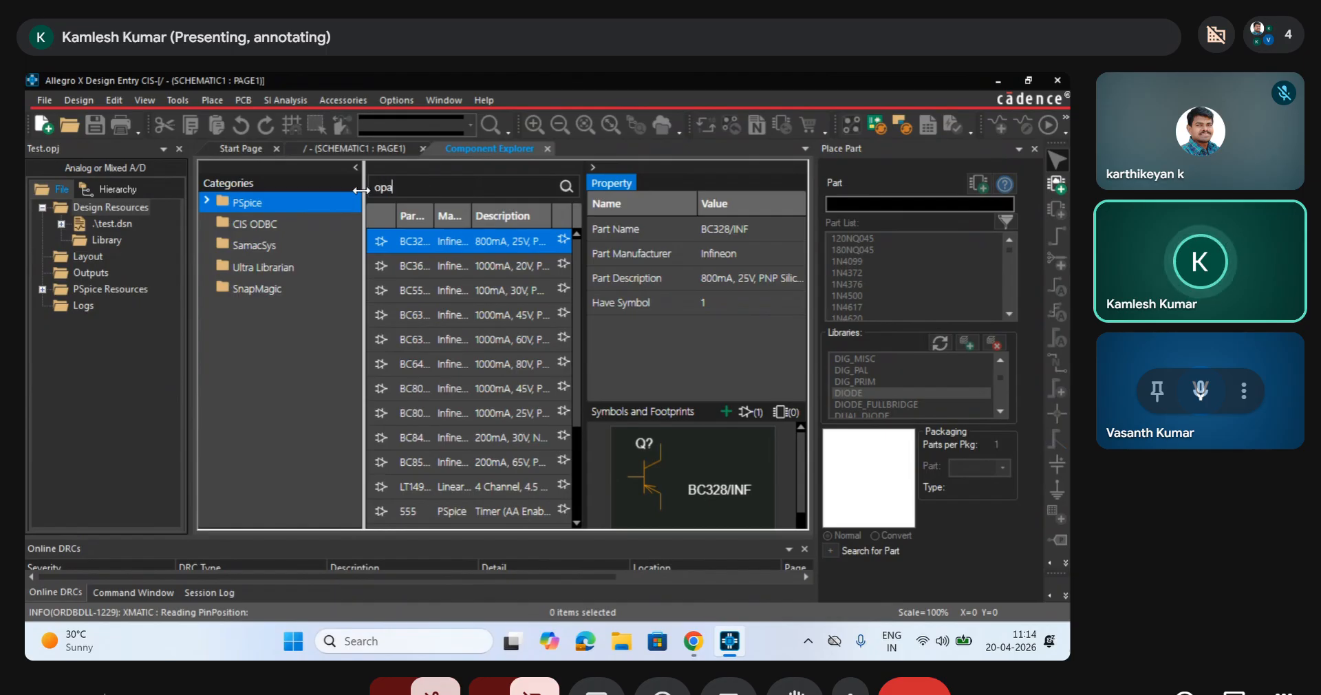
{"action": "key", "text": "Return"}
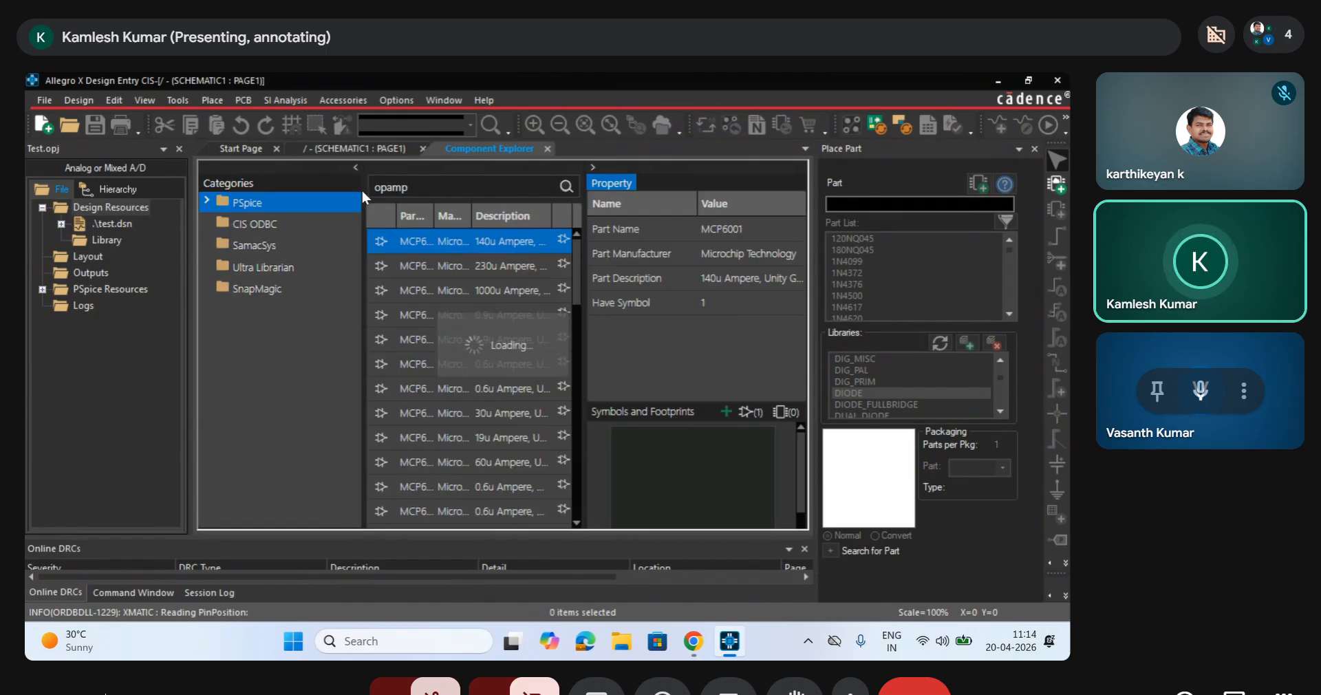
Step: Look through the op-amp search results, checking part names, manufacturers, descriptions and symbols
{"action": "left_click", "coordinate": [427, 287]}
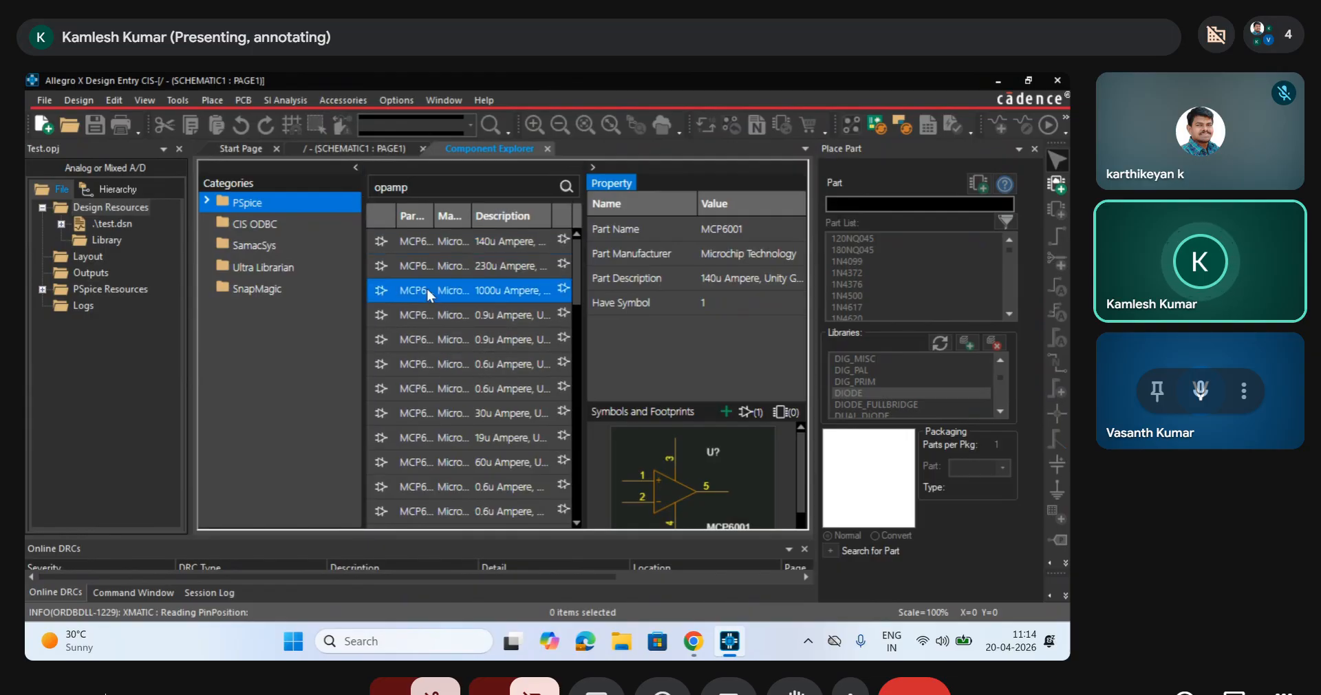
{"action": "key", "text": "Down"}
{"action": "key", "text": "Down"}
{"action": "key", "text": "Down"}
{"action": "key", "text": "Down"}
{"action": "key", "text": "Down"}
{"action": "key", "text": "Down"}
{"action": "key", "text": "Down"}
{"action": "key", "text": "Down"}
{"action": "key", "text": "Down"}
{"action": "key", "text": "Down"}
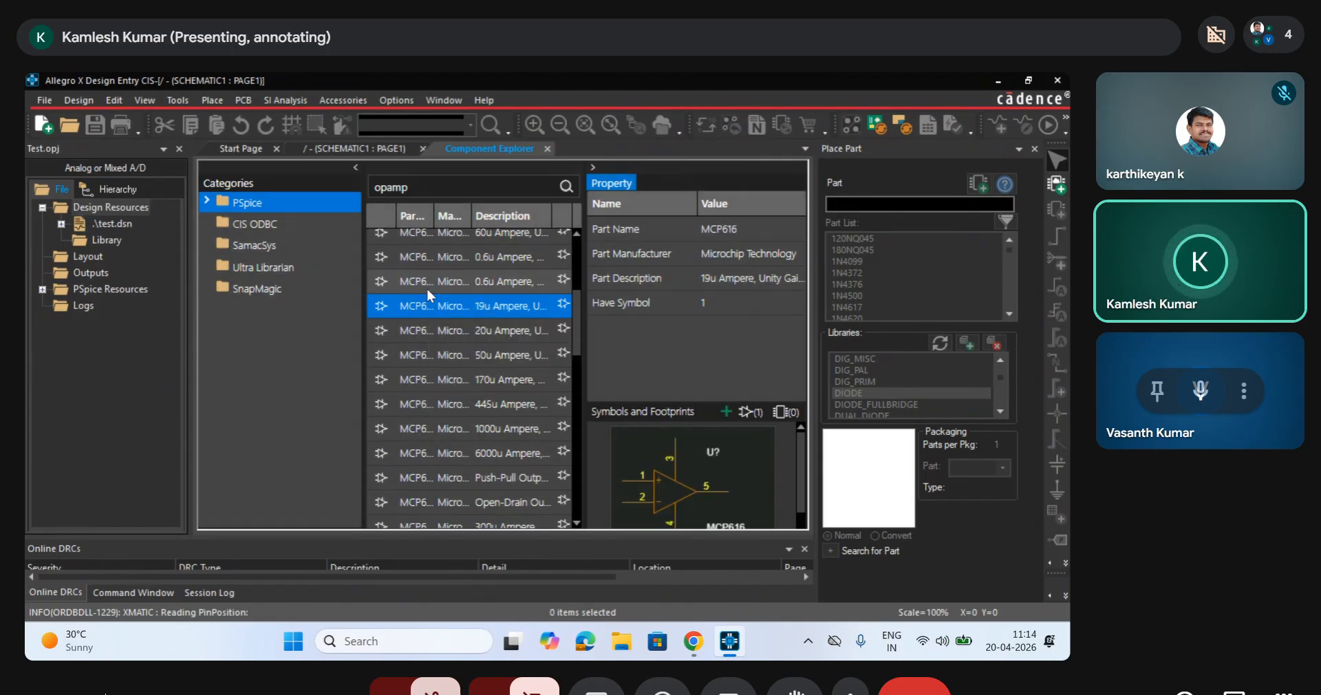
{"action": "key", "text": "Down"}
{"action": "key", "text": "Down"}
{"action": "key", "text": "Down"}
{"action": "key", "text": "Down"}
{"action": "key", "text": "Down"}
{"action": "key", "text": "Down"}
{"action": "key", "text": "Down"}
{"action": "key", "text": "Down"}
{"action": "key", "text": "Down"}
{"action": "key", "text": "Down"}
{"action": "key", "text": "Down"}
{"action": "key", "text": "Down"}
{"action": "key", "text": "Down"}
{"action": "key", "text": "Down"}
{"action": "key", "text": "Down"}
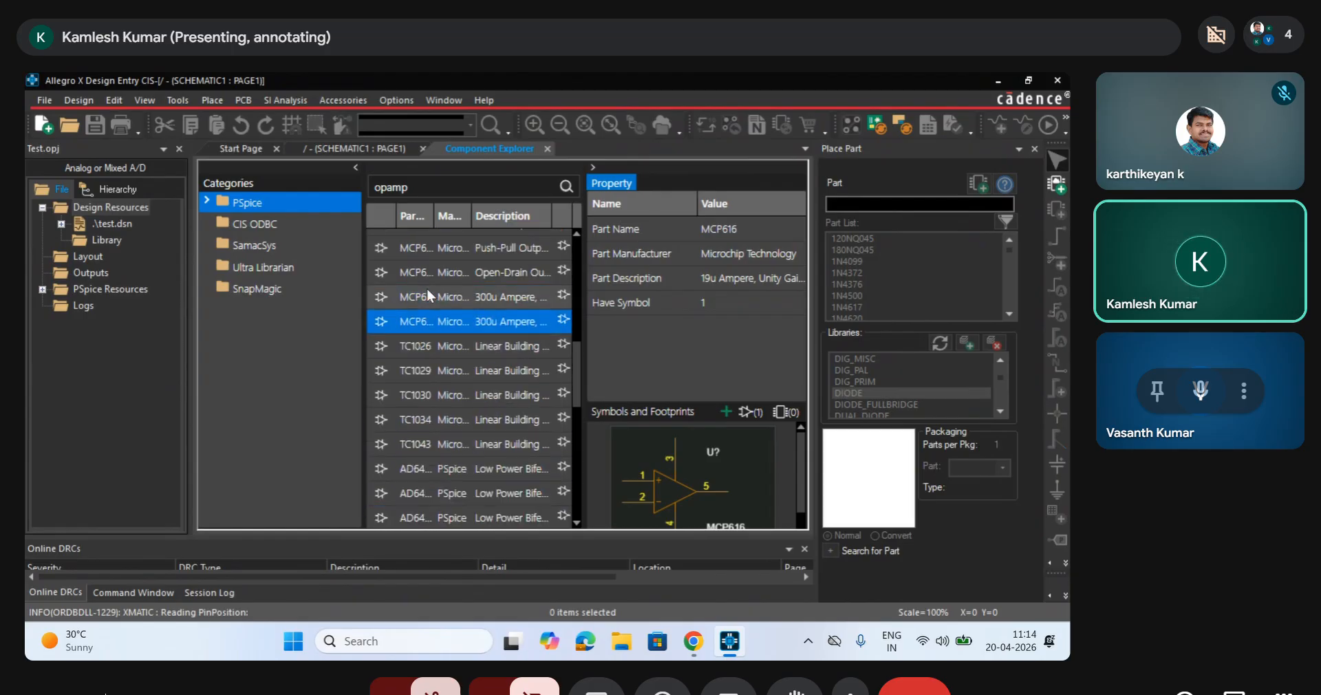
{"action": "key", "text": "XF86AudioRaiseVolume"}
{"action": "key", "text": "XF86AudioRaiseVolume"}
{"action": "key", "text": "XF86AudioRaiseVolume"}
{"action": "key", "text": "Down"}
{"action": "key", "text": "Down"}
{"action": "key", "text": "Down"}
{"action": "key", "text": "Down"}
{"action": "key", "text": "Down"}
{"action": "key", "text": "Down"}
{"action": "key", "text": "Down"}
{"action": "key", "text": "XF86AudioRaiseVolume"}
{"action": "key", "text": "XF86AudioRaiseVolume"}
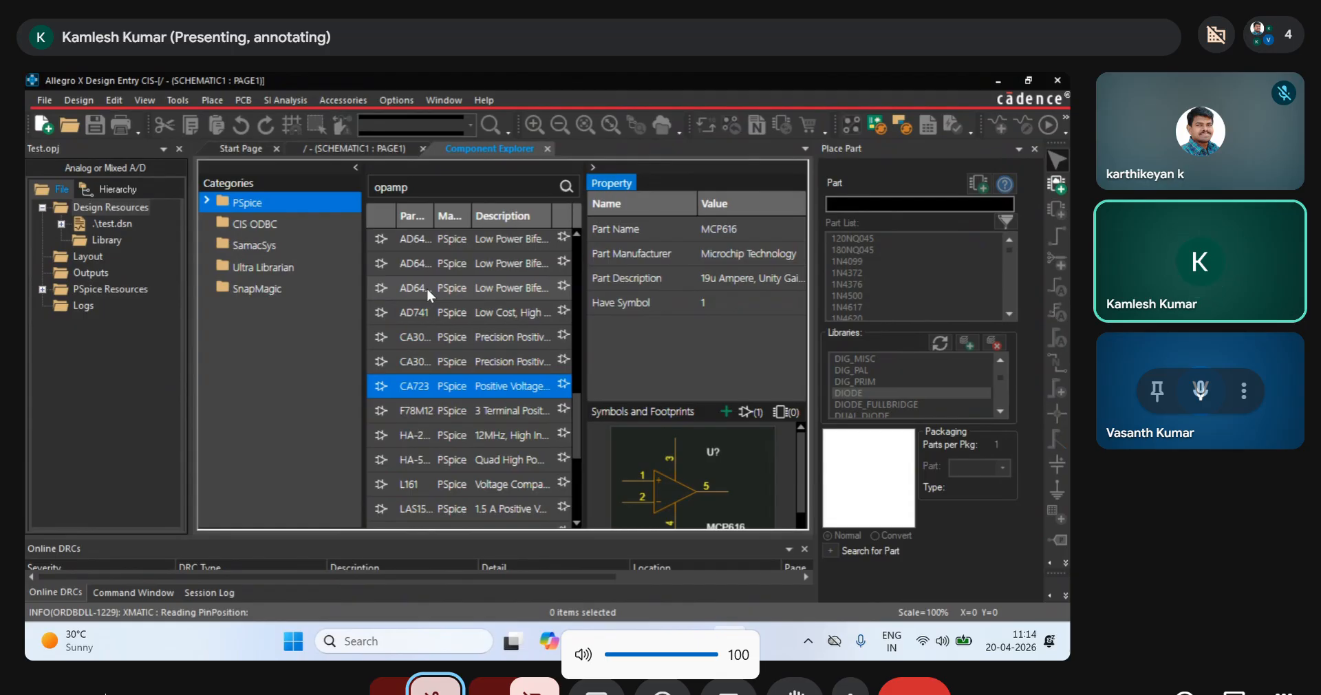
Step: Try to open the Ultra Librarian component category, cancelling its login
{"action": "left_click", "coordinate": [251, 268]}
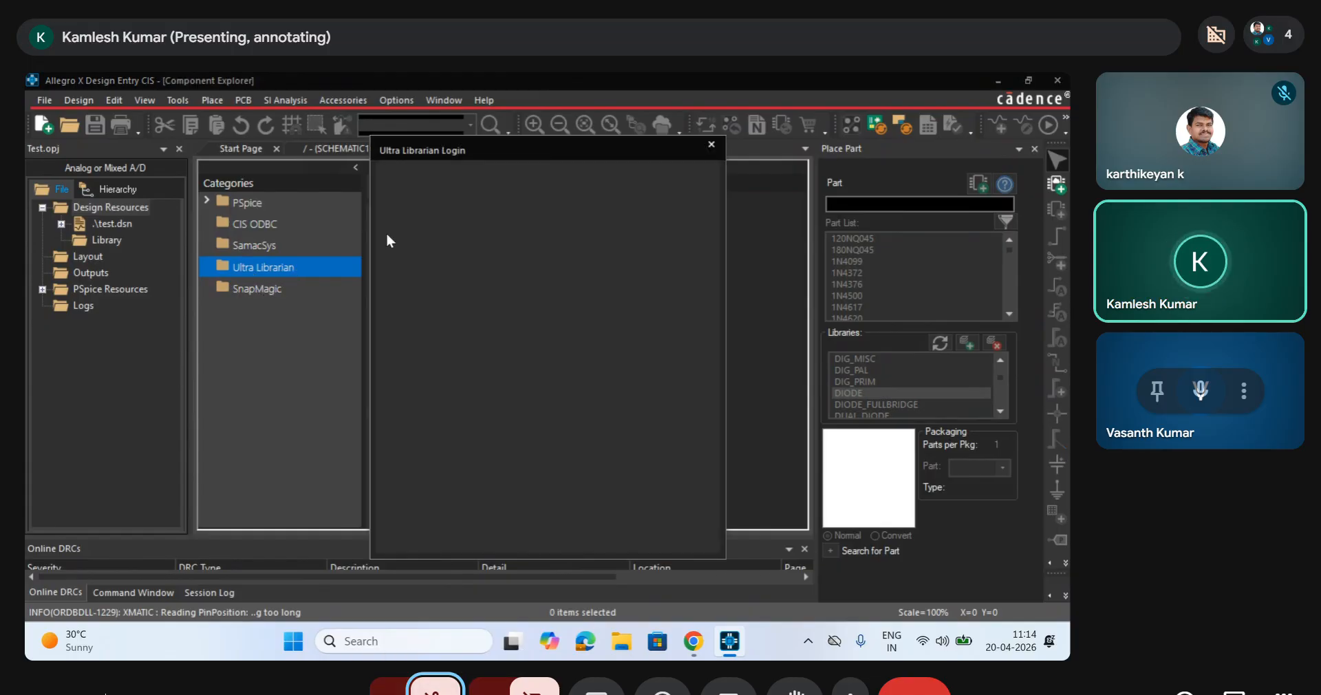
{"action": "left_click", "coordinate": [709, 148]}
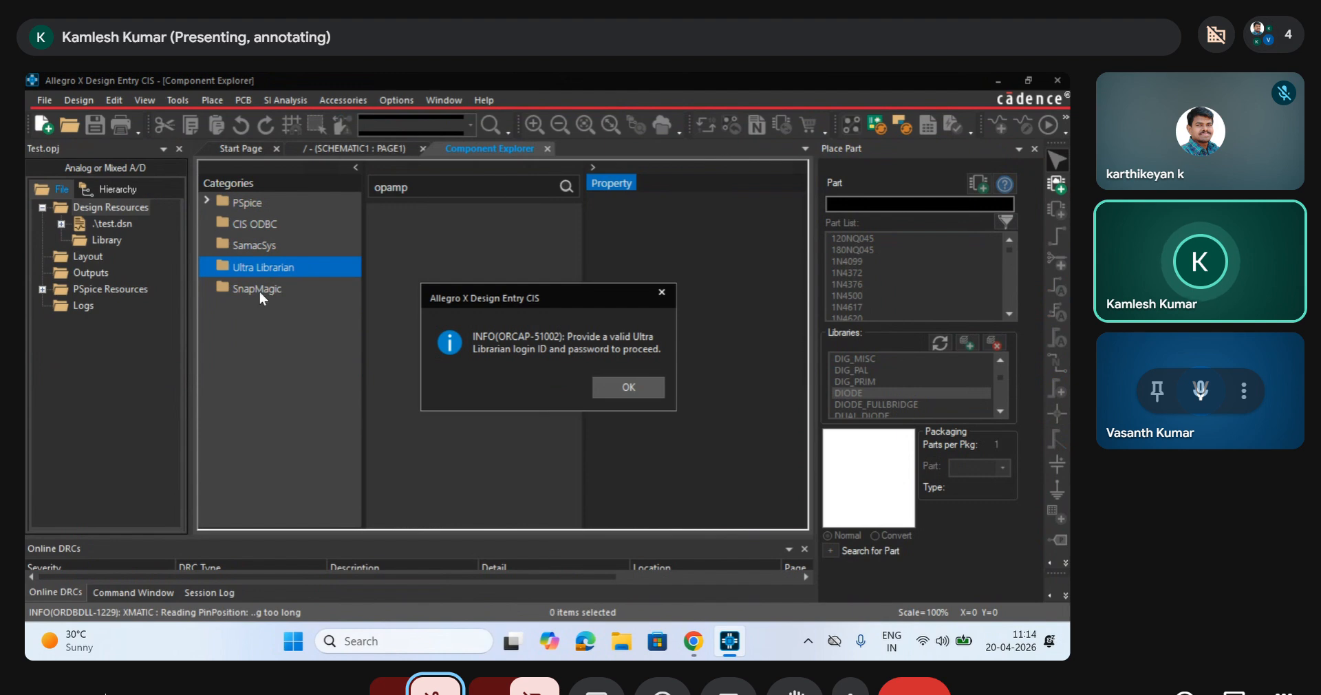
{"action": "left_click", "coordinate": [607, 387]}
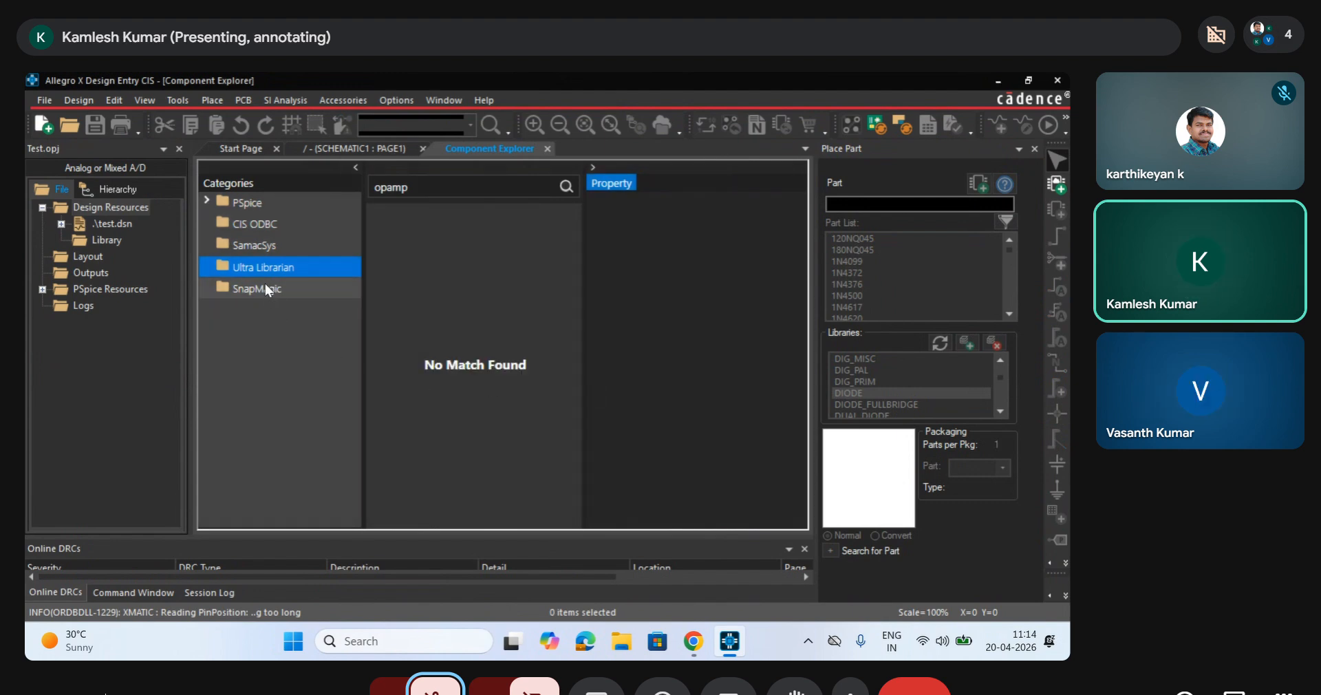
Step: Return to the schematic page and list the parts of all loaded libraries in Place Part
{"action": "left_click", "coordinate": [381, 148]}
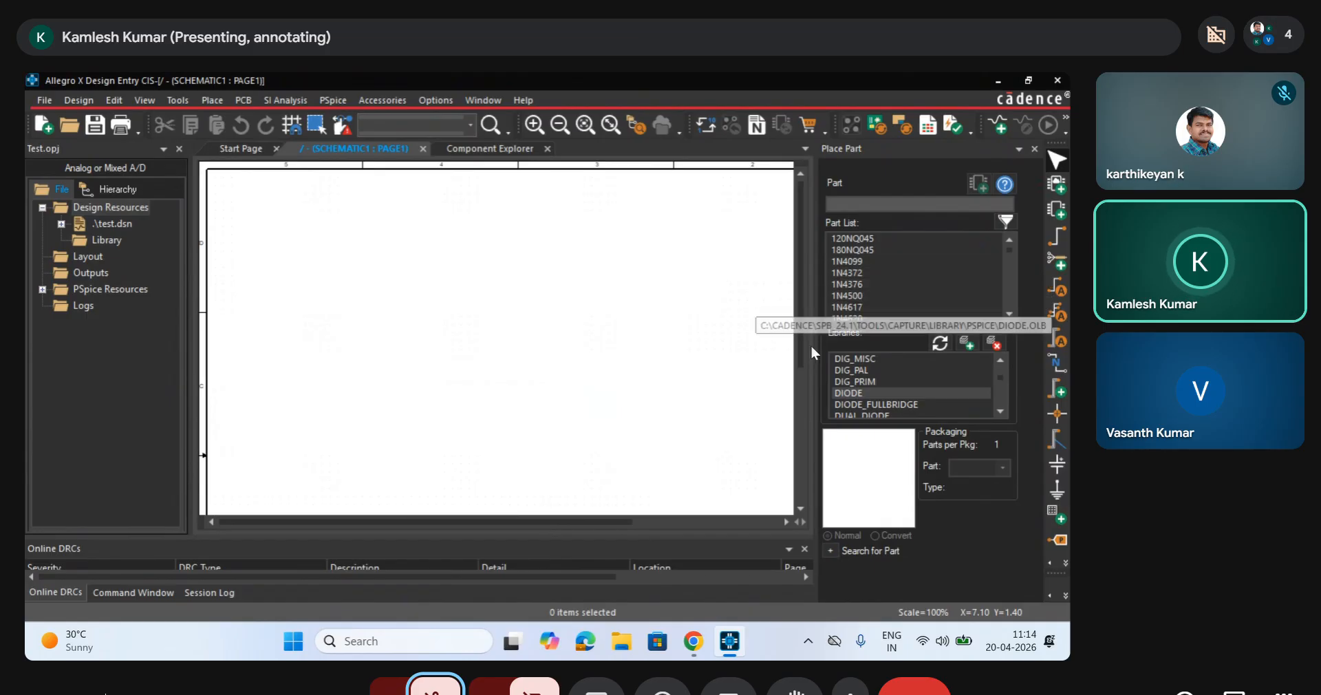
{"action": "left_click", "coordinate": [846, 383]}
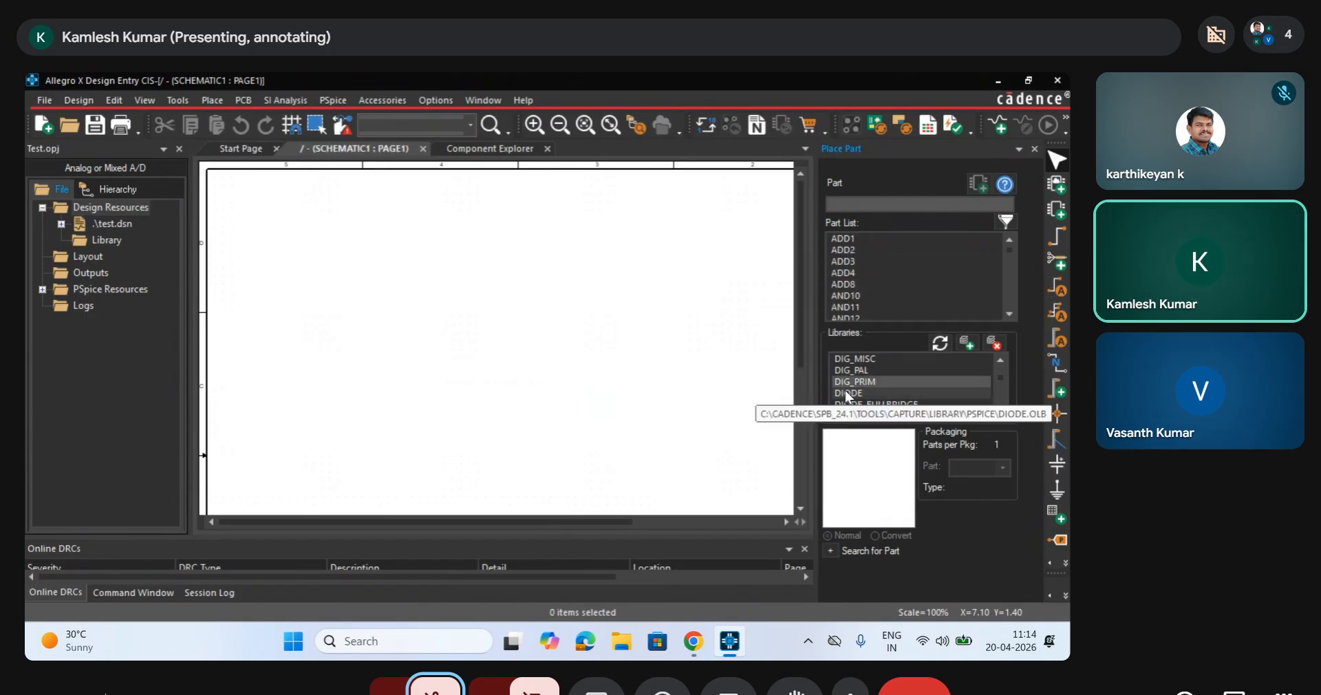
{"action": "key", "text": "ctrl+a"}
{"action": "left_click", "coordinate": [862, 204]}
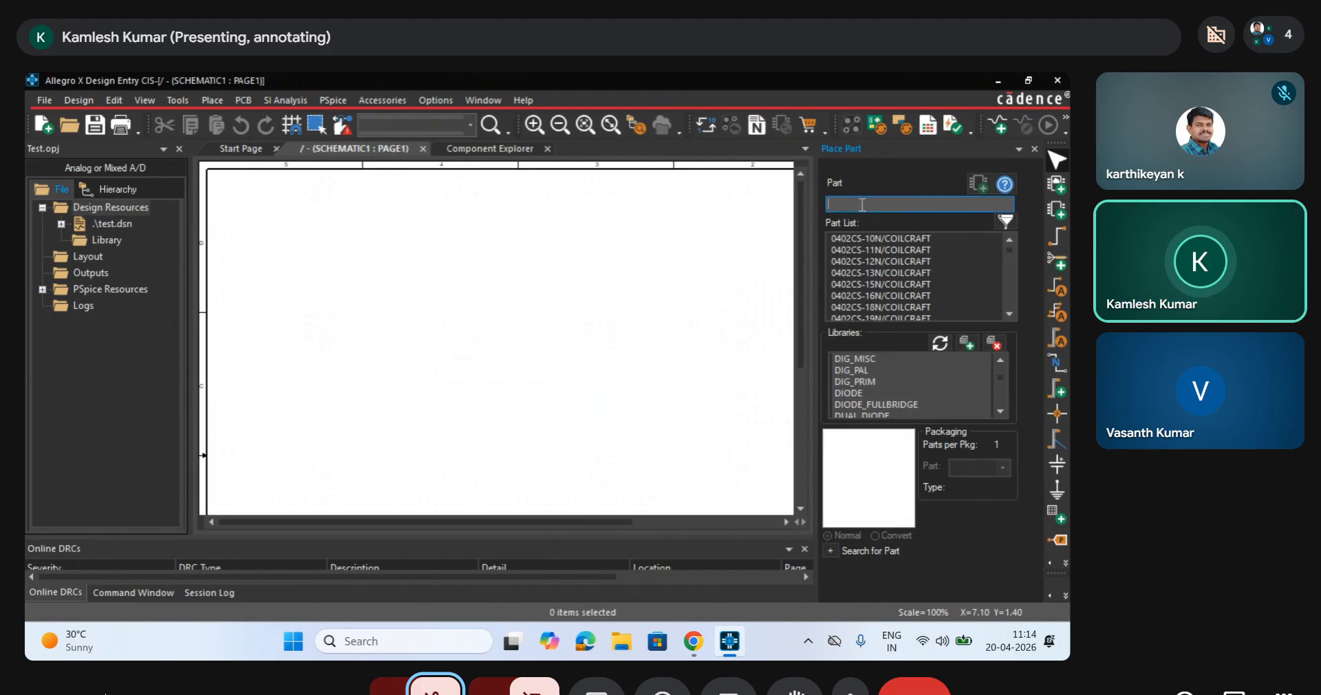
Step: Browse the loaded PSpice libraries in Place Part and select the DIODE library
{"action": "left_click", "coordinate": [906, 382]}
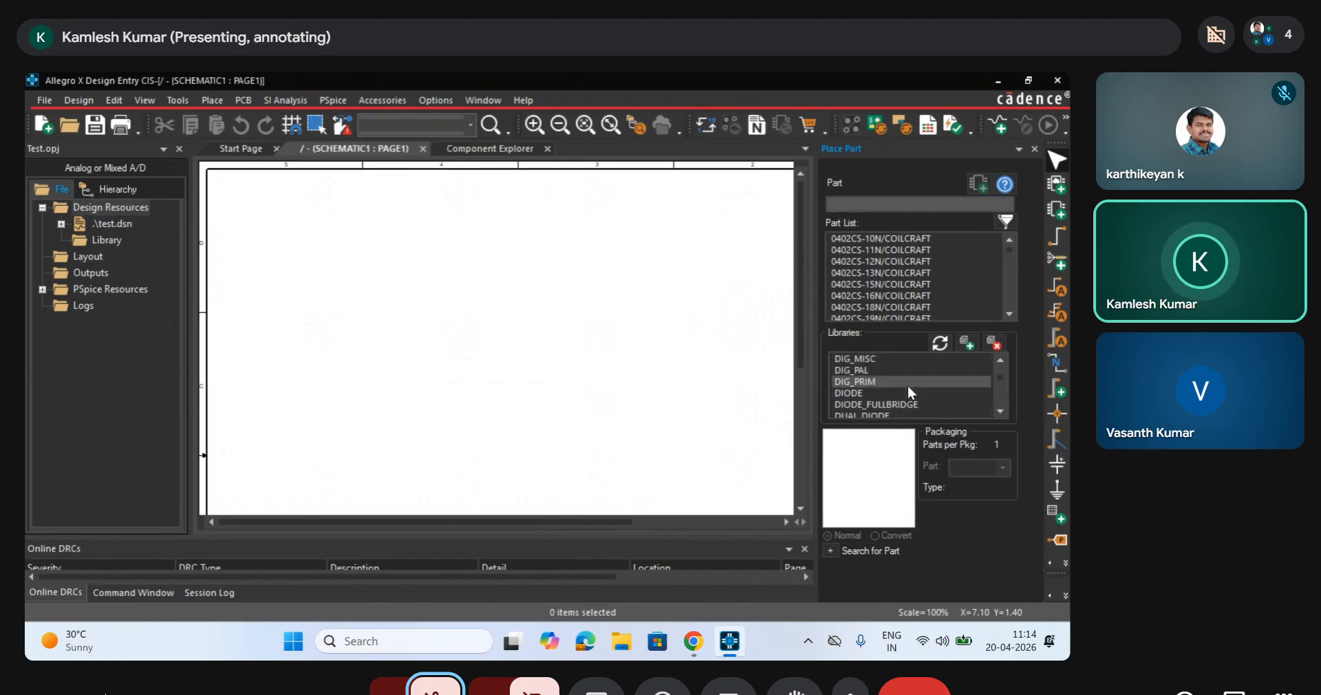
{"action": "scroll", "coordinate": [898, 381], "scroll_direction": "up", "scroll_amount": 2}
{"action": "left_click", "coordinate": [898, 381]}
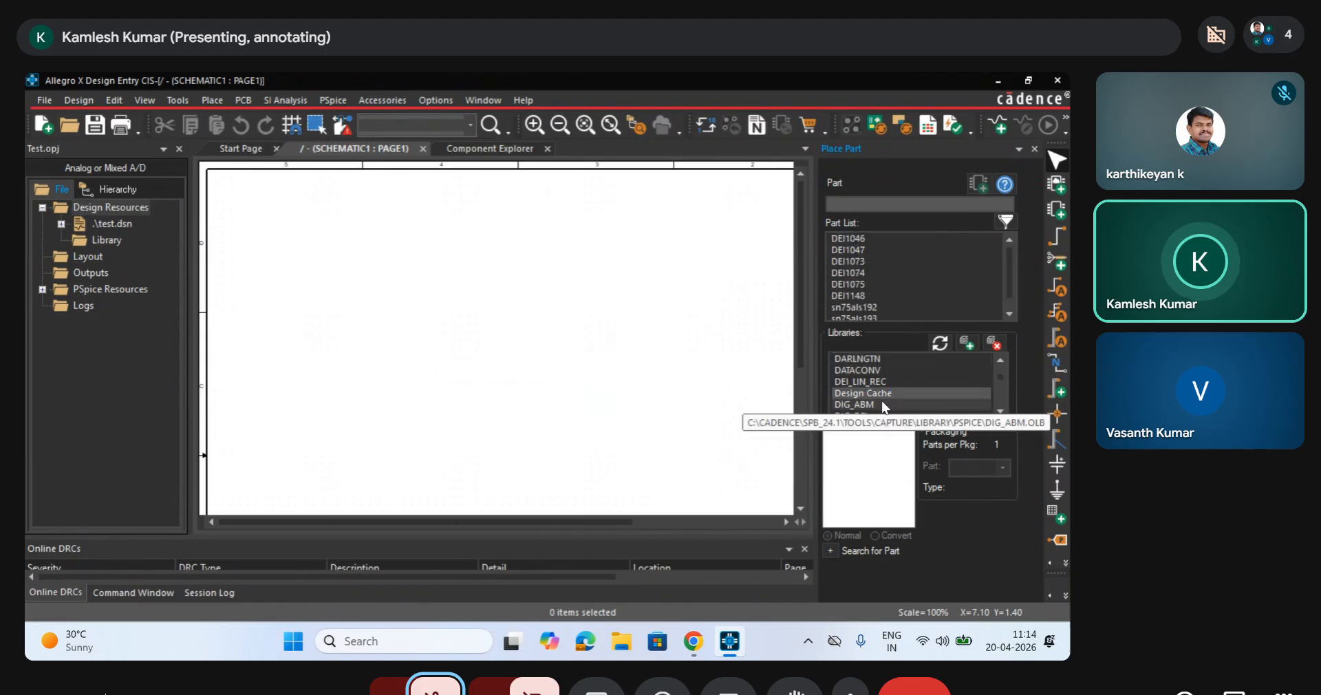
{"action": "key", "text": "Down"}
{"action": "key", "text": "Down"}
{"action": "key", "text": "Down"}
{"action": "key", "text": "Down"}
{"action": "key", "text": "Down"}
{"action": "key", "text": "Up"}
{"action": "key", "text": "Up"}
{"action": "key", "text": "Up"}
{"action": "key", "text": "Up"}
{"action": "key", "text": "Up"}
{"action": "key", "text": "Up"}
{"action": "key", "text": "Up"}
{"action": "key", "text": "Up"}
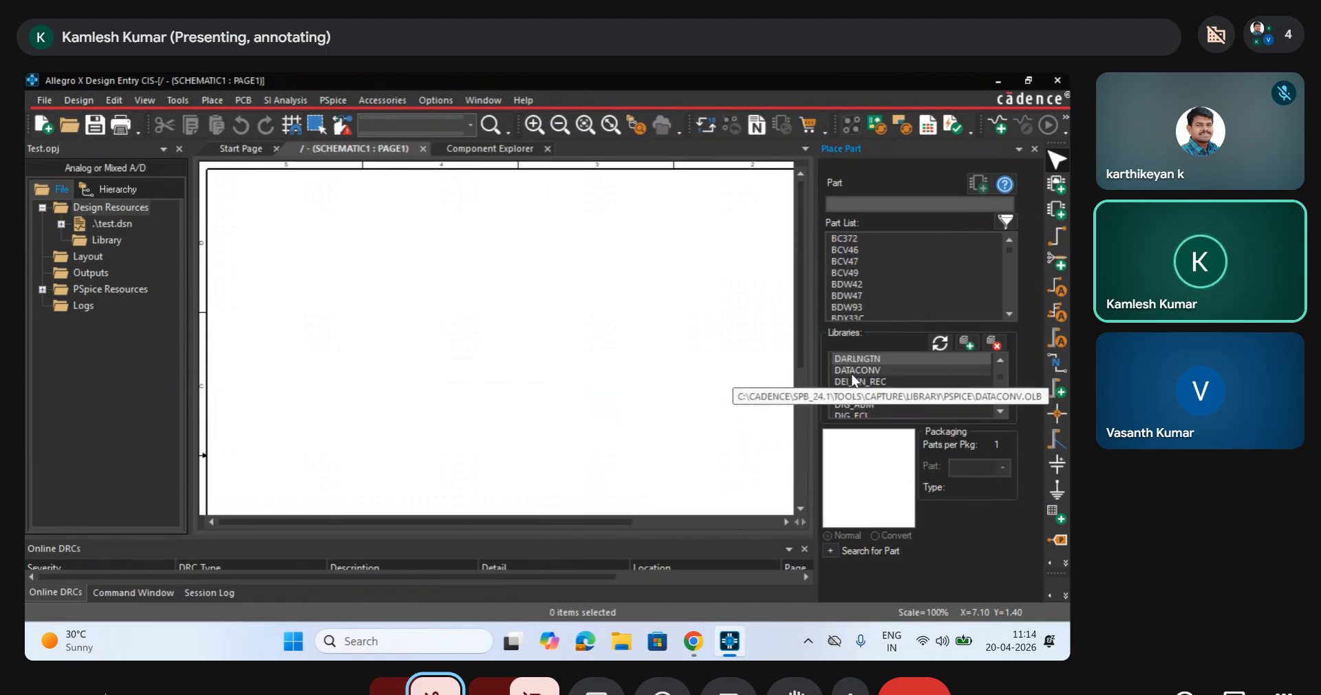
{"action": "scroll", "coordinate": [864, 393], "scroll_direction": "up", "scroll_amount": 2}
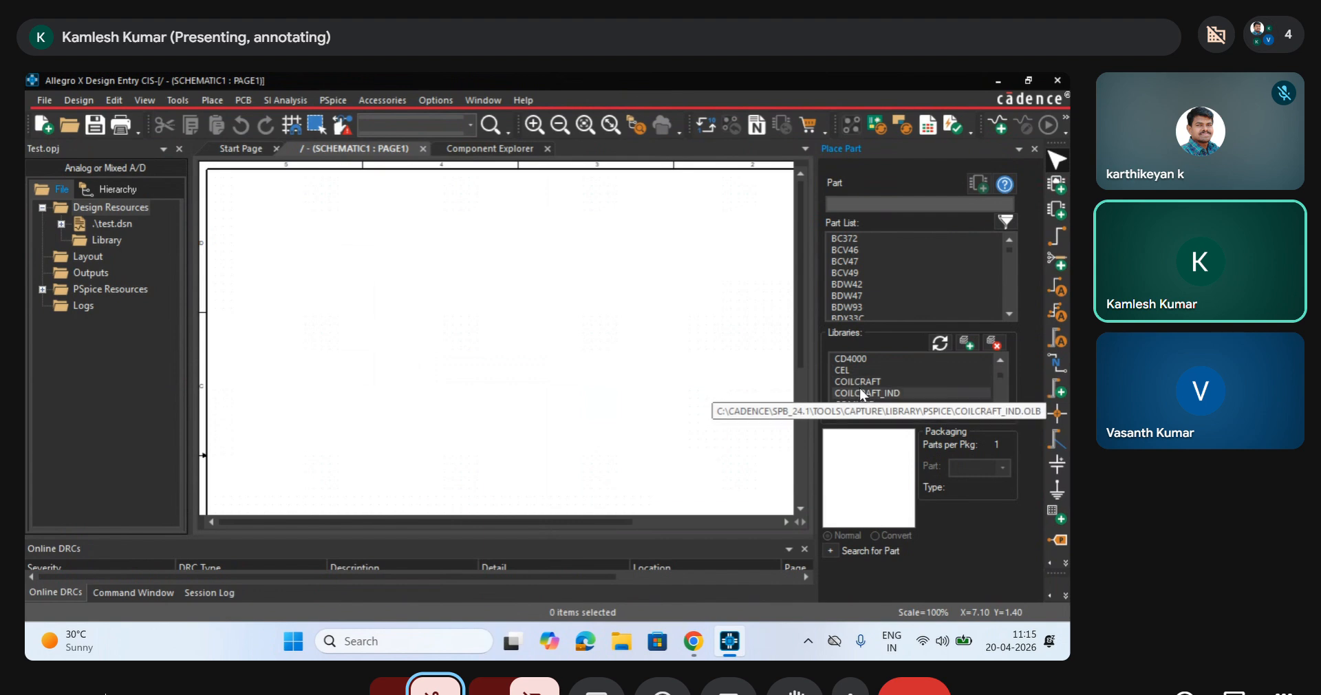
{"action": "left_click", "coordinate": [864, 394]}
{"action": "scroll", "coordinate": [864, 394], "scroll_direction": "down", "scroll_amount": 2}
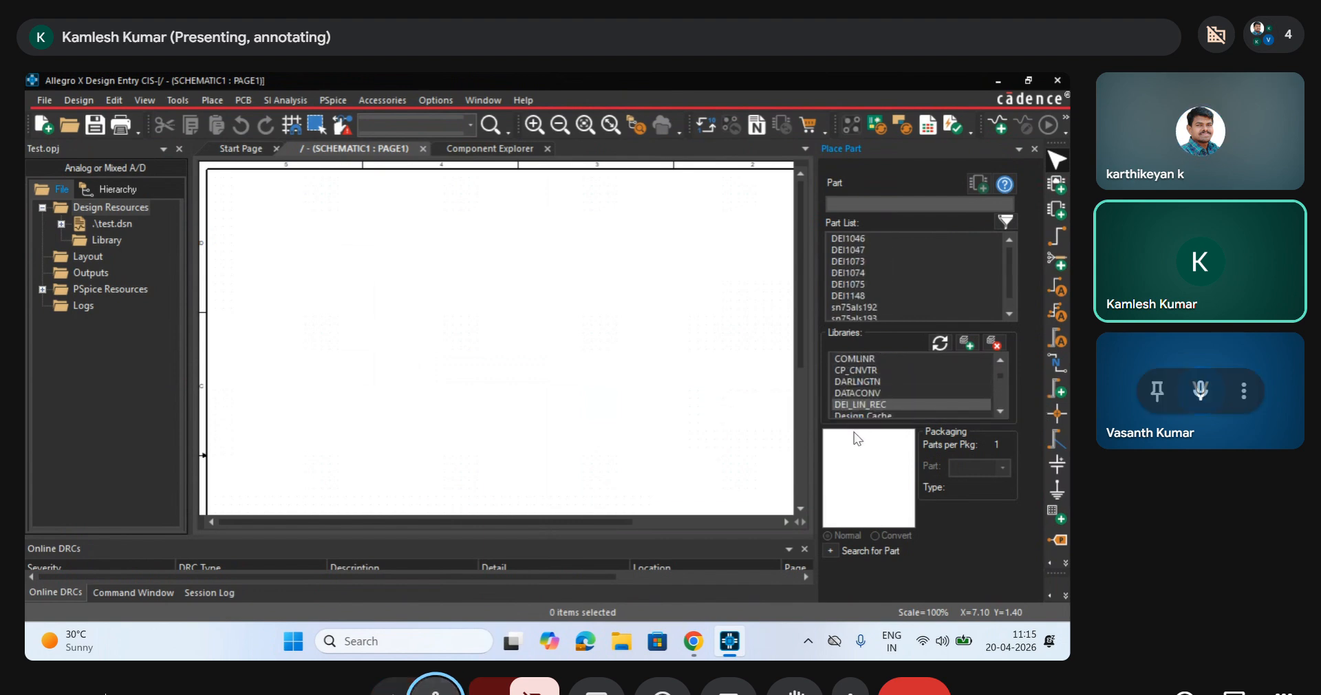
{"action": "left_click", "coordinate": [860, 405]}
{"action": "key", "text": "Down"}
{"action": "key", "text": "Down"}
{"action": "key", "text": "Down"}
{"action": "key", "text": "Down"}
{"action": "key", "text": "Down"}
{"action": "key", "text": "Down"}
{"action": "key", "text": "Down"}
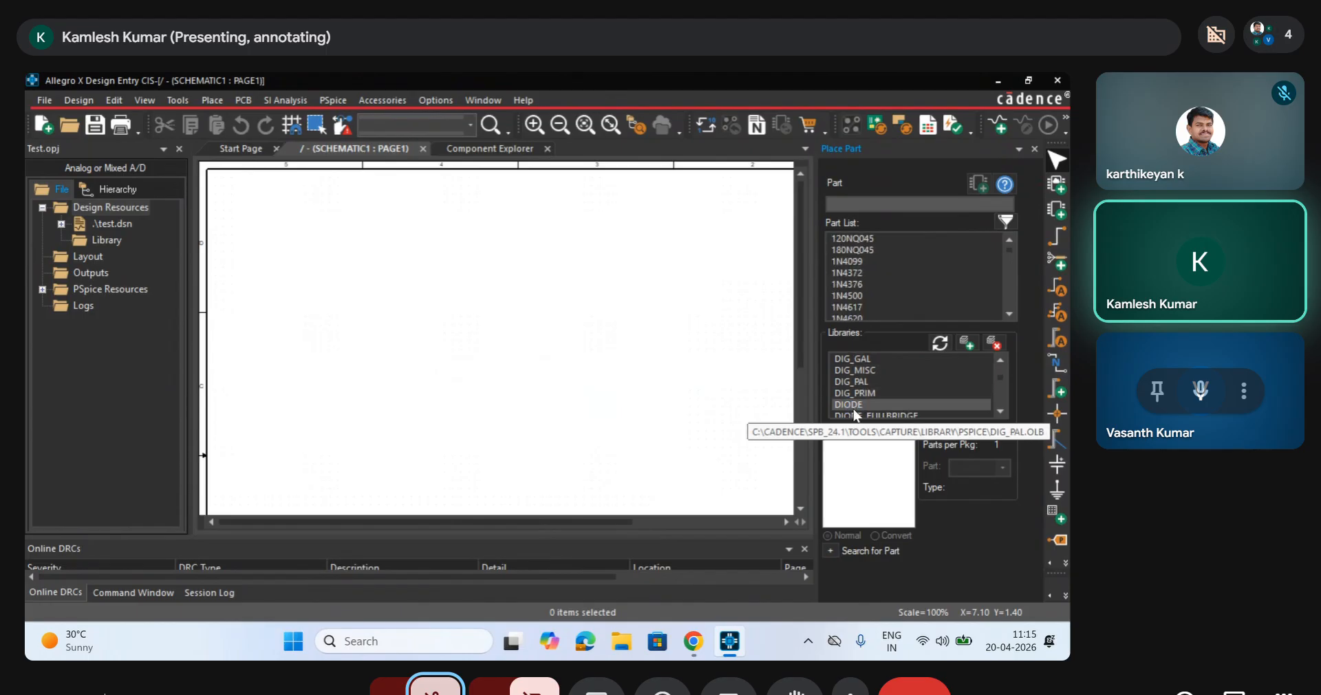
Step: Look through the DIODE library's part list, previewing the diode symbols as far as D1N4097
{"action": "left_click", "coordinate": [845, 240]}
{"action": "key", "text": "Down"}
{"action": "key", "text": "Down"}
{"action": "key", "text": "Down"}
{"action": "key", "text": "Down"}
{"action": "key", "text": "Down"}
{"action": "key", "text": "Down"}
{"action": "key", "text": "Down"}
{"action": "key", "text": "Down"}
{"action": "key", "text": "Down"}
{"action": "key", "text": "Down"}
{"action": "key", "text": "Down"}
{"action": "key", "text": "Down"}
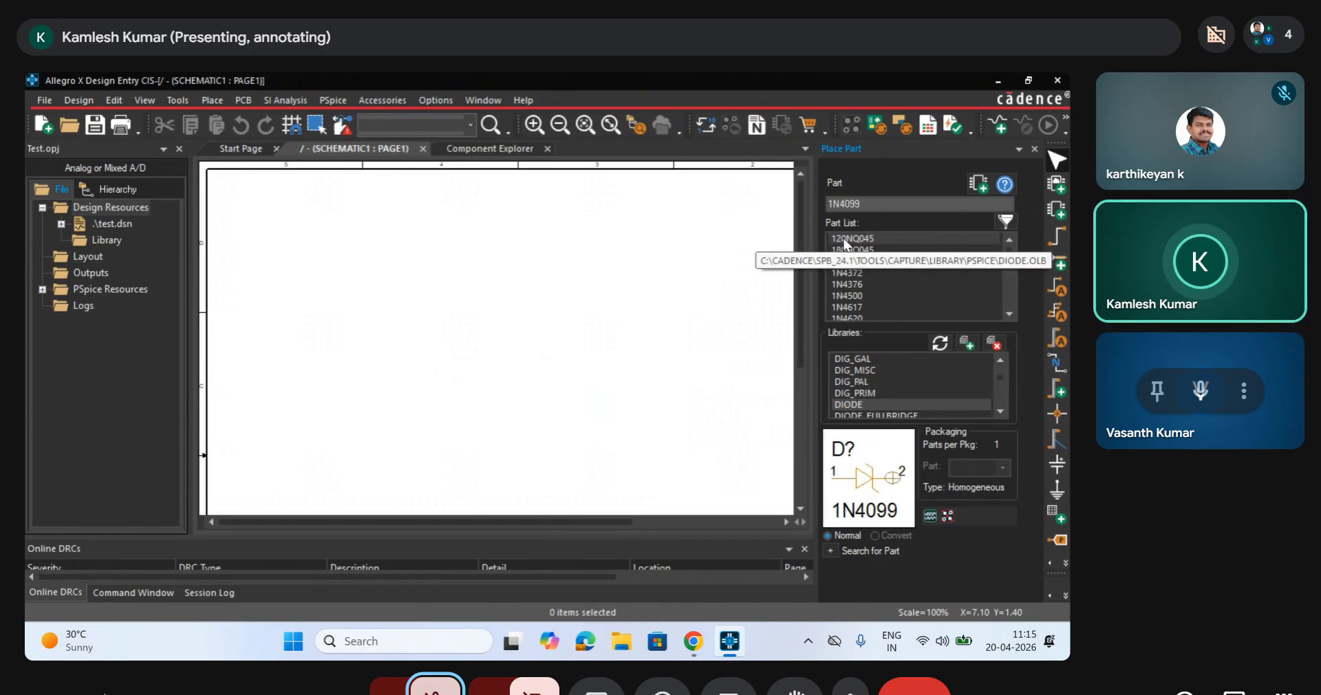
{"action": "key", "text": "Down"}
{"action": "key", "text": "Down"}
{"action": "key", "text": "Down"}
{"action": "key", "text": "Down"}
{"action": "key", "text": "Down"}
{"action": "key", "text": "Down"}
{"action": "key", "text": "Down"}
{"action": "key", "text": "Down"}
{"action": "key", "text": "Down"}
{"action": "key", "text": "Down"}
{"action": "key", "text": "Down"}
{"action": "key", "text": "Down"}
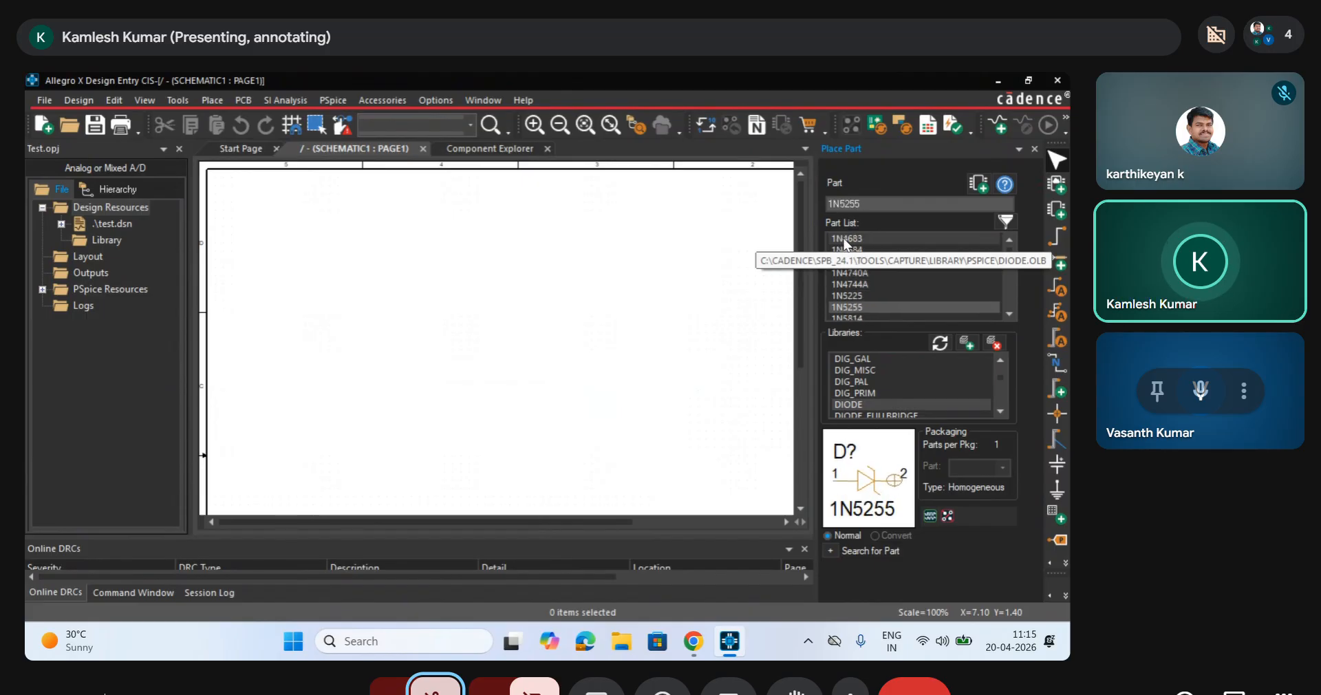
{"action": "key", "text": "Down"}
{"action": "key", "text": "Down"}
{"action": "key", "text": "Down"}
{"action": "key", "text": "Down"}
{"action": "key", "text": "Down"}
{"action": "key", "text": "Down"}
{"action": "key", "text": "Down"}
{"action": "key", "text": "Down"}
{"action": "key", "text": "Down"}
{"action": "key", "text": "Down"}
{"action": "key", "text": "Down"}
{"action": "key", "text": "Down"}
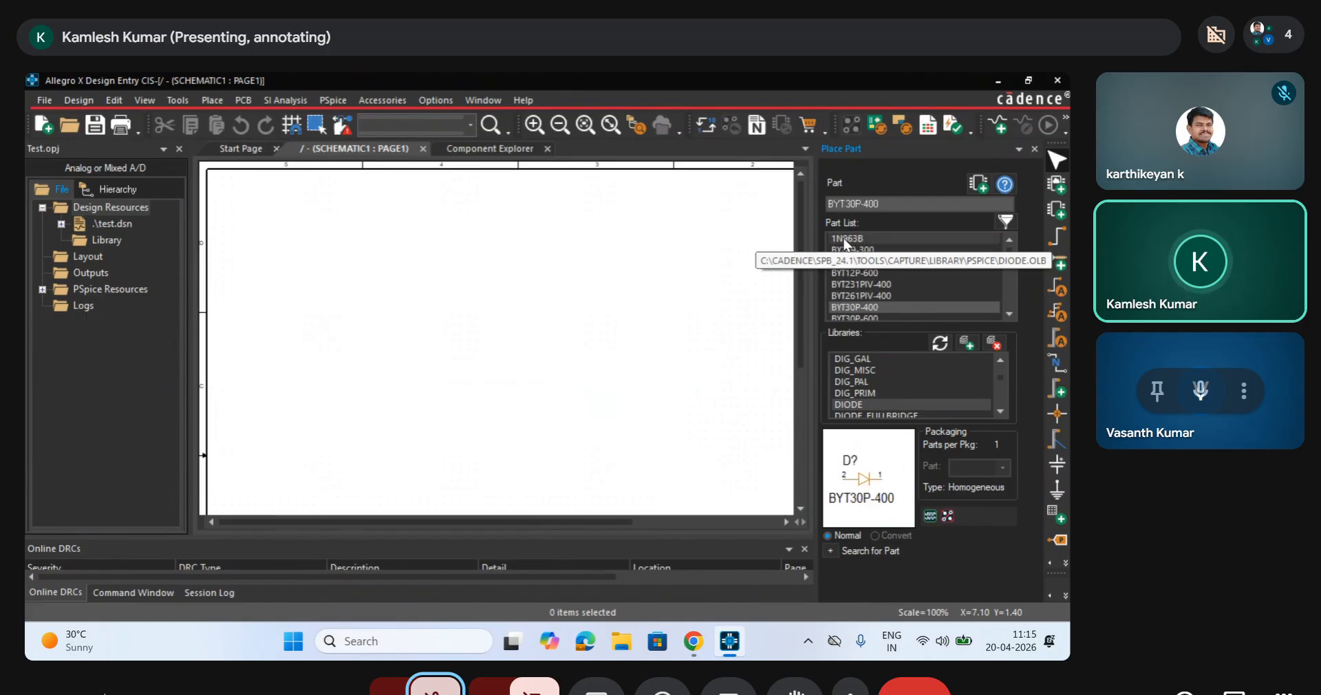
{"action": "key", "text": "Down"}
{"action": "key", "text": "Down"}
{"action": "key", "text": "Down"}
{"action": "key", "text": "Down"}
{"action": "key", "text": "Down"}
{"action": "key", "text": "Down"}
{"action": "key", "text": "Down"}
{"action": "key", "text": "Down"}
{"action": "key", "text": "Down"}
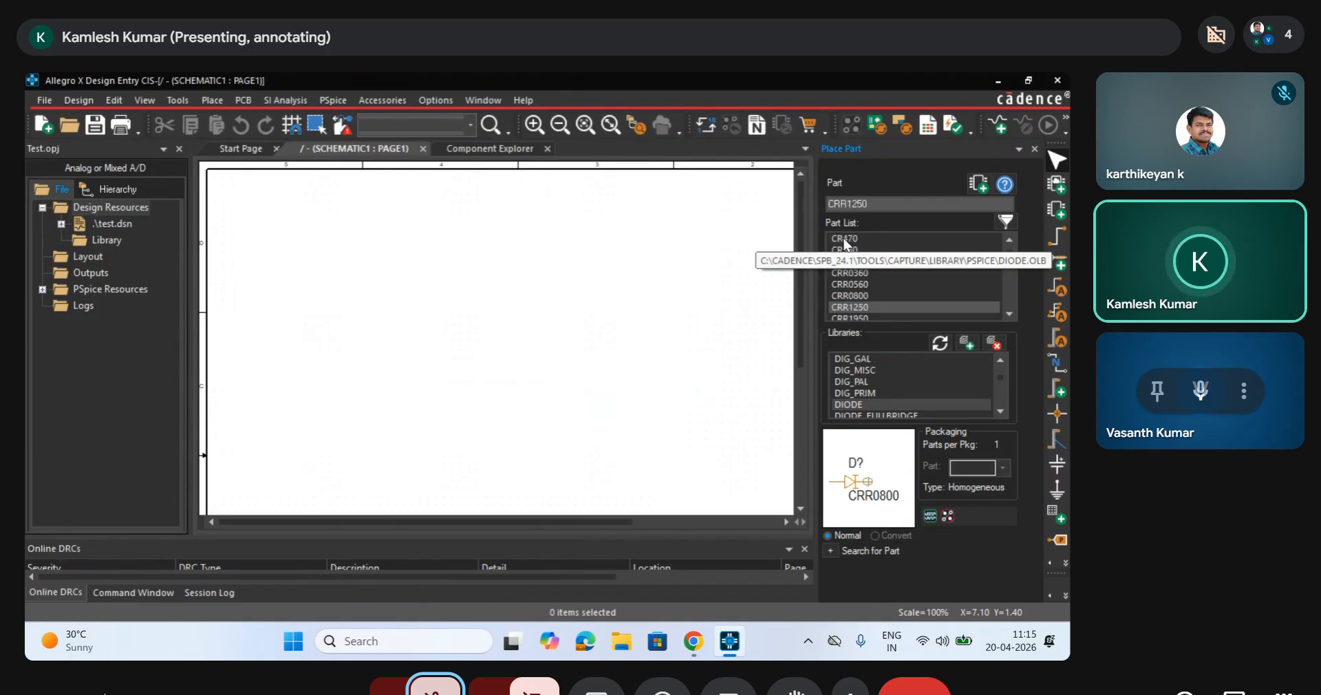
{"action": "key", "text": "Down"}
{"action": "key", "text": "Down"}
{"action": "key", "text": "Down"}
{"action": "key", "text": "Down"}
{"action": "key", "text": "Down"}
{"action": "key", "text": "Down"}
{"action": "key", "text": "Down"}
{"action": "key", "text": "Down"}
{"action": "key", "text": "Down"}
{"action": "key", "text": "Down"}
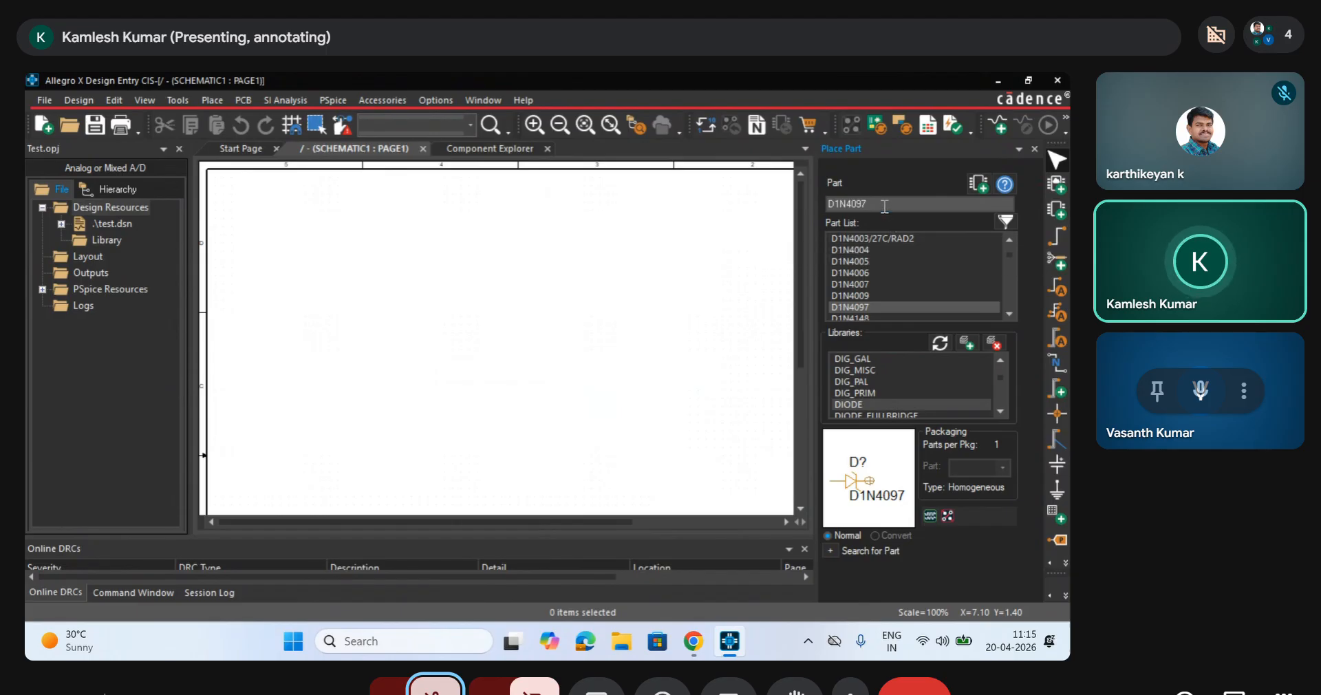
Step: Place four D1N4007 diodes from the DIODE library on the schematic page in two rows of two
{"action": "type", "text": "d1n4001"}
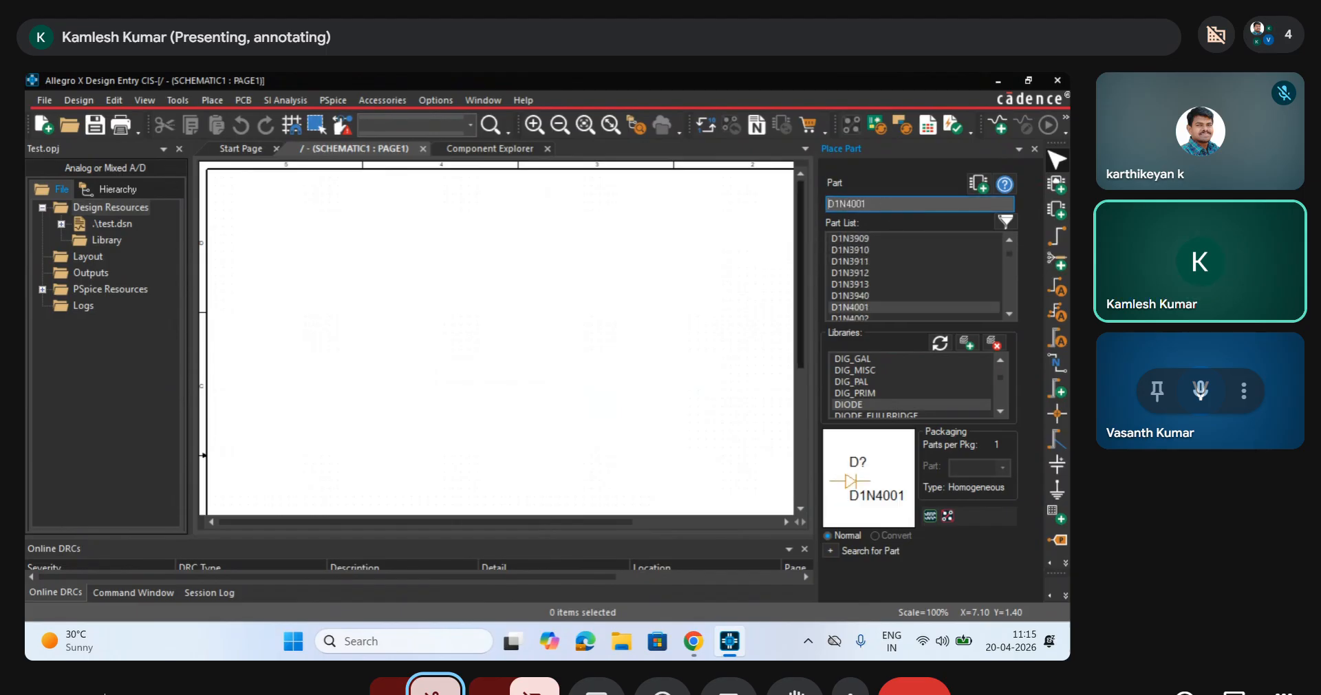
{"action": "key", "text": "BackSpace"}
{"action": "type", "text": "7"}
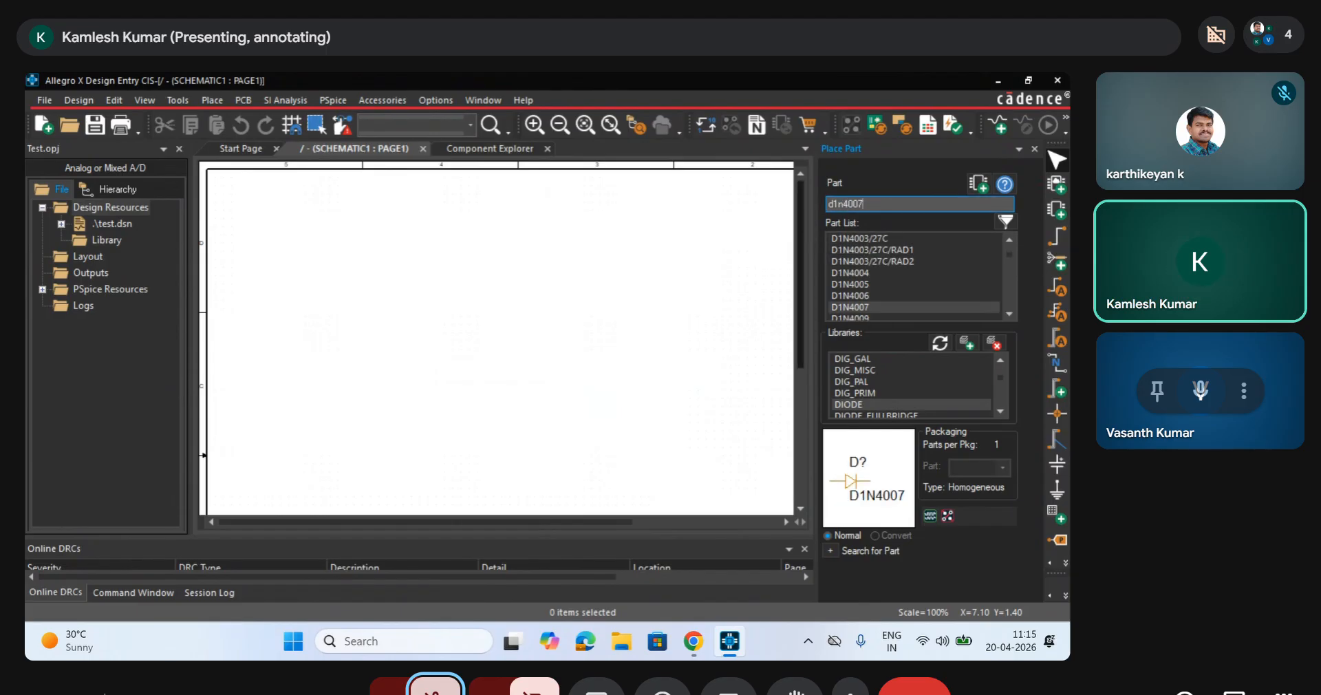
{"action": "left_click", "coordinate": [976, 181]}
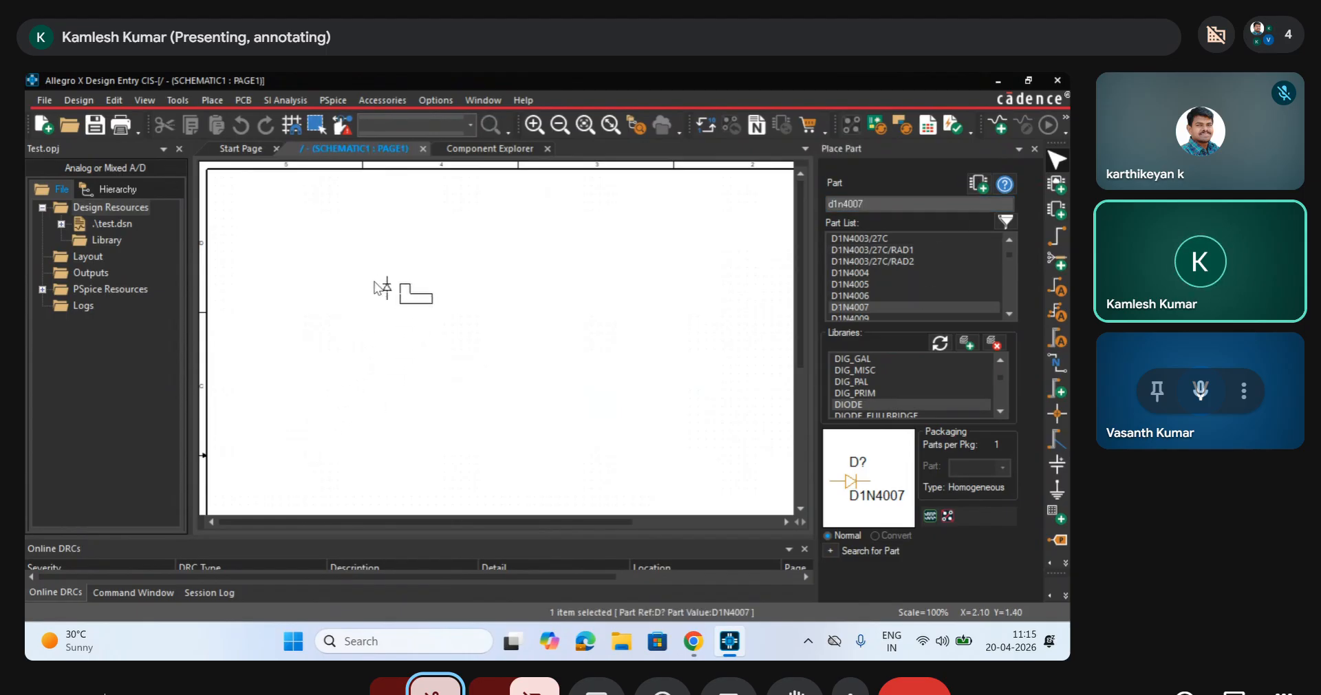
{"action": "left_click", "coordinate": [383, 279]}
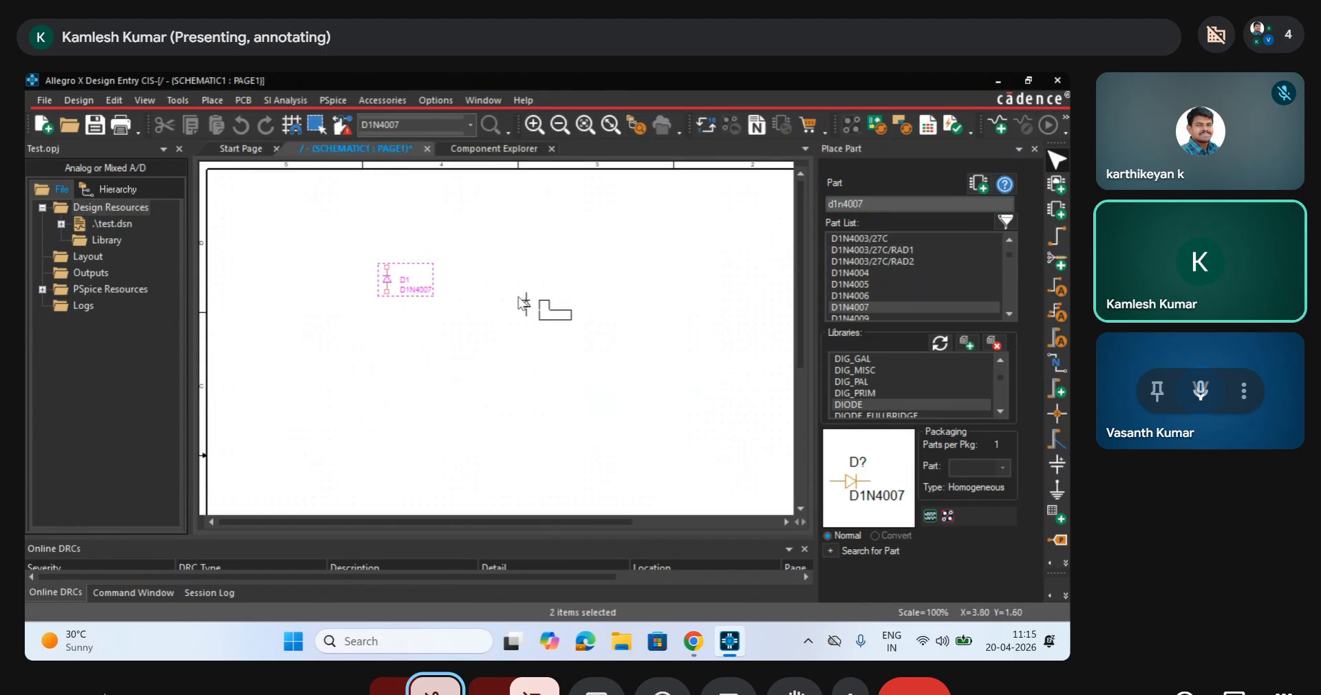
{"action": "left_click", "coordinate": [467, 278]}
{"action": "left_click", "coordinate": [393, 337]}
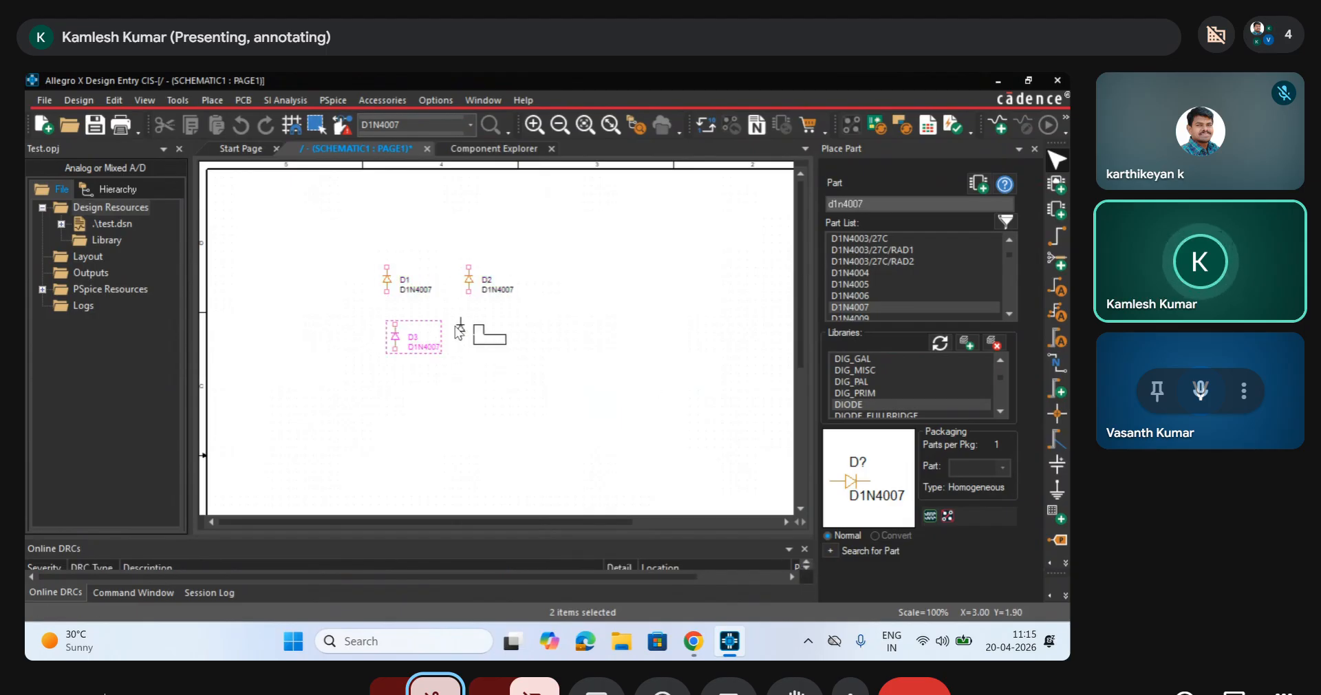
{"action": "left_click", "coordinate": [466, 337]}
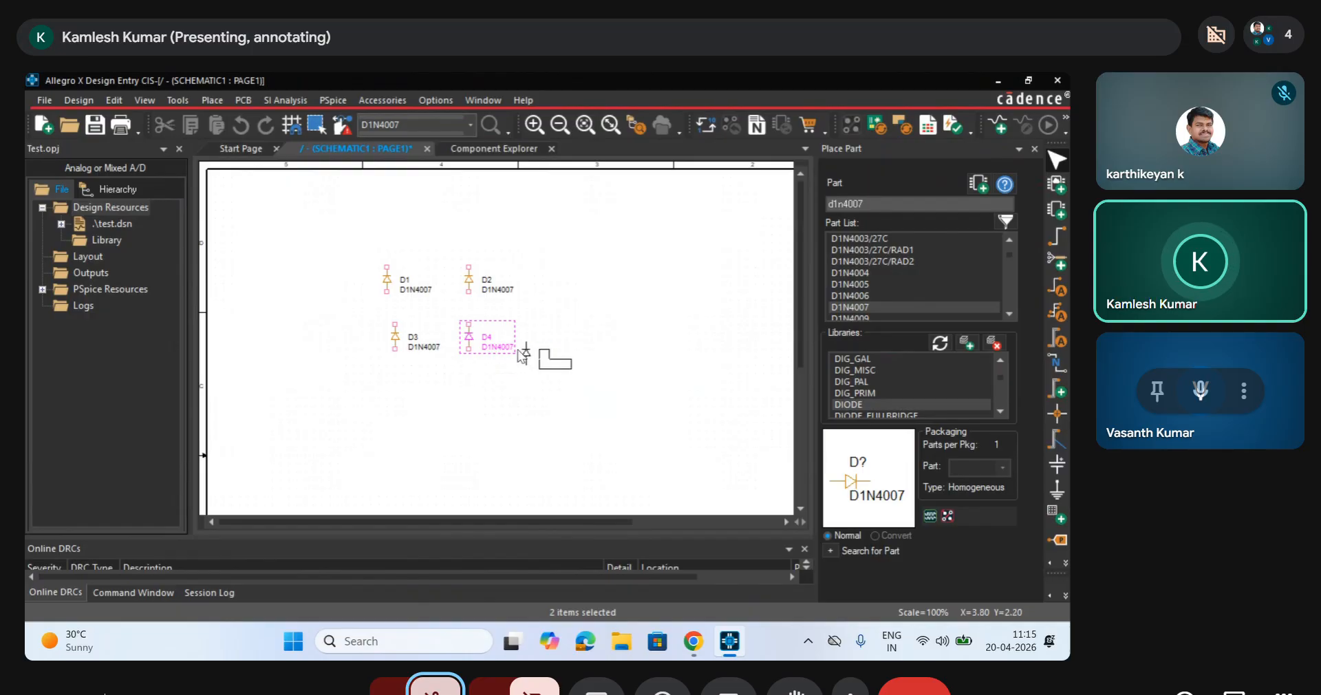
{"action": "key", "text": "Escape"}
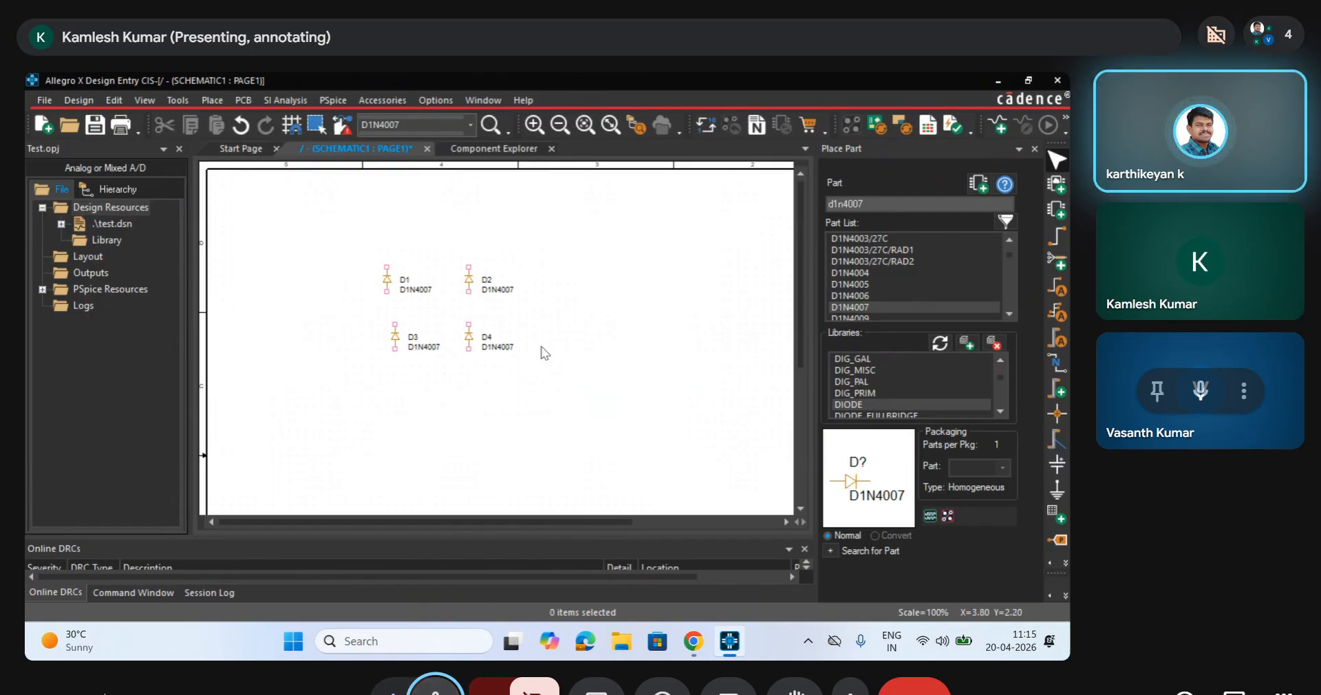
Step: Place a CR022 diode to the right of the four D1N4007 diodes, and delete it again
{"action": "left_click", "coordinate": [870, 203]}
{"action": "type", "text": "cR022"}
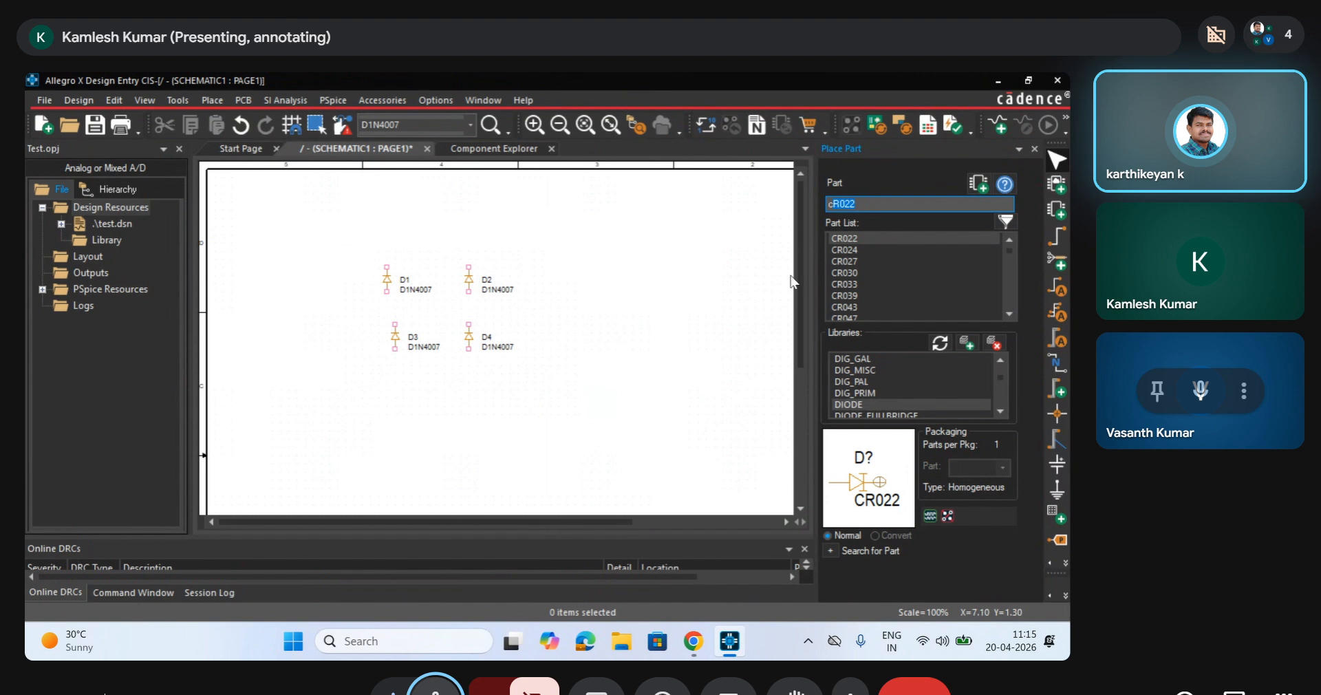
{"action": "left_click", "coordinate": [976, 183]}
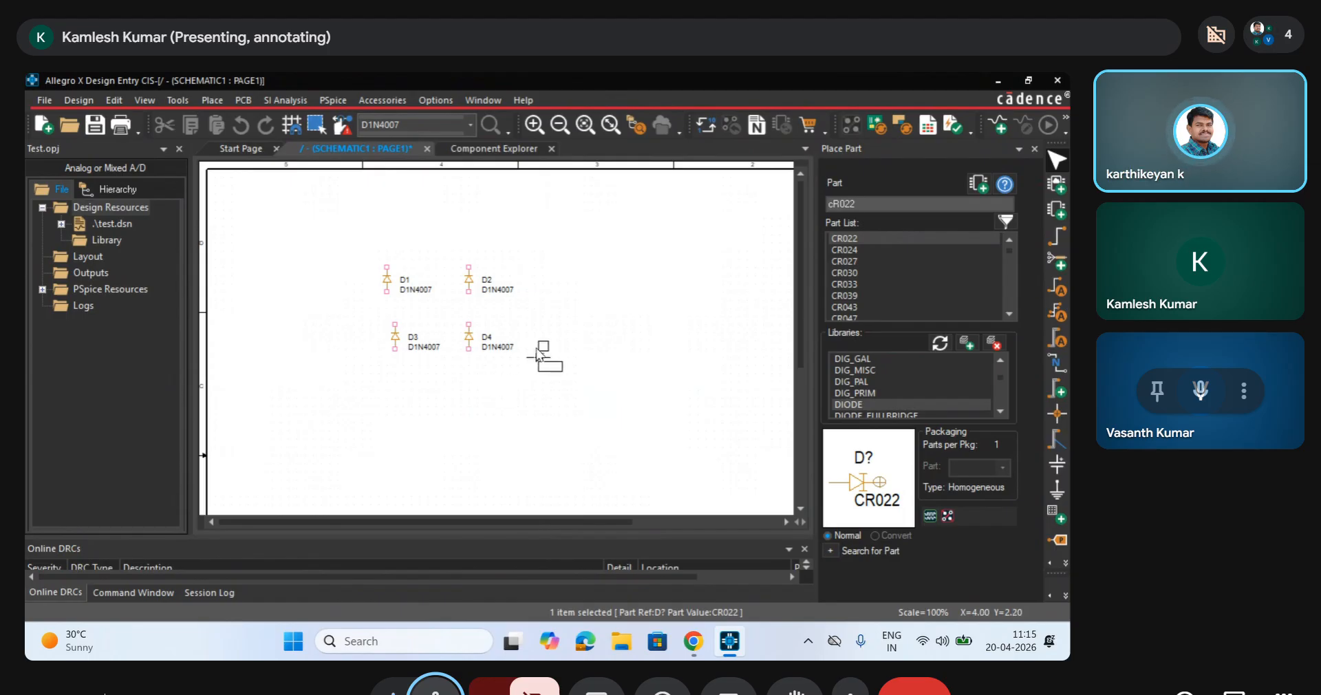
{"action": "left_click", "coordinate": [539, 304]}
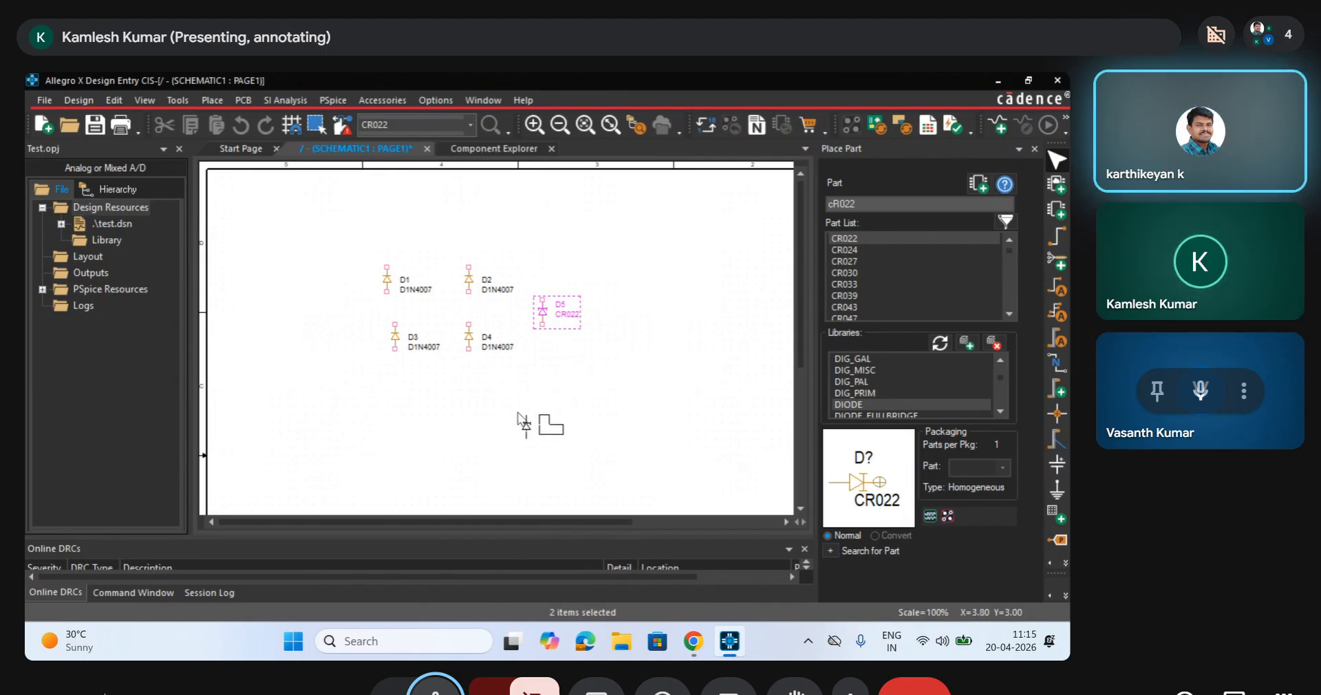
{"action": "key", "text": "Escape"}
{"action": "left_click", "coordinate": [530, 387]}
{"action": "left_click", "coordinate": [546, 313]}
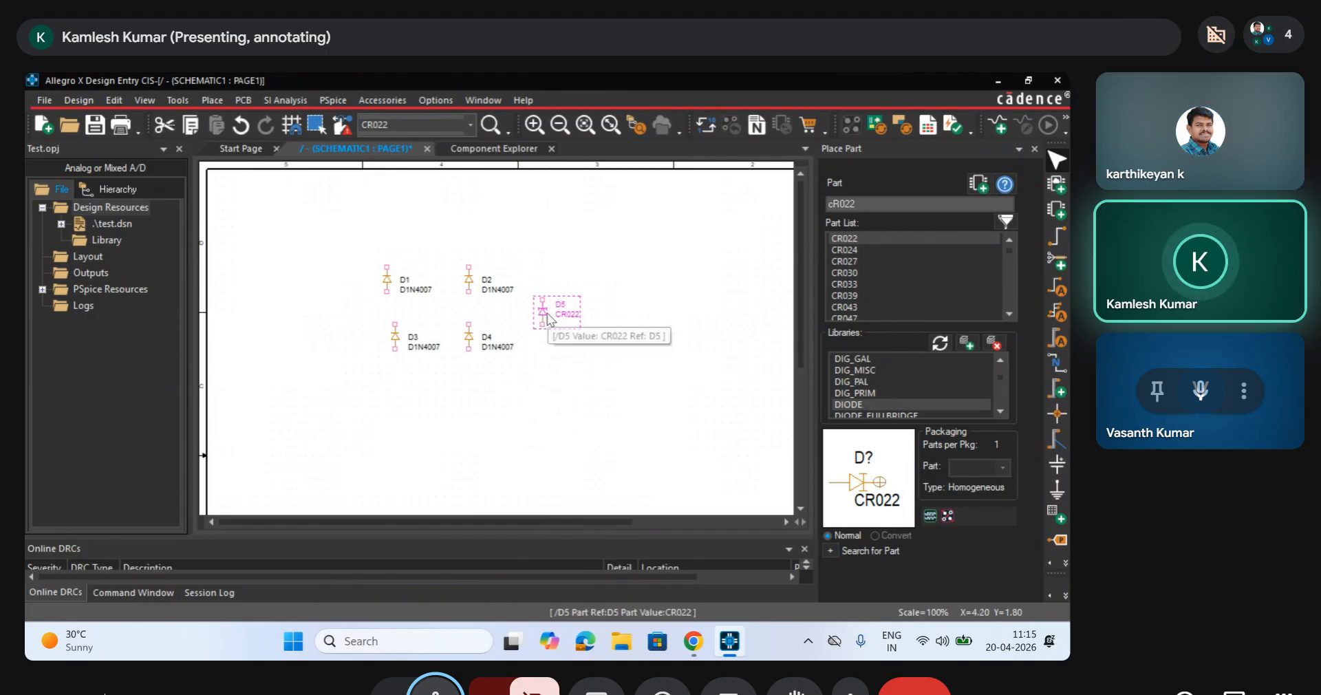
{"action": "key", "text": "Delete"}
Step: Find capacitor C/ANALOG across all loaded libraries and place it to the right of diode D2
{"action": "key", "text": "p"}
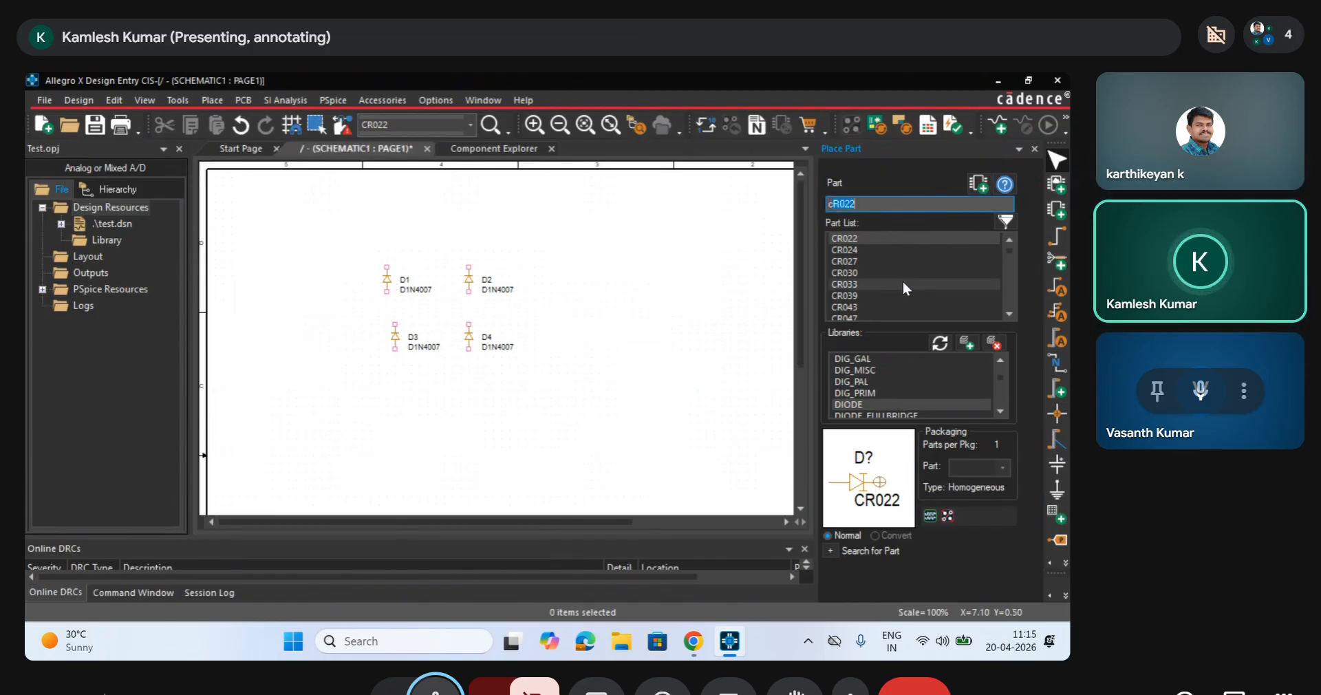
{"action": "left_click", "coordinate": [899, 402]}
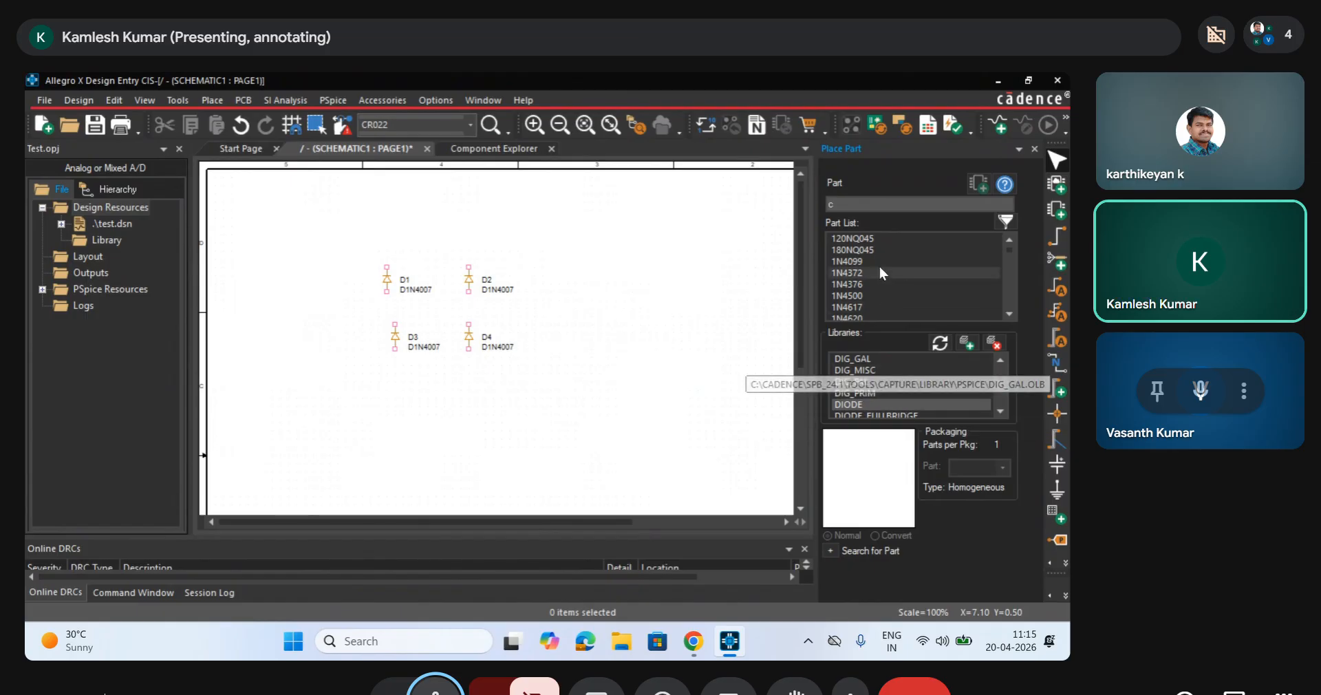
{"action": "left_click", "coordinate": [869, 205]}
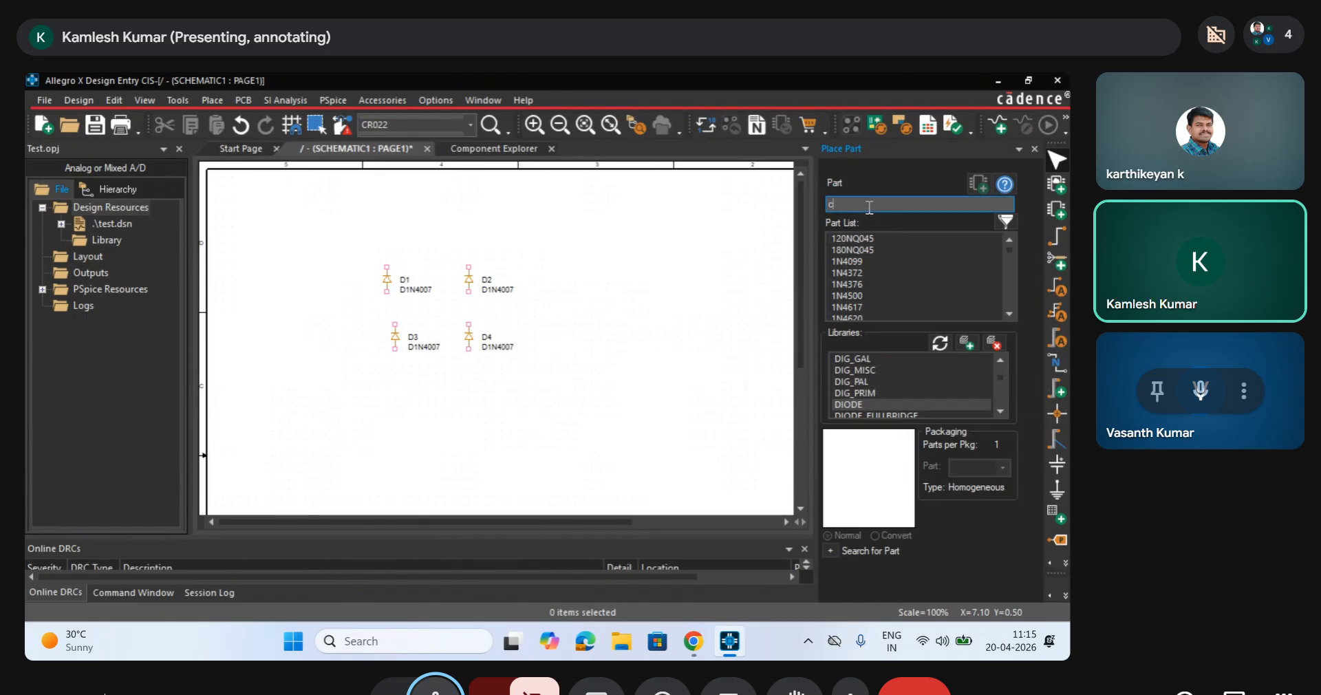
{"action": "left_click", "coordinate": [879, 382]}
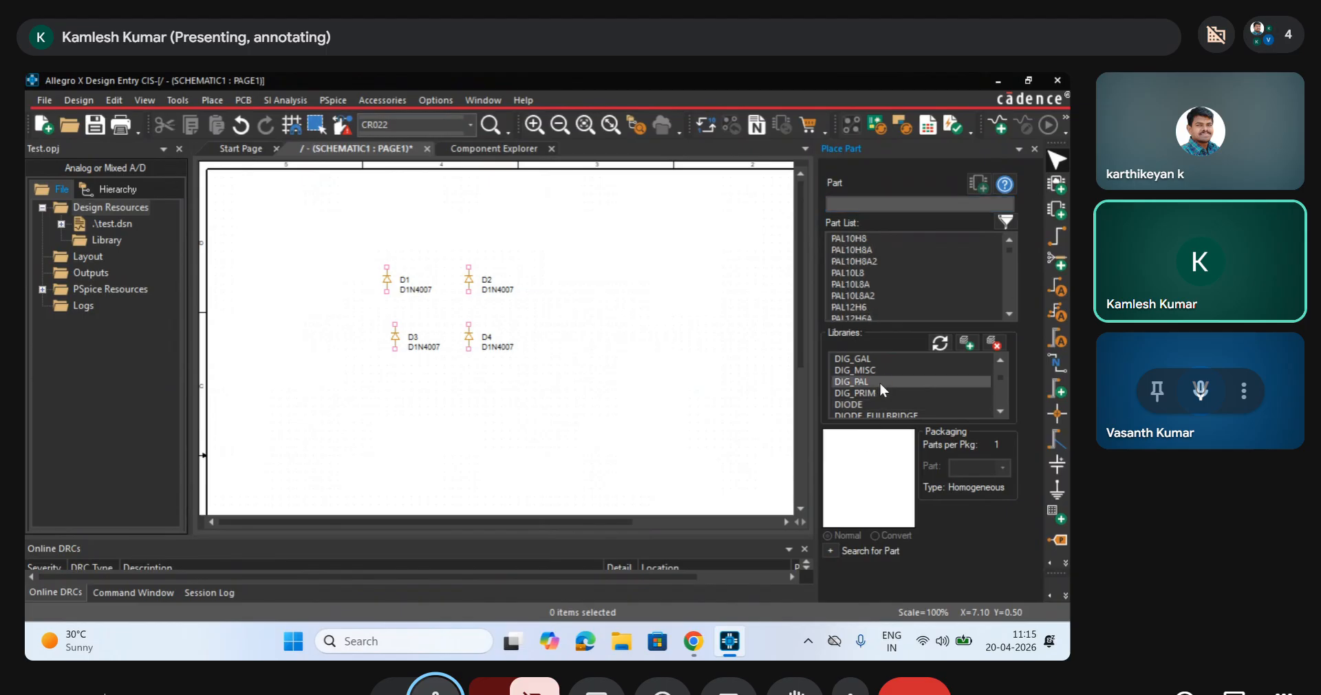
{"action": "left_click", "coordinate": [867, 202]}
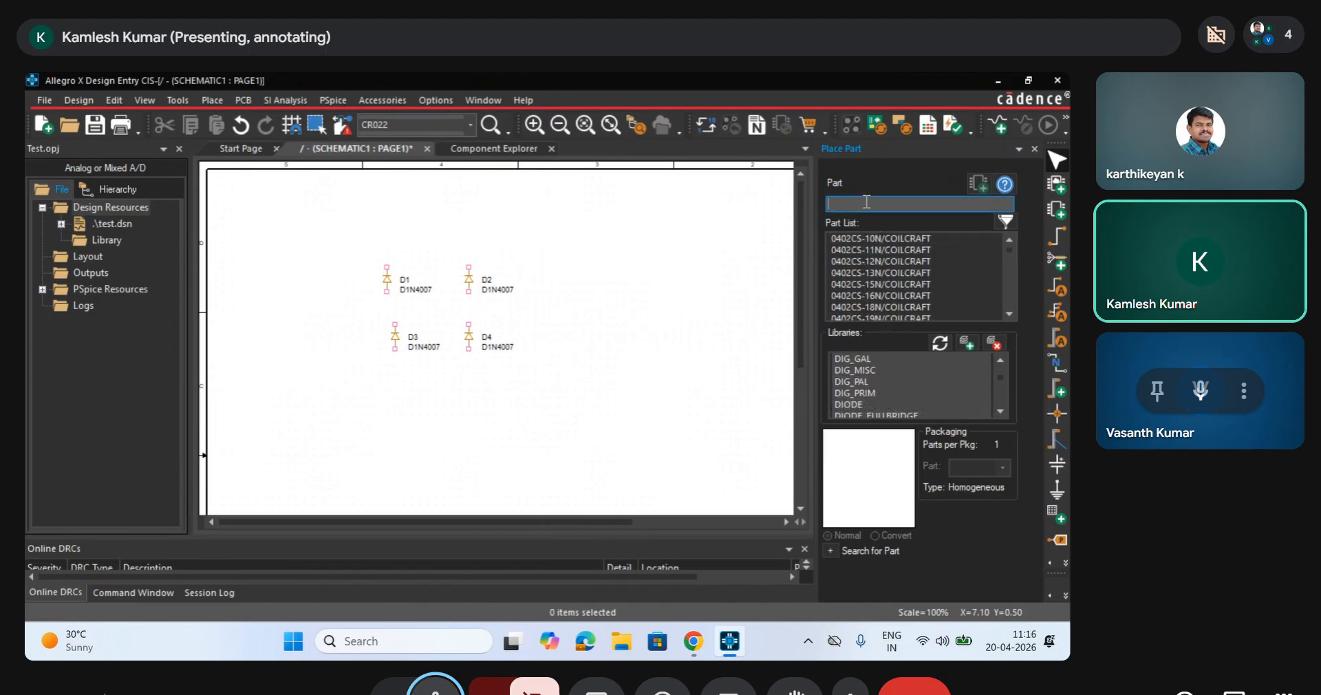
{"action": "type", "text": "c"}
{"action": "key", "text": "Return"}
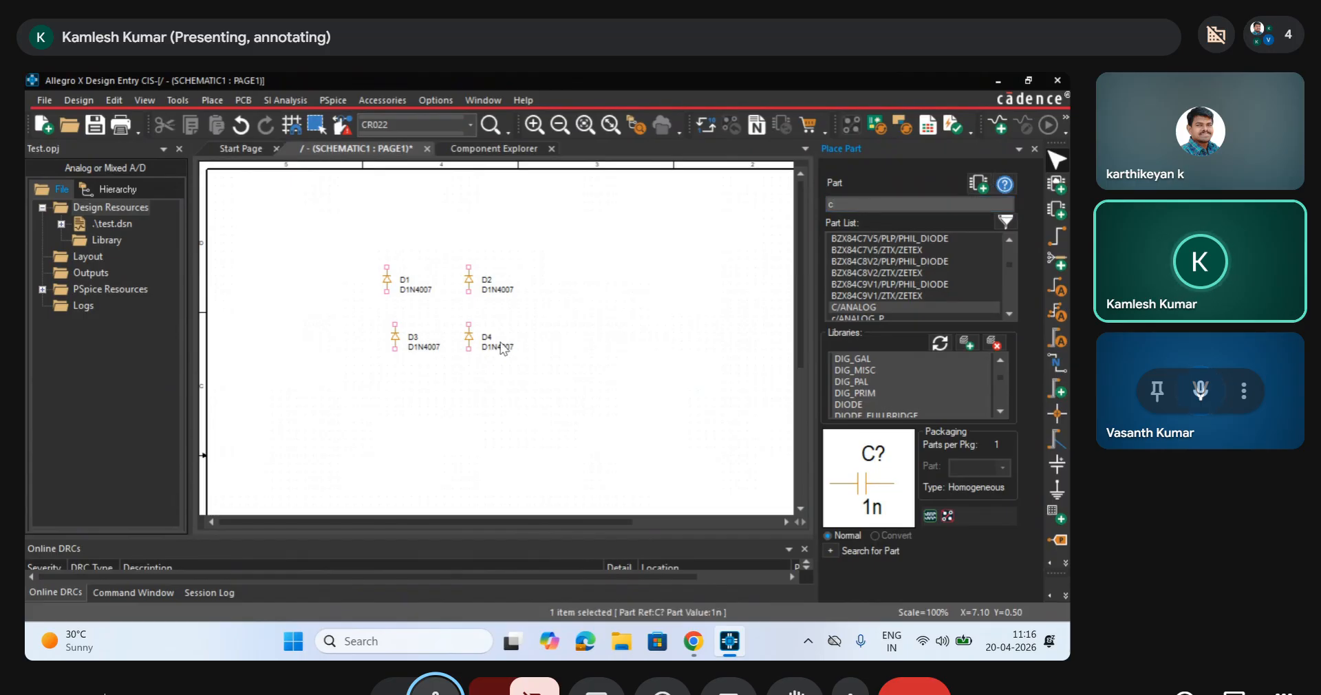
{"action": "left_click", "coordinate": [550, 289]}
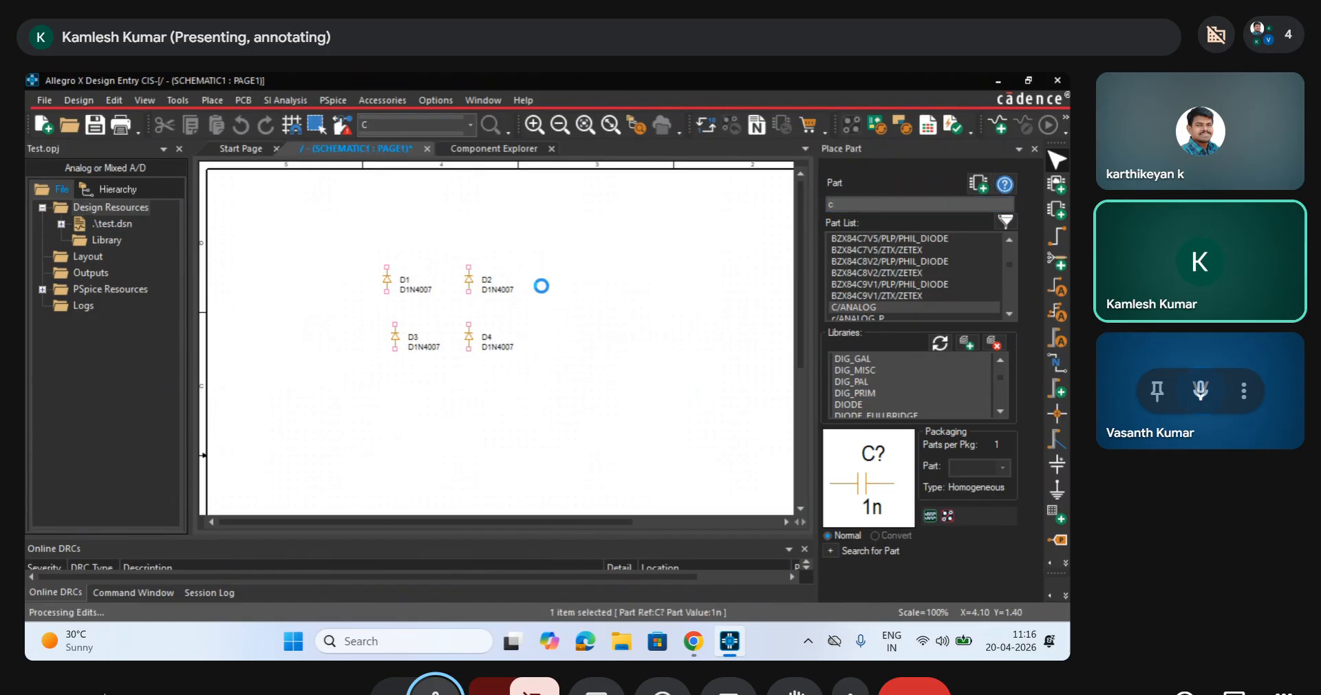
Step: Find the LM7805C regulator in the OPAMP library and place it to the right of capacitor C1
{"action": "left_click_drag", "start_coordinate": [861, 204], "coordinate": [804, 208]}
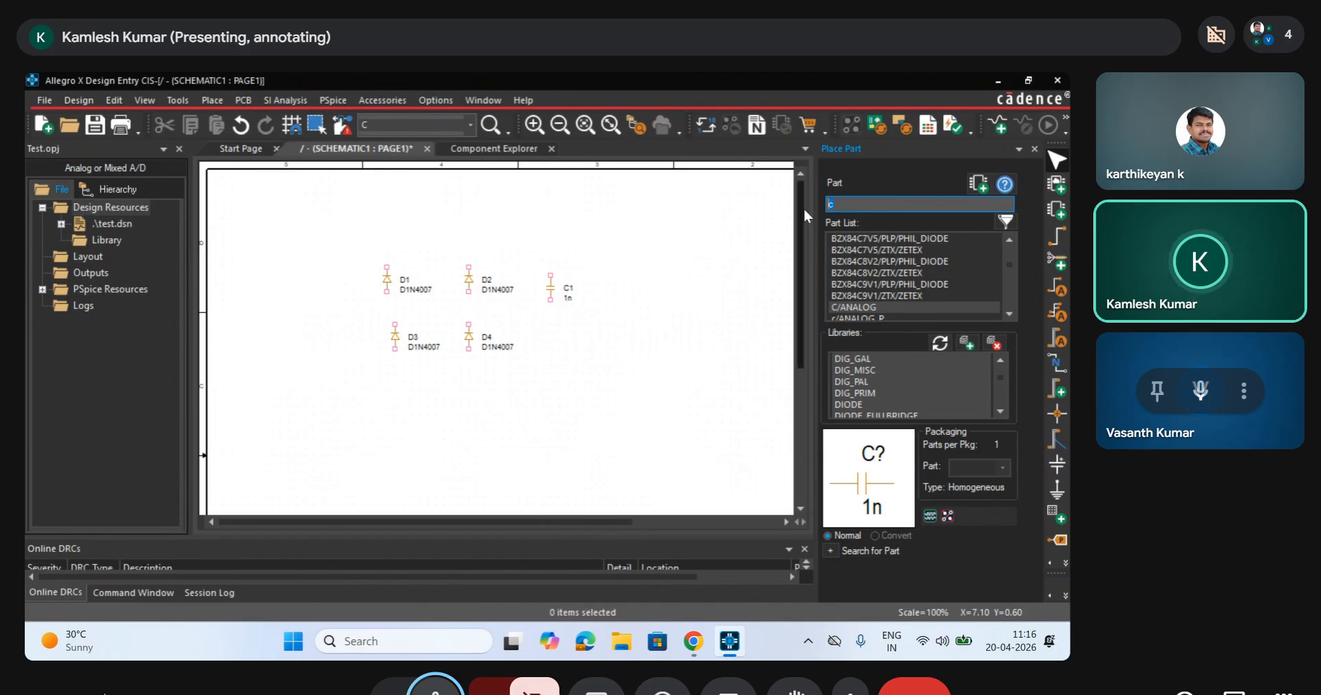
{"action": "type", "text": "lm57805"}
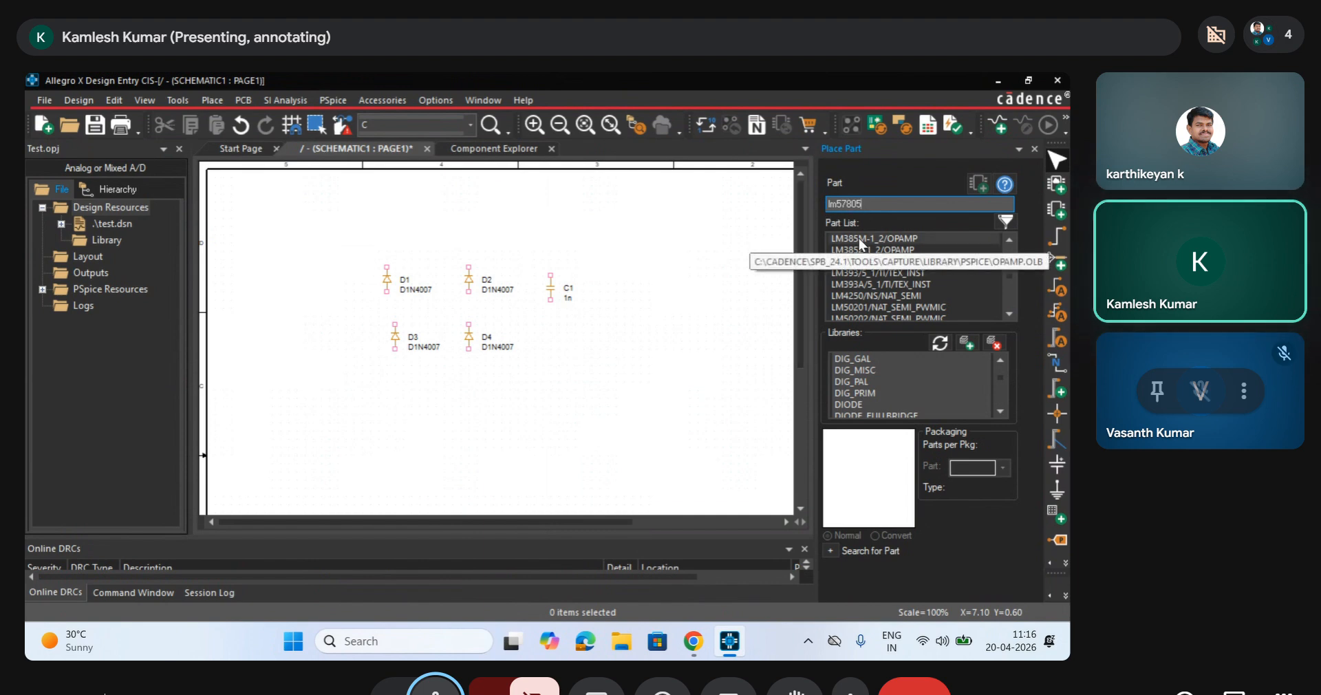
{"action": "key", "text": "BackSpace"}
{"action": "key", "text": "BackSpace"}
{"action": "key", "text": "BackSpace"}
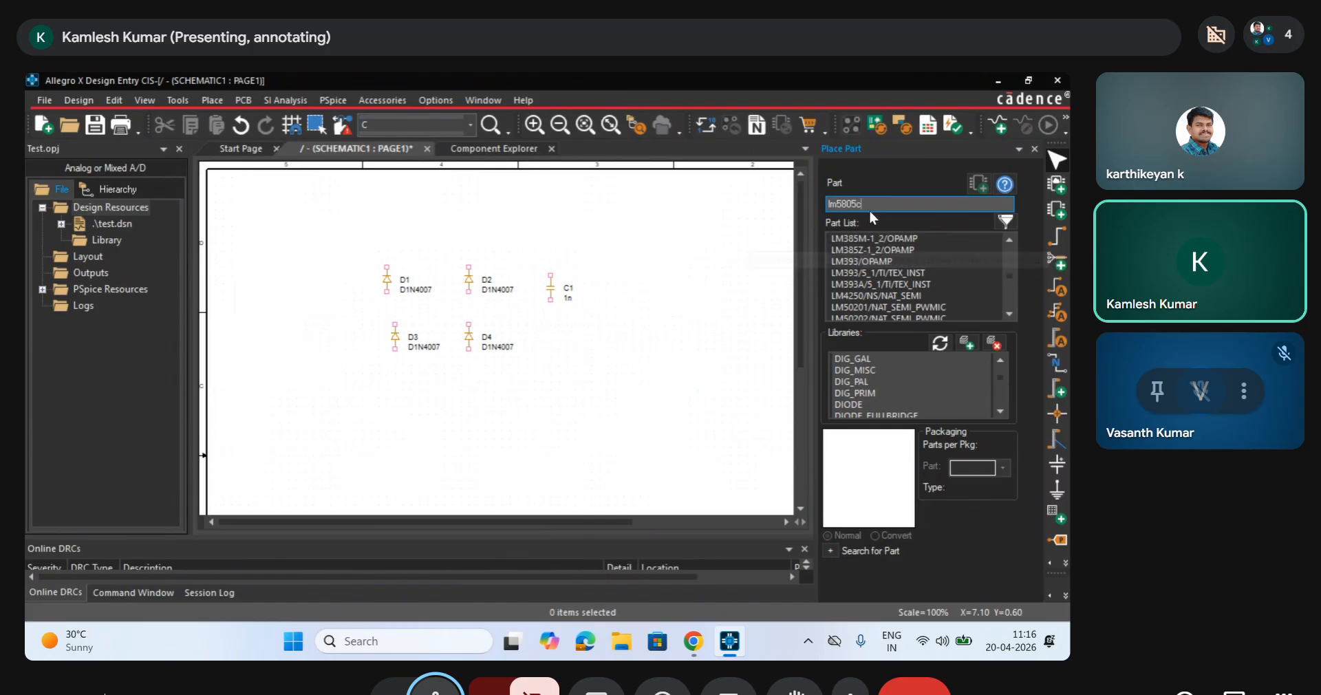
{"action": "left_click_drag", "start_coordinate": [869, 206], "coordinate": [816, 205]}
{"action": "type", "text": "L"}
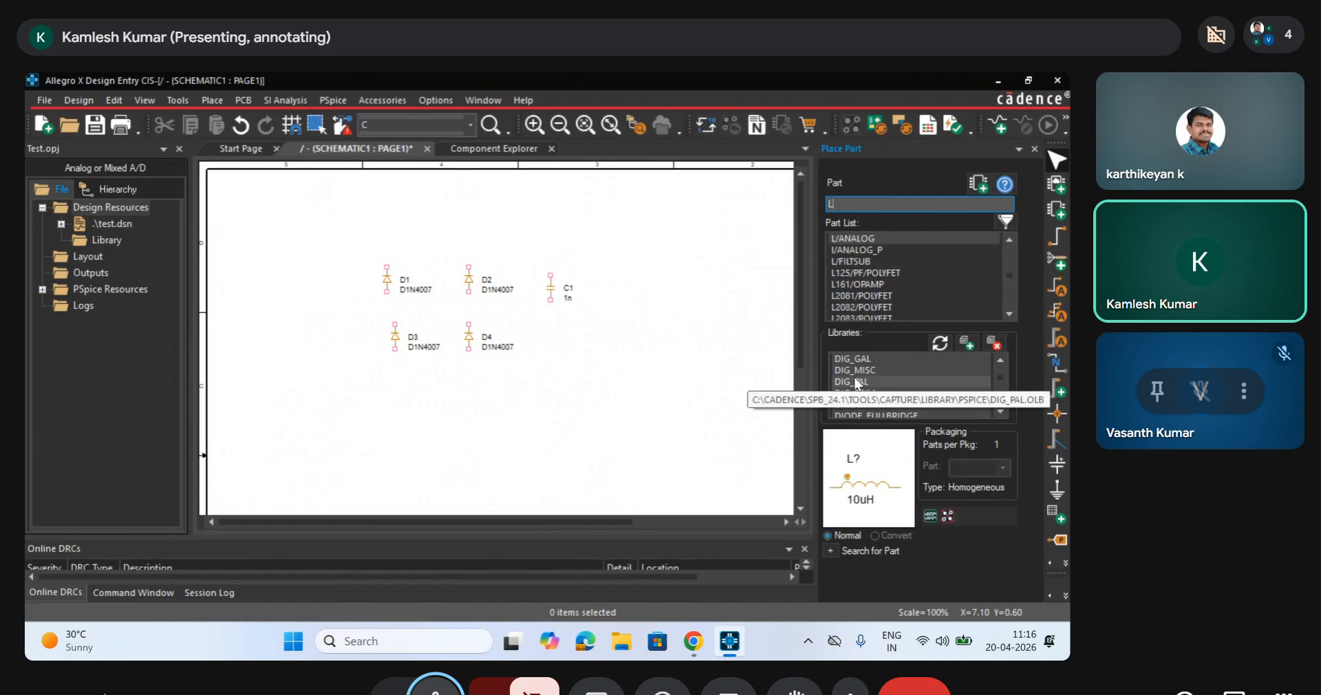
{"action": "type", "text": "m101A78"}
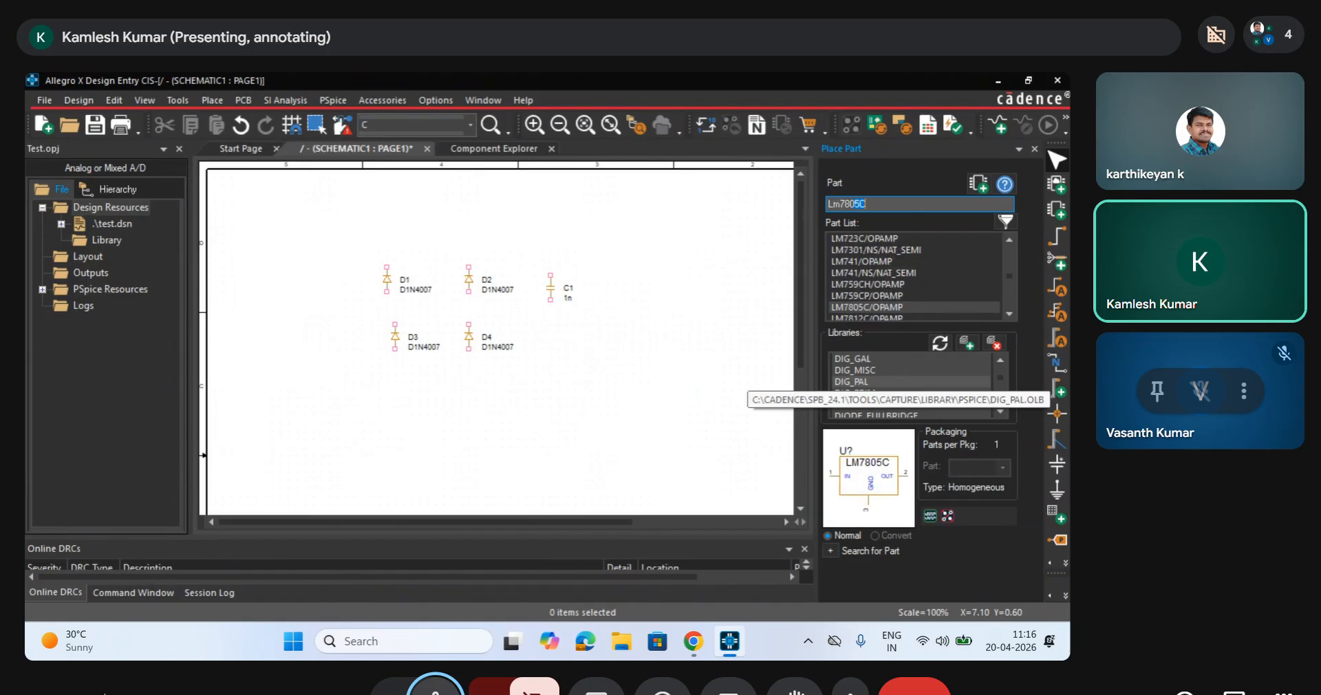
{"action": "key", "text": "Return"}
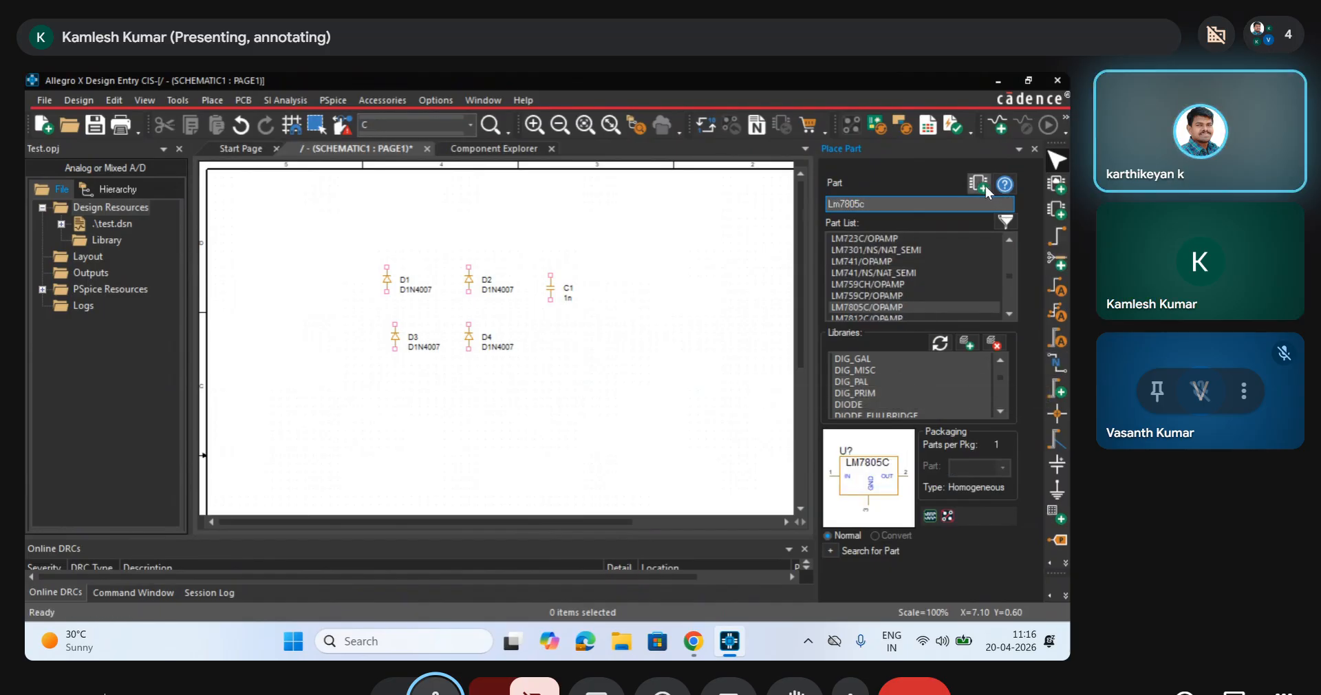
{"action": "left_click", "coordinate": [583, 278]}
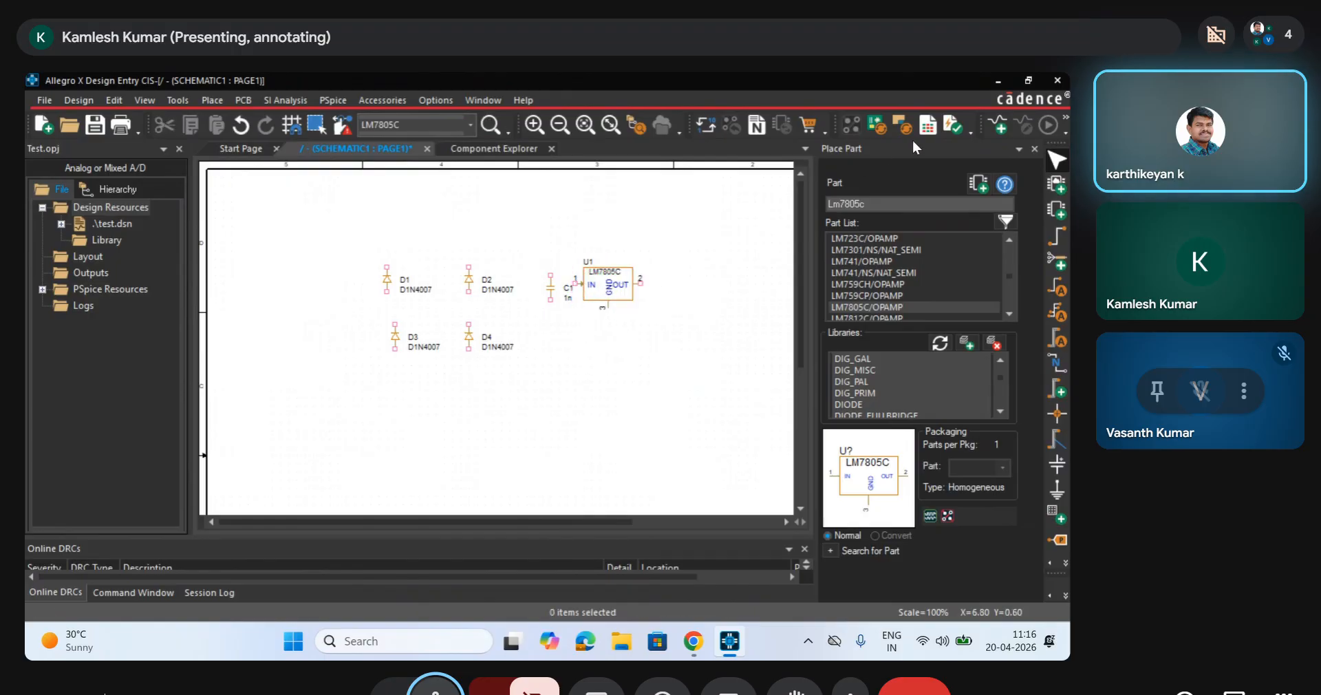
Step: Place resistor R/ANALOG just below and to the right of the LM7805C's output pin
{"action": "left_click", "coordinate": [904, 204]}
{"action": "type", "text": "r"}
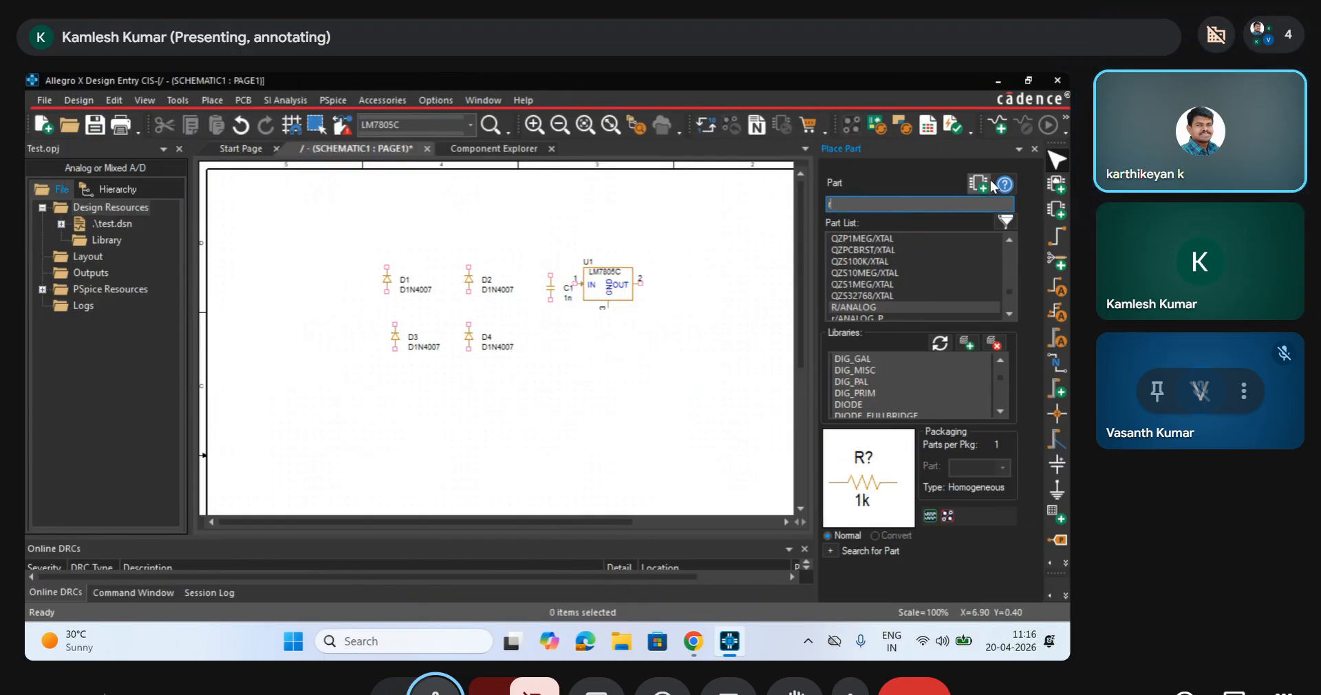
{"action": "key", "text": "Return"}
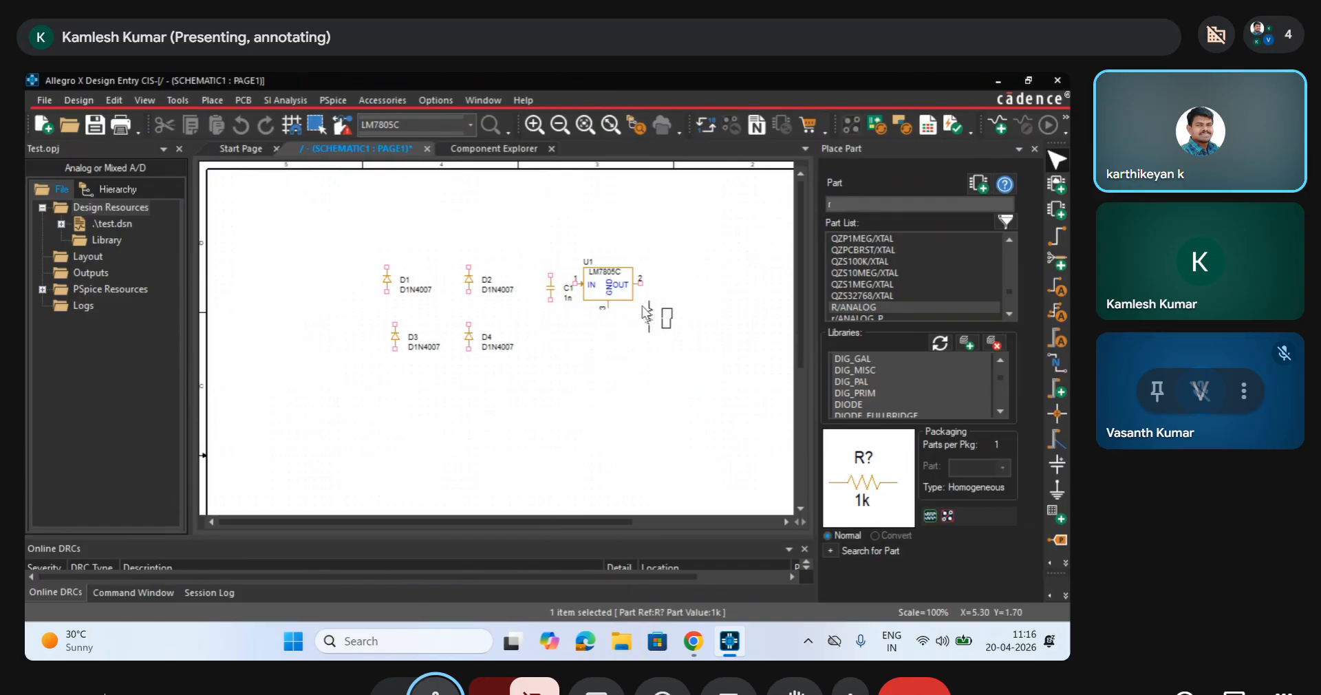
{"action": "left_click", "coordinate": [653, 307]}
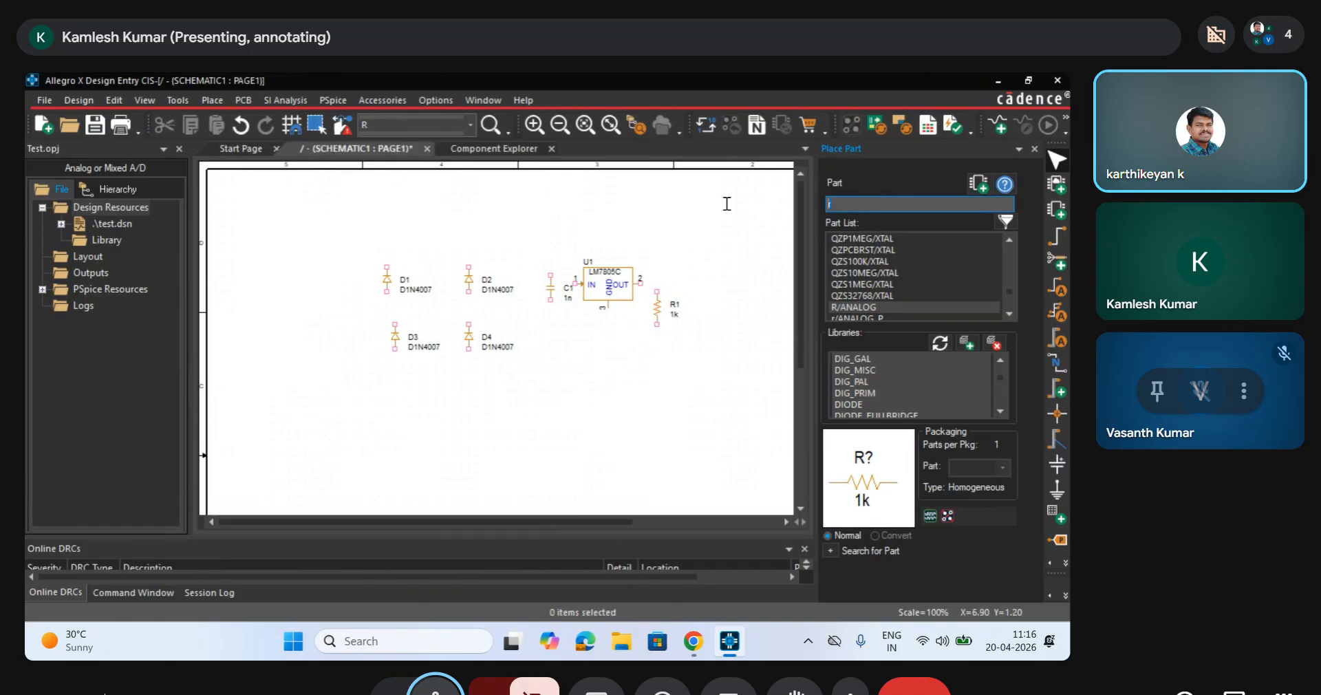
Step: Place a VSIN/SOURCE sinusoidal voltage source to the left of the four diodes
{"action": "type", "text": "vsin"}
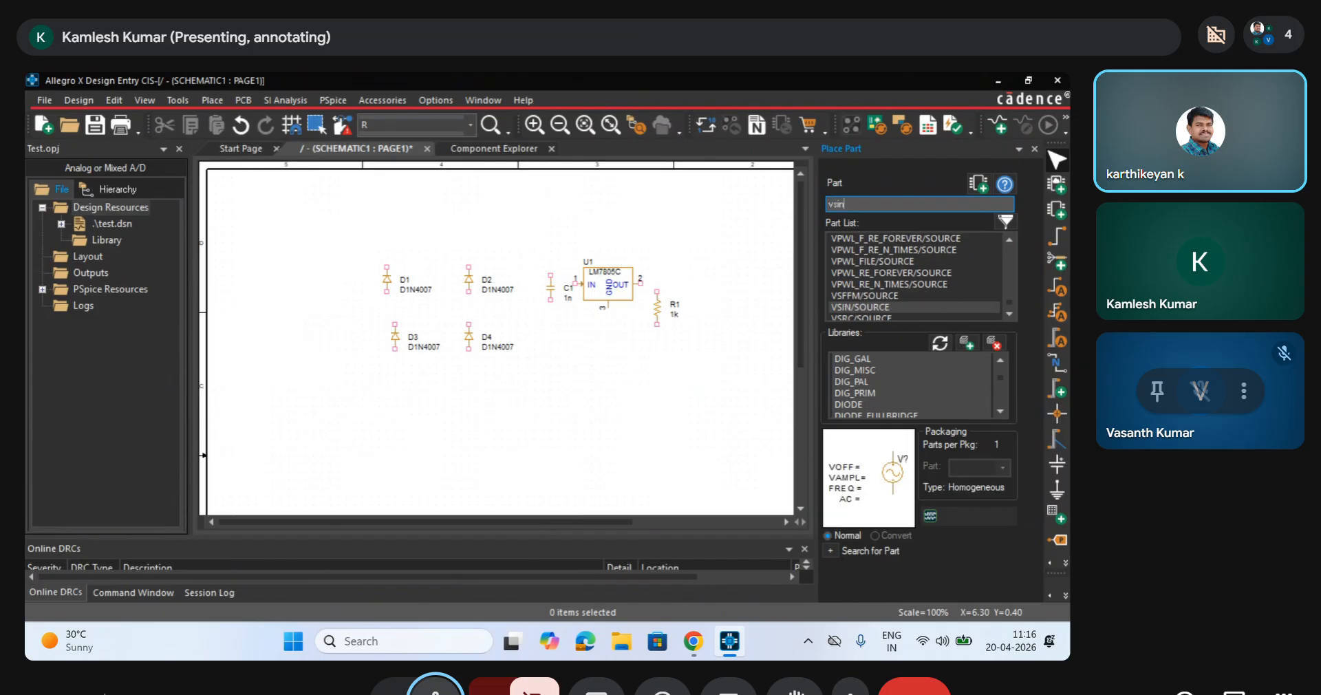
{"action": "left_click", "coordinate": [978, 184]}
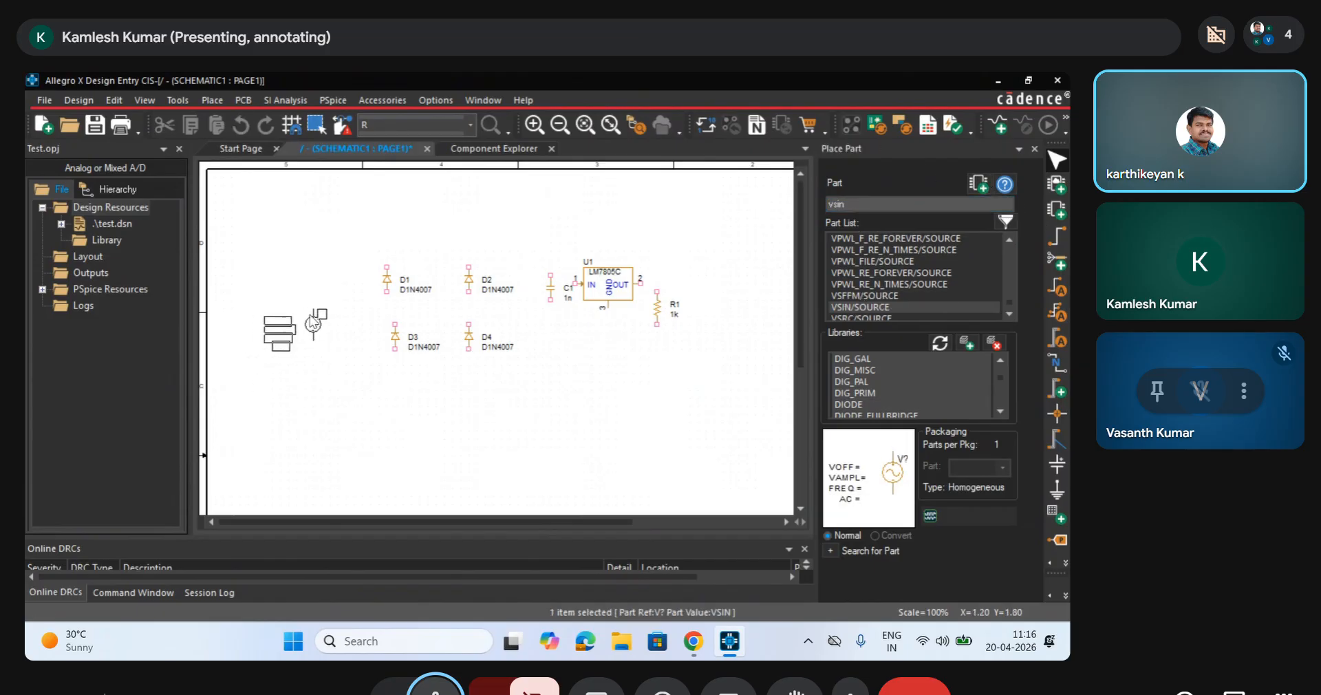
{"action": "left_click", "coordinate": [320, 323]}
{"action": "left_click", "coordinate": [401, 381]}
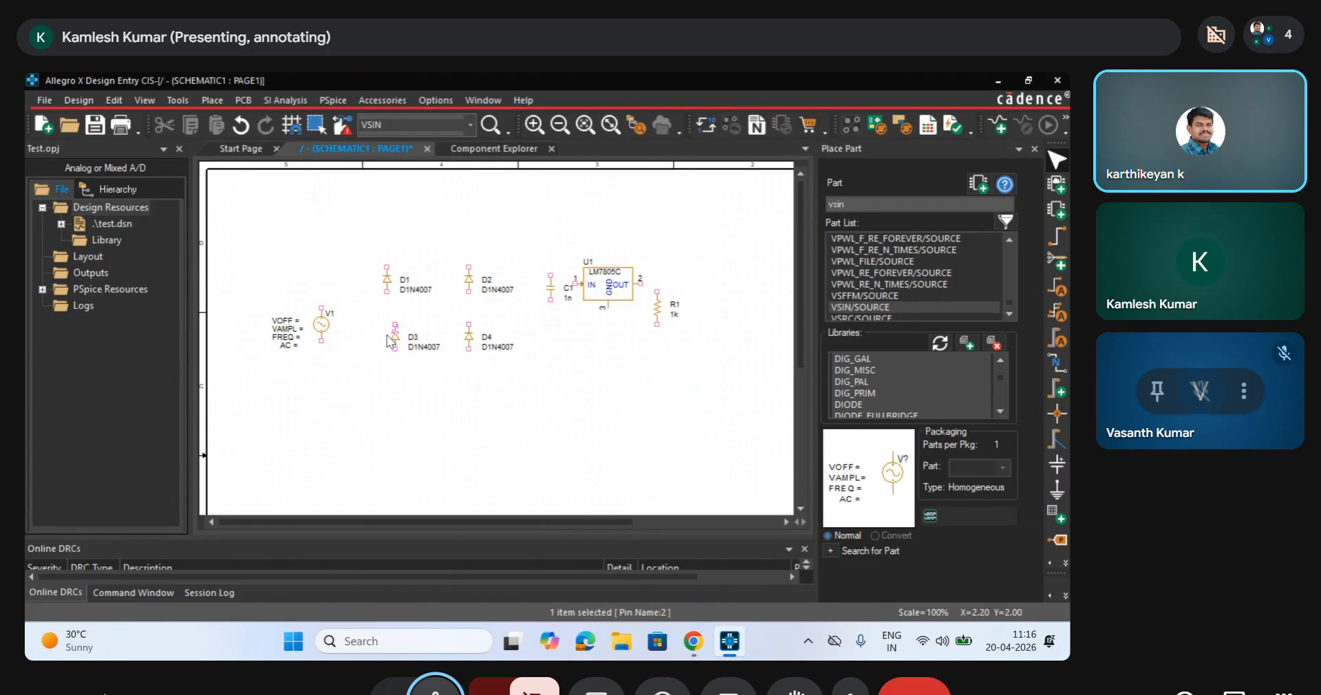
Step: Move diode D3 slightly left so that it lines up vertically under diode D1
{"action": "left_click", "coordinate": [395, 343]}
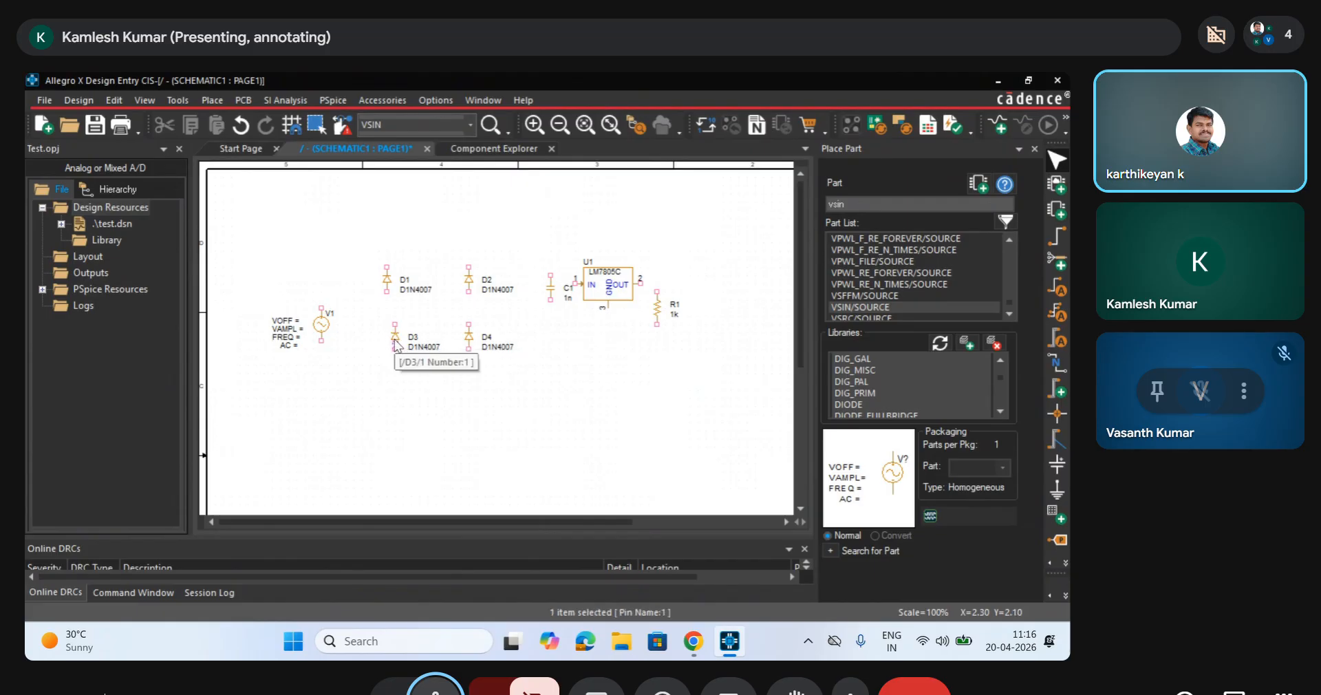
{"action": "left_click", "coordinate": [396, 344]}
{"action": "left_click_drag", "start_coordinate": [396, 344], "coordinate": [386, 346]}
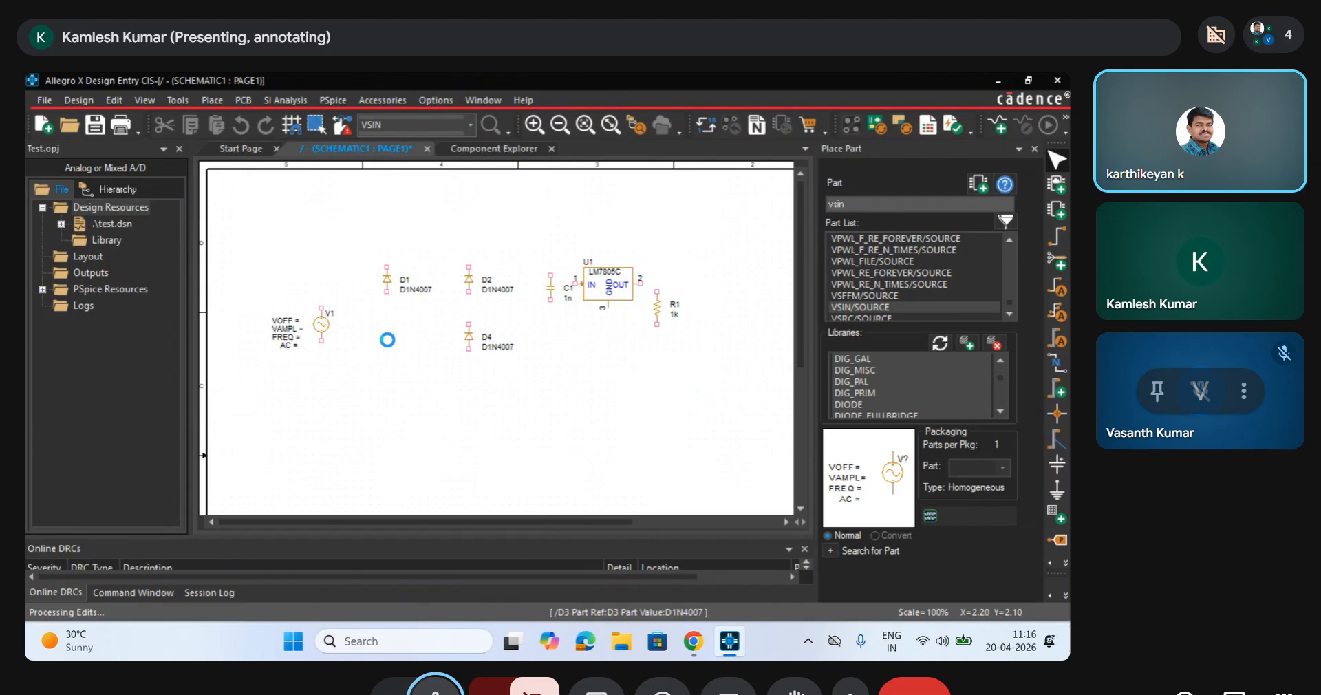
{"action": "left_click", "coordinate": [434, 423]}
Step: Wire the four diodes into a bridge, joining D1-D2 at the top, D1-D3, D2-D4, and D3-D4 along a wire beneath them
{"action": "key", "text": "w"}
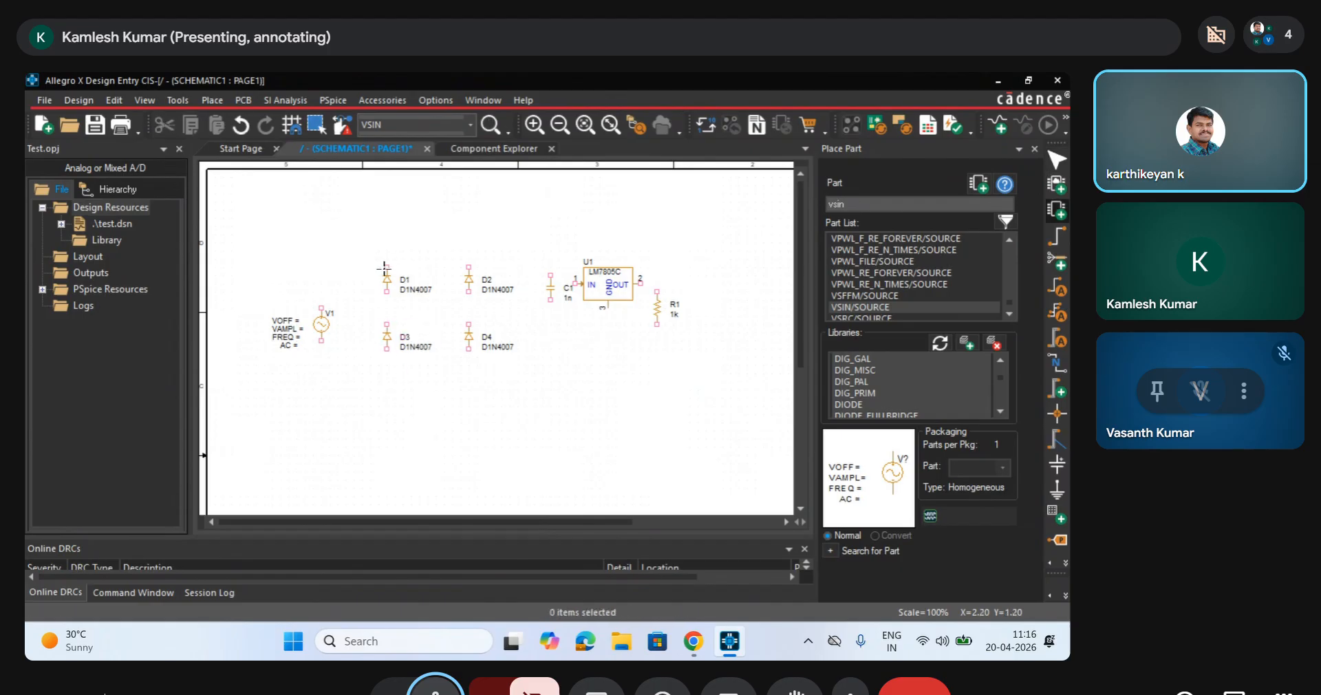
{"action": "left_click", "coordinate": [468, 266]}
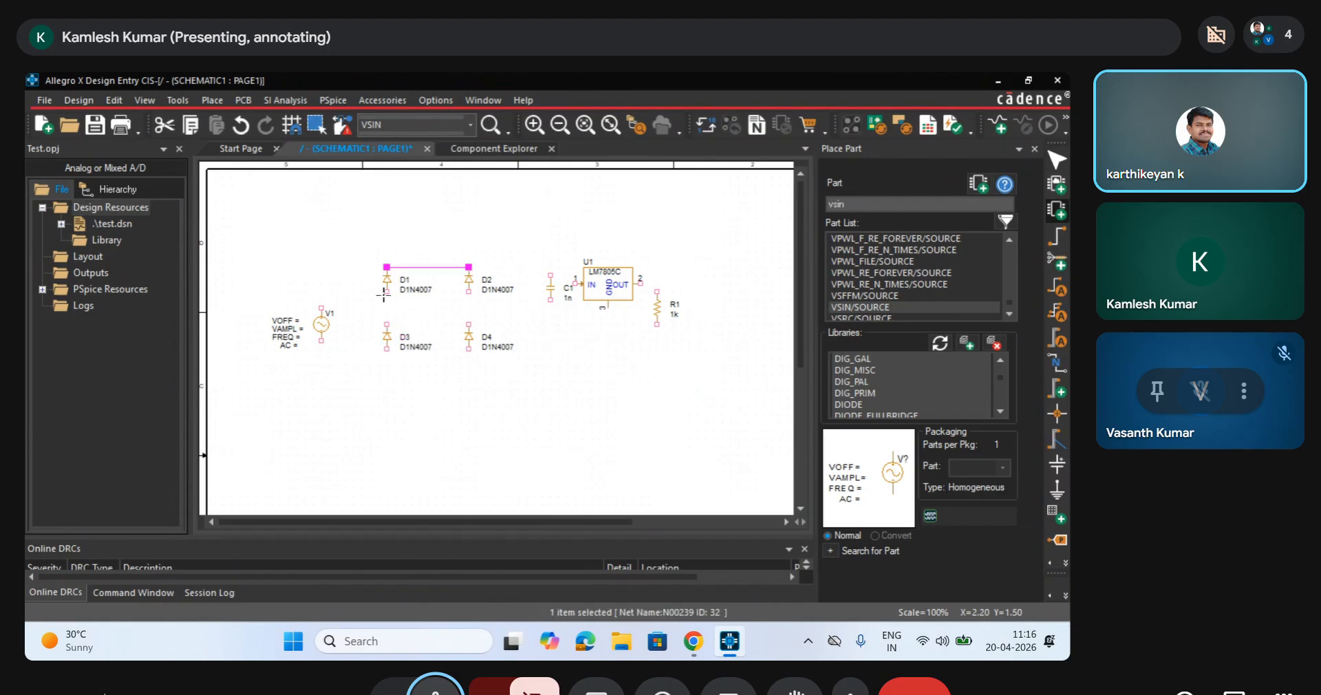
{"action": "left_click", "coordinate": [386, 291]}
{"action": "left_click", "coordinate": [387, 323]}
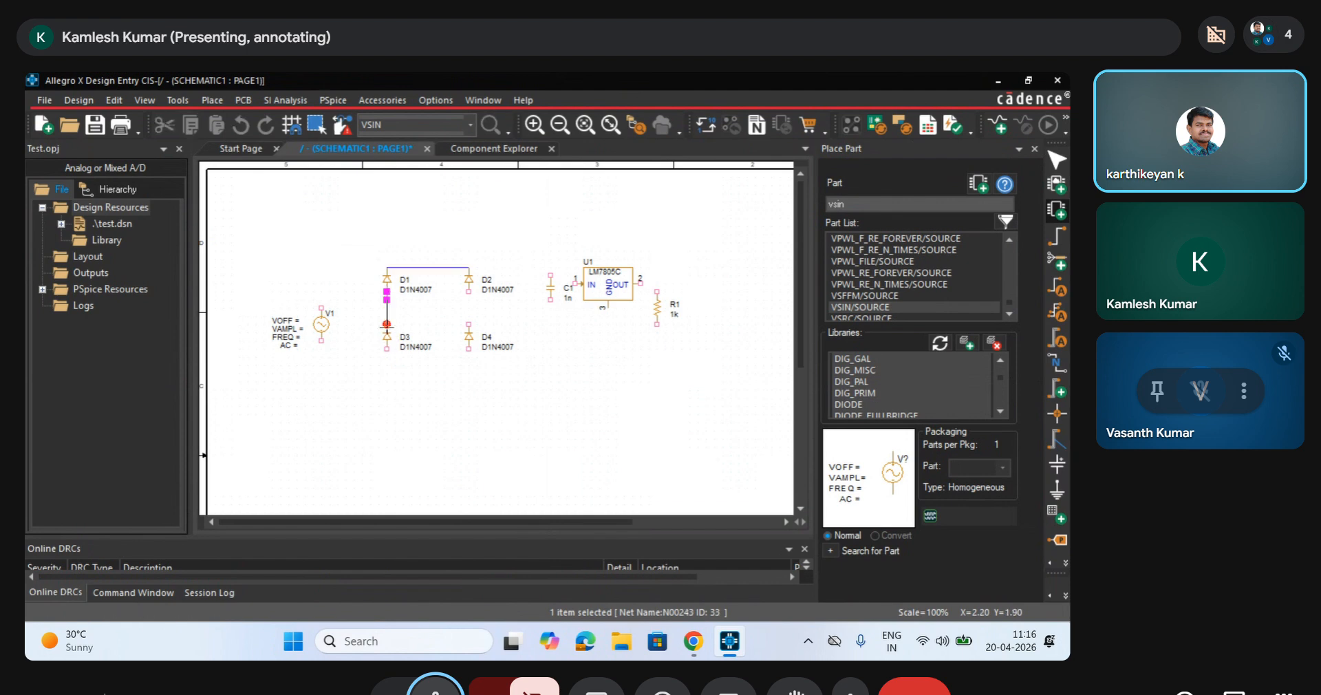
{"action": "left_click", "coordinate": [466, 323]}
{"action": "left_click", "coordinate": [469, 291]}
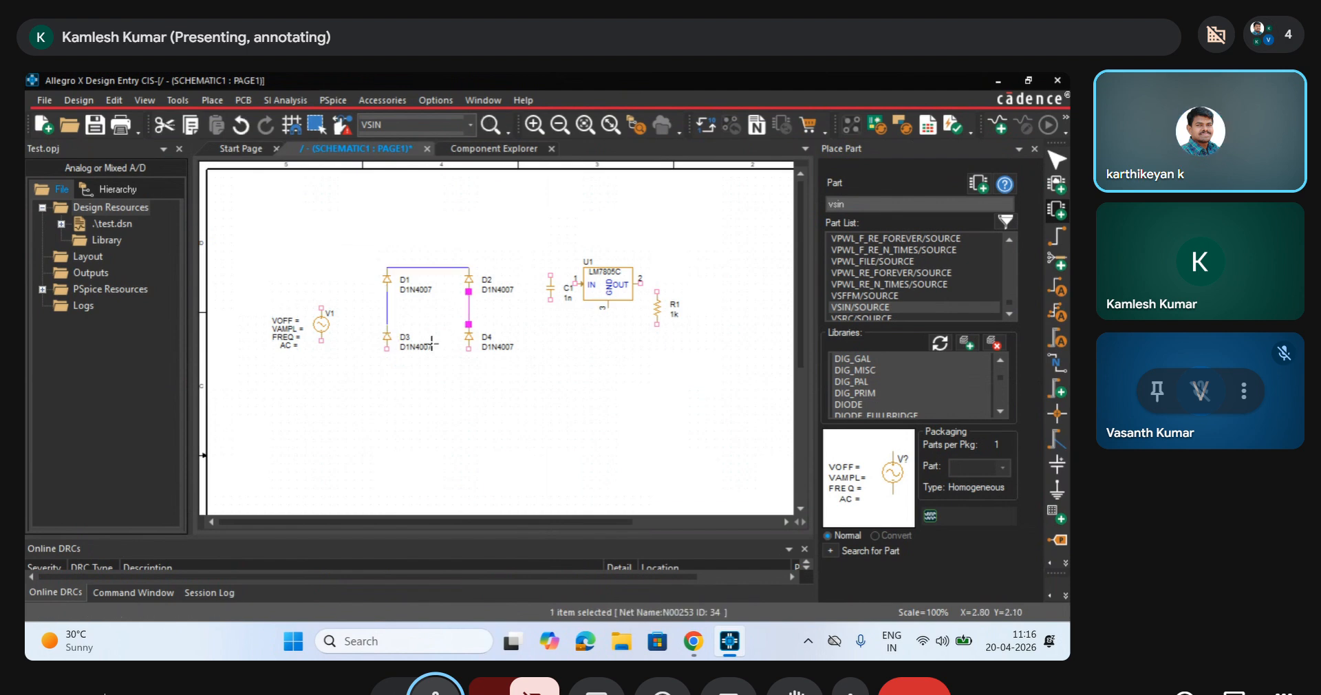
{"action": "left_click", "coordinate": [384, 349]}
{"action": "left_click", "coordinate": [387, 372]}
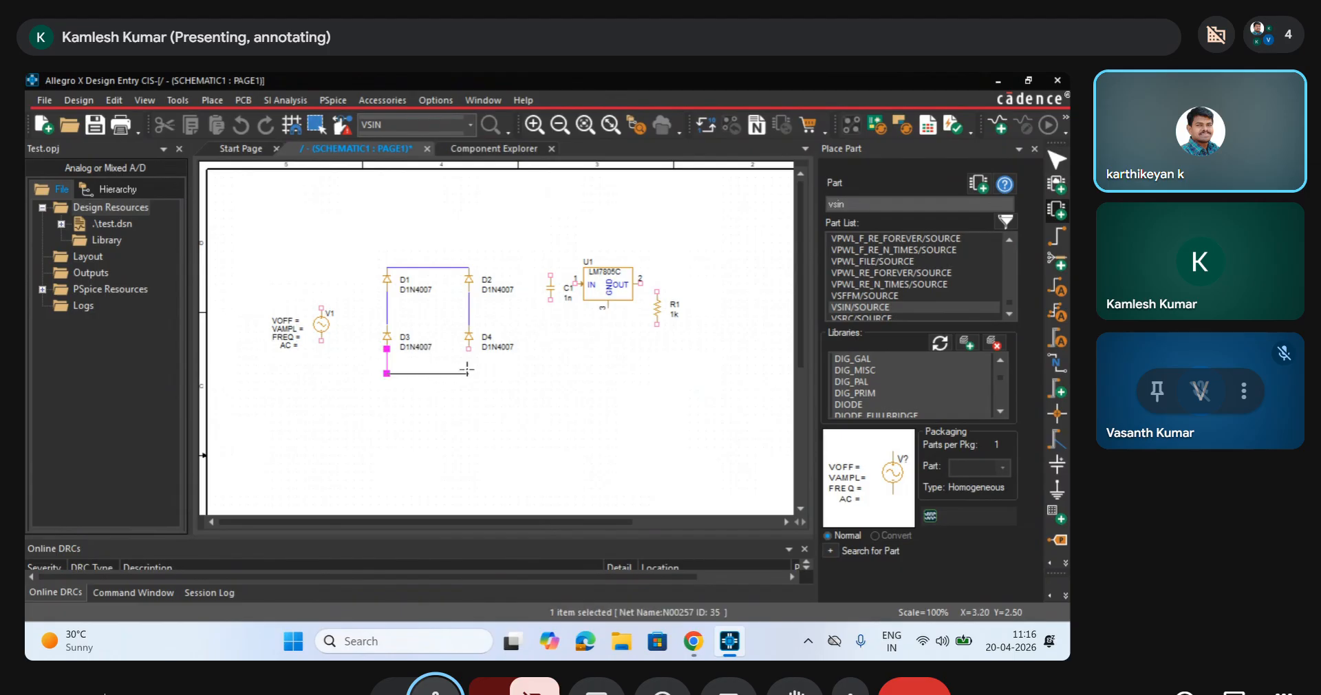
{"action": "left_click", "coordinate": [468, 347]}
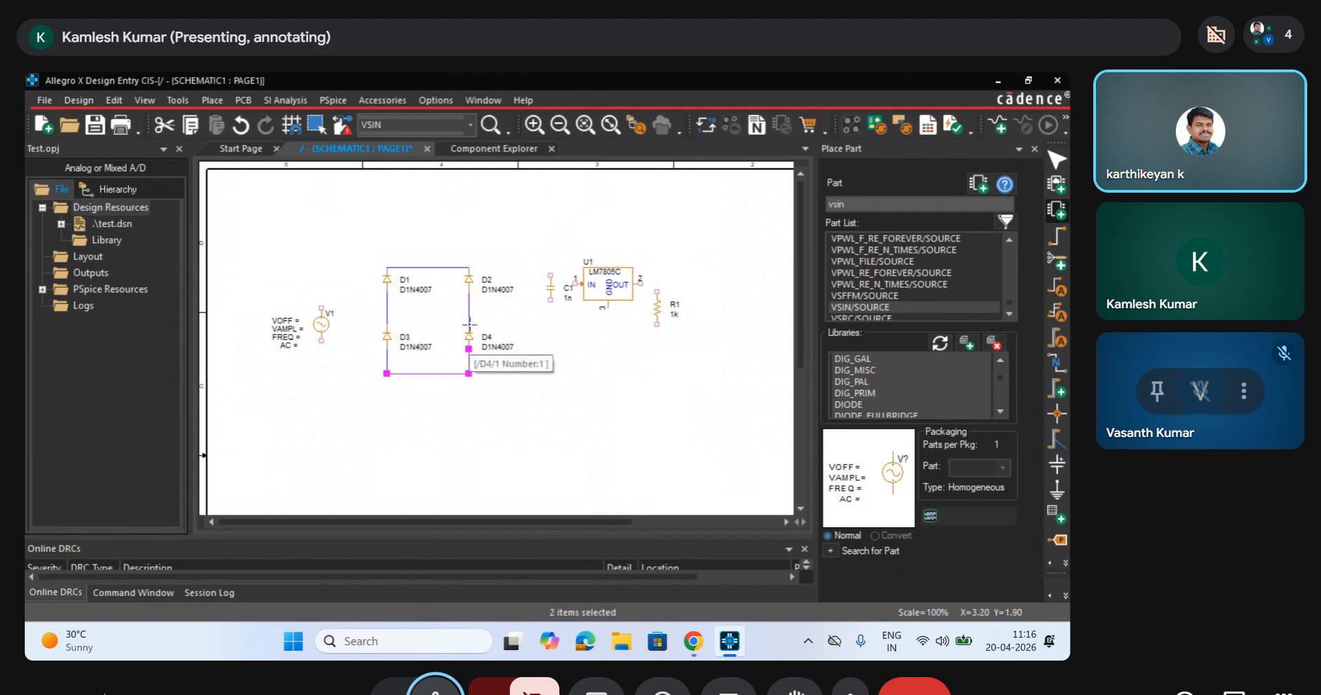
Step: Connect capacitor C1 across the bridge output, from the top wire at D2 to the bottom wire at D4
{"action": "left_click", "coordinate": [469, 266]}
{"action": "left_click", "coordinate": [550, 275]}
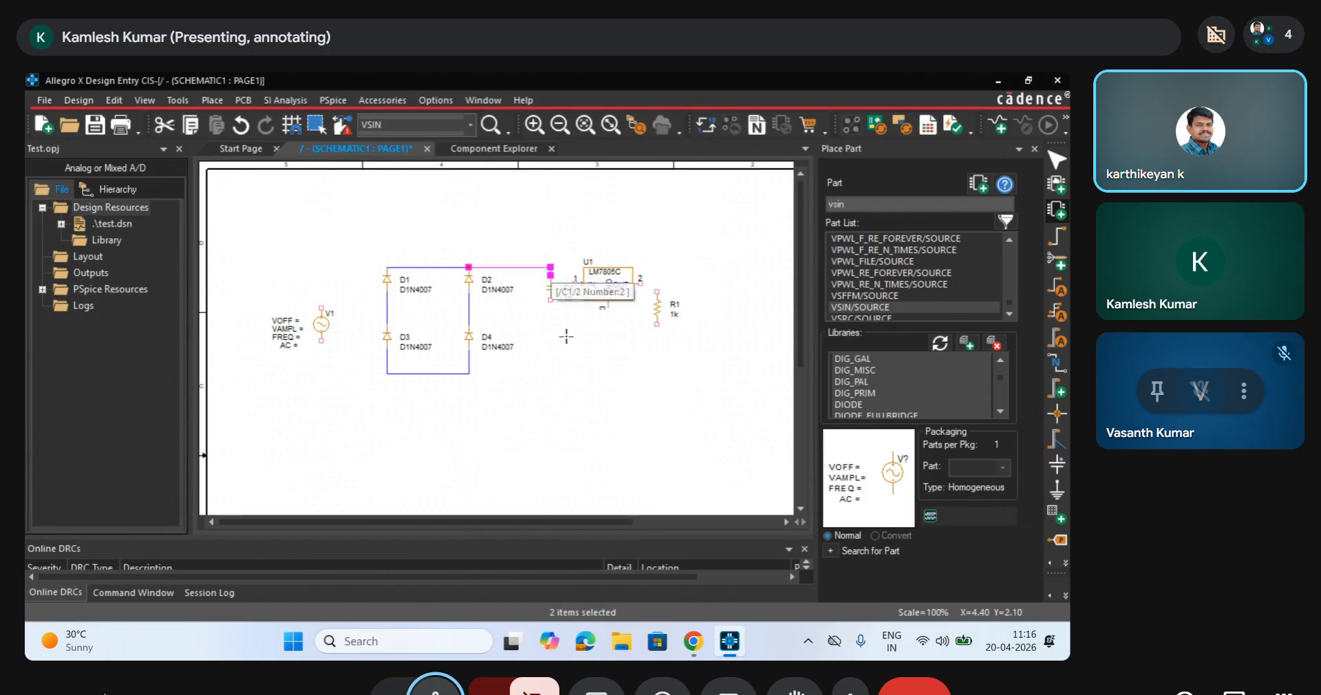
{"action": "left_click", "coordinate": [550, 300]}
{"action": "left_click", "coordinate": [455, 373]}
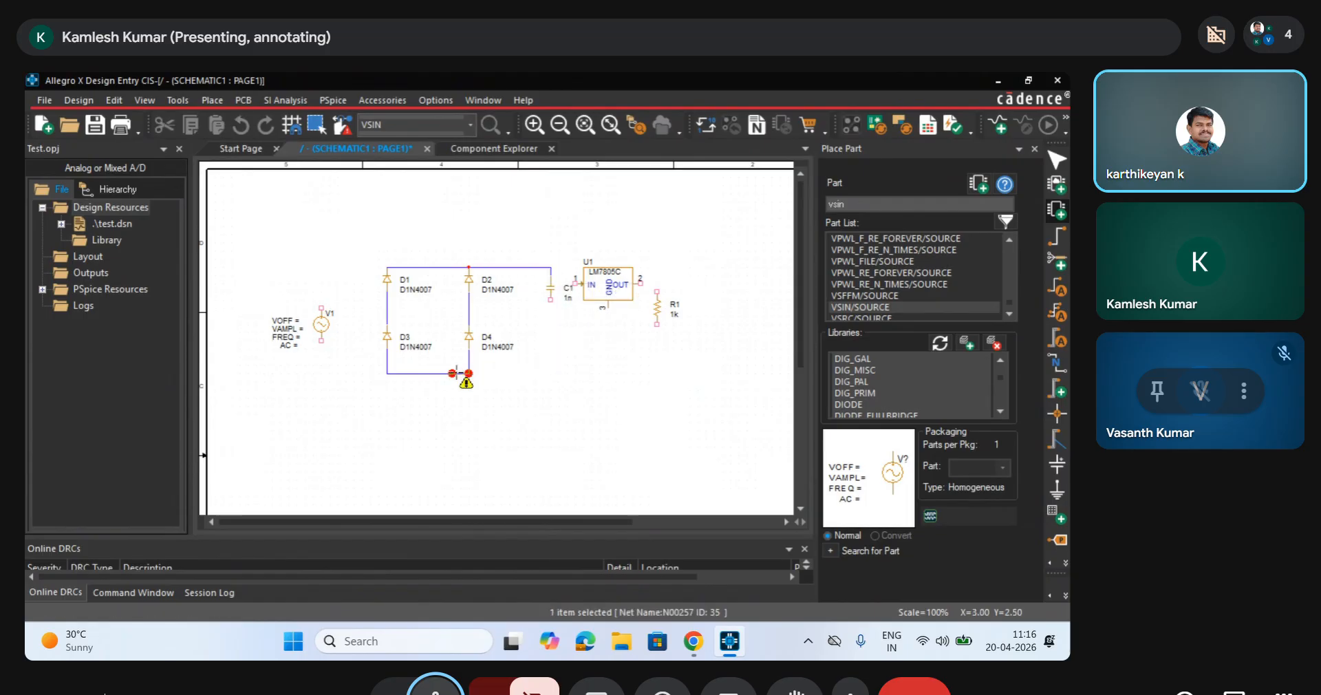
Step: Wire V1's upper terminal to the D1-D3 junction and its lower terminal beneath the bridge to the D2-D4 junction
{"action": "left_click", "coordinate": [322, 308]}
{"action": "left_click", "coordinate": [386, 307]}
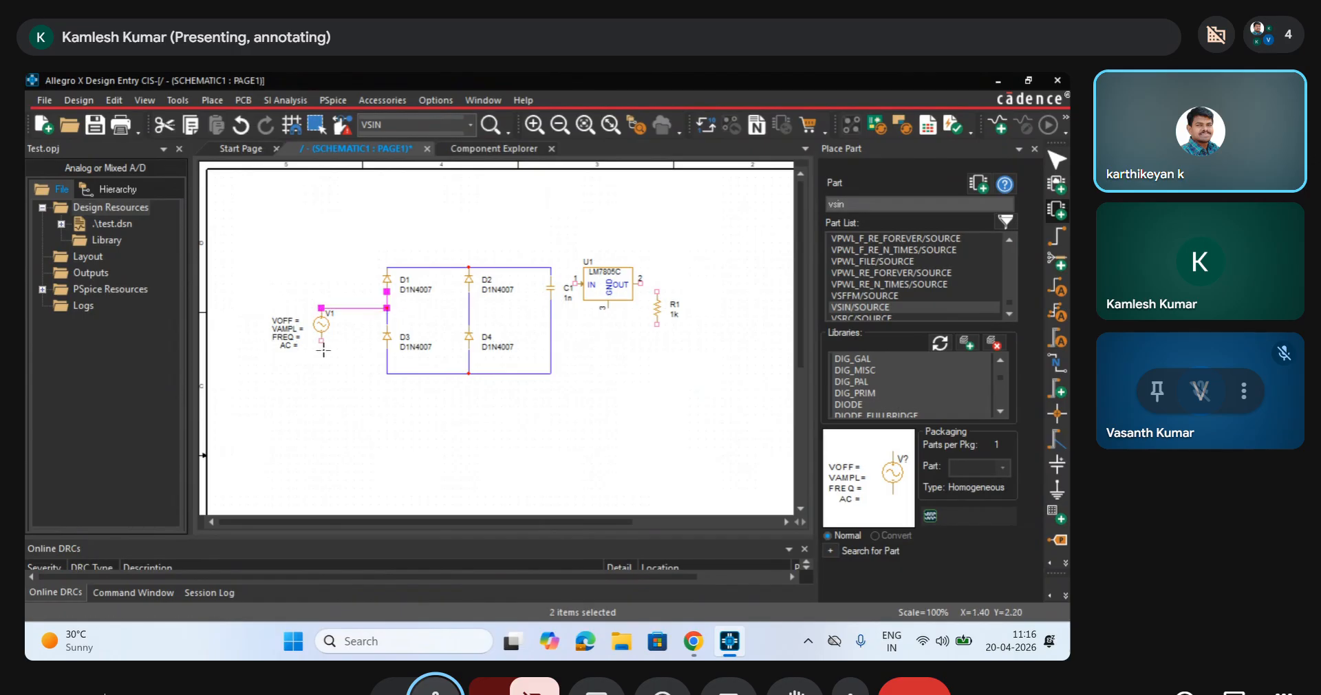
{"action": "left_click", "coordinate": [321, 339]}
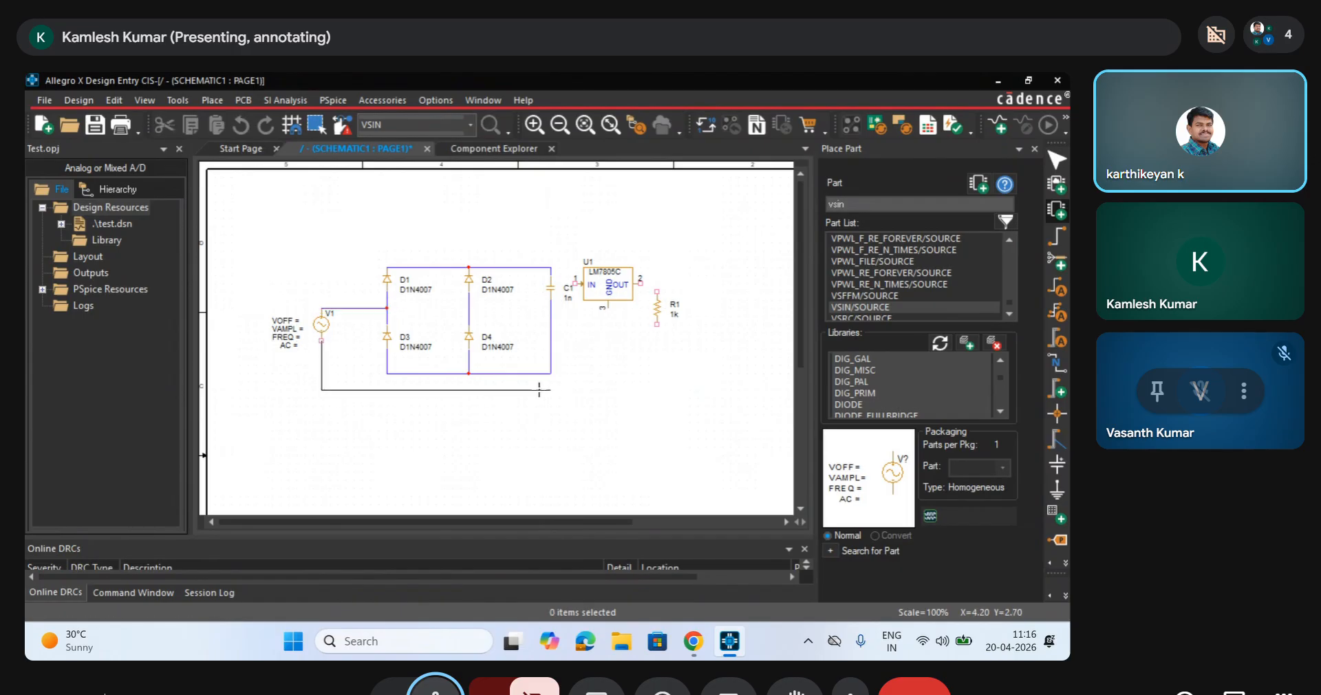
{"action": "left_click", "coordinate": [487, 380]}
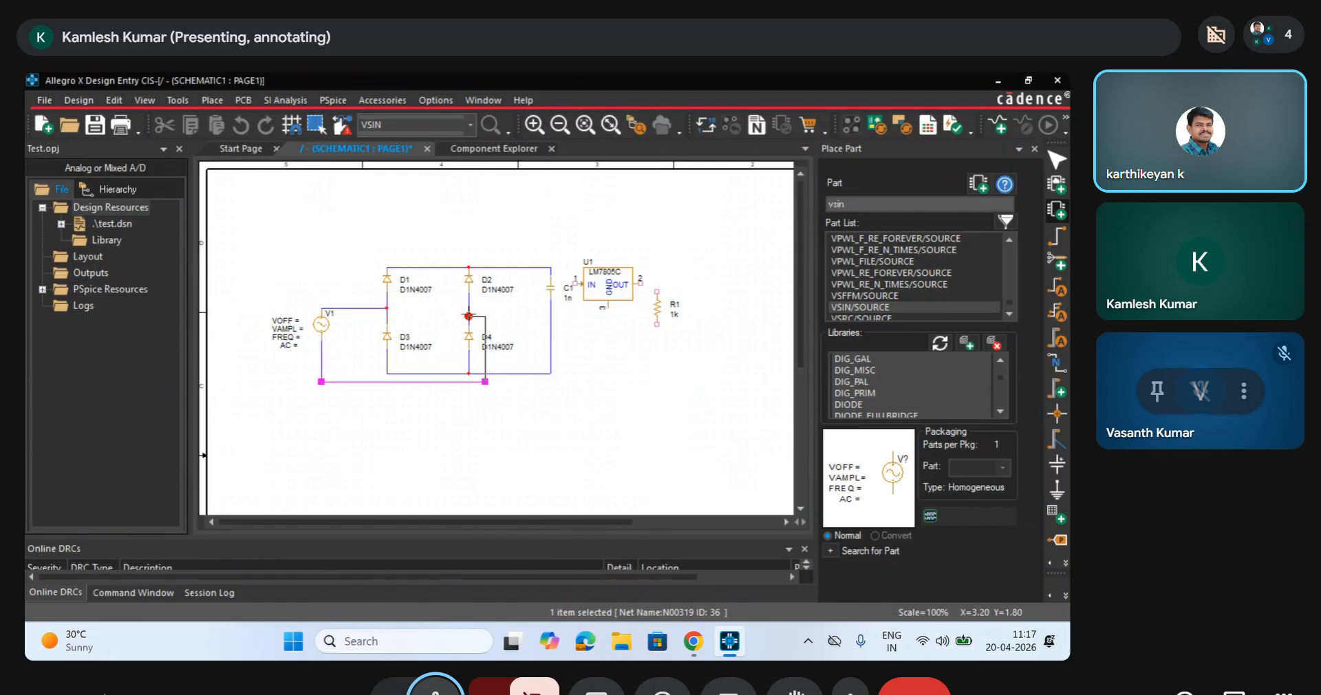
{"action": "left_click", "coordinate": [468, 316]}
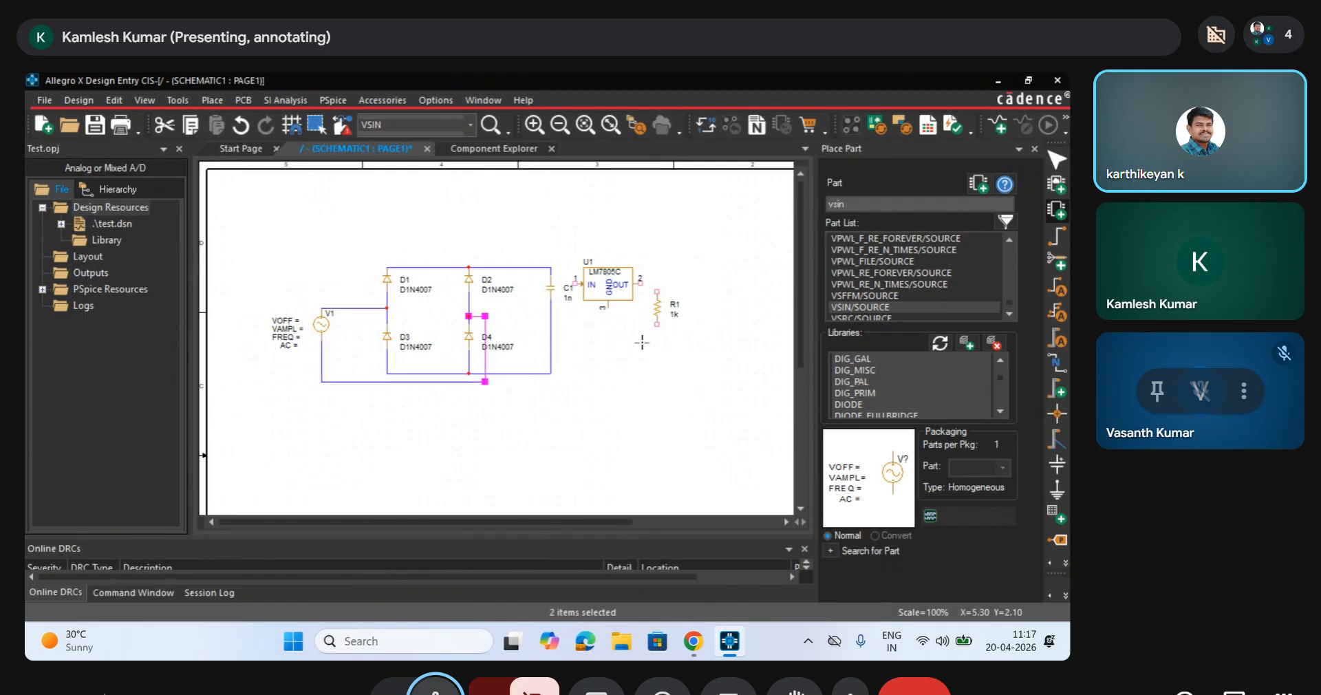
Step: Connect the LM7805C's IN pin to the top wire at C1 and its GND pin to the bottom wire
{"action": "left_click", "coordinate": [555, 267]}
{"action": "left_click", "coordinate": [574, 282]}
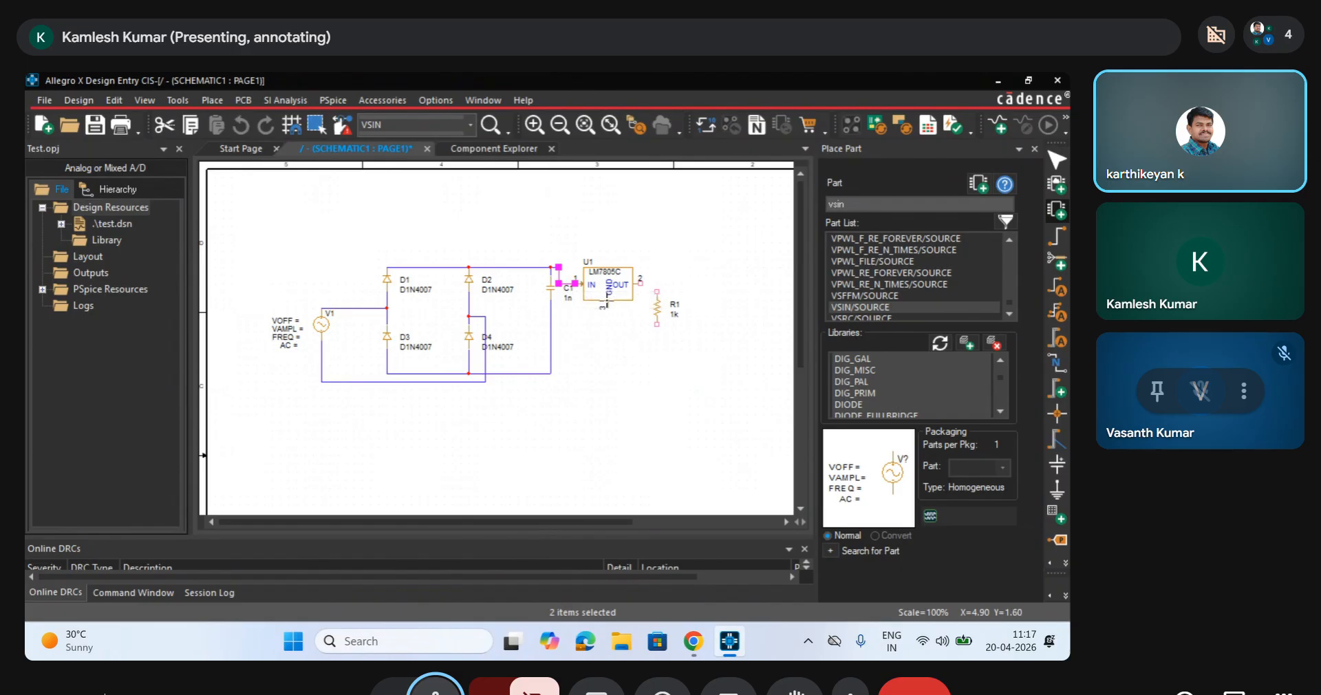
{"action": "left_click", "coordinate": [608, 301]}
{"action": "left_click", "coordinate": [551, 373]}
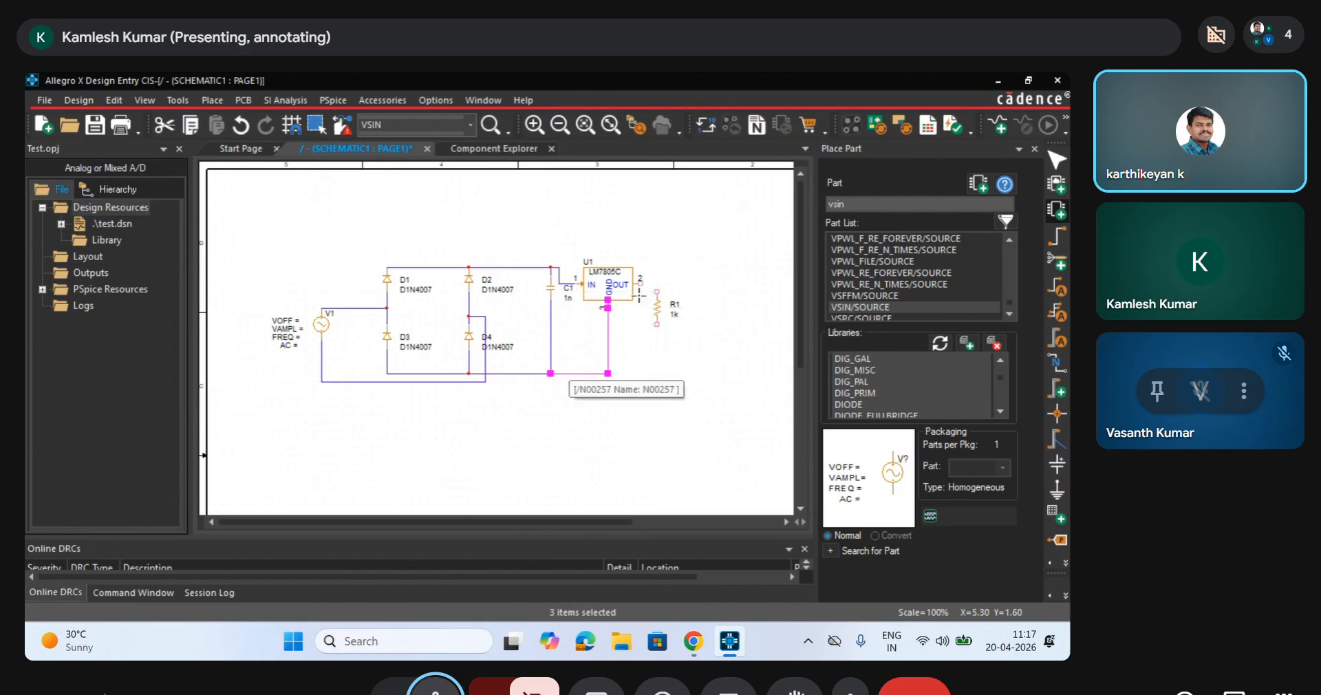
Step: Wire R1 between the LM7805C's OUT pin and the bottom wire, and move U1 up so its input aligns with the top wire
{"action": "left_click", "coordinate": [639, 283]}
{"action": "left_click", "coordinate": [657, 291]}
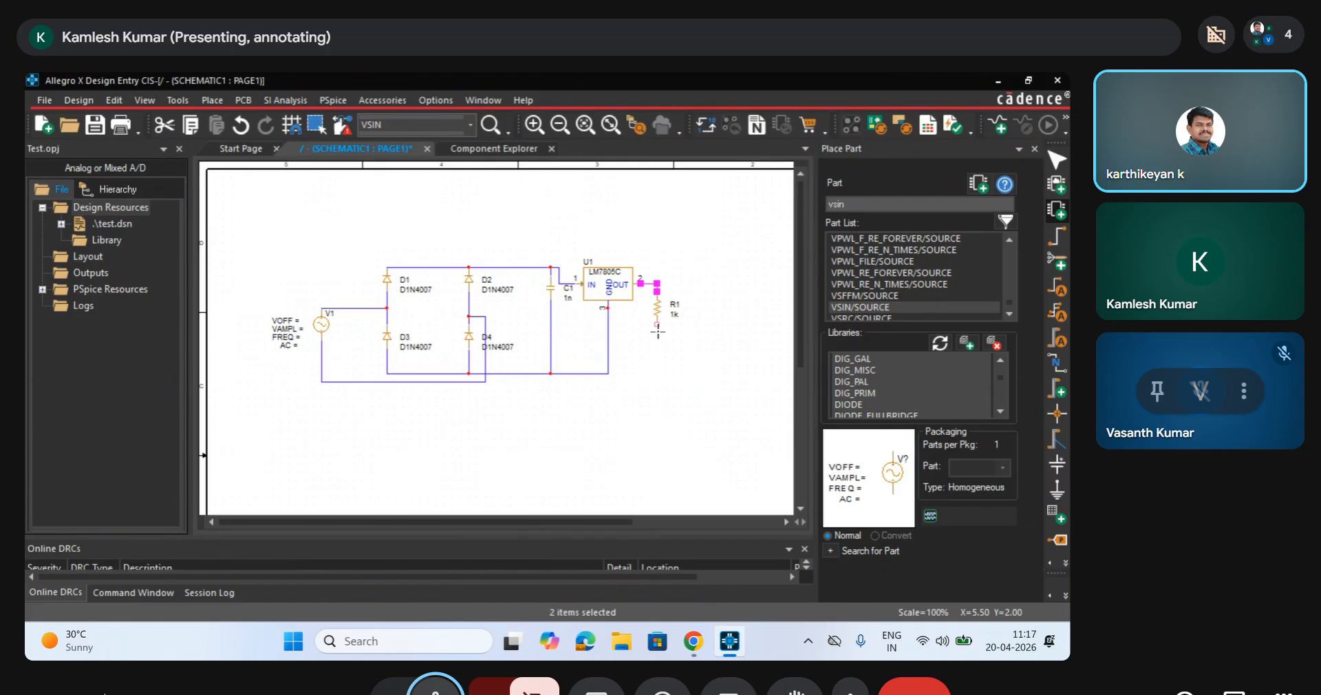
{"action": "left_click", "coordinate": [657, 323]}
{"action": "left_click", "coordinate": [608, 373]}
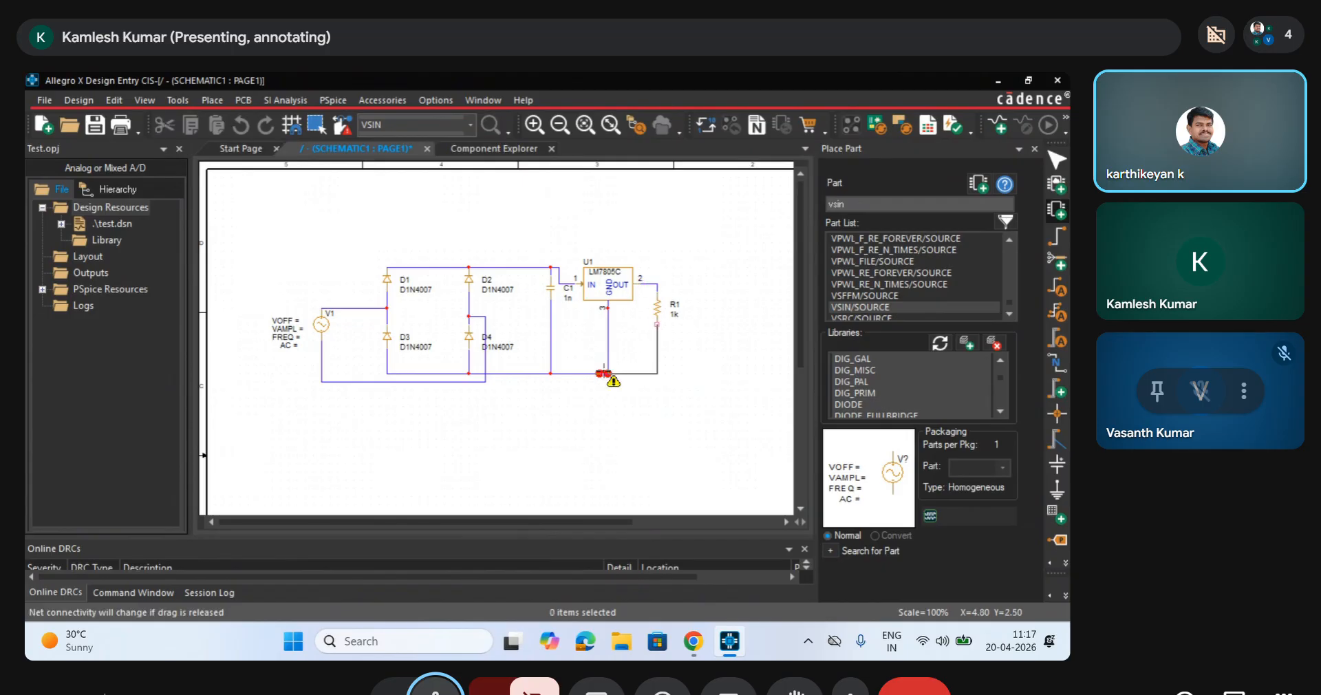
{"action": "key", "text": "Escape"}
{"action": "left_click_drag", "start_coordinate": [606, 284], "coordinate": [607, 268]}
{"action": "left_click", "coordinate": [564, 434]}
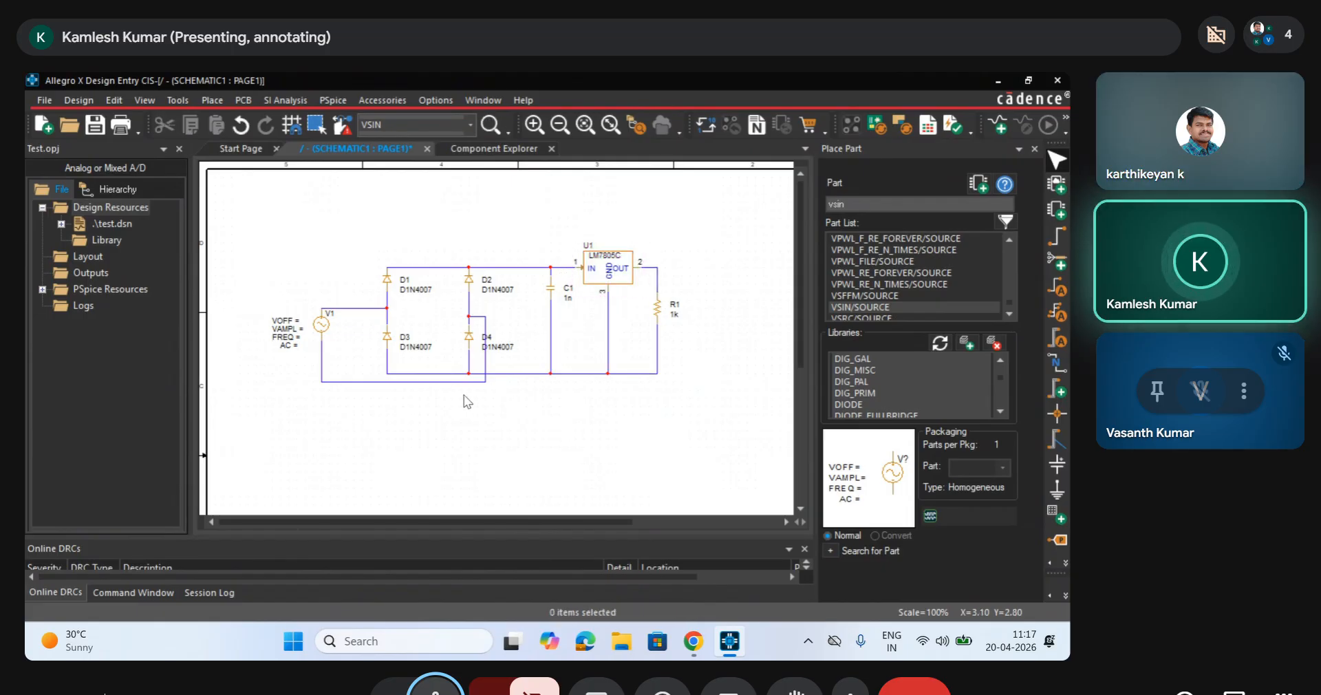
Step: Set capacitor C1's value to 407u and resistor R1's value to 500
{"action": "double_click", "coordinate": [566, 298]}
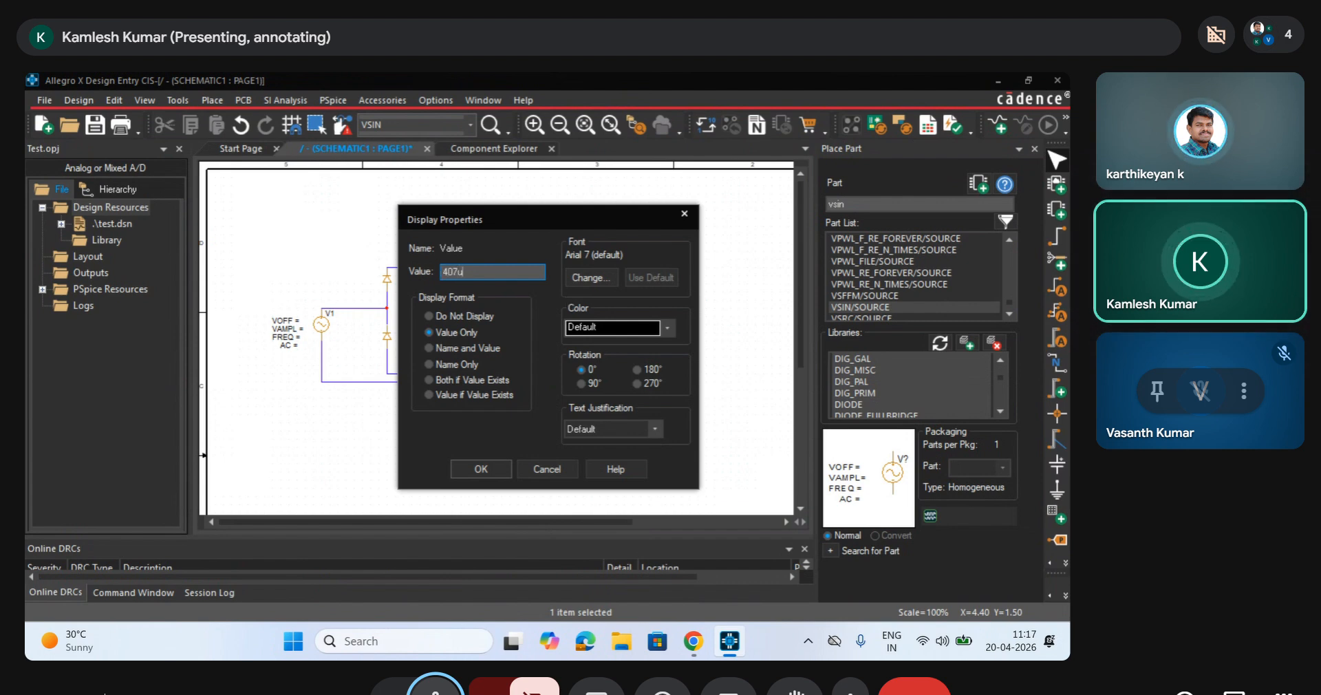
{"action": "key", "text": "Return"}
{"action": "left_click", "coordinate": [576, 437]}
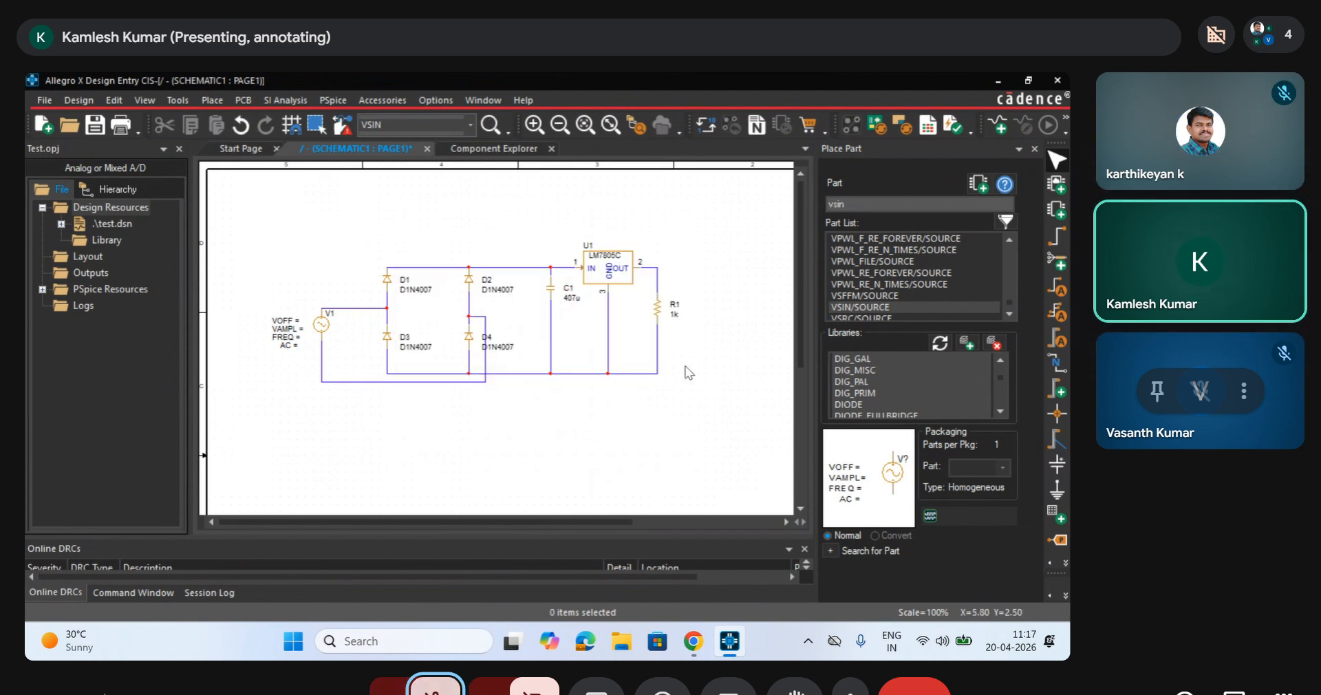
{"action": "double_click", "coordinate": [674, 314]}
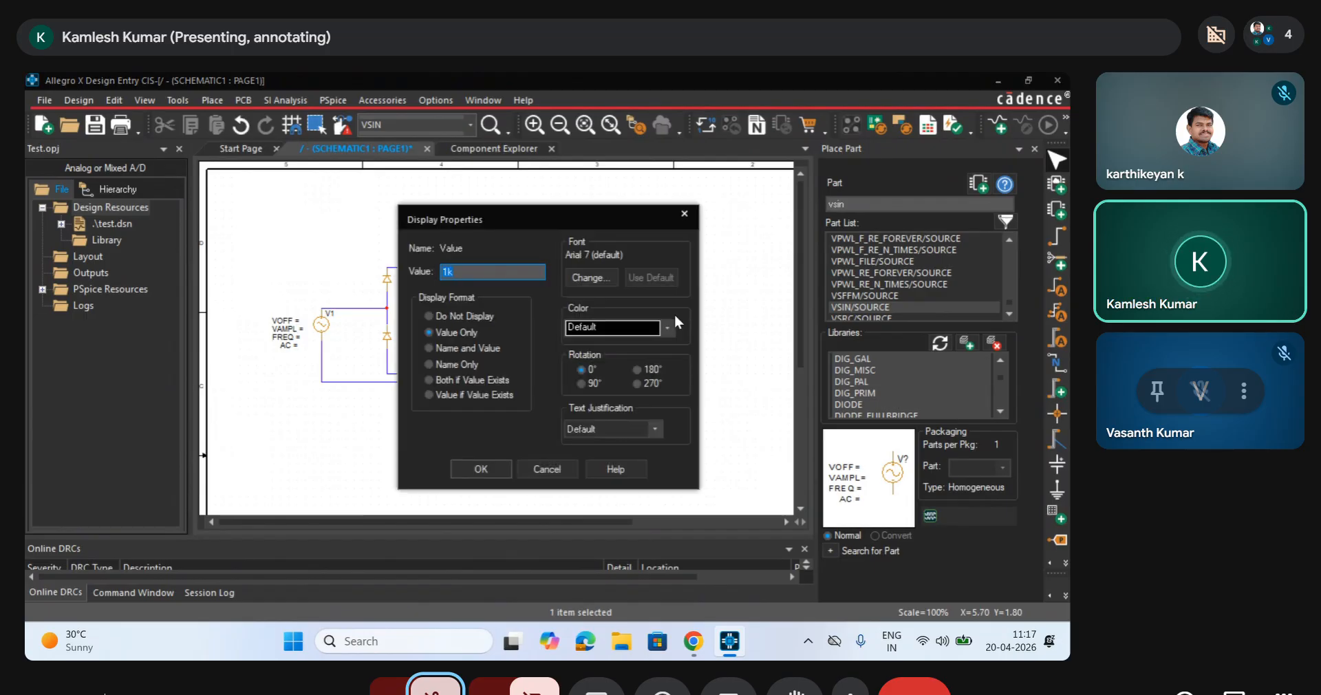
{"action": "type", "text": "100"}
{"action": "key", "text": "Return"}
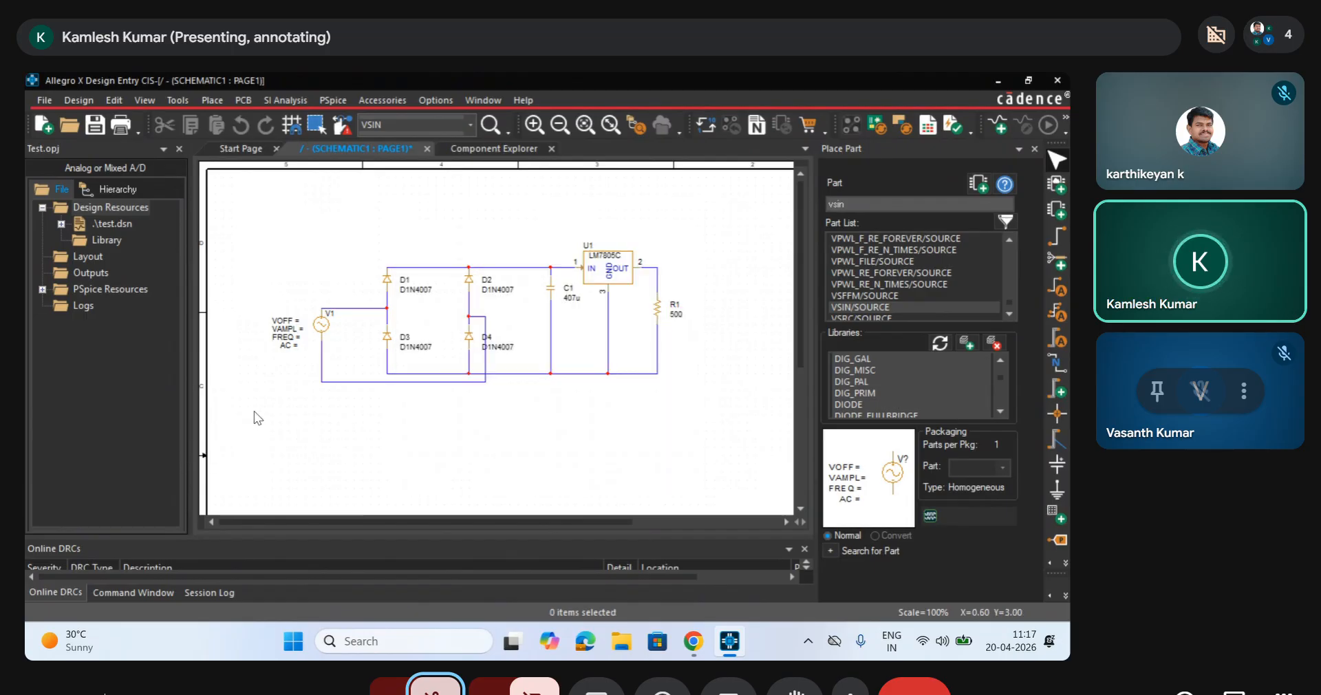
Step: Set source V1's offset VOFF to 0 and its amplitude VAMPL to 9
{"action": "double_click", "coordinate": [285, 321]}
{"action": "type", "text": "0"}
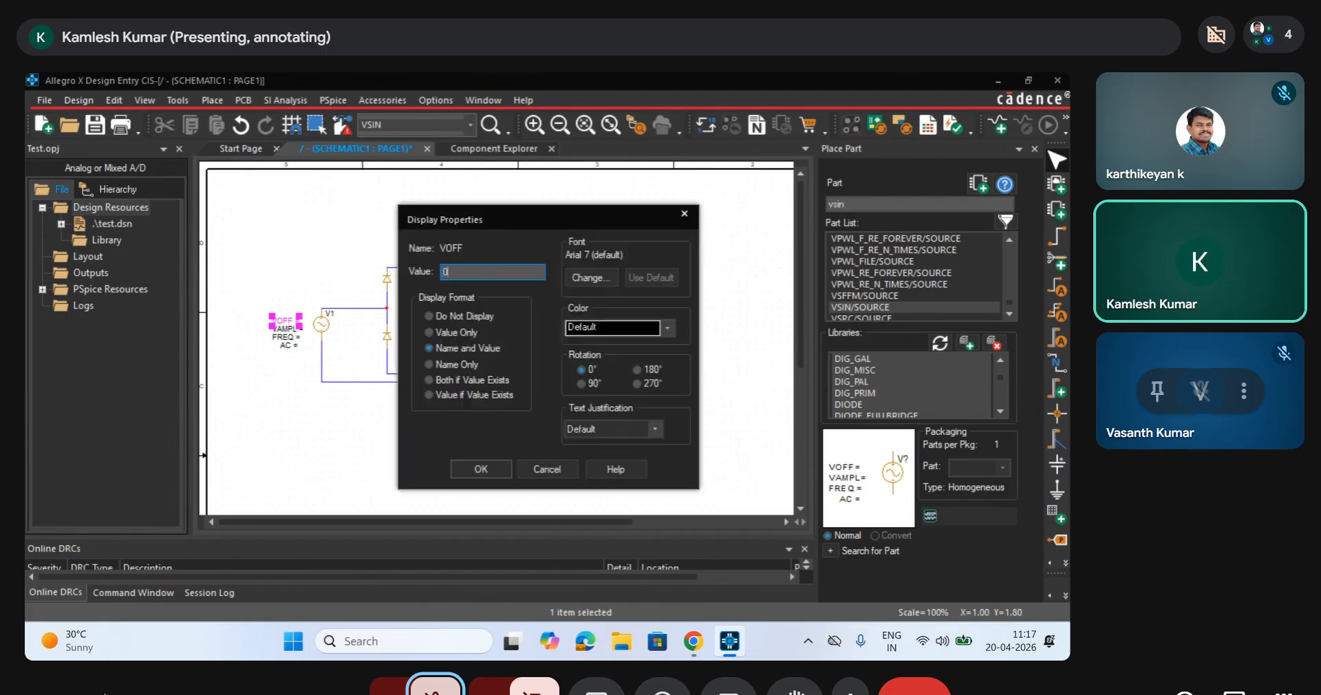
{"action": "key", "text": "Return"}
{"action": "left_click", "coordinate": [289, 345]}
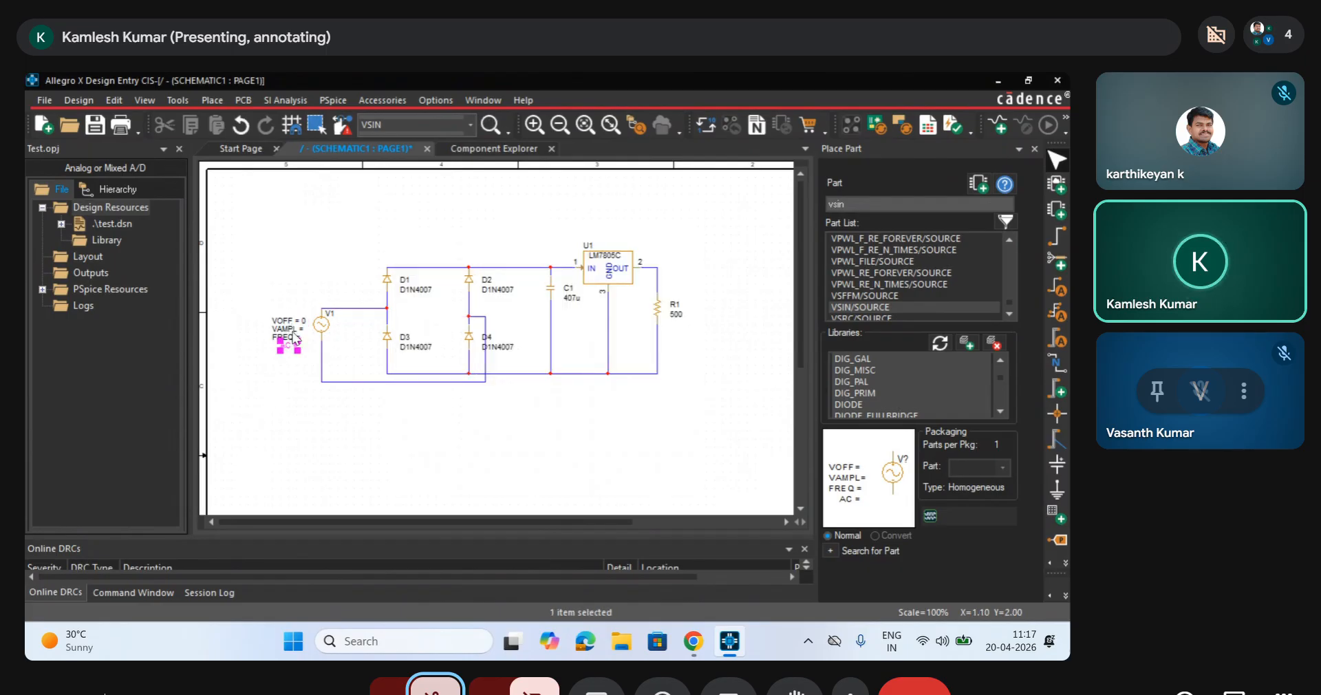
{"action": "double_click", "coordinate": [285, 329]}
{"action": "type", "text": "12"}
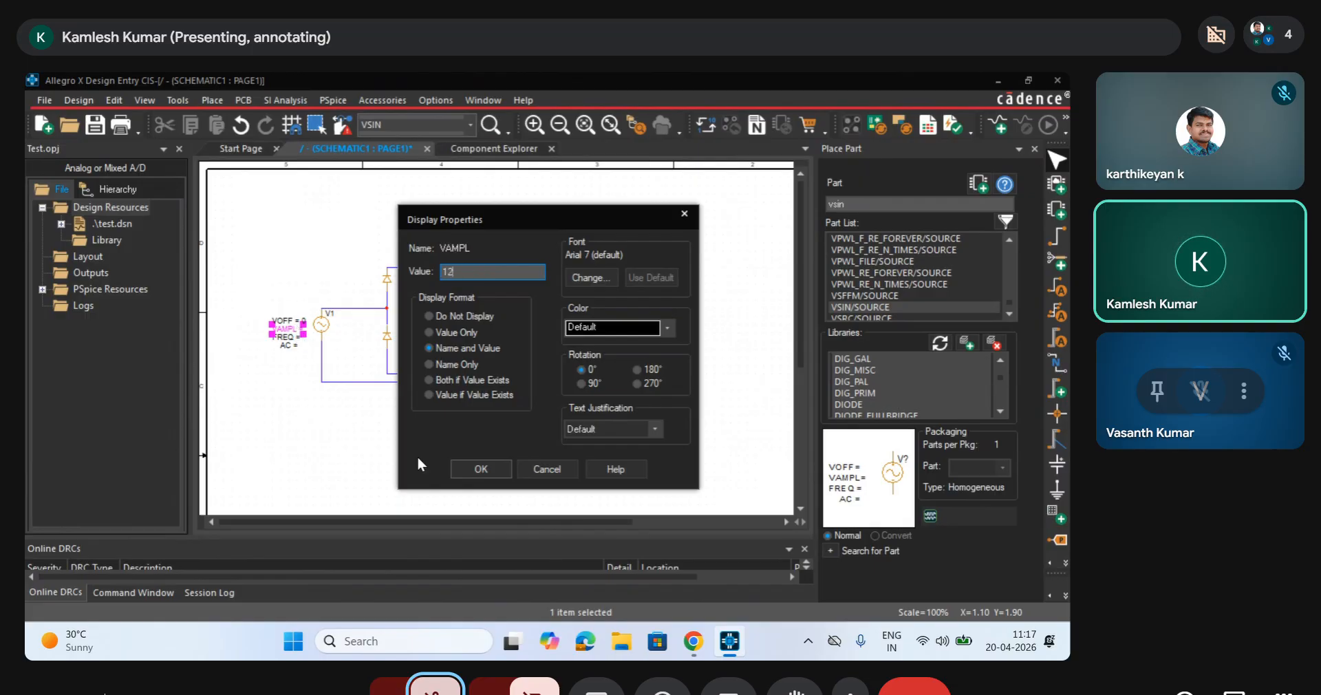
{"action": "key", "text": "BackSpace"}
{"action": "key", "text": "BackSpace"}
{"action": "type", "text": "9"}
{"action": "left_click", "coordinate": [481, 467]}
{"action": "left_click", "coordinate": [308, 366]}
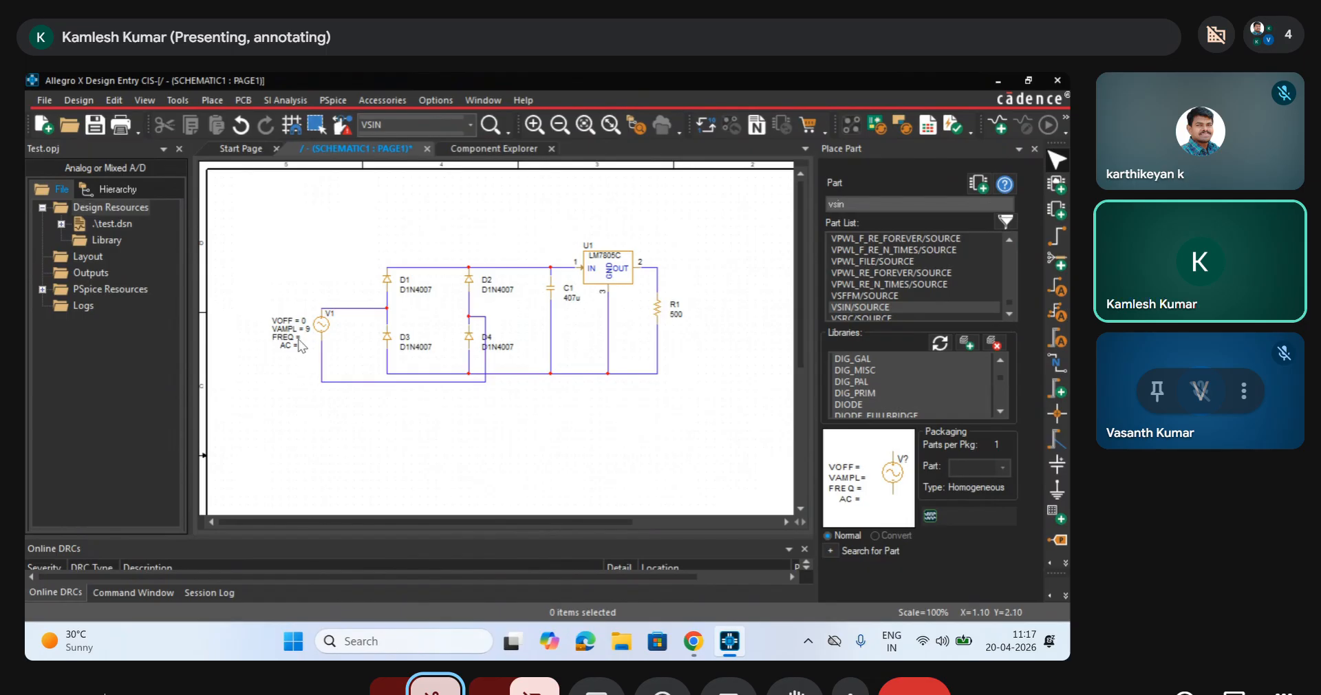
Step: Set source V1's frequency FREQ to 50 and its AC value to 1
{"action": "double_click", "coordinate": [299, 343]}
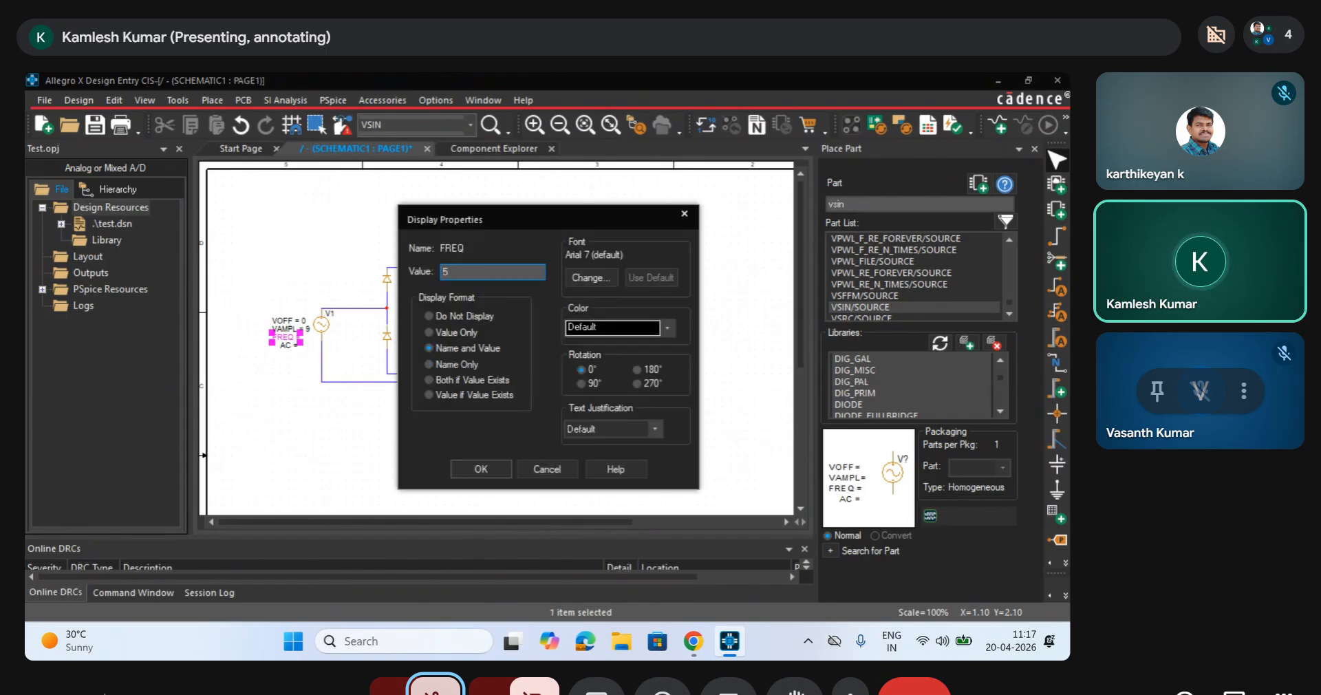
{"action": "type", "text": "0"}
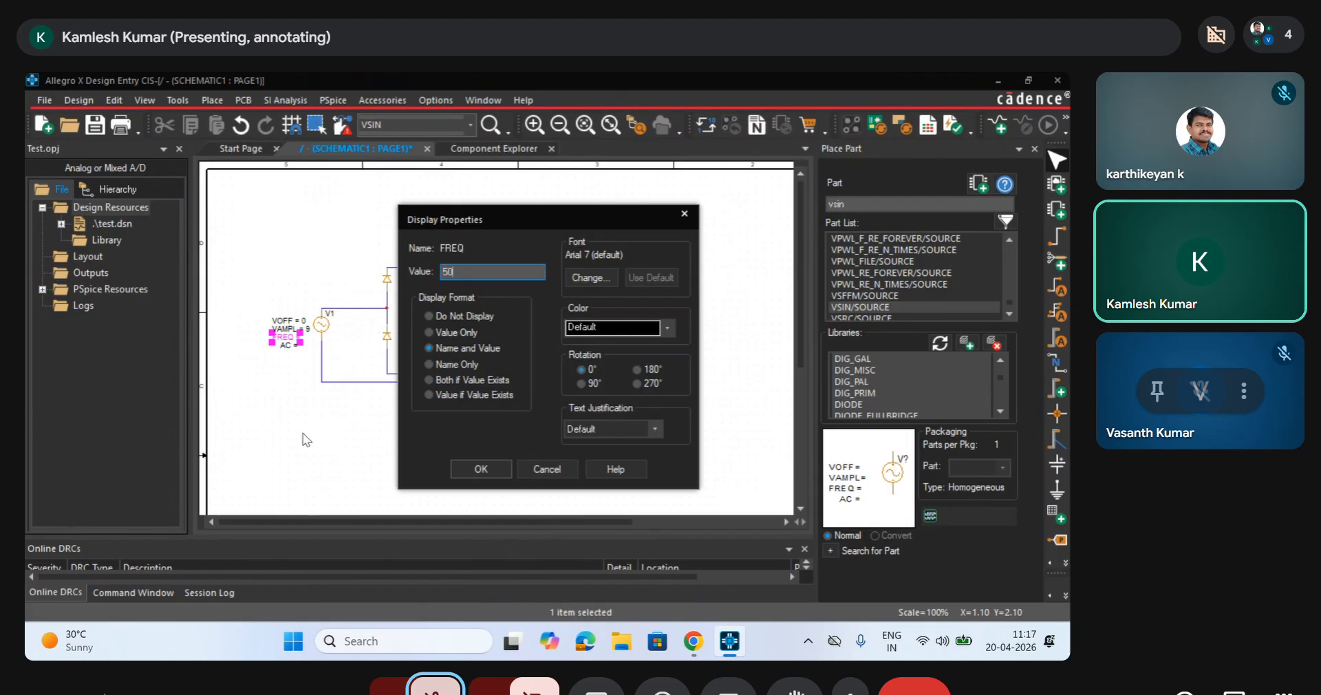
{"action": "left_click", "coordinate": [454, 468]}
{"action": "double_click", "coordinate": [295, 348]}
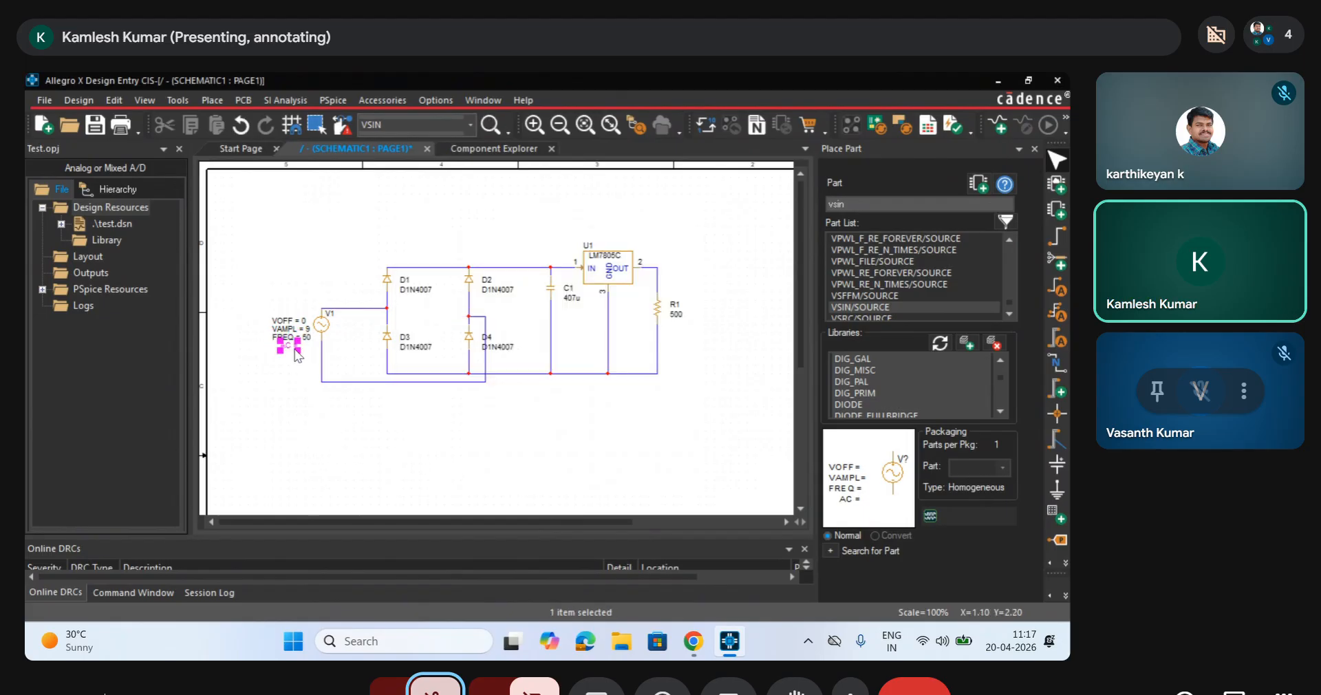
{"action": "type", "text": "1"}
{"action": "left_click", "coordinate": [481, 469]}
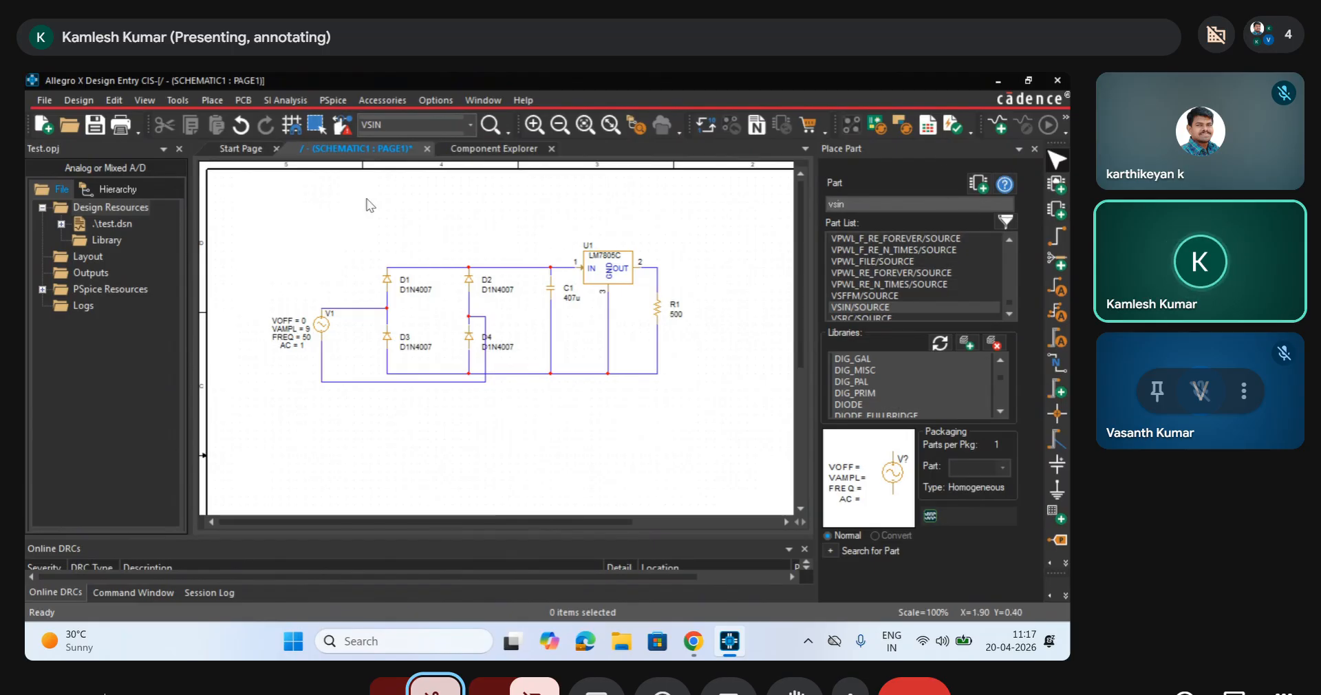
{"action": "left_click", "coordinate": [337, 100]}
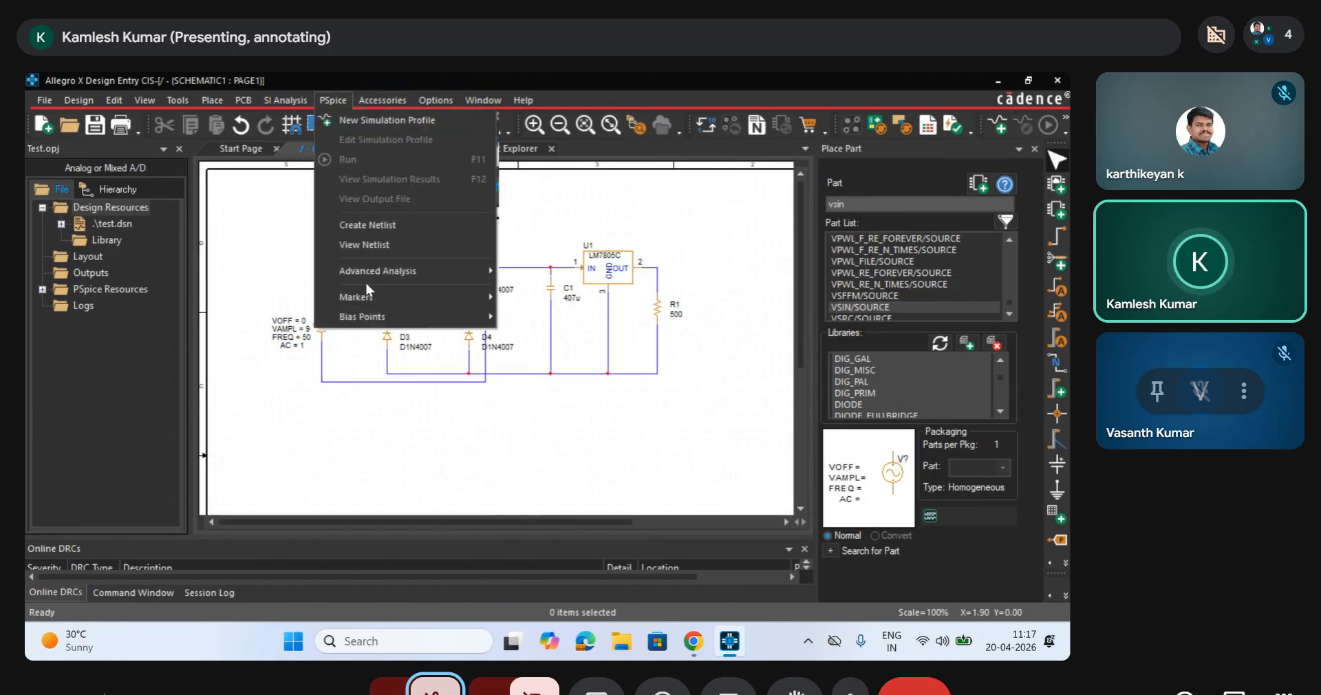
{"action": "mouse_move", "coordinate": [369, 296]}
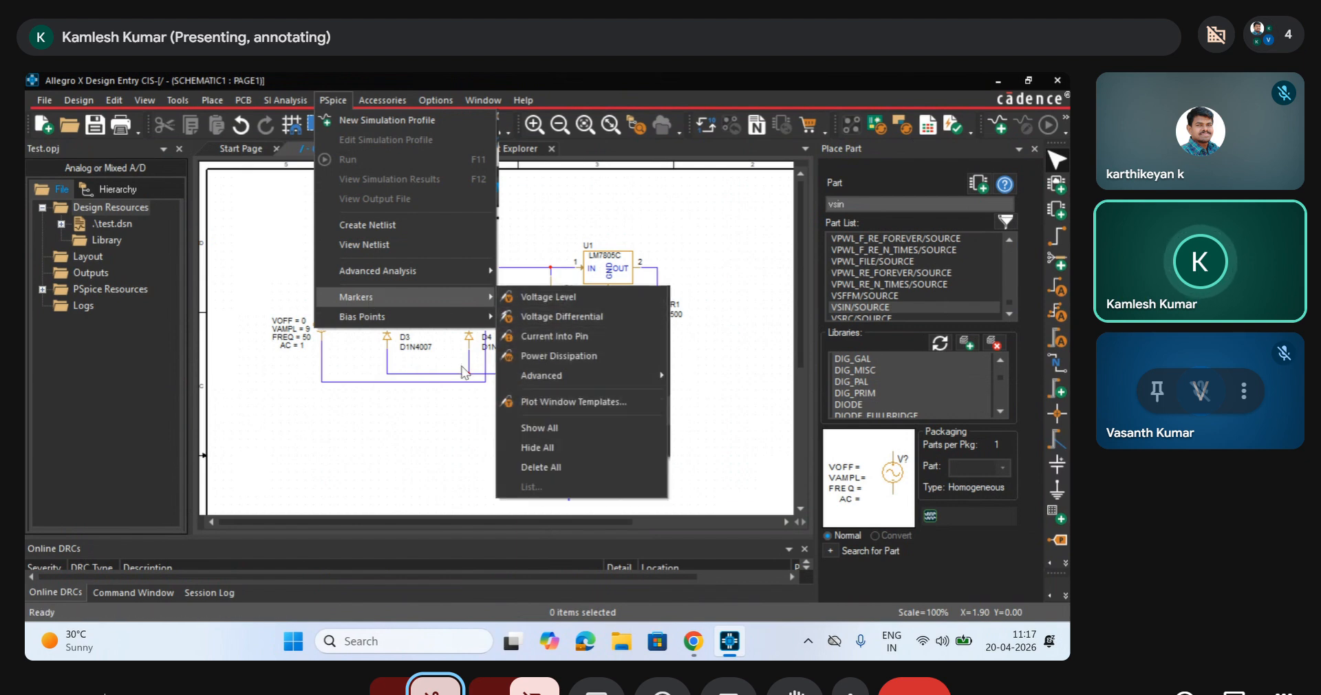
{"action": "left_click", "coordinate": [526, 205]}
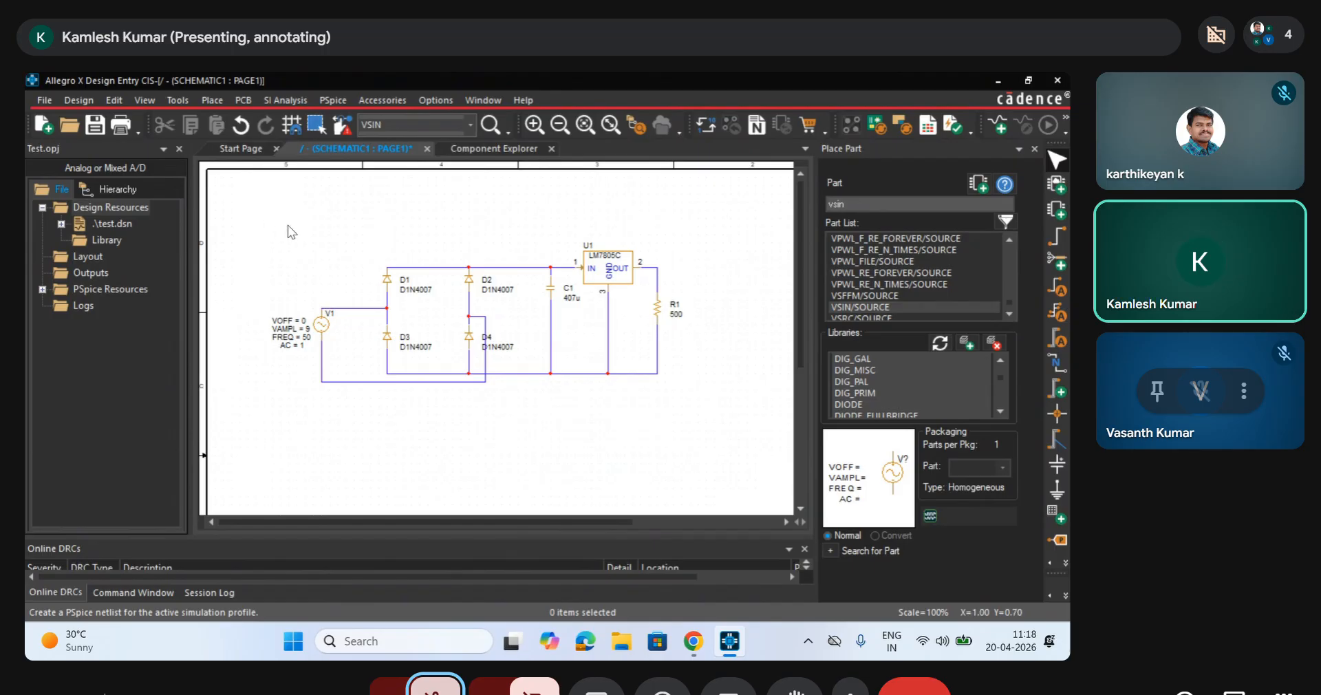
Step: Create a new PSpice simulation profile named test that inherits from none
{"action": "left_click", "coordinate": [327, 100]}
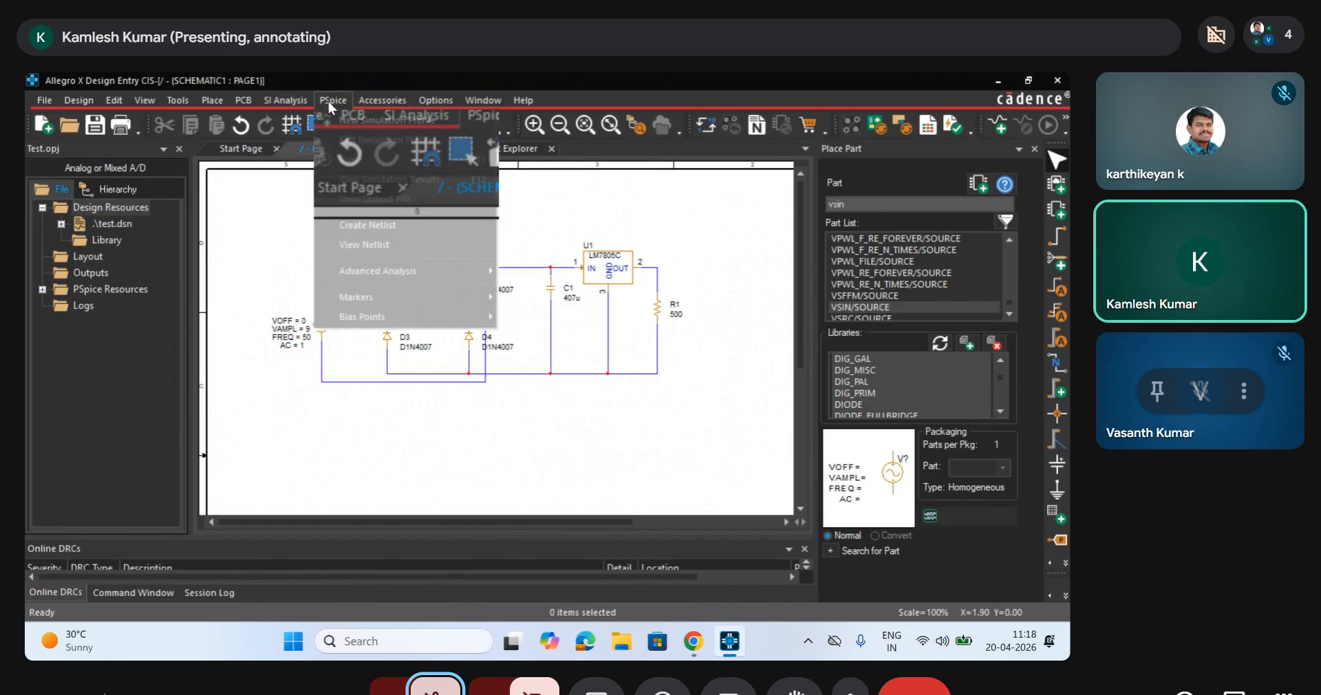
{"action": "left_click", "coordinate": [361, 119]}
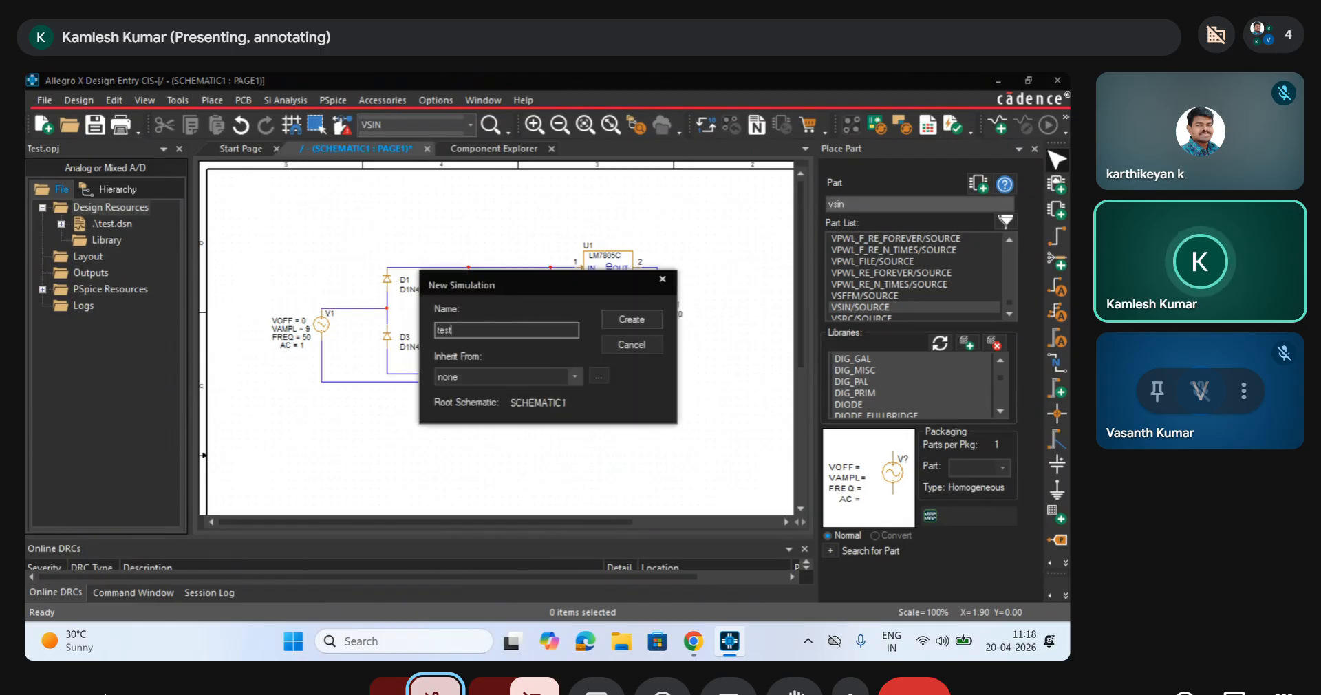
{"action": "key", "text": "Return"}
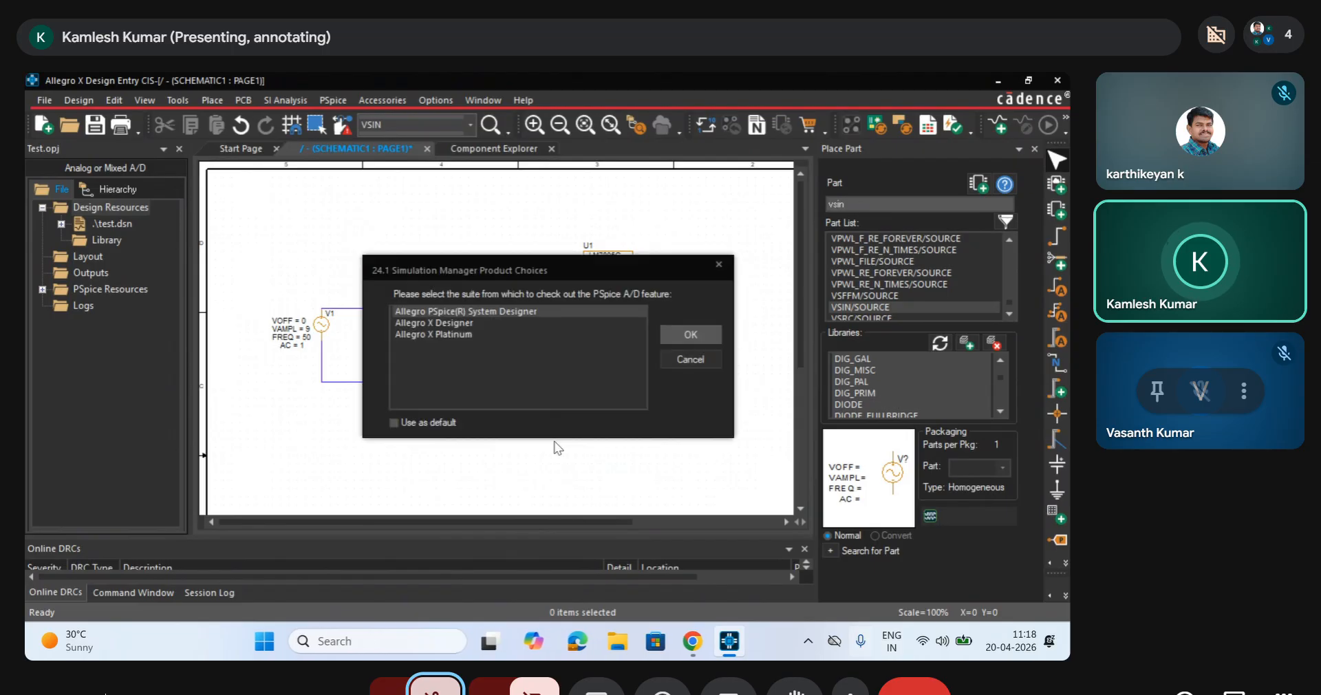
Step: Check out the PSpice A/D feature from the Allegro PSpice(R) System Designer suite
{"action": "left_click", "coordinate": [692, 334]}
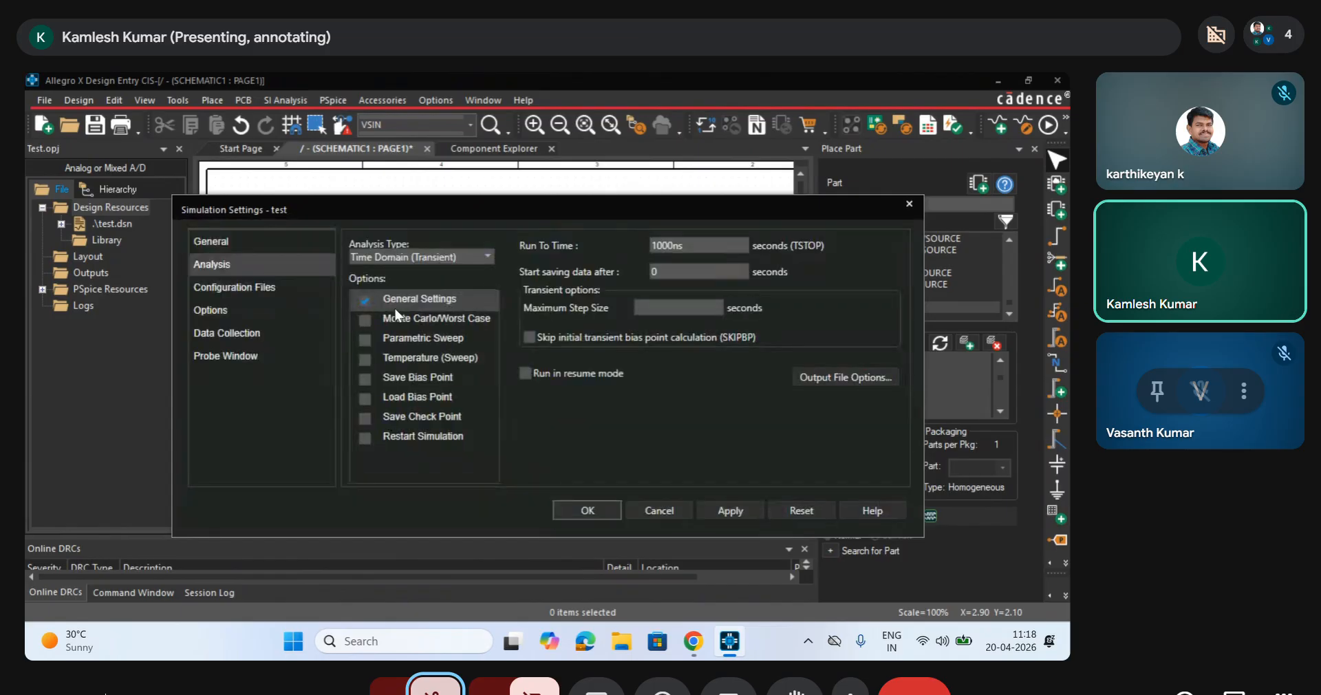
Step: Review the settings offered by the DC Sweep, AC Sweep/Noise and Bias Point analysis types against the schematic
{"action": "left_click", "coordinate": [482, 257]}
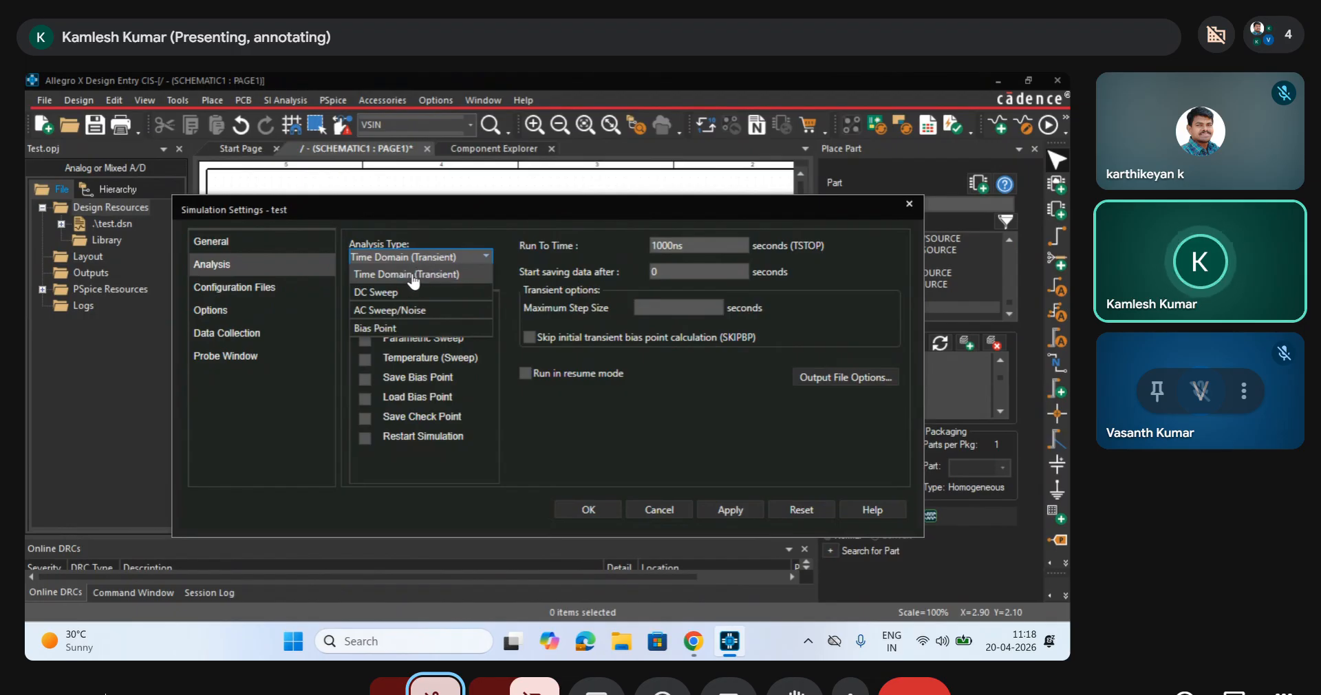
{"action": "left_click", "coordinate": [386, 293]}
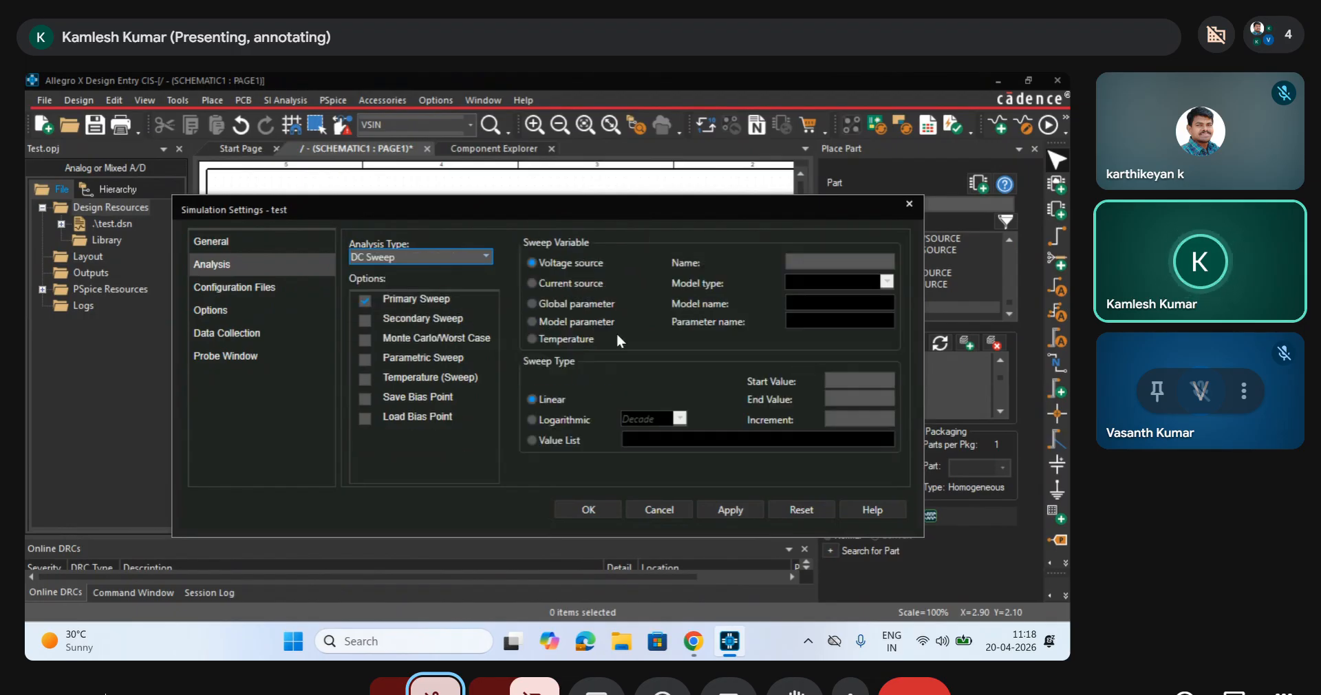
{"action": "left_click", "coordinate": [846, 382]}
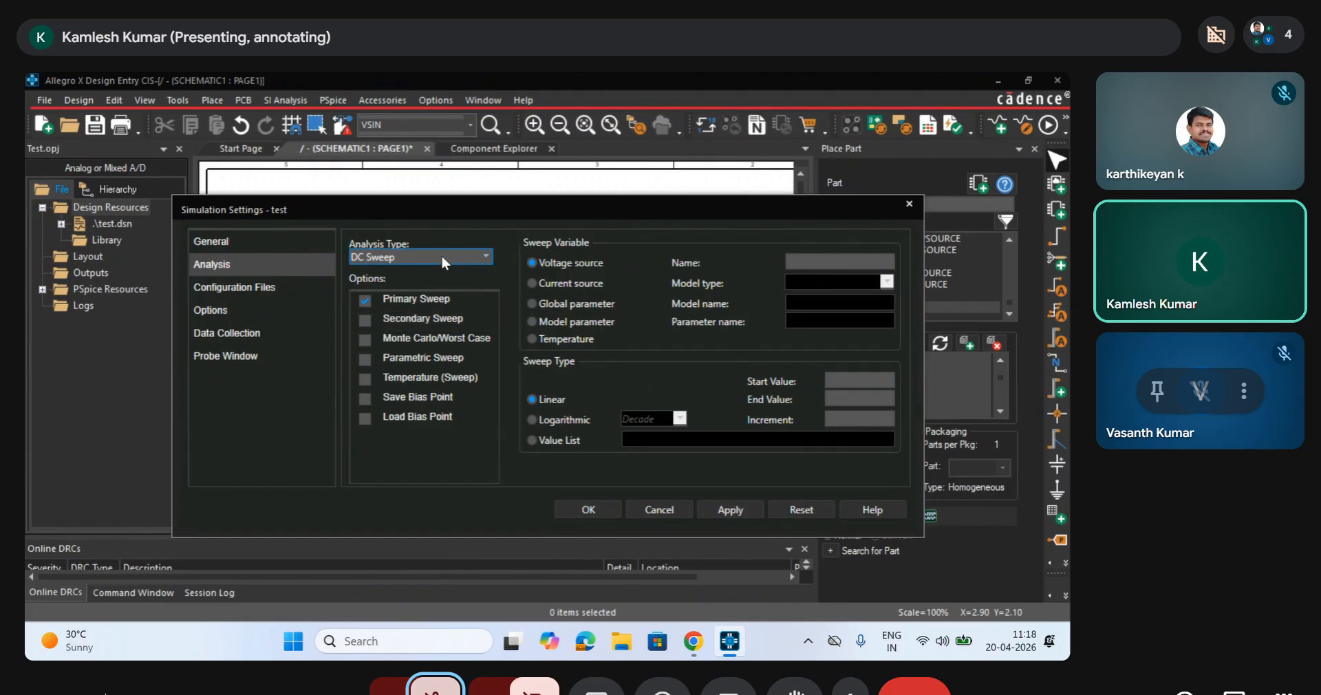
{"action": "left_click", "coordinate": [471, 255]}
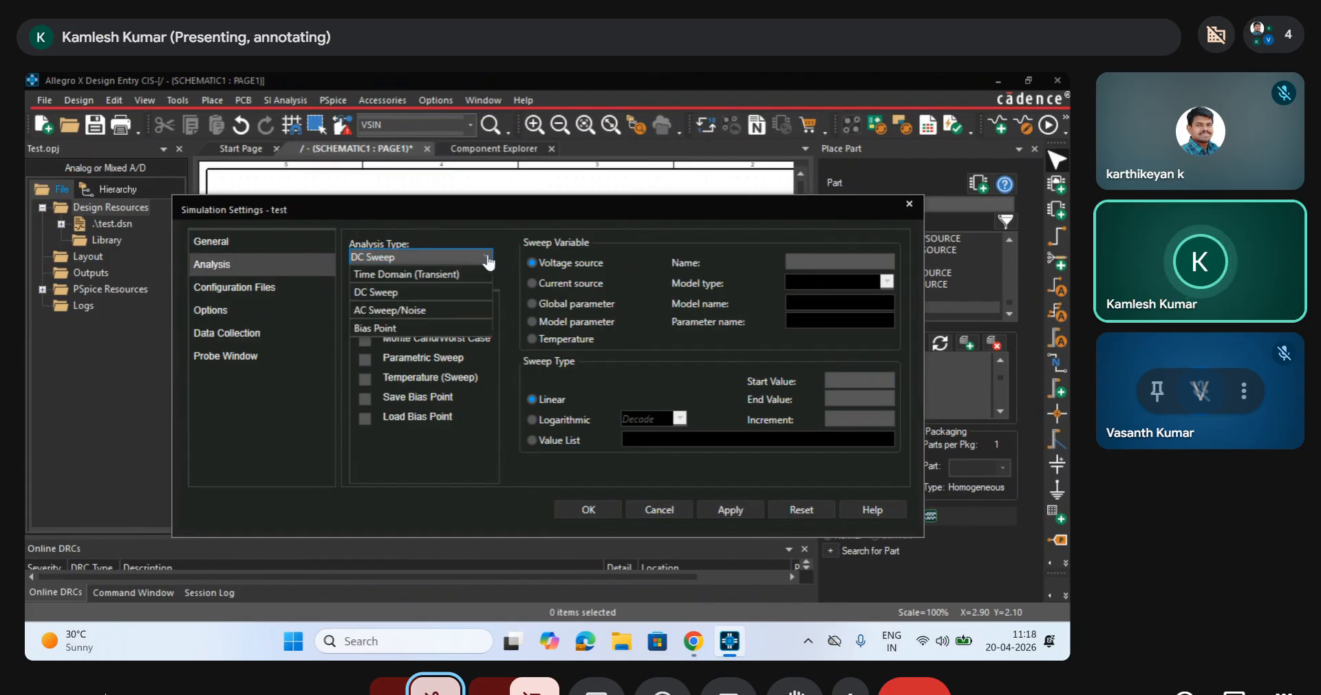
{"action": "left_click", "coordinate": [426, 311]}
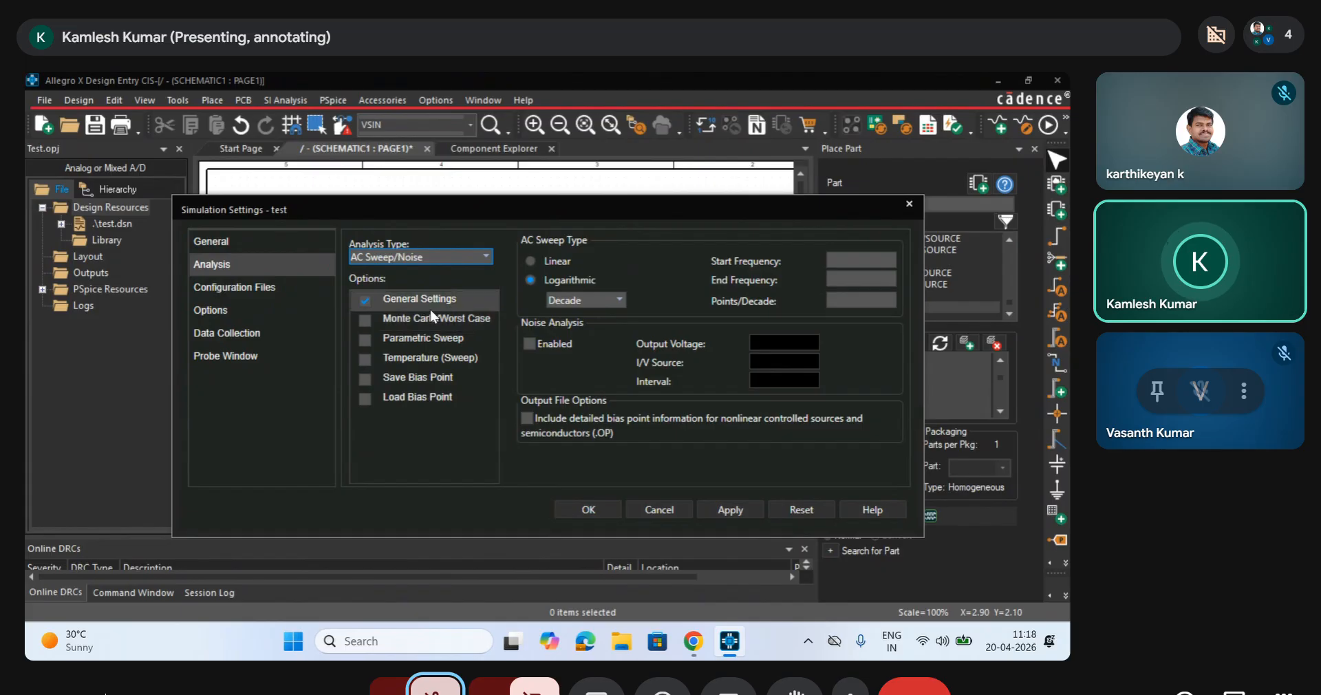
{"action": "left_click", "coordinate": [486, 257]}
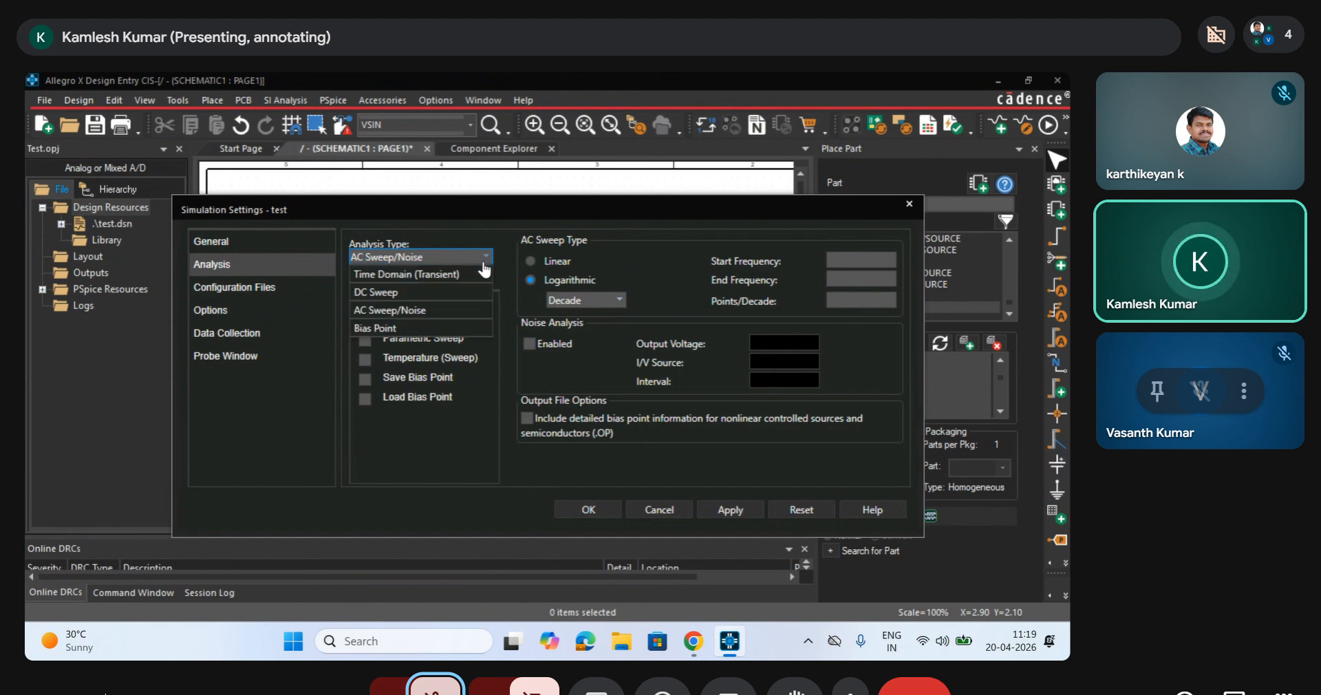
{"action": "left_click", "coordinate": [413, 328]}
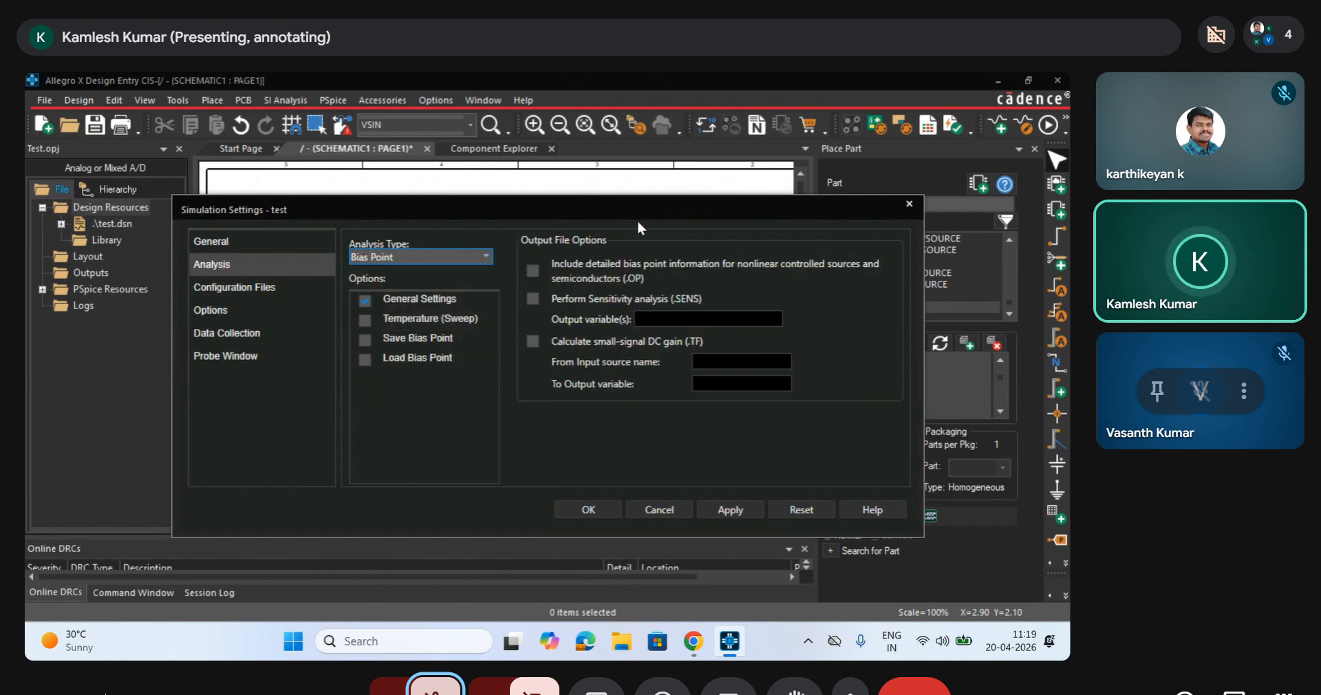
{"action": "left_click_drag", "start_coordinate": [637, 220], "coordinate": [610, 460]}
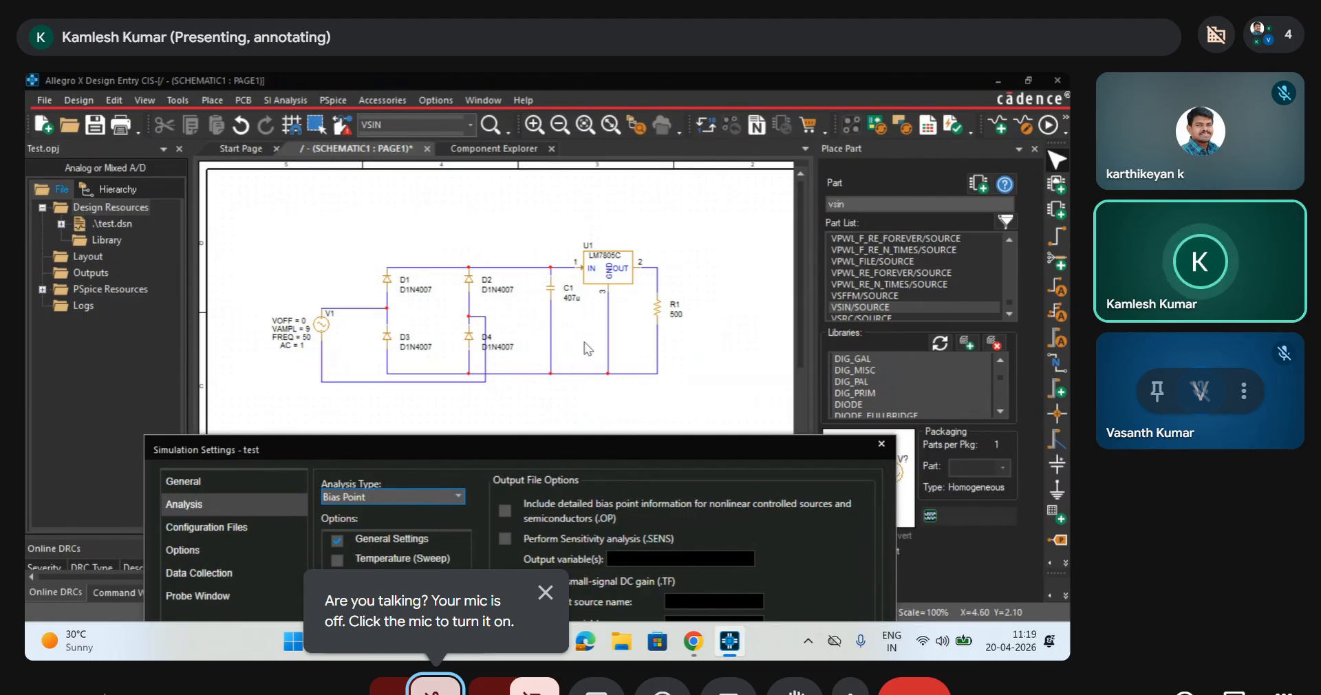
{"action": "left_click", "coordinate": [546, 592]}
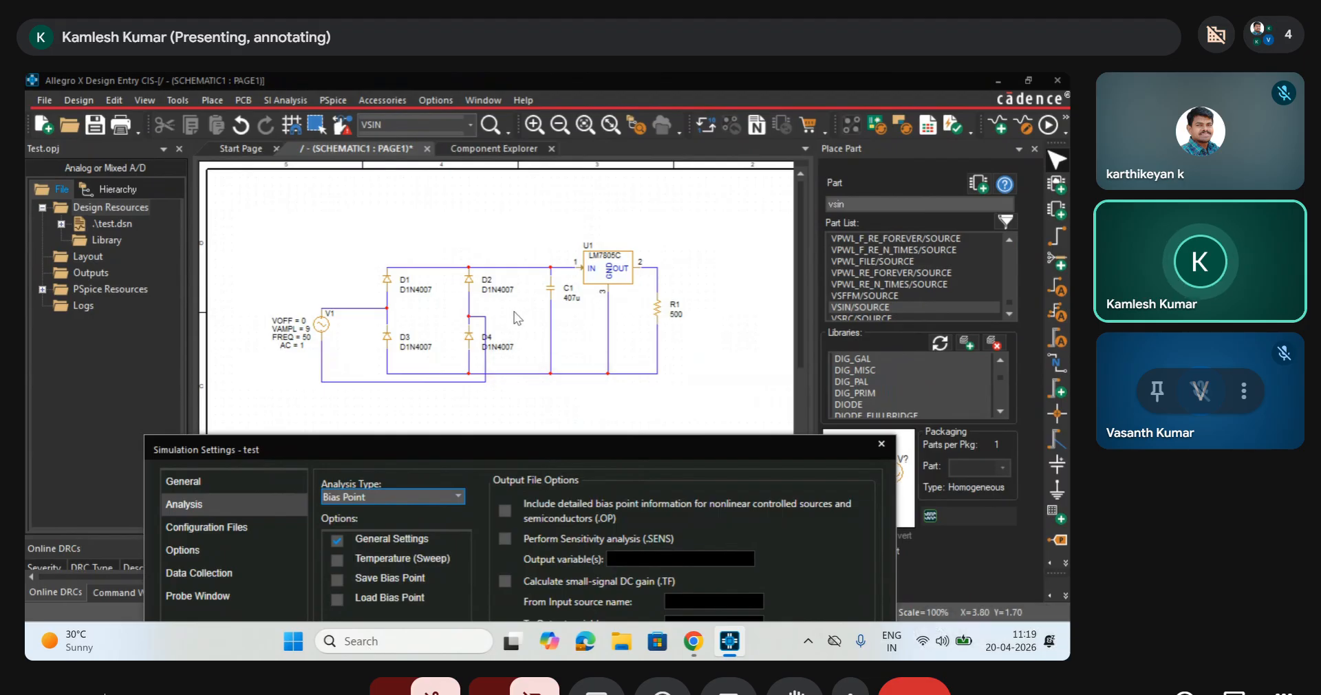
{"action": "left_click_drag", "start_coordinate": [566, 450], "coordinate": [554, 410]}
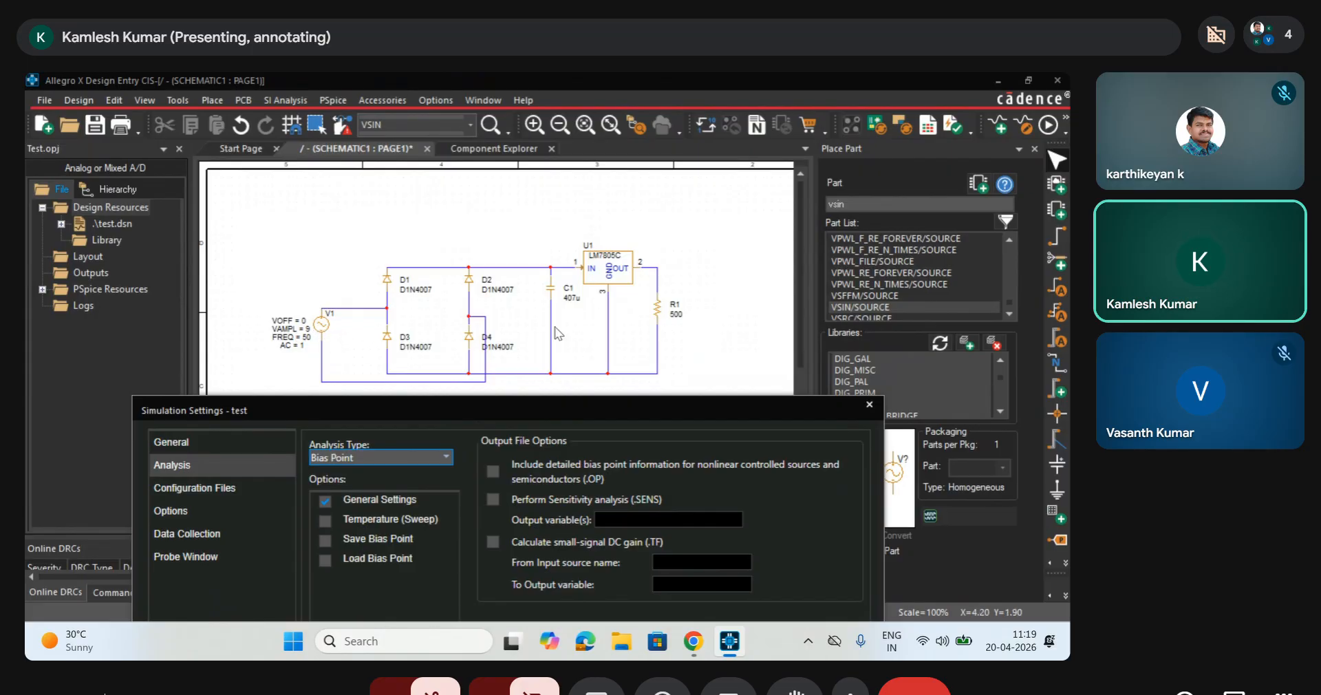
{"action": "left_click", "coordinate": [442, 462]}
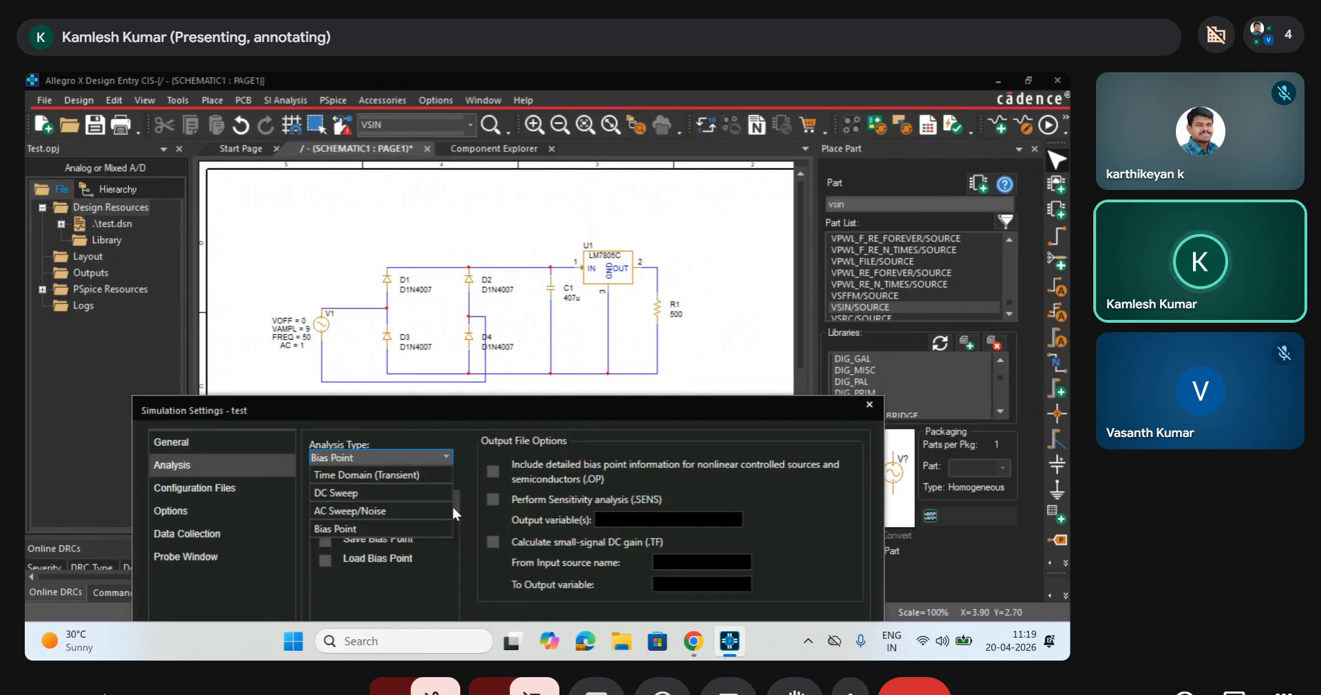
{"action": "left_click", "coordinate": [437, 461]}
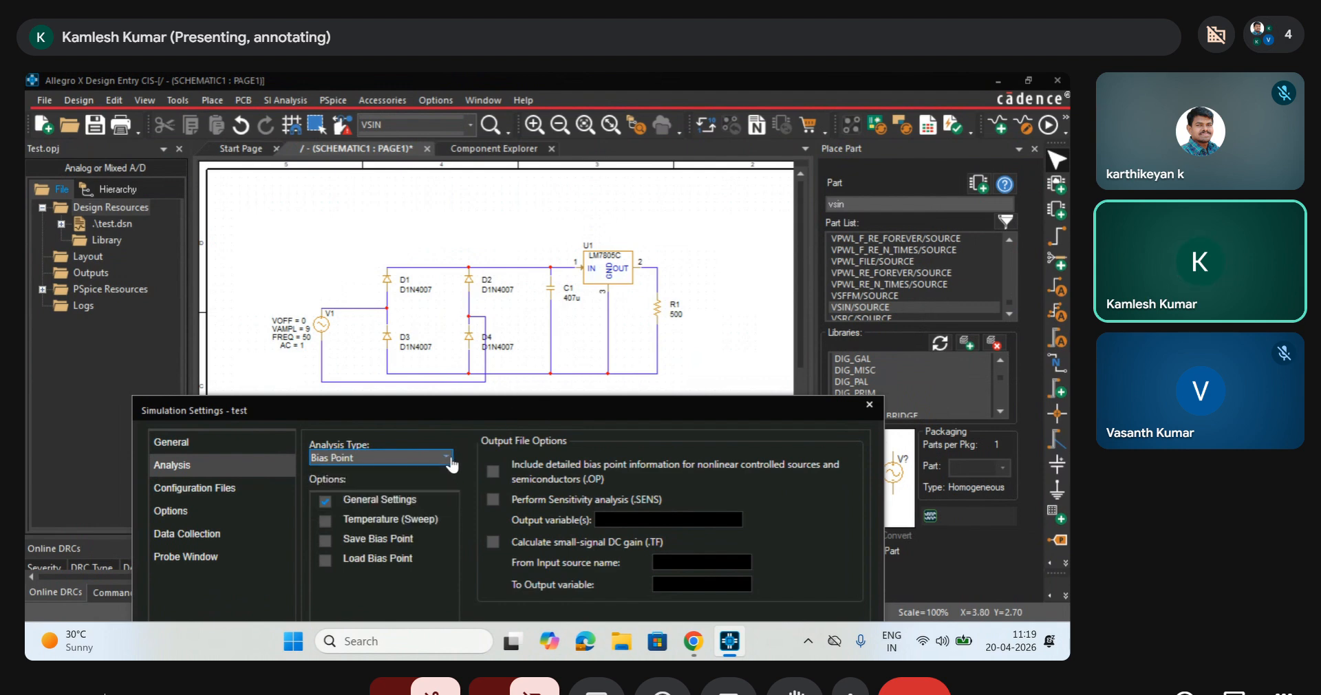
Step: Set the analysis type to Time Domain (Transient) with a run to time of 100m seconds
{"action": "left_click", "coordinate": [435, 460]}
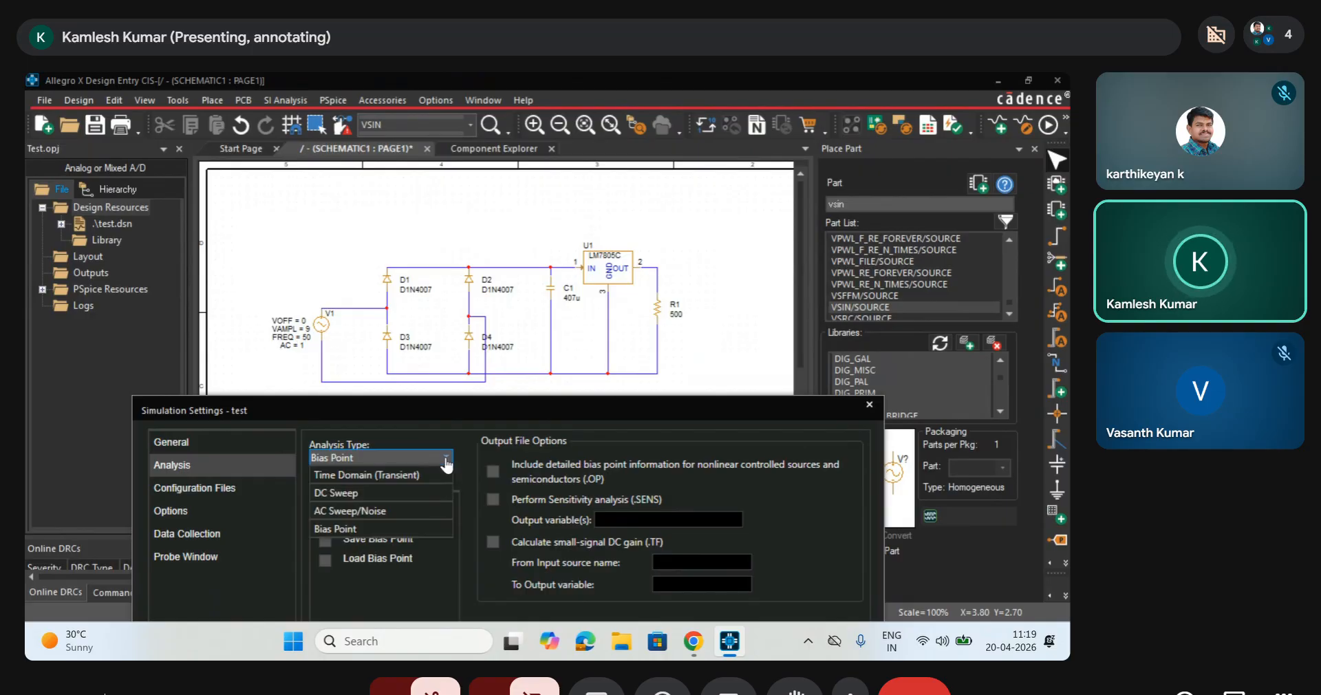
{"action": "left_click", "coordinate": [403, 474]}
{"action": "left_click_drag", "start_coordinate": [525, 410], "coordinate": [575, 216]}
{"action": "left_click", "coordinate": [704, 257]}
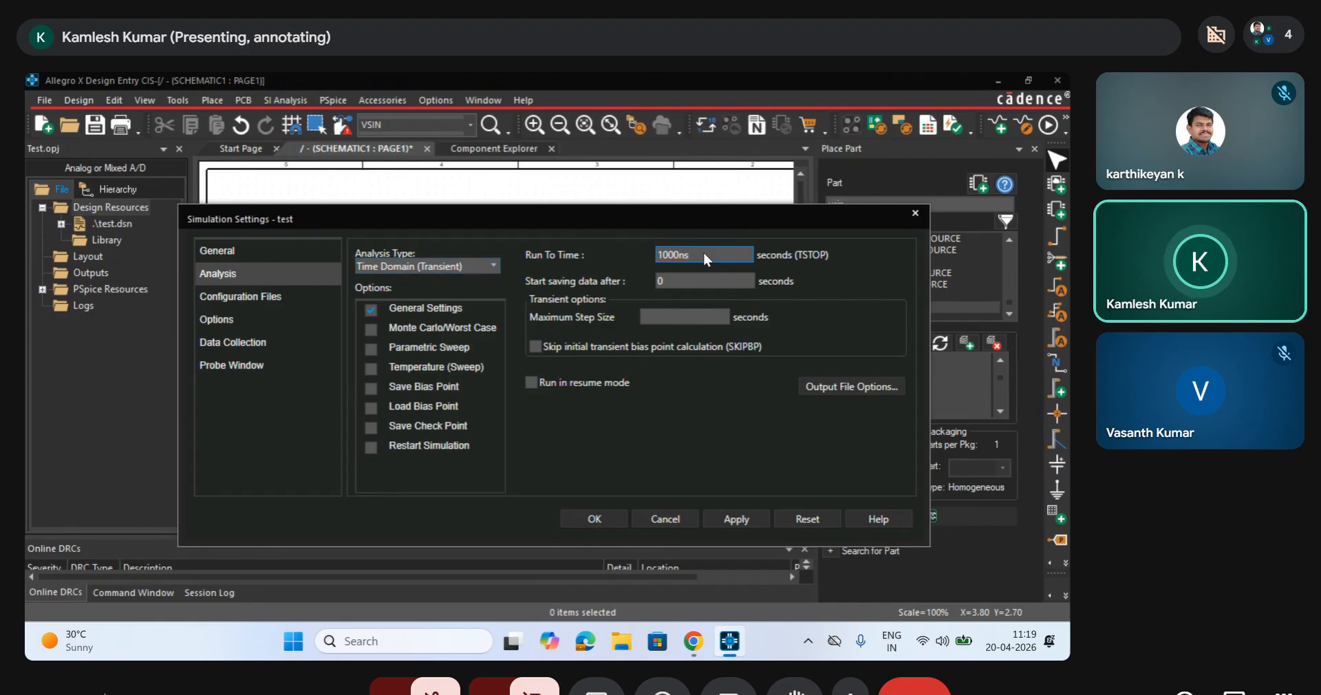
{"action": "key", "text": "BackSpace"}
{"action": "key", "text": "BackSpace"}
{"action": "key", "text": "BackSpace"}
{"action": "key", "text": "BackSpace"}
{"action": "left_click", "coordinate": [601, 517]}
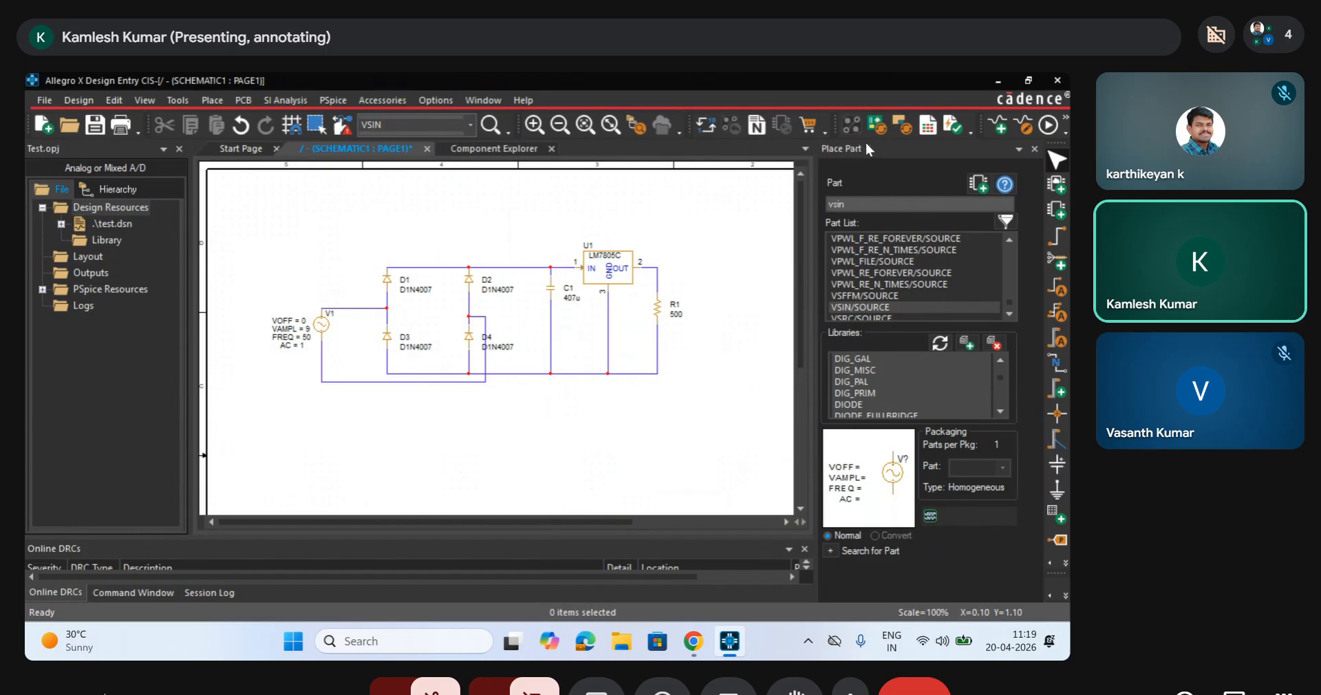
Step: Set the simulation profile's maximum step size to 1u seconds and run the PSpice simulation
{"action": "left_click", "coordinate": [333, 99]}
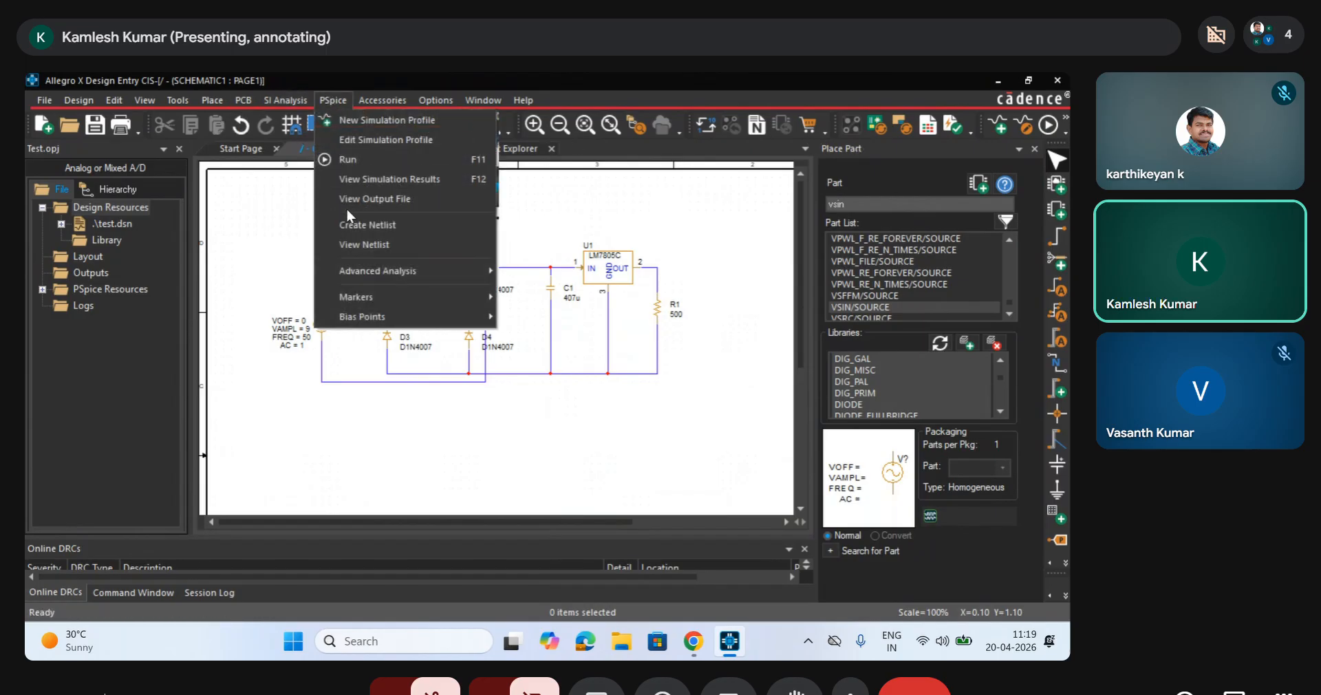
{"action": "left_click", "coordinate": [355, 139]}
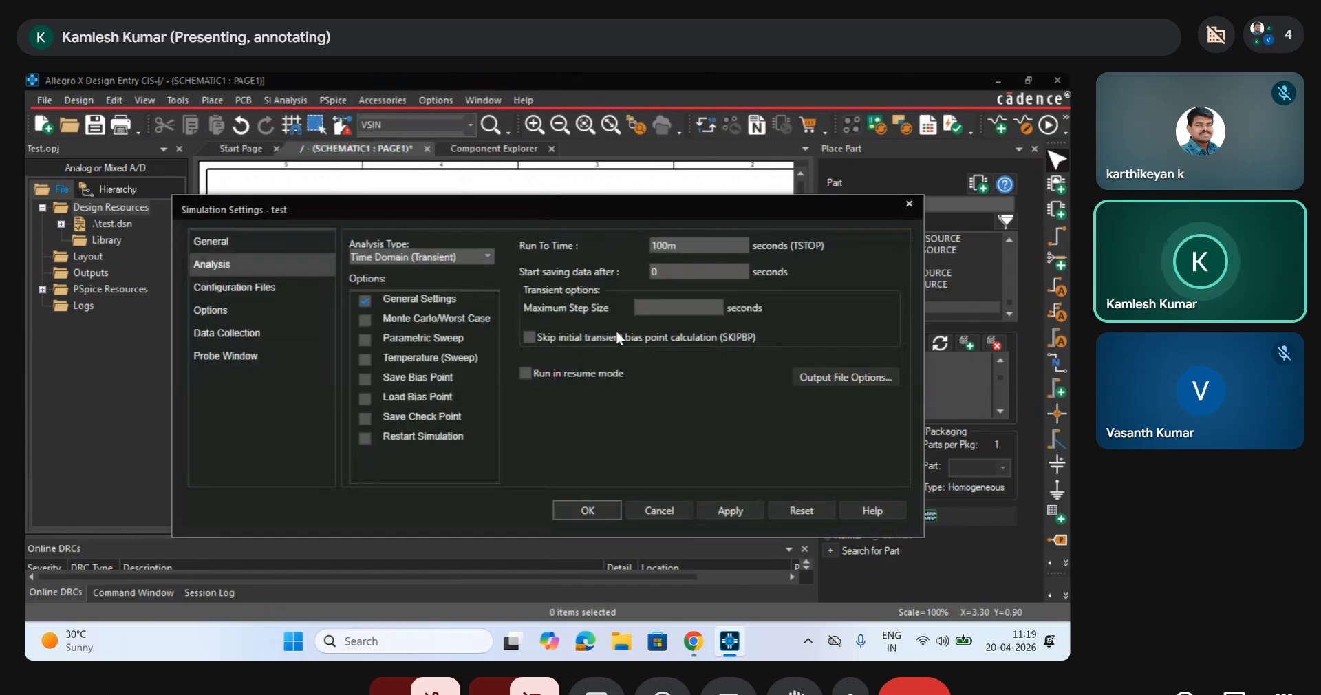
{"action": "left_click", "coordinate": [658, 308]}
{"action": "type", "text": "1u"}
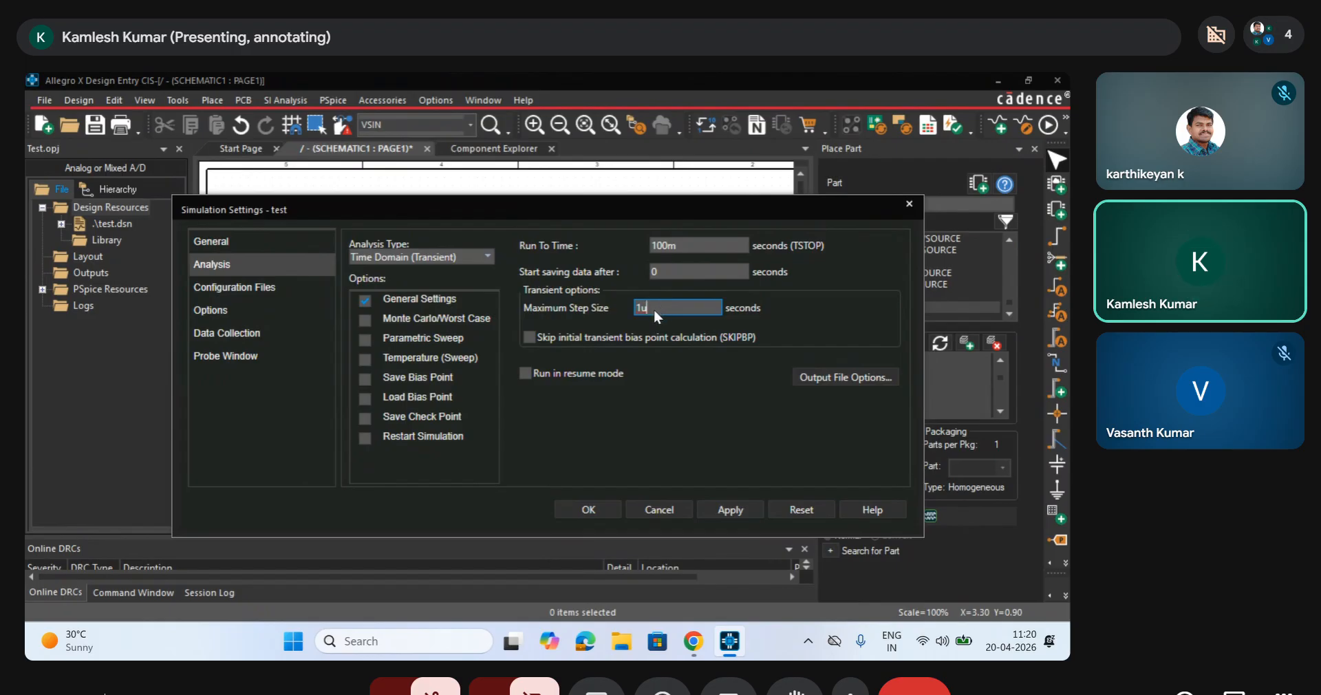
{"action": "left_click", "coordinate": [588, 509]}
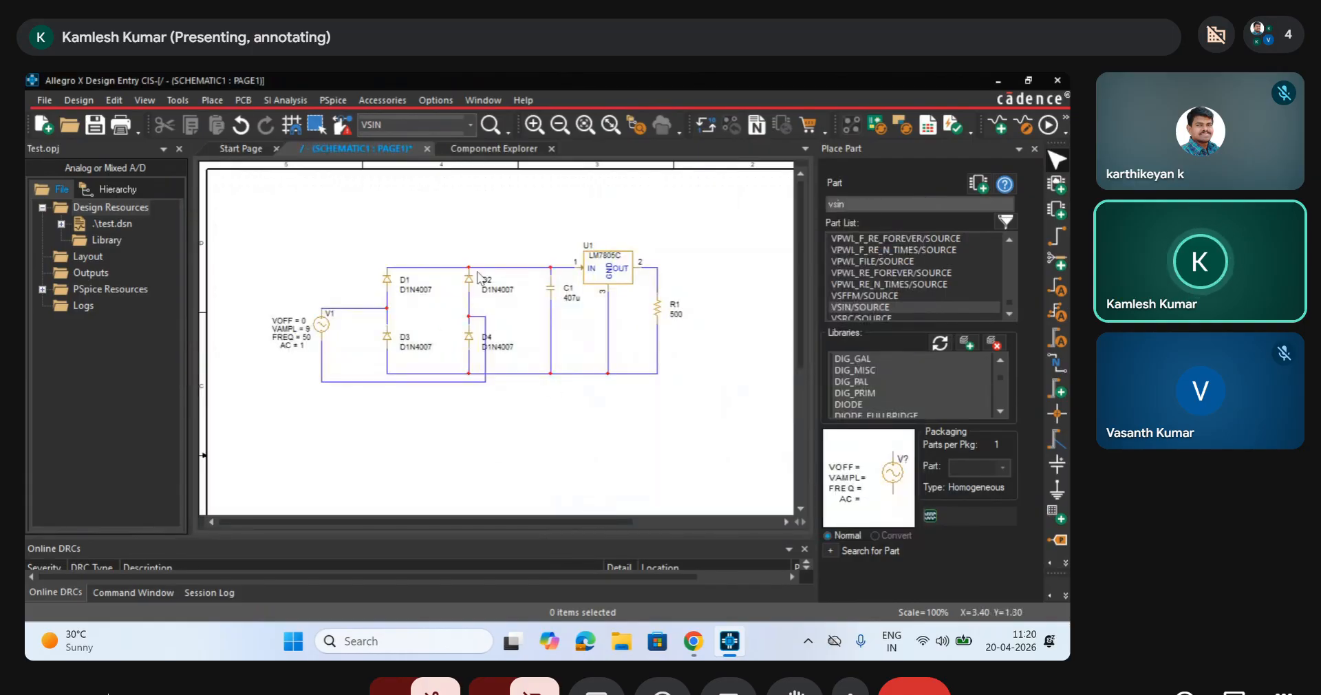
{"action": "left_click", "coordinate": [1049, 126]}
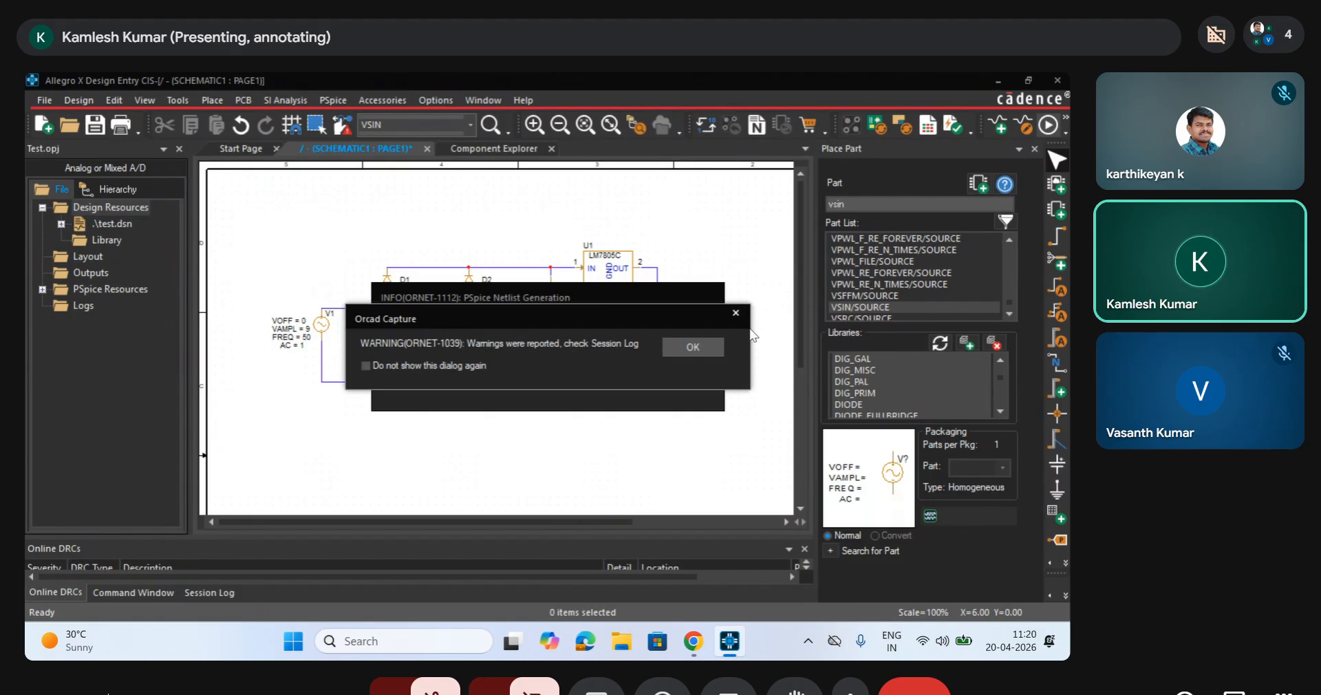
{"action": "left_click", "coordinate": [692, 347]}
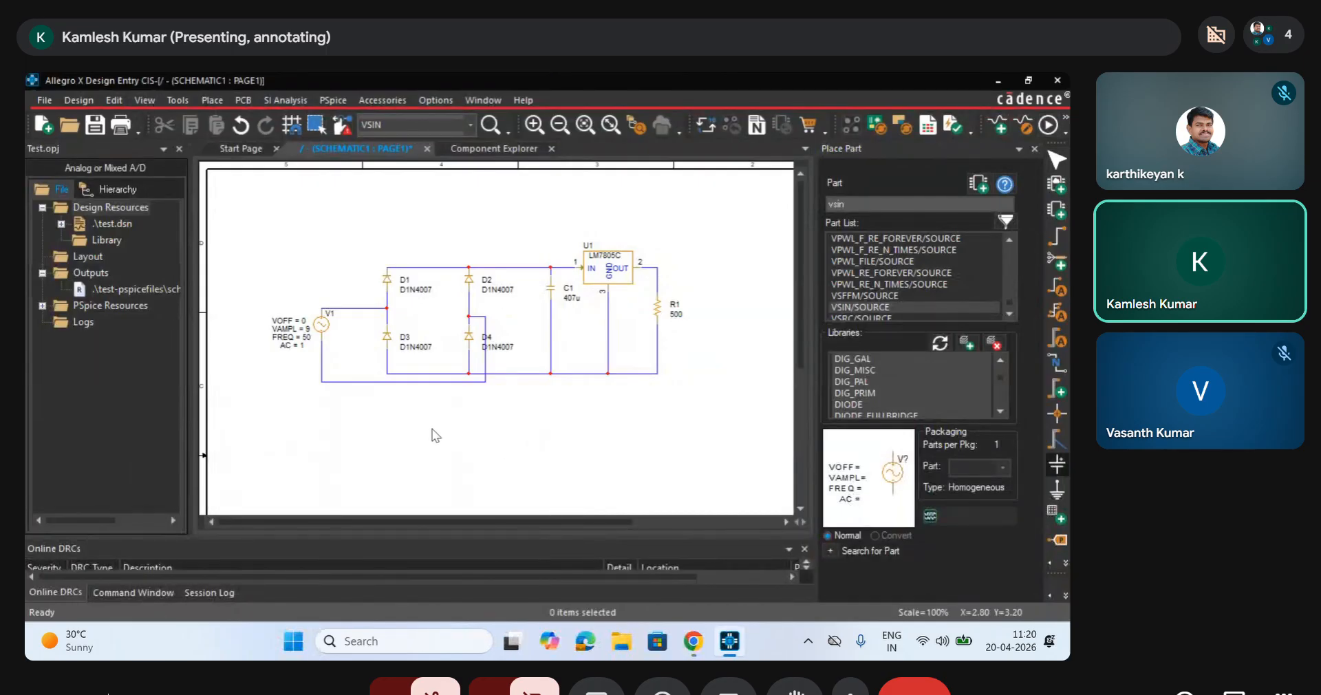
Step: Place ground symbol 0 on the common wire at resistor R1's lower end and save the design
{"action": "key", "text": "g"}
{"action": "left_click", "coordinate": [674, 254]}
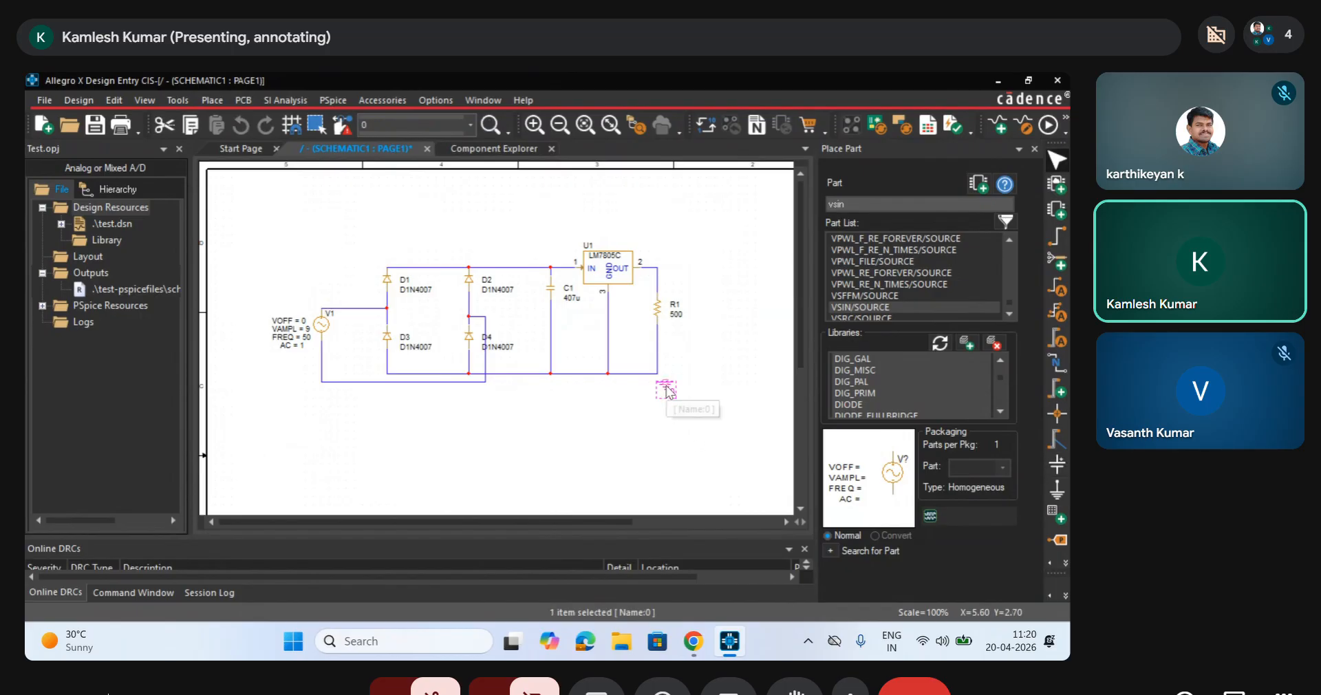
{"action": "left_click", "coordinate": [658, 383]}
{"action": "key", "text": "Escape"}
{"action": "key", "text": "p"}
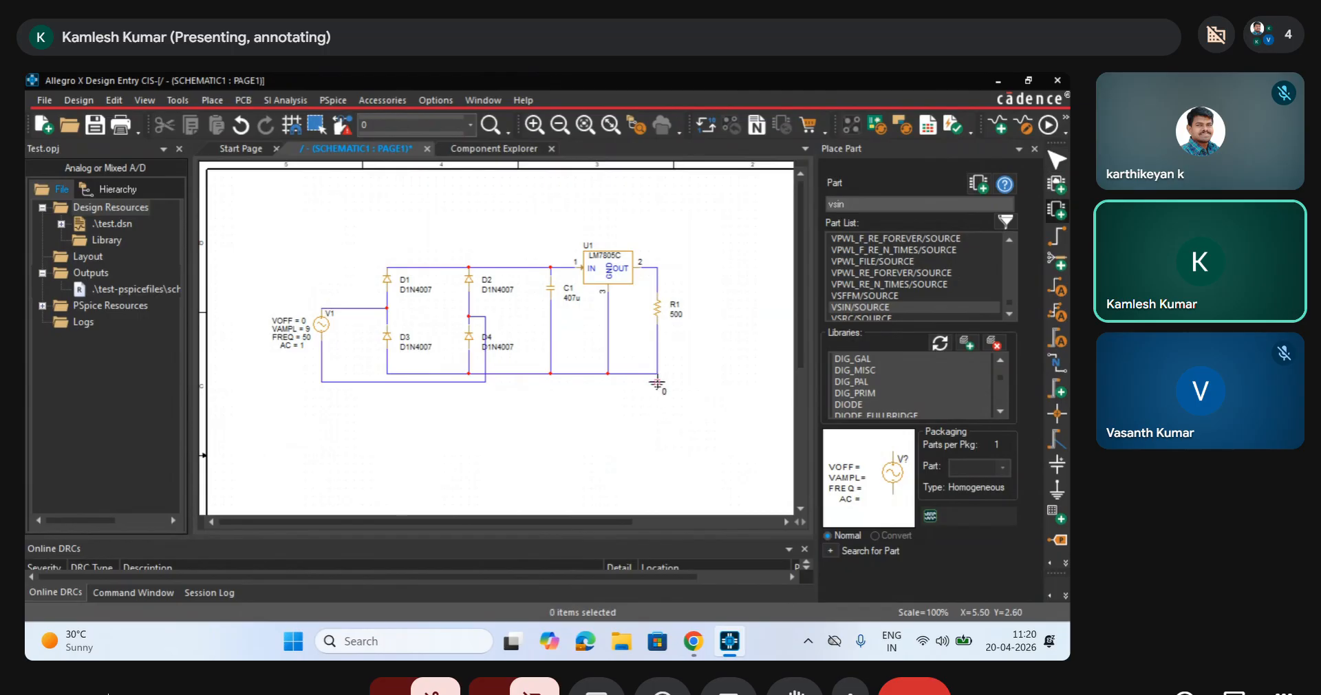
{"action": "left_click", "coordinate": [657, 381]}
{"action": "key", "text": "ctrl+s"}
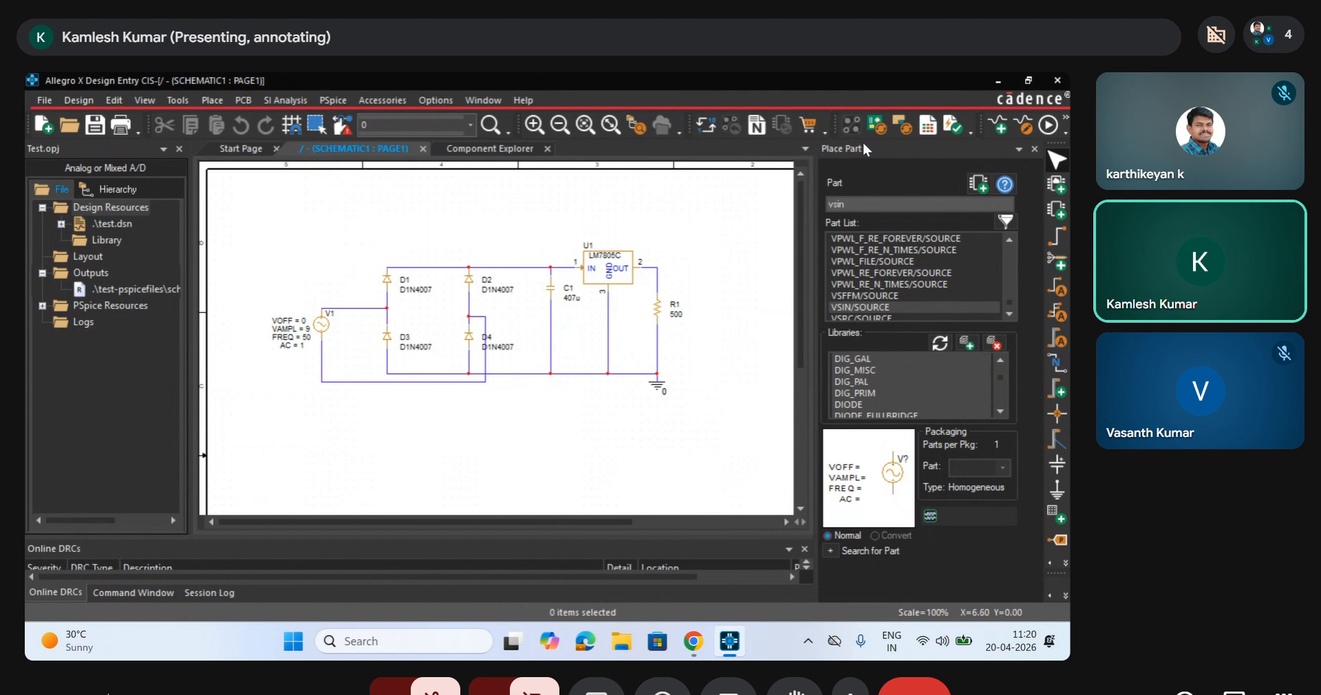
Step: Run the simulation again, switch to Allegro PSpice Simulator, and add a second plot to the enlarged waveform area
{"action": "left_click", "coordinate": [1046, 125]}
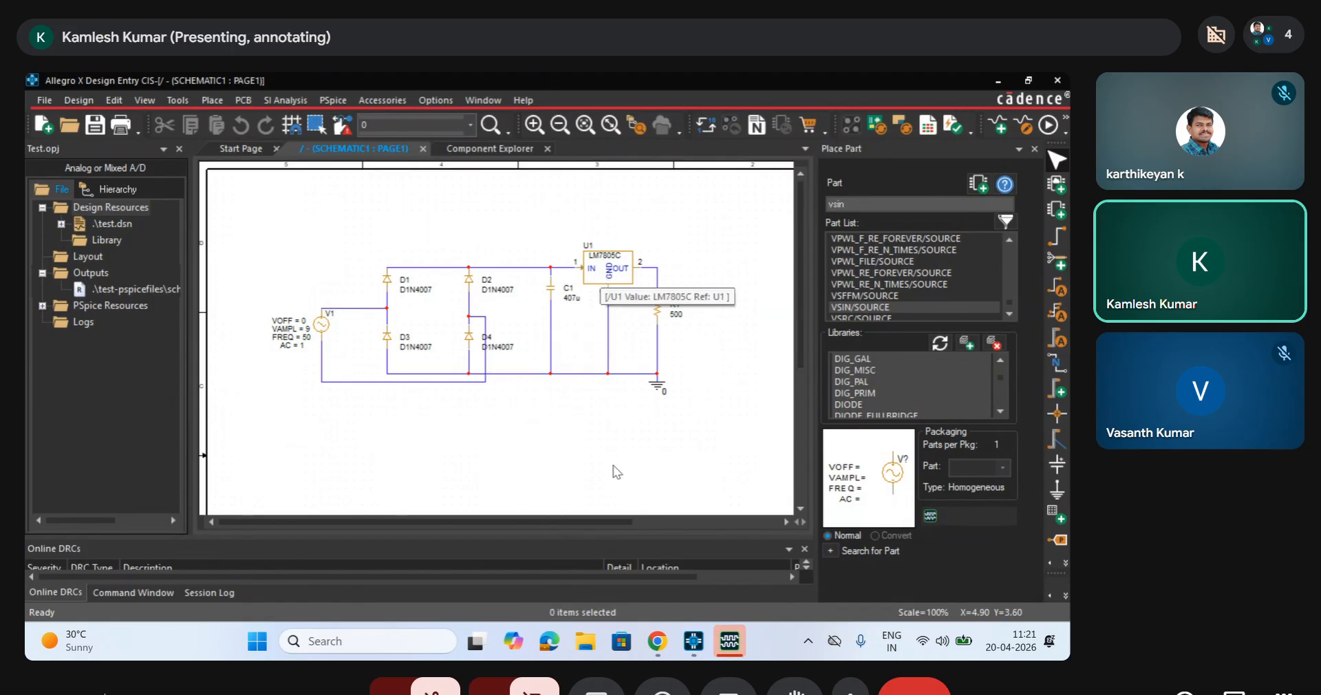
{"action": "left_click", "coordinate": [728, 641]}
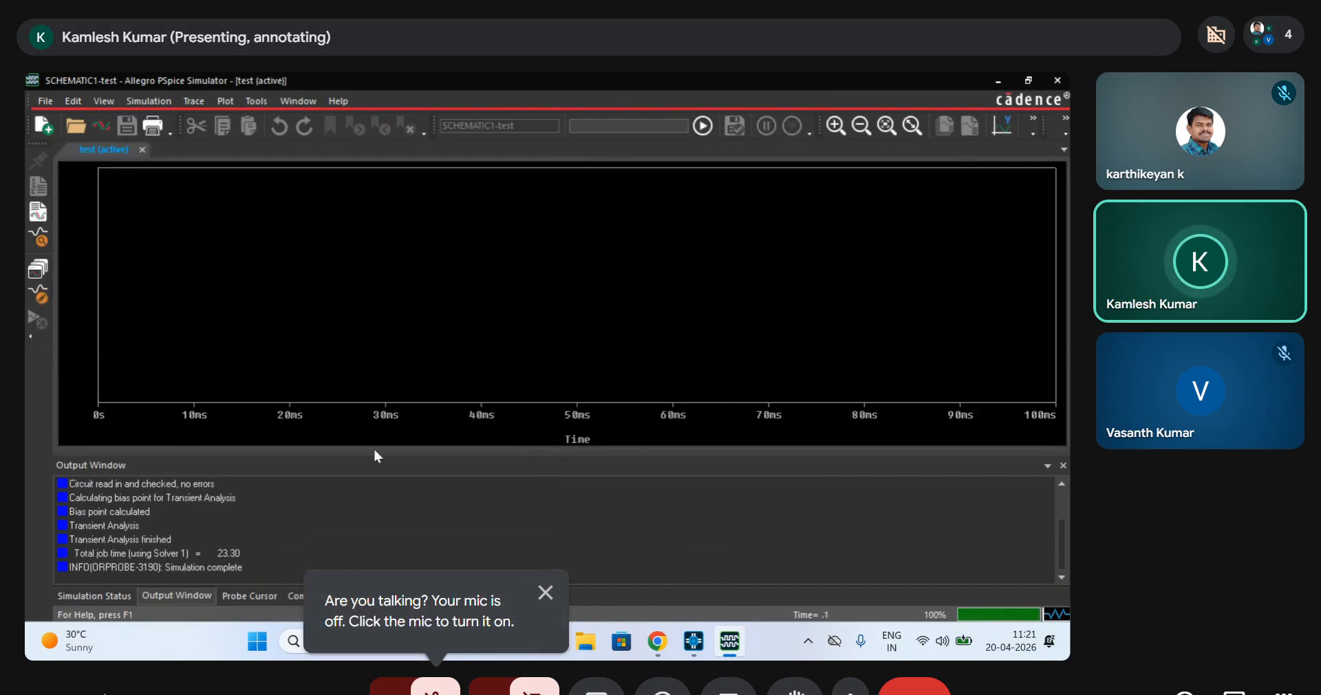
{"action": "left_click_drag", "start_coordinate": [375, 449], "coordinate": [377, 483]}
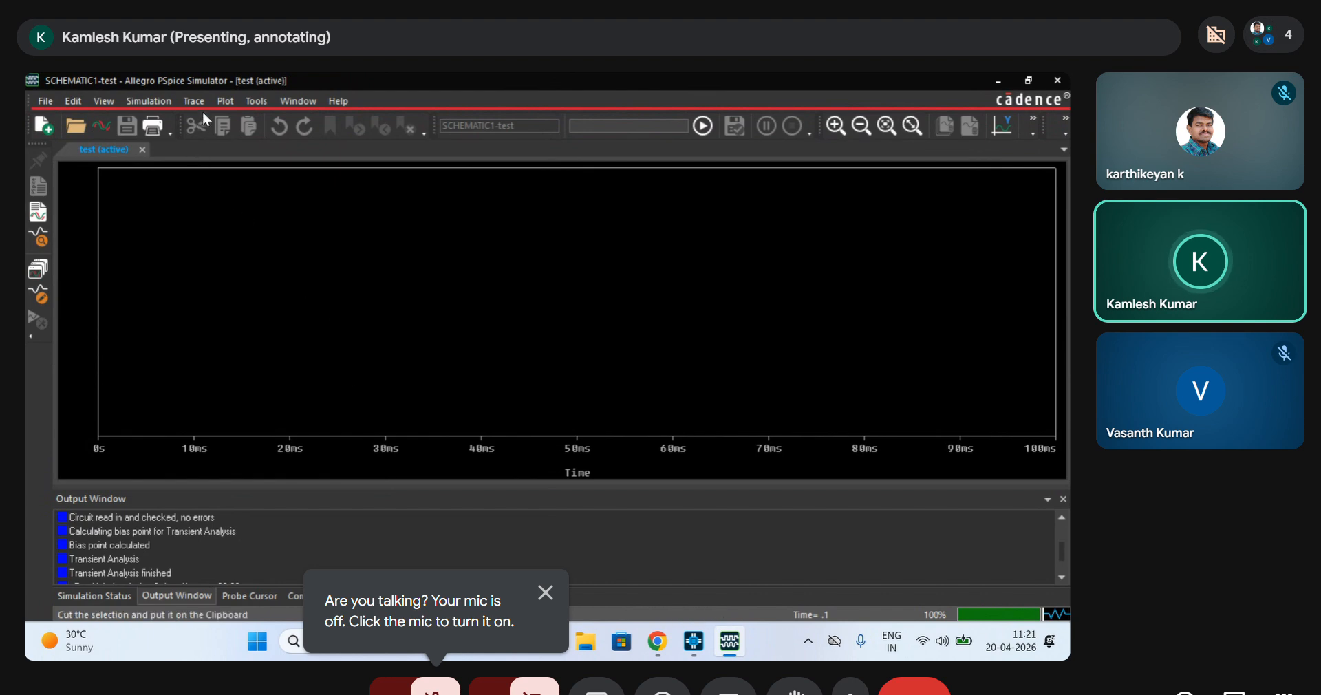
{"action": "left_click", "coordinate": [226, 101]}
{"action": "left_click", "coordinate": [253, 185]}
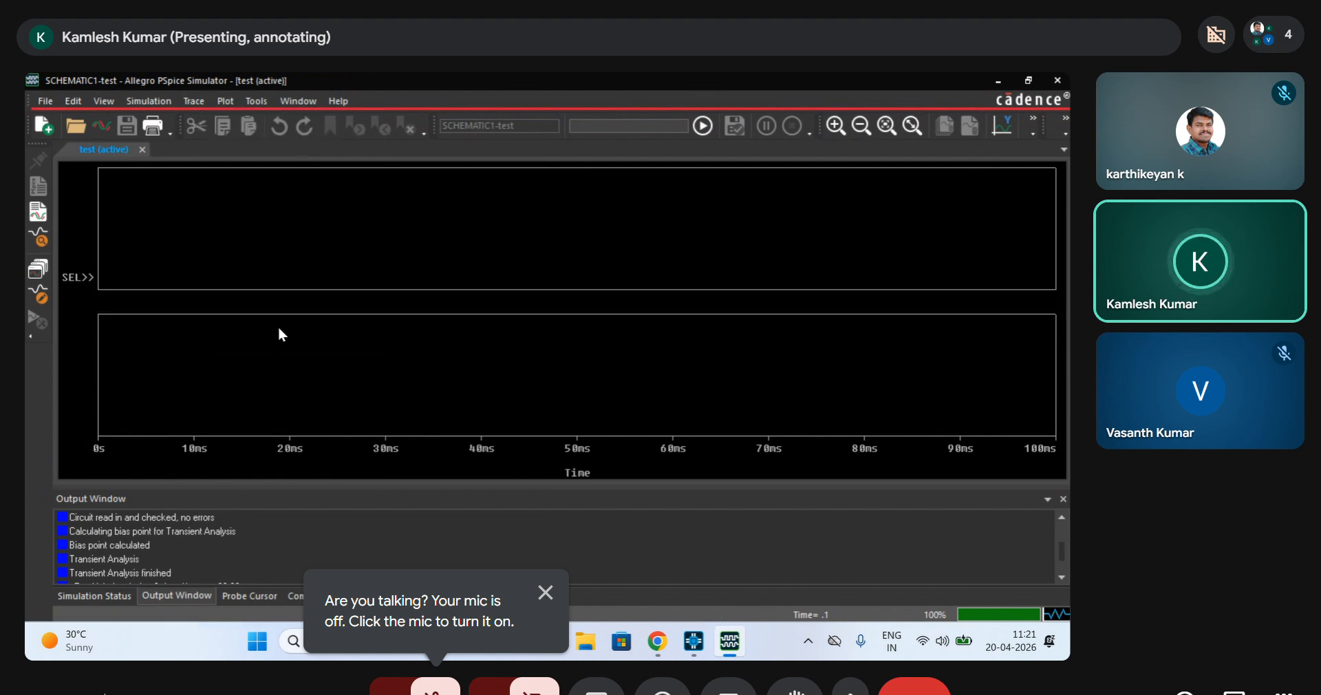
Step: Switch back to the schematic in Allegro X Design Entry CIS and turn off the bias voltage display
{"action": "left_click", "coordinate": [999, 81]}
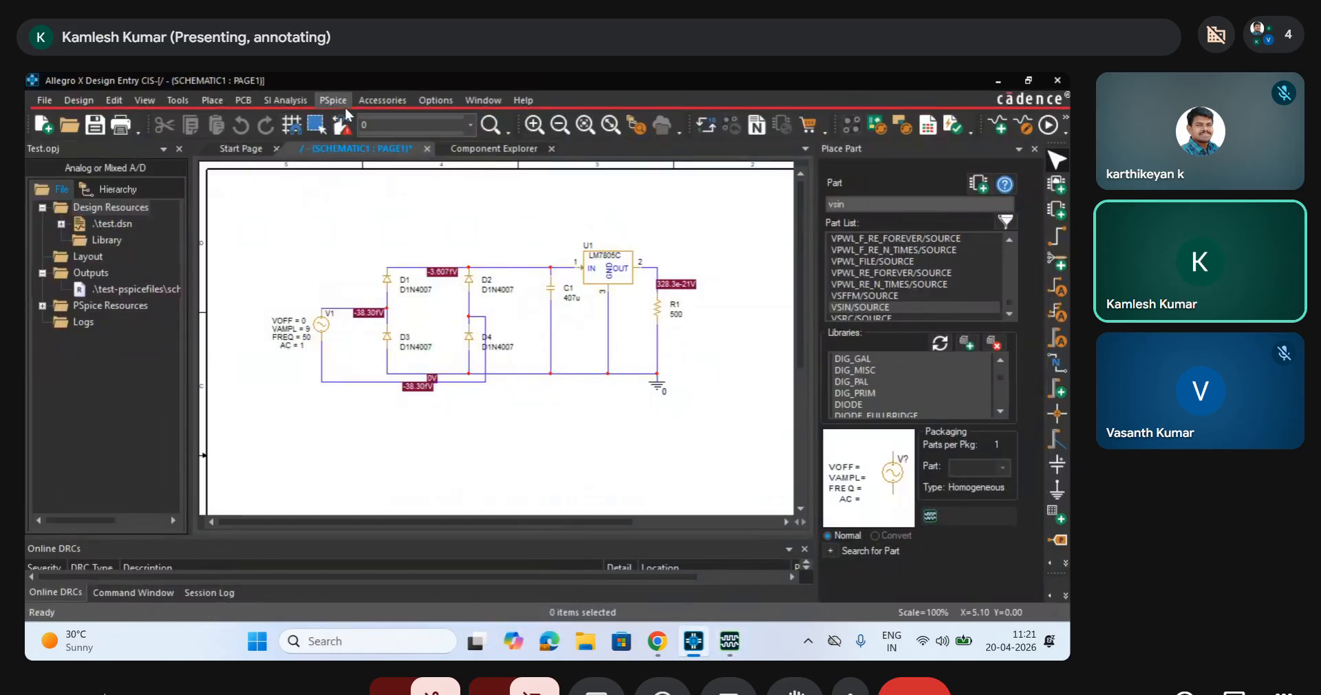
{"action": "left_click", "coordinate": [1065, 124]}
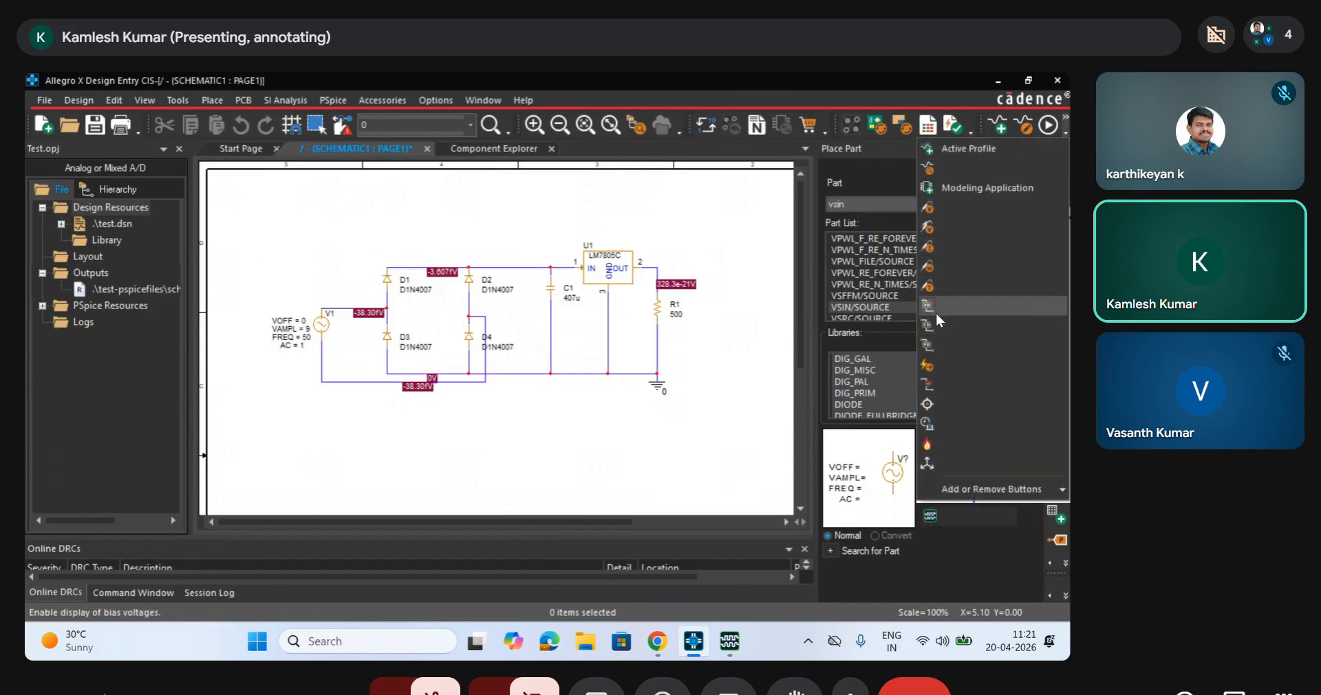
{"action": "left_click", "coordinate": [936, 313]}
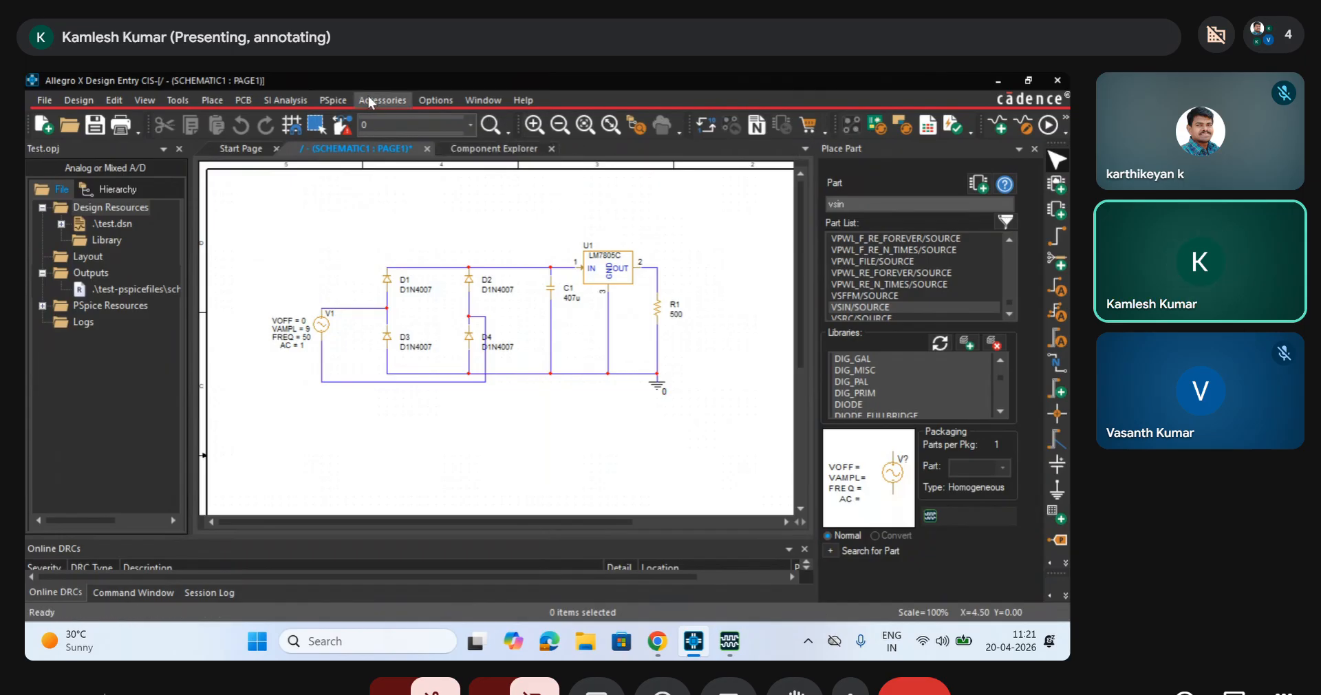
Step: Place a pair of voltage differential markers across source V1, on its upper and lower wires
{"action": "left_click", "coordinate": [1066, 124]}
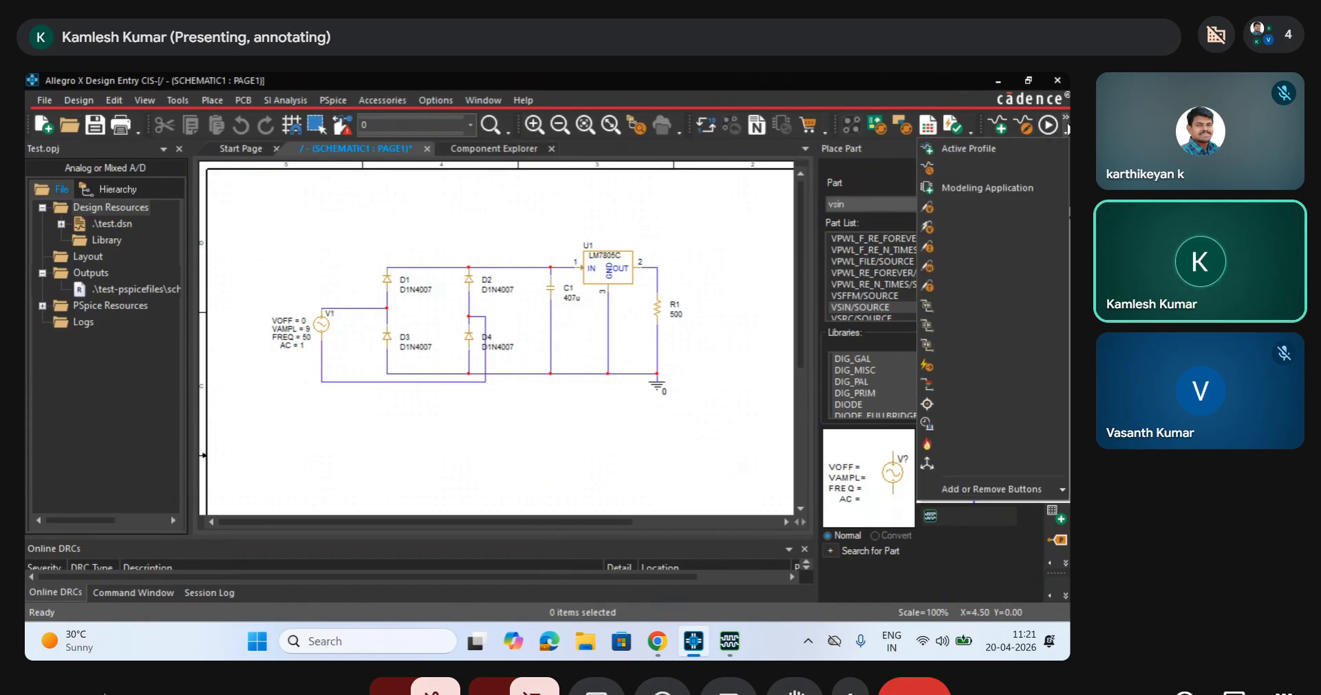
{"action": "left_click", "coordinate": [933, 226]}
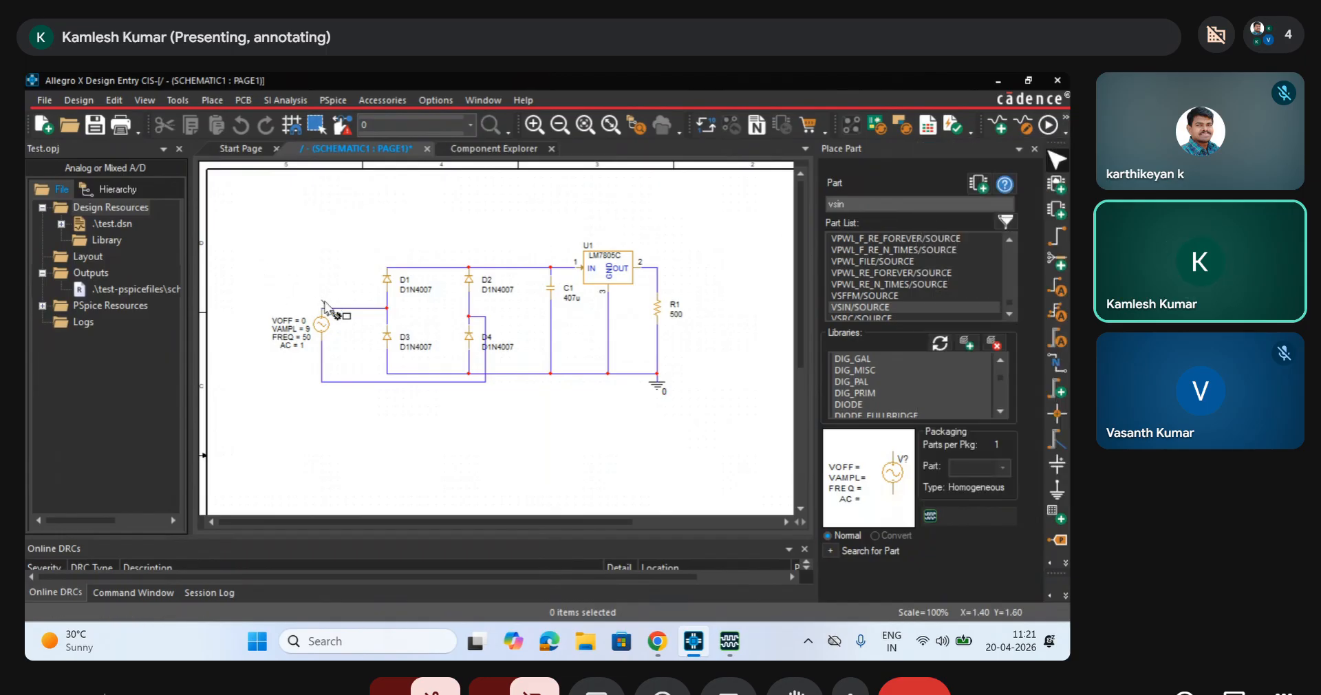
{"action": "left_click", "coordinate": [349, 388]}
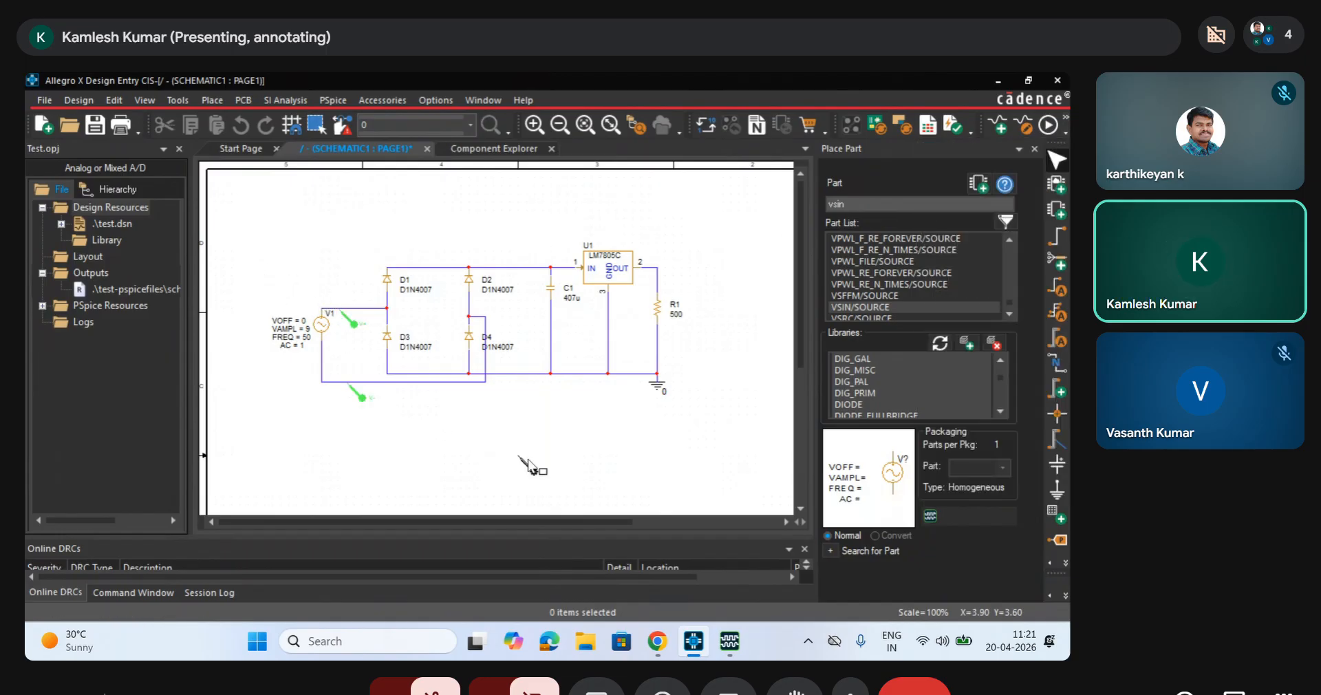
Step: Switch to Allegro PSpice Simulator and view the differential voltage trace across source V1
{"action": "left_click", "coordinate": [729, 641]}
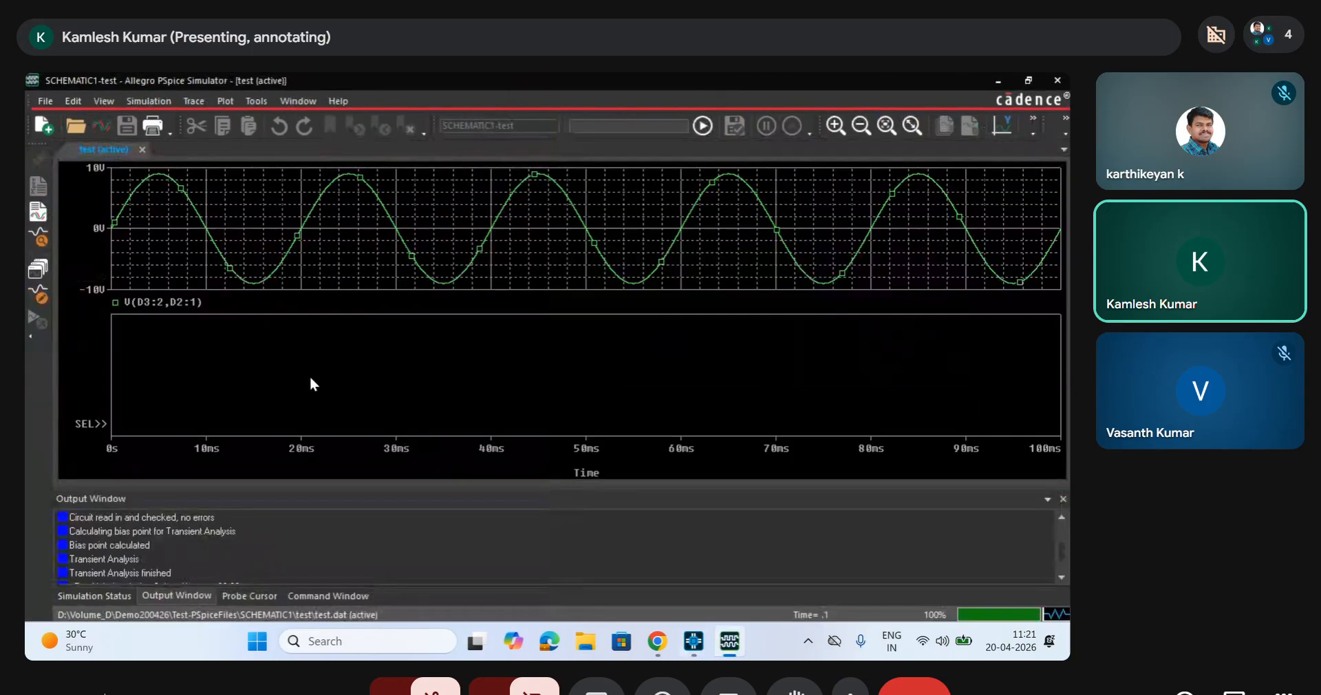
{"action": "left_click", "coordinate": [999, 79]}
{"action": "left_click", "coordinate": [1002, 78]}
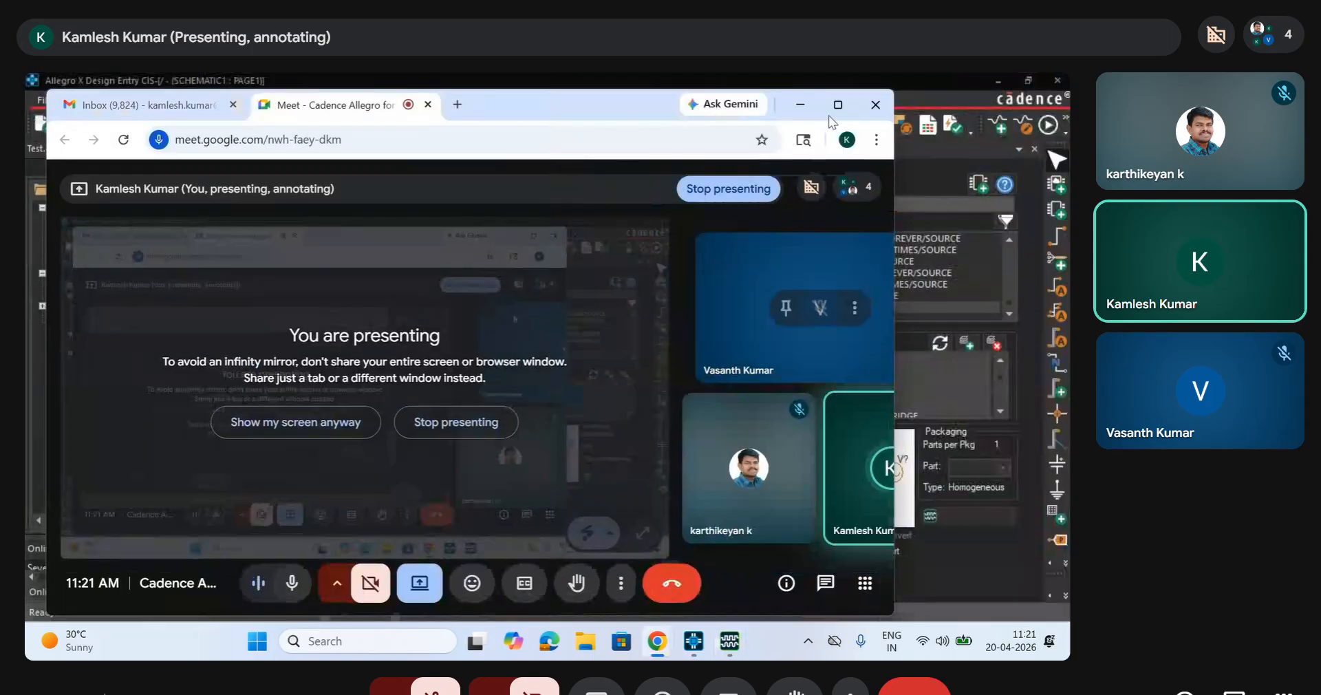
{"action": "left_click", "coordinate": [838, 105]}
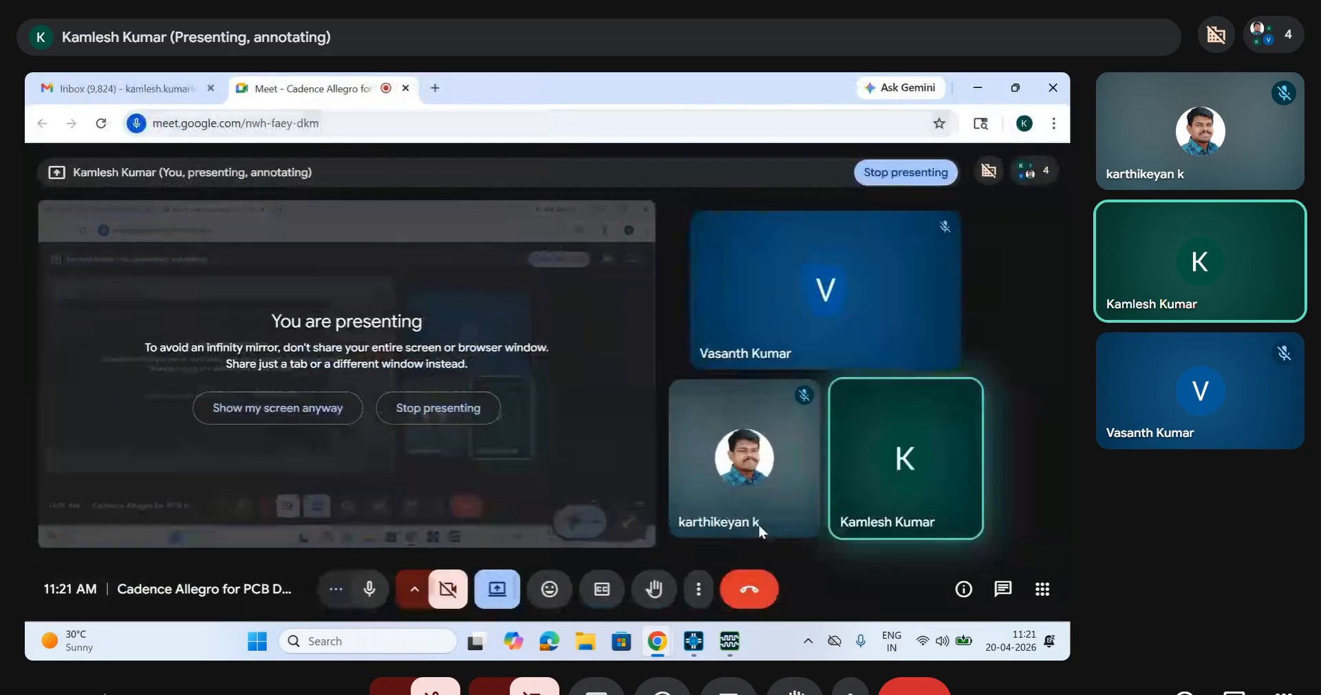
{"action": "left_click", "coordinate": [726, 633]}
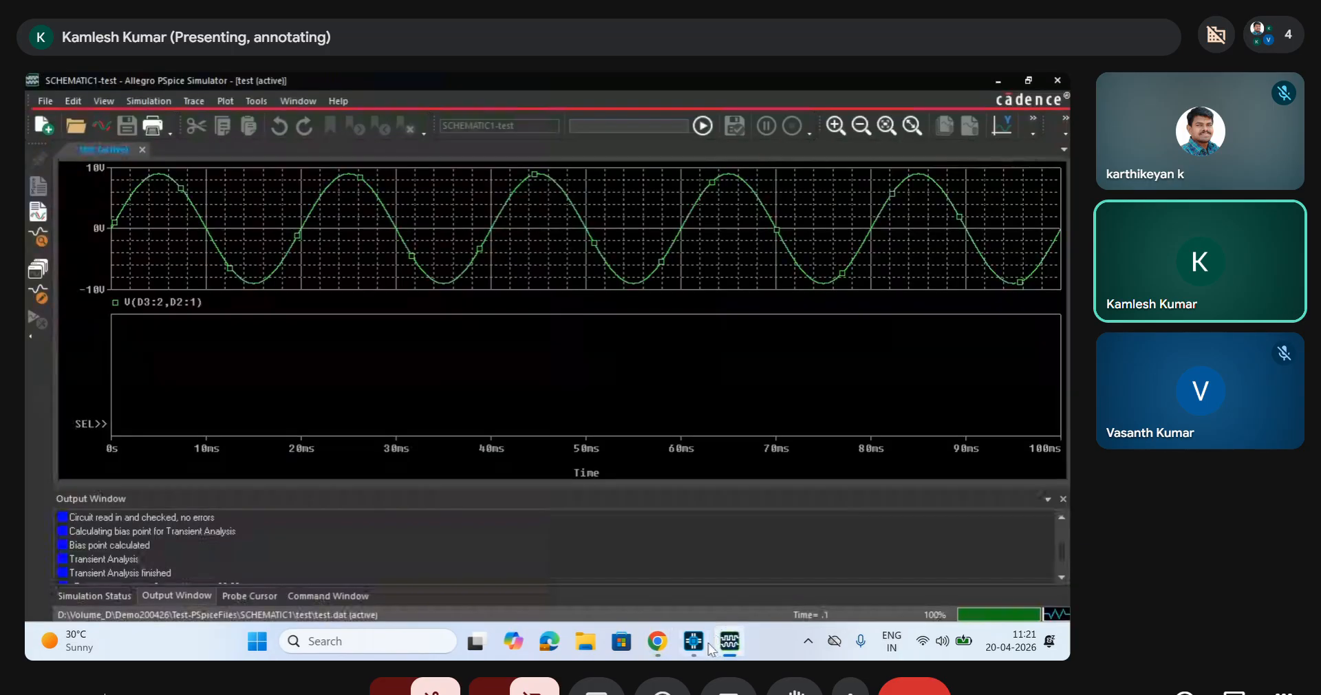
Step: Switch back to Allegro X Design Entry CIS and place a voltage level marker on the wire between U1's output and resistor R1
{"action": "left_click", "coordinate": [693, 640]}
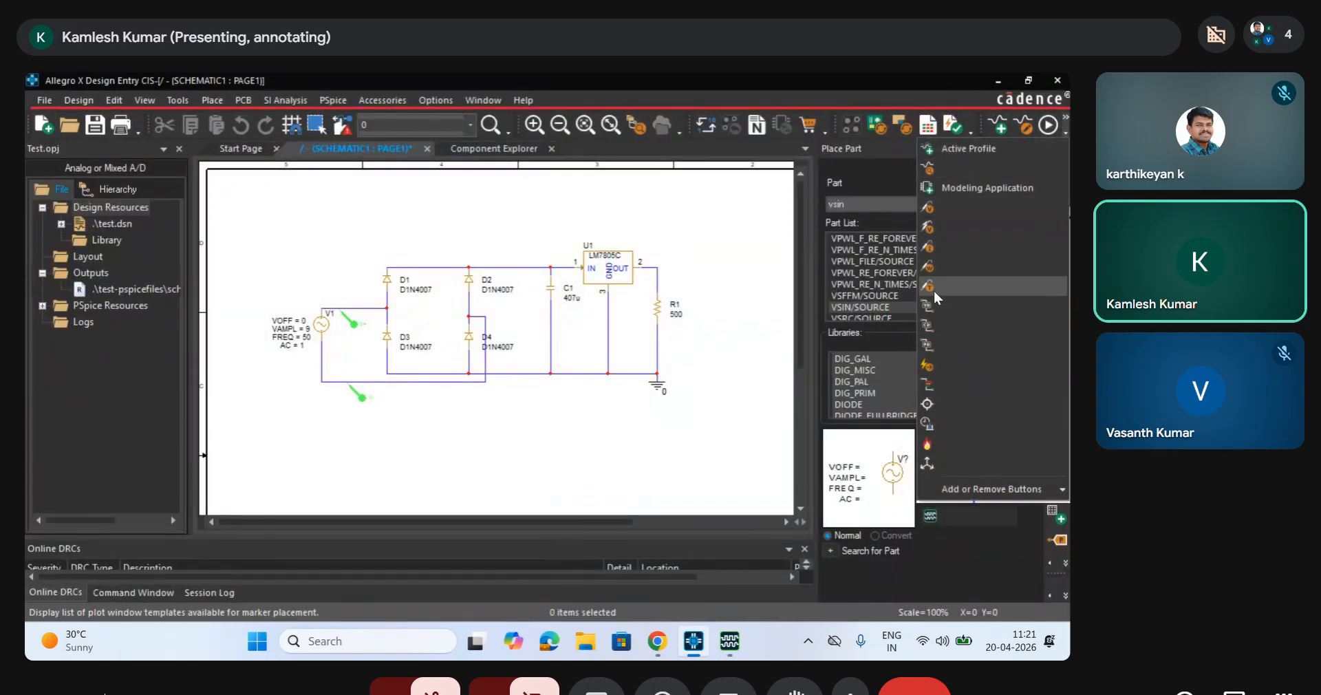
{"action": "left_click", "coordinate": [931, 214]}
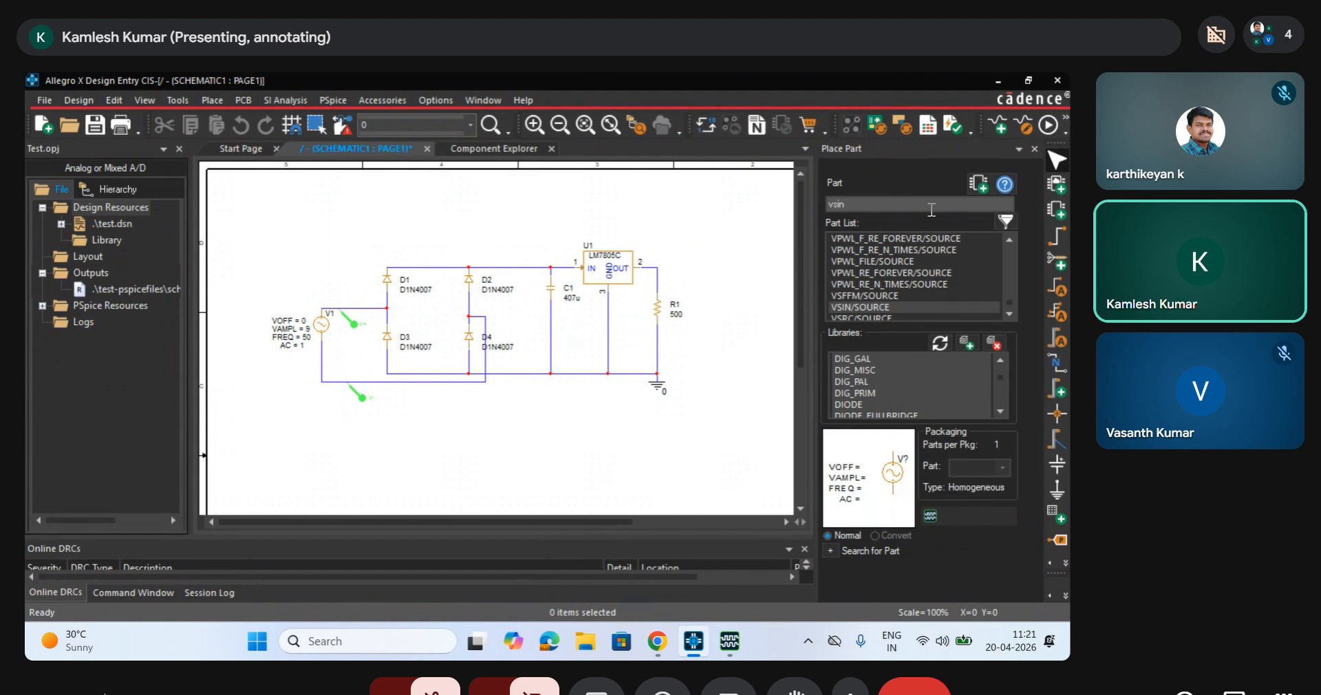
{"action": "left_click", "coordinate": [671, 300]}
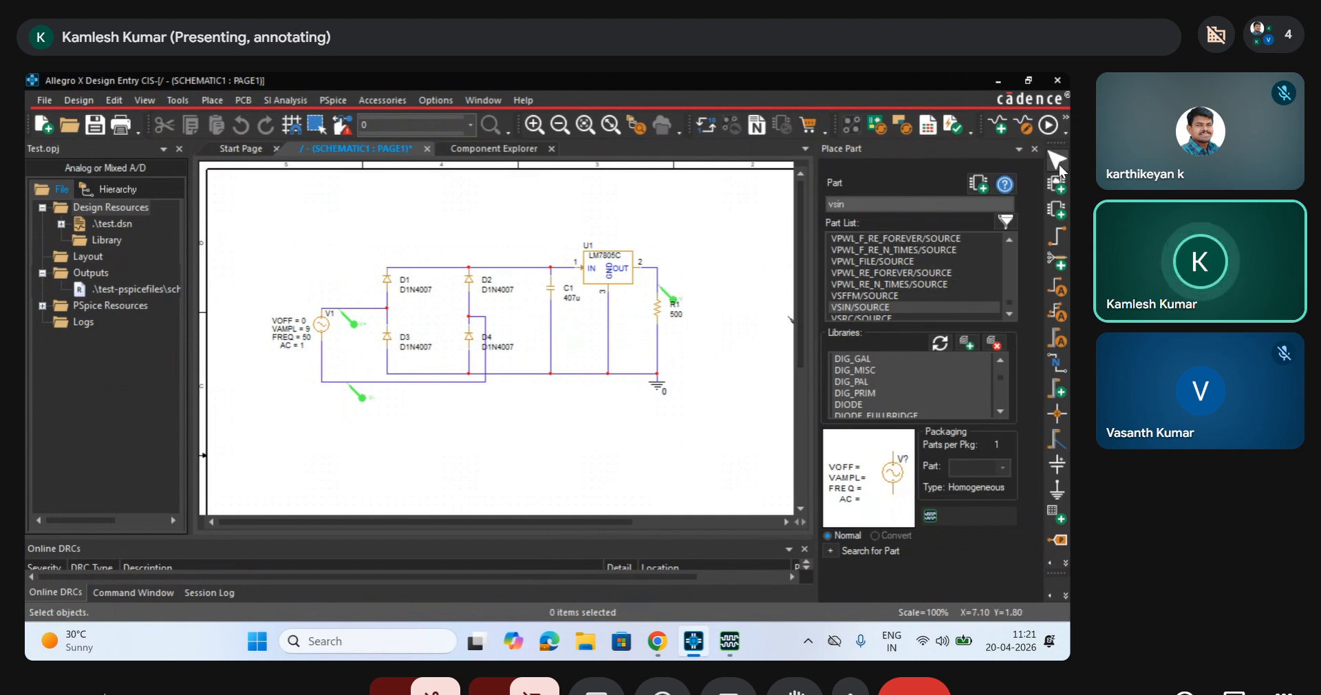
{"action": "left_click", "coordinate": [1065, 125]}
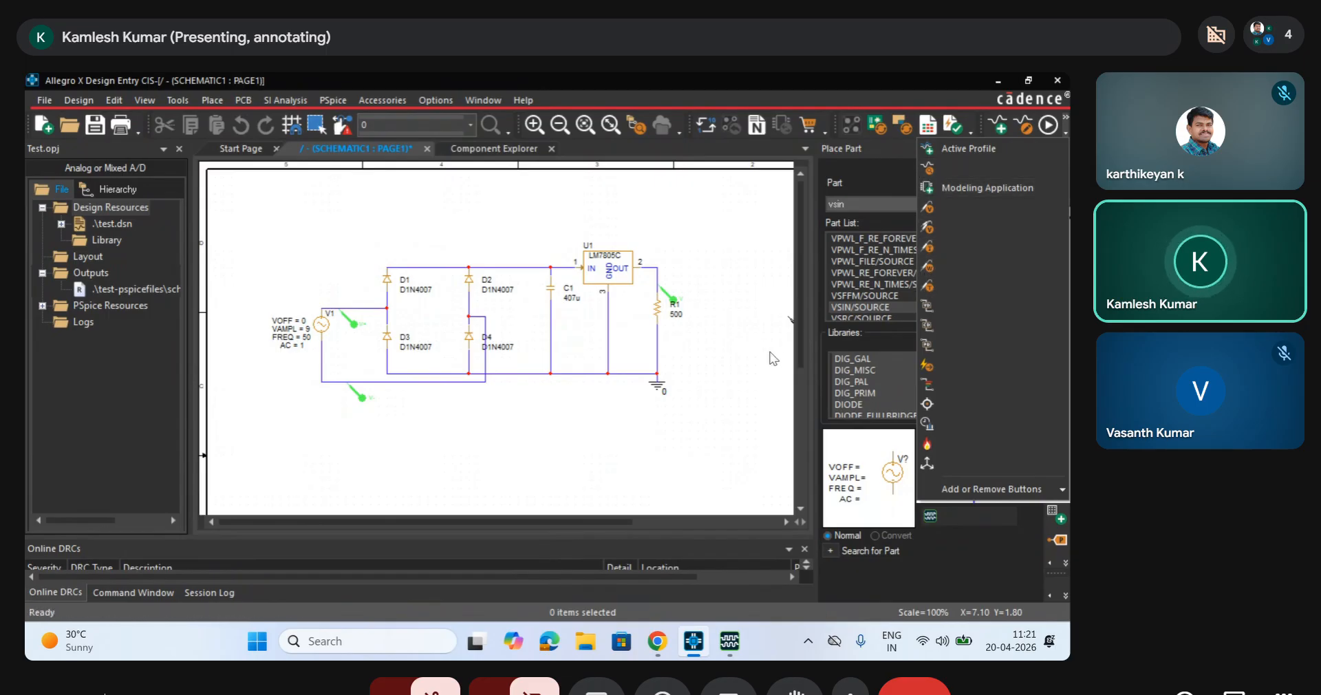
{"action": "left_click", "coordinate": [731, 356]}
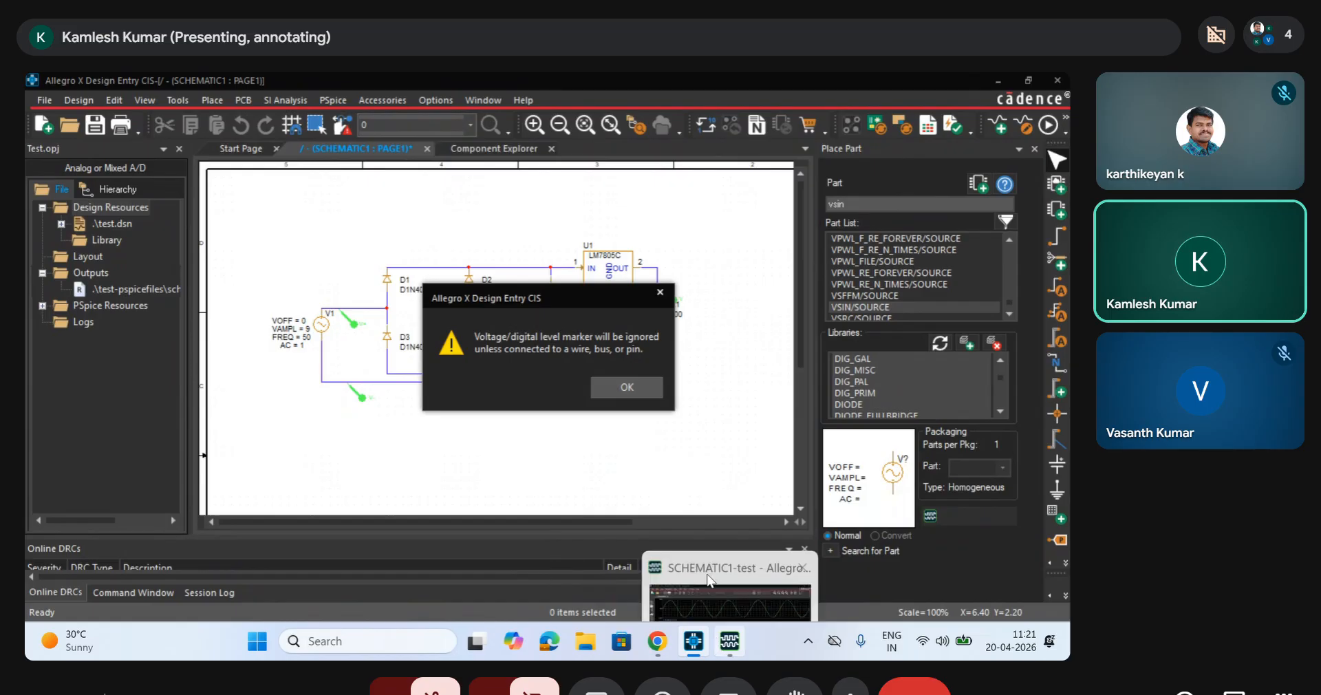
{"action": "left_click", "coordinate": [626, 387]}
Step: Switch to Allegro PSpice Simulator, display the trace cursor at 25 ms on the sine wave's second positive peak, and enlarge the cursor table
{"action": "left_click", "coordinate": [729, 641]}
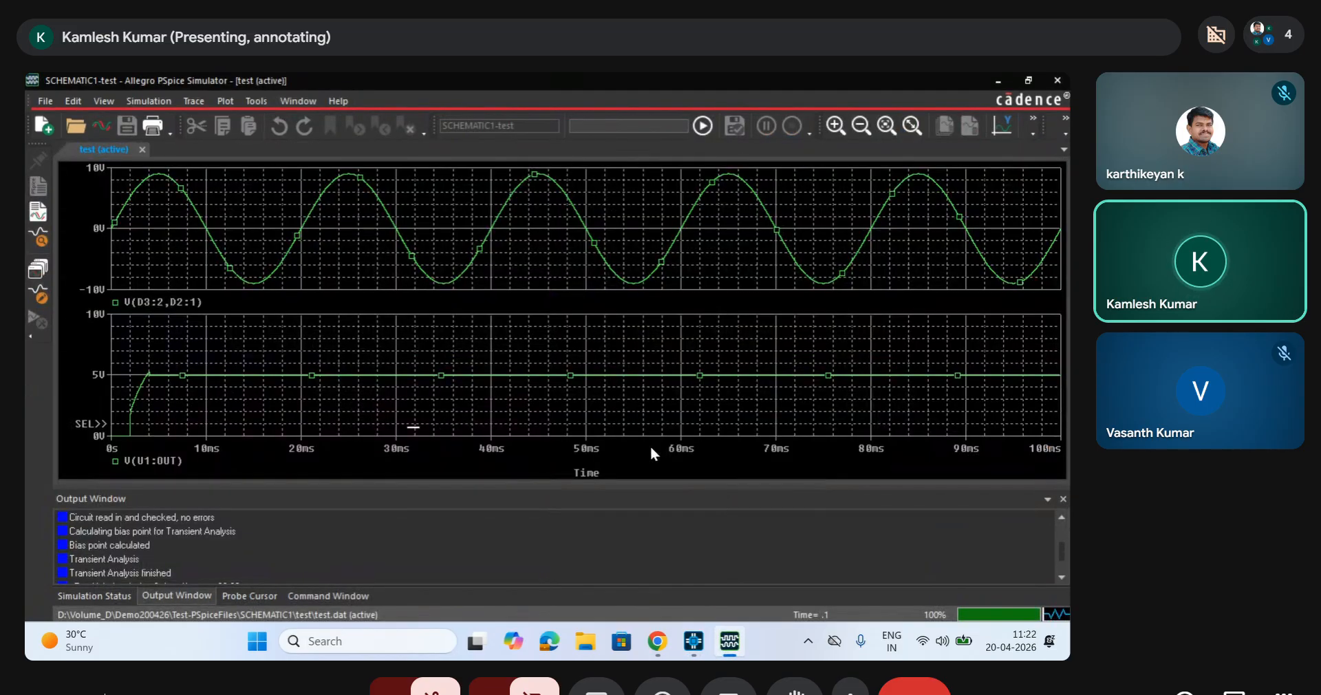
{"action": "left_click_drag", "start_coordinate": [629, 484], "coordinate": [629, 509]}
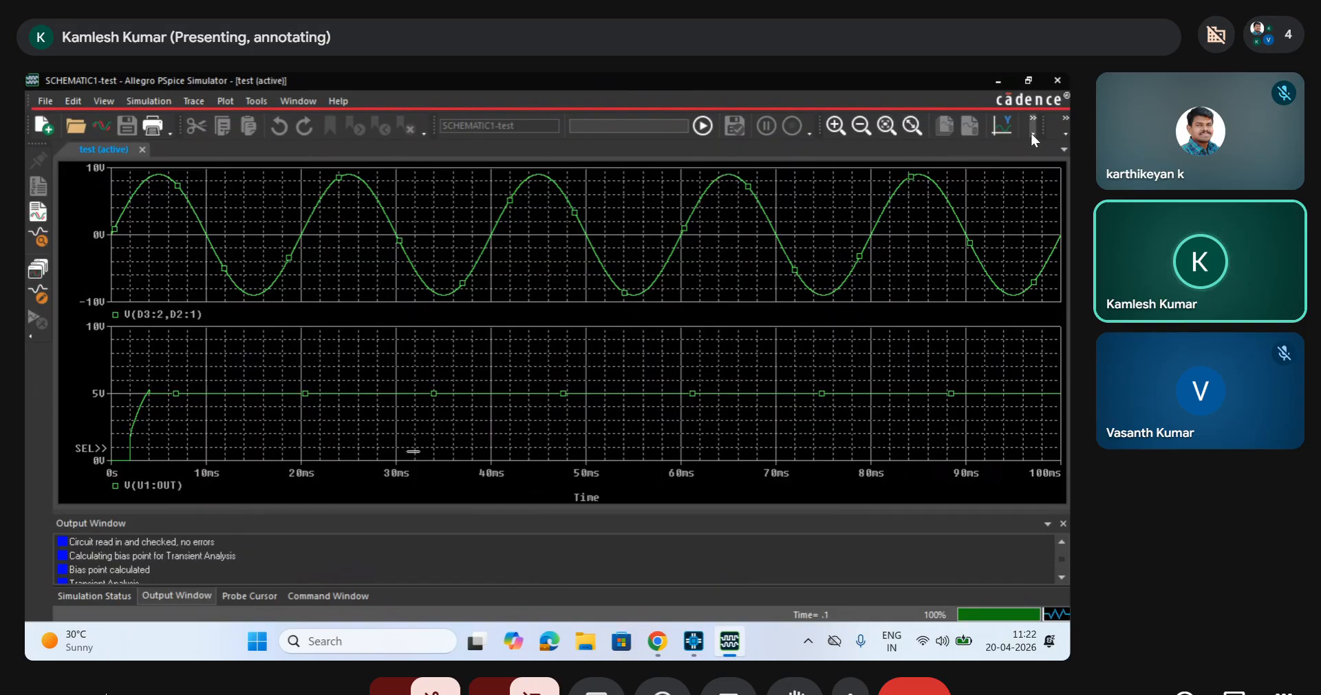
{"action": "left_click", "coordinate": [222, 104]}
{"action": "mouse_move", "coordinate": [194, 106]}
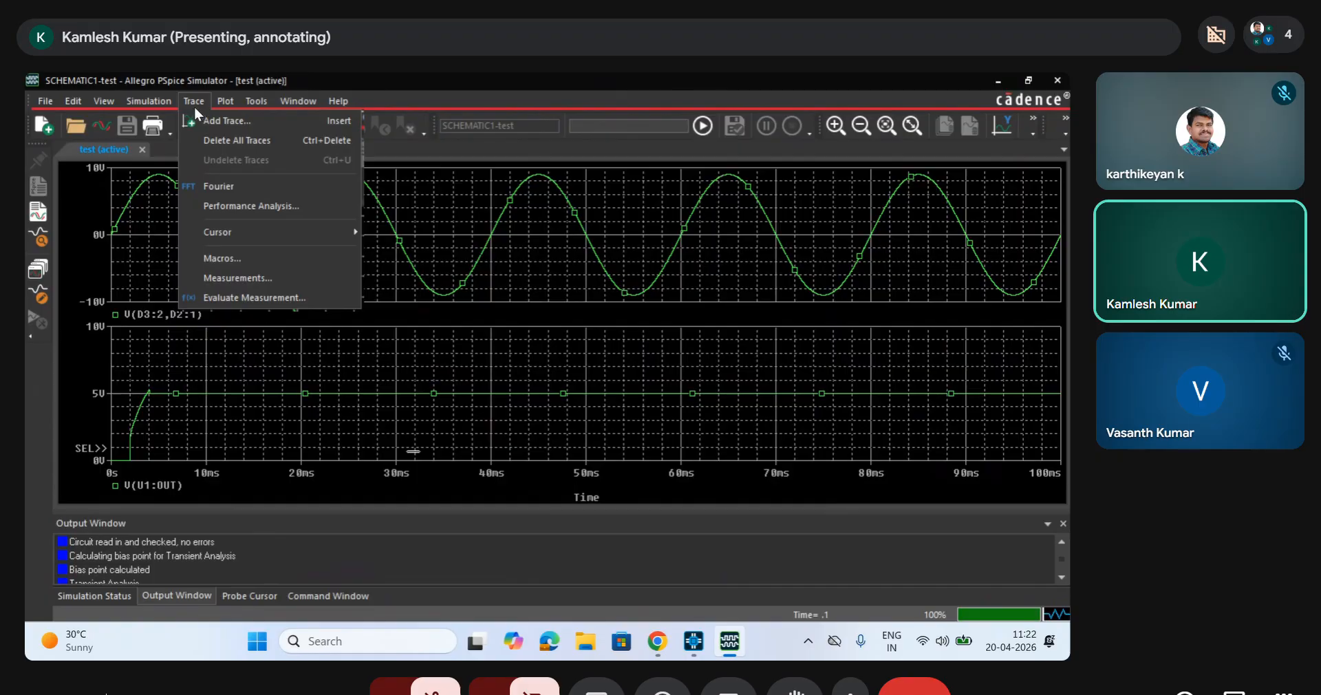
{"action": "mouse_move", "coordinate": [213, 229]}
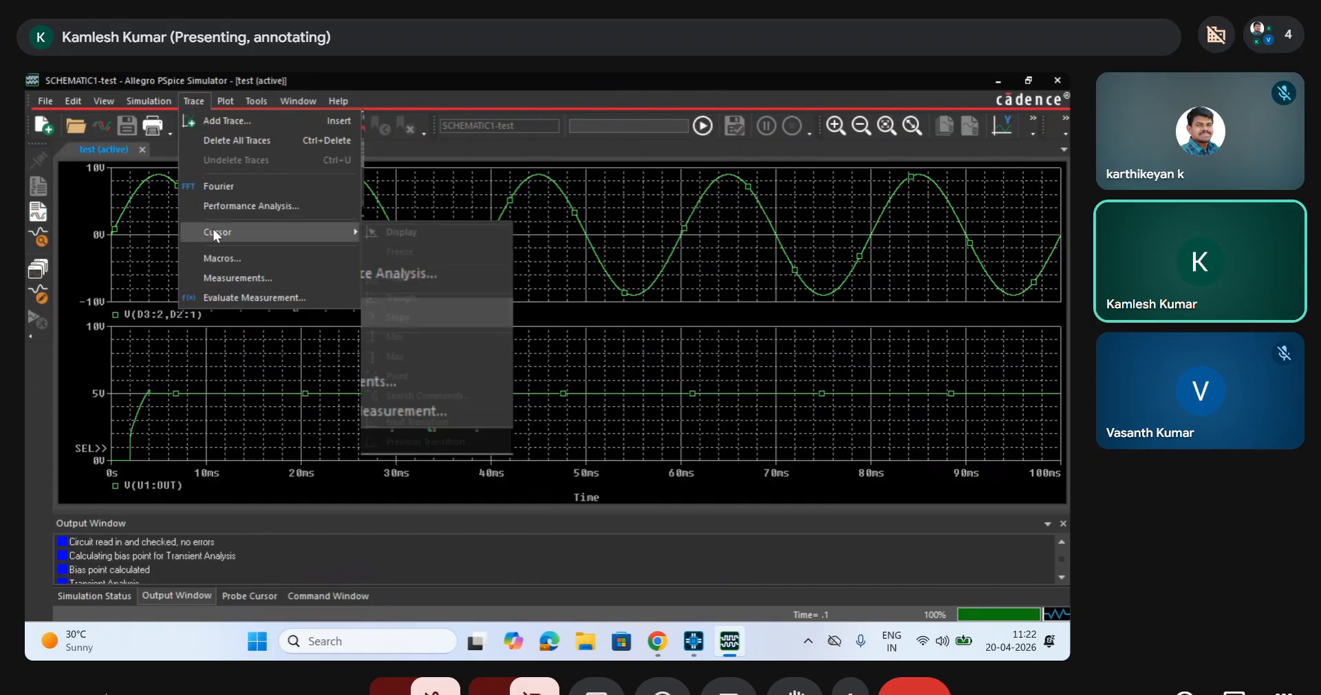
{"action": "left_click", "coordinate": [378, 234]}
{"action": "left_click", "coordinate": [275, 298]}
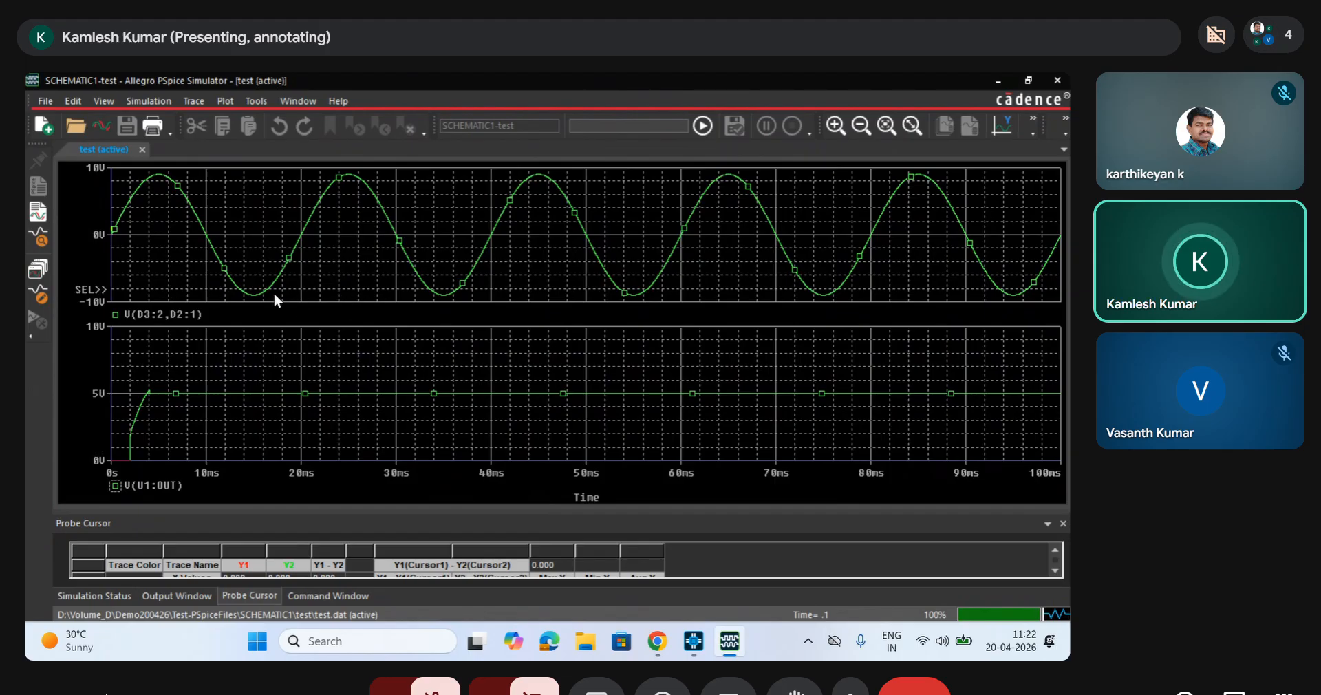
{"action": "left_click_drag", "start_coordinate": [154, 284], "coordinate": [349, 221]}
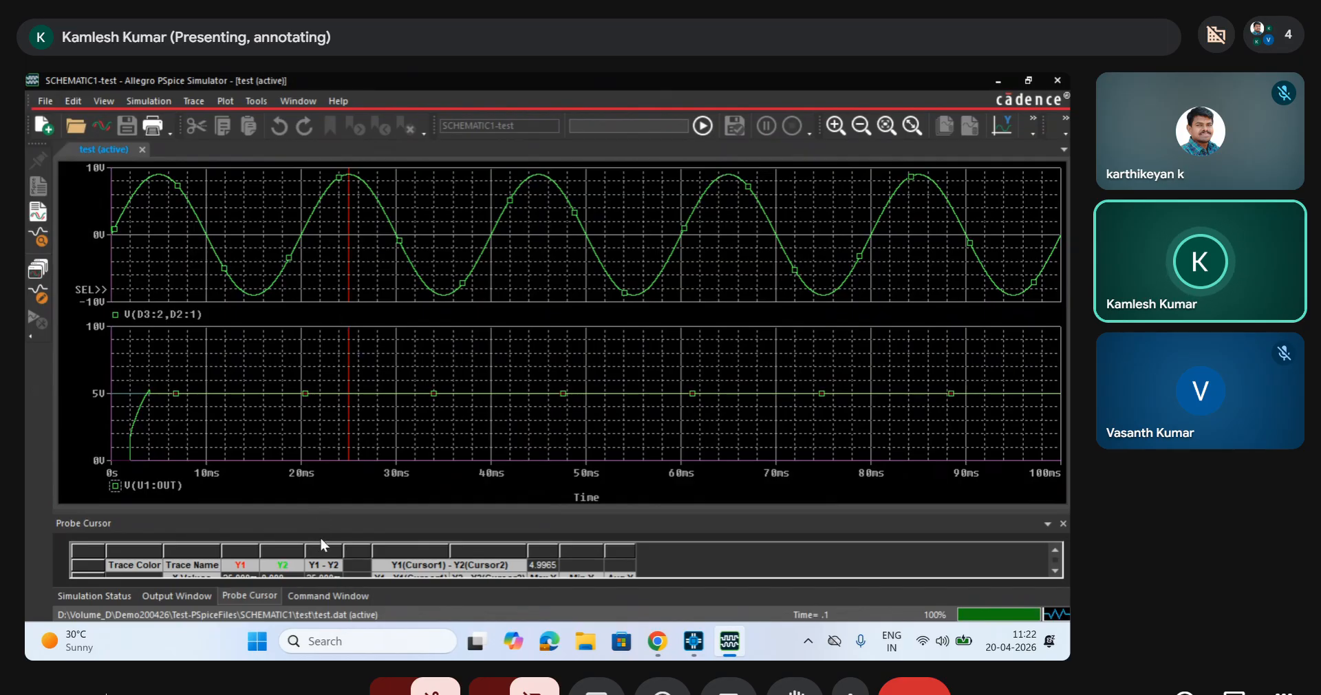
{"action": "left_click_drag", "start_coordinate": [327, 512], "coordinate": [327, 427]}
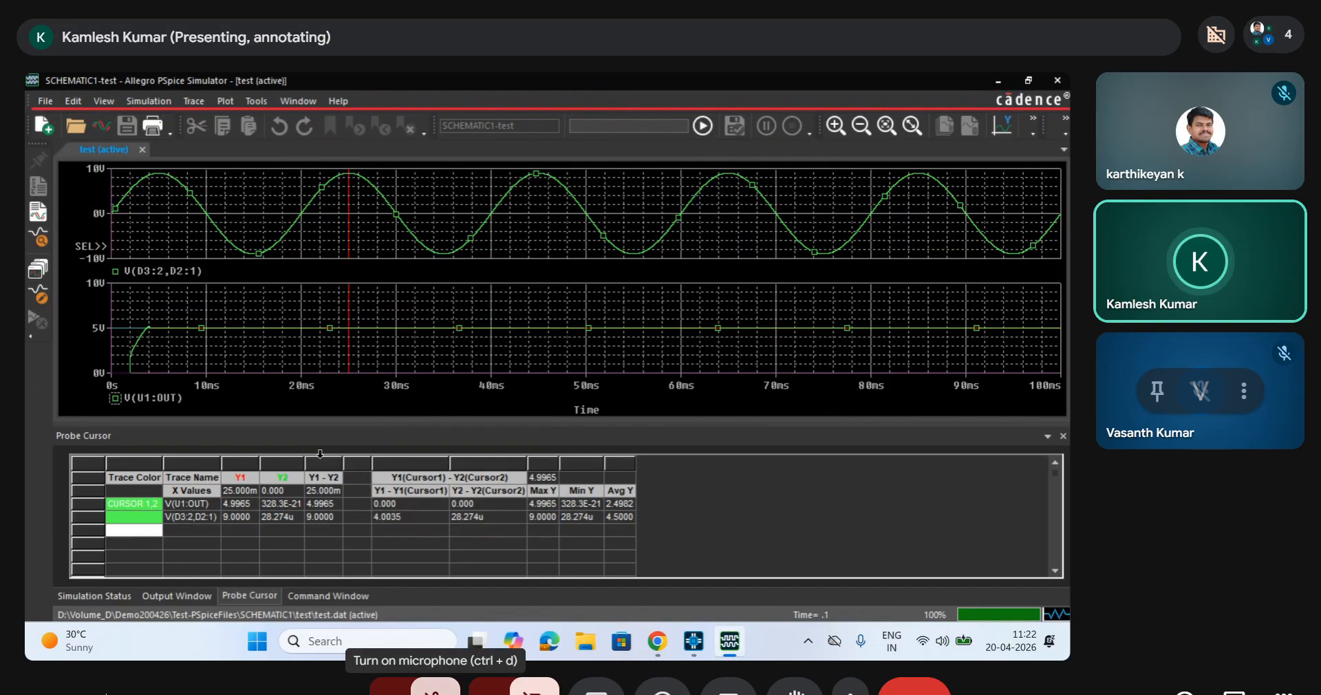
Step: Copy the waveform window to the clipboard with transparent window and plot backgrounds
{"action": "left_click", "coordinate": [298, 101]}
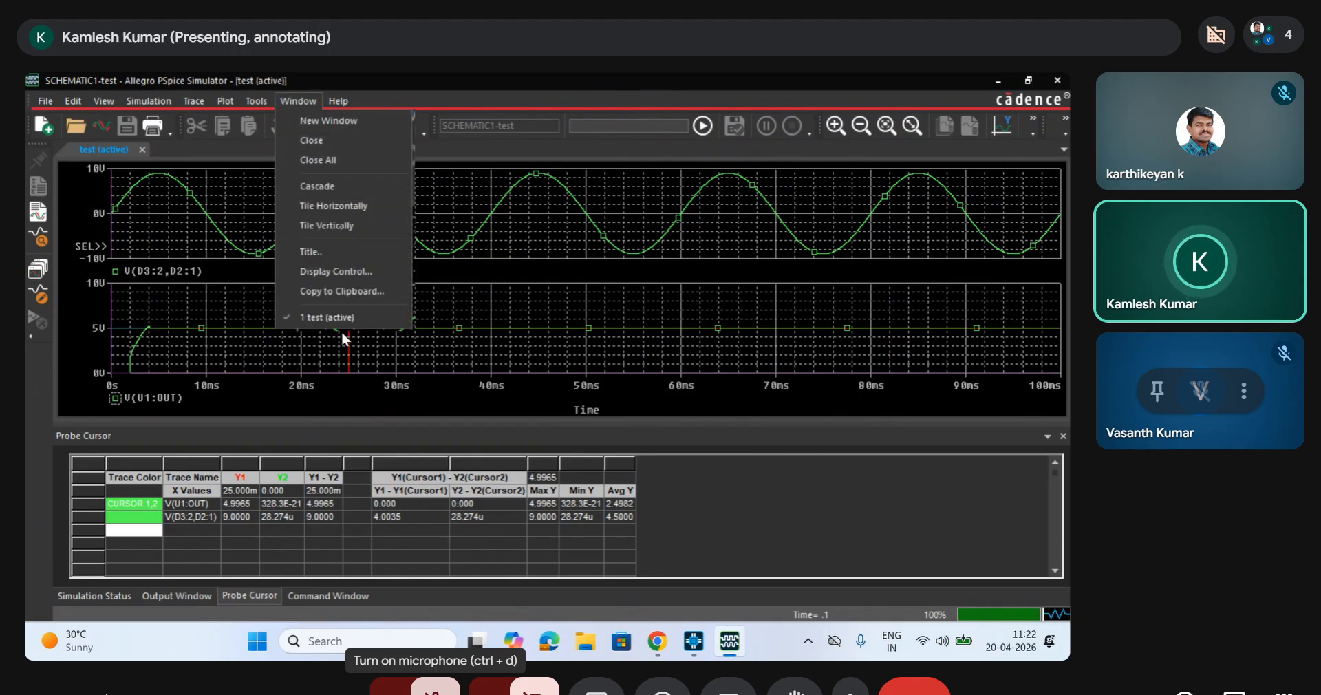
{"action": "left_click", "coordinate": [328, 291]}
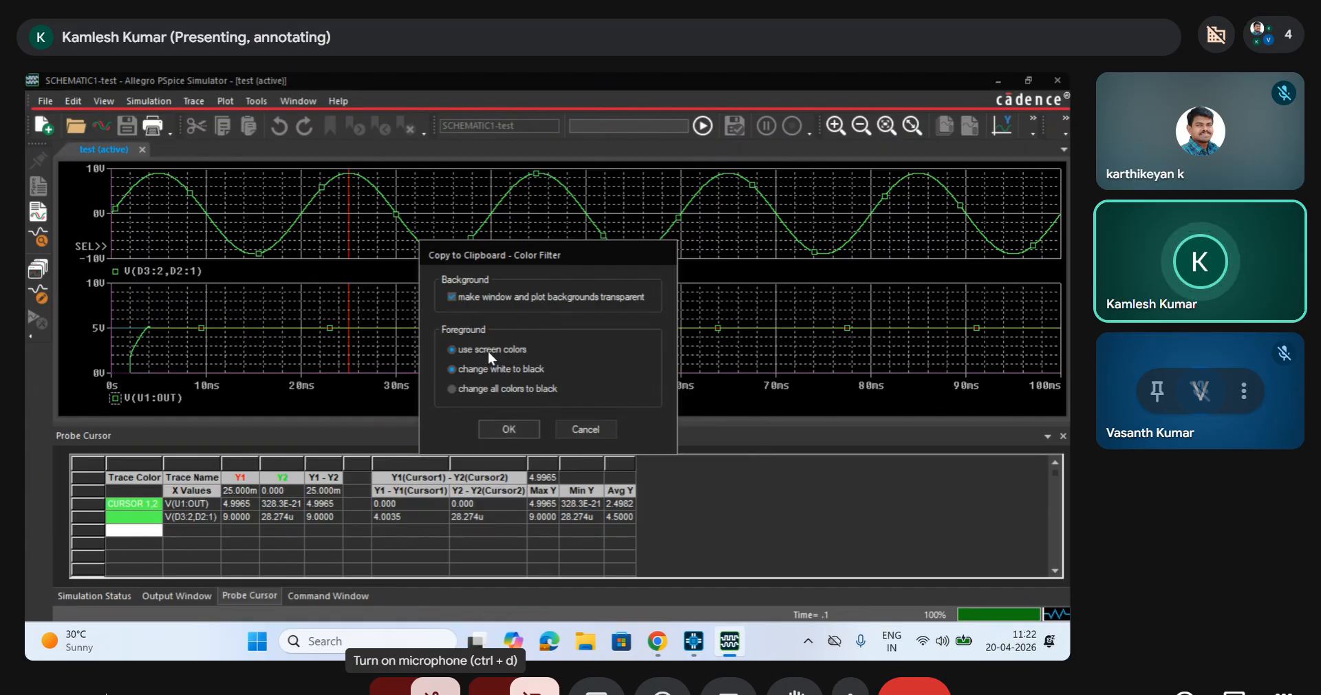
{"action": "left_click", "coordinate": [507, 430]}
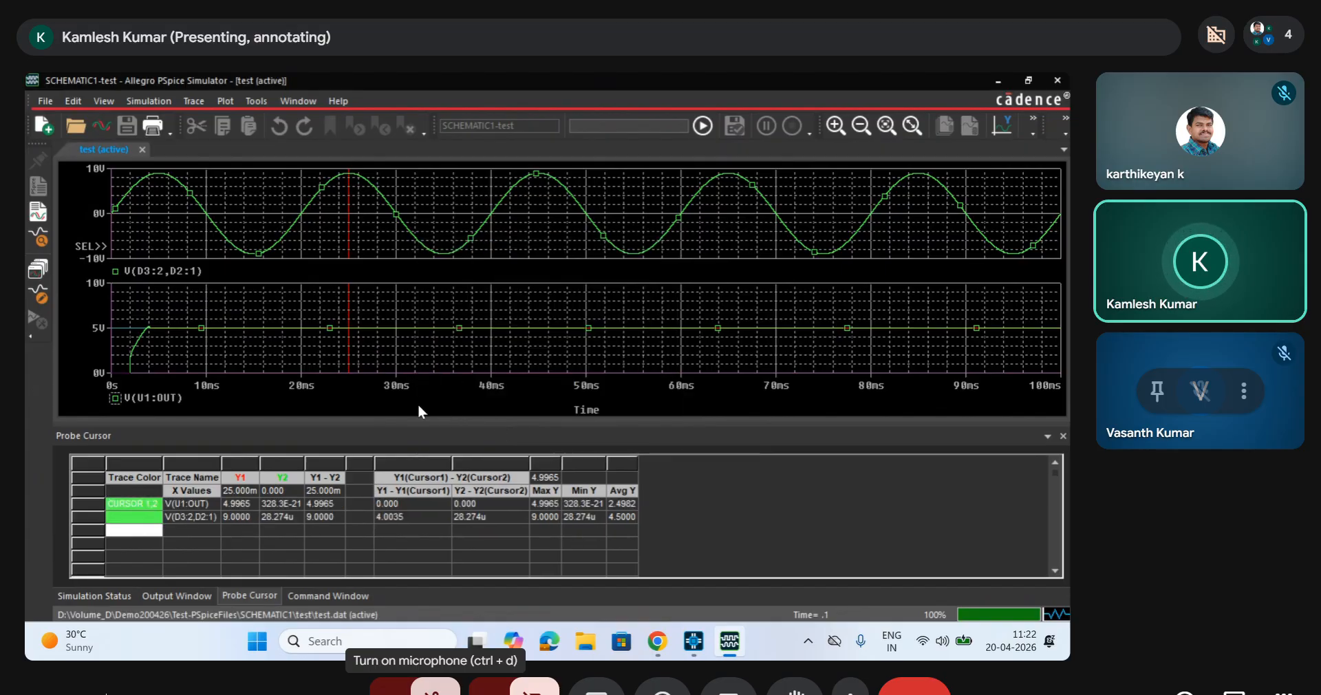
Step: Open Word with a blank document and paste the copied waveform plots into it
{"action": "key", "text": "super"}
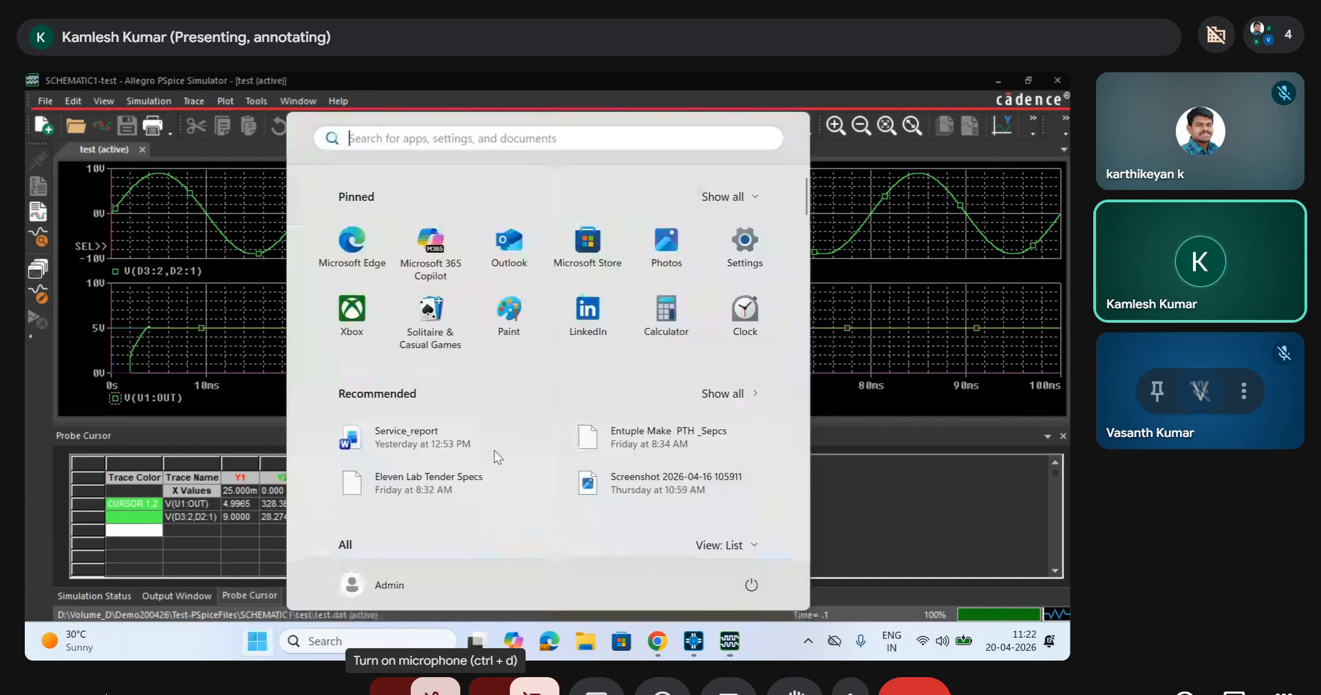
{"action": "type", "text": "word"}
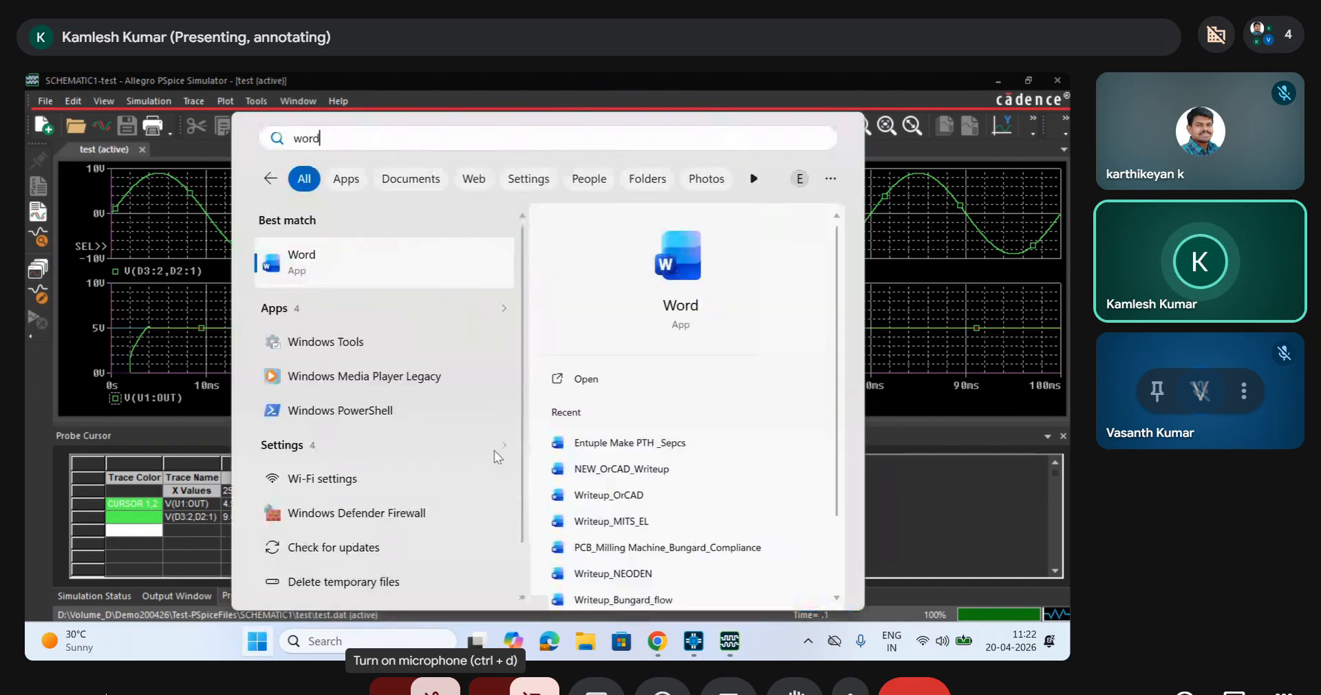
{"action": "key", "text": "Return"}
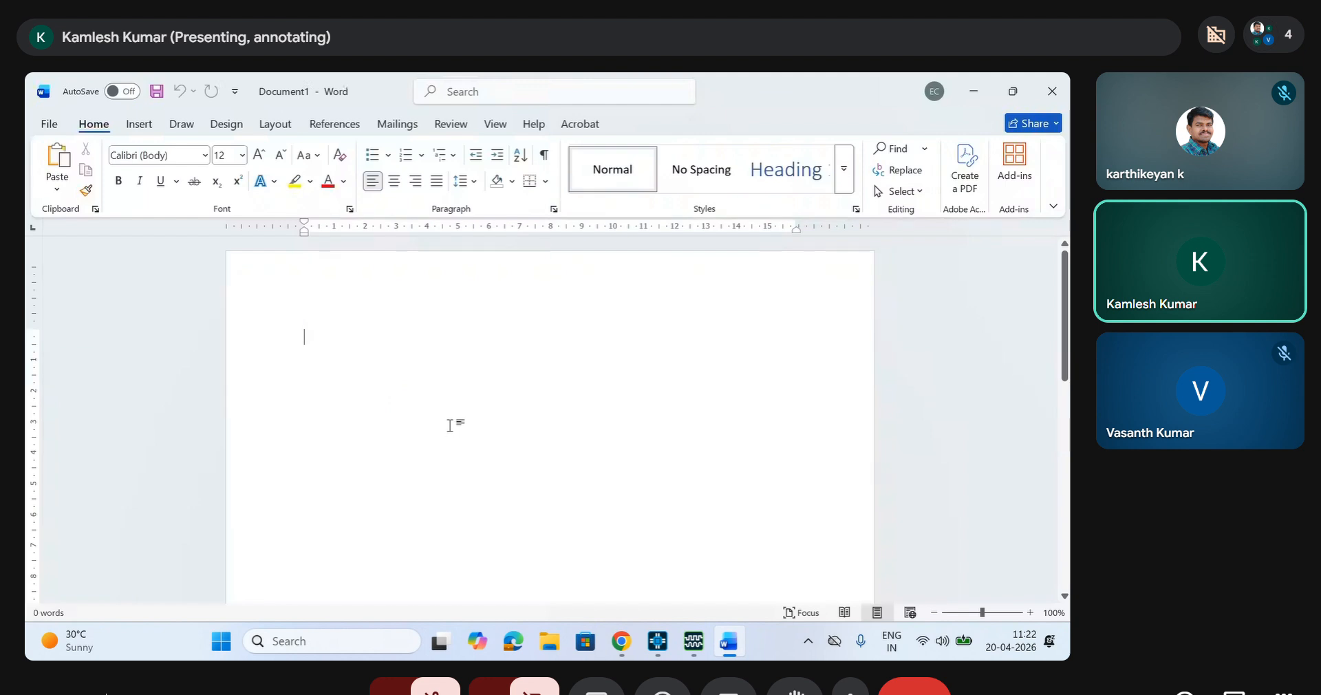
{"action": "key", "text": "ctrl+v"}
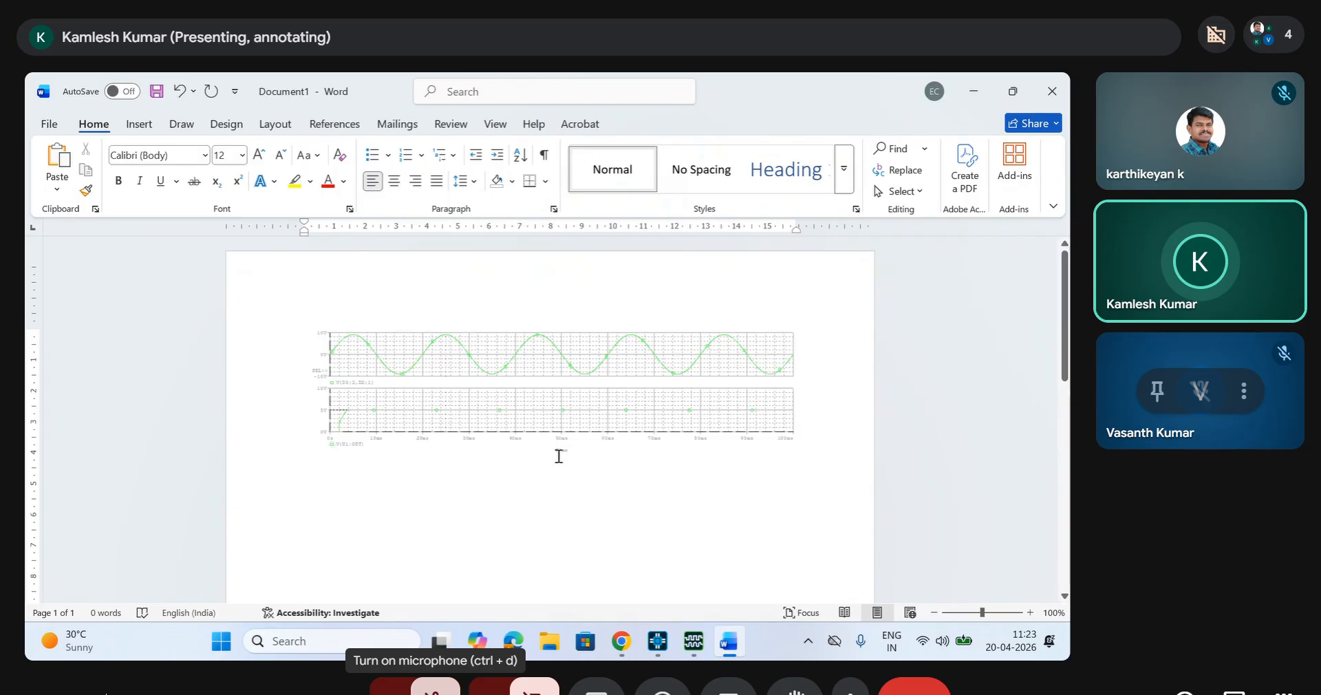
{"action": "key", "text": "ctrl+d"}
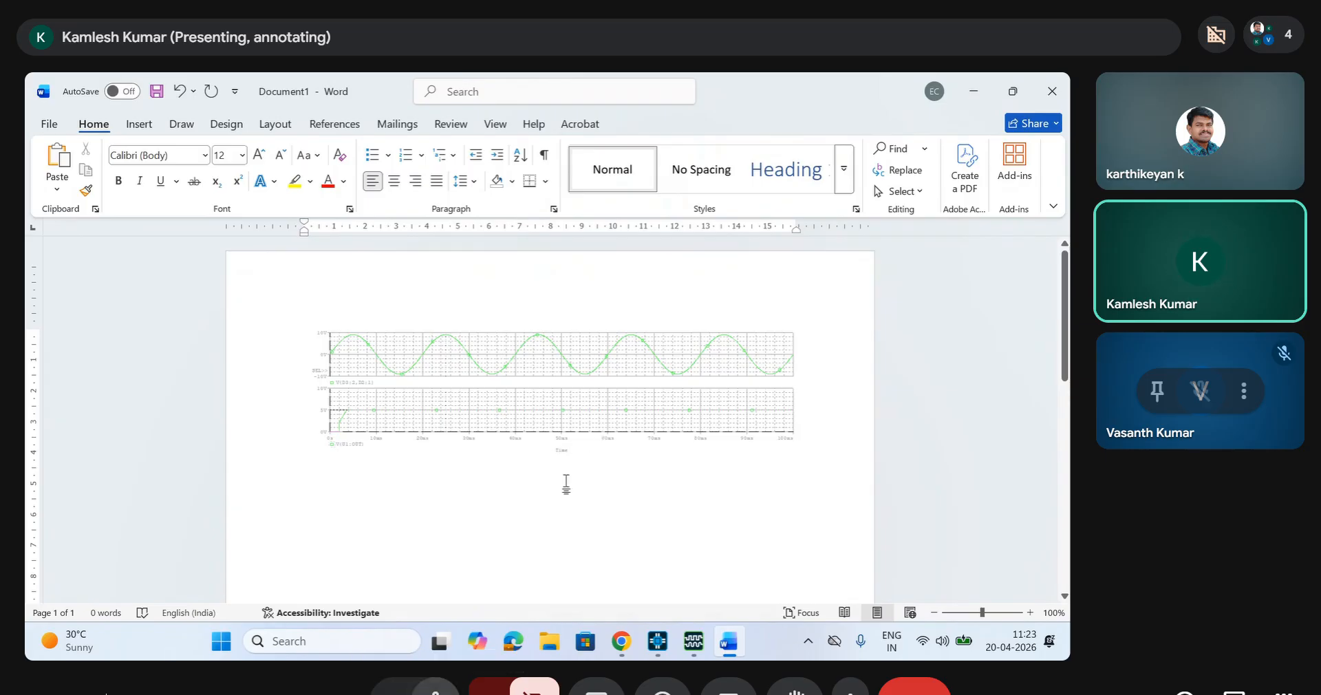
Step: Switch back to Allegro PSpice Simulator and examine which file formats are offered for exporting the simulation data
{"action": "left_click", "coordinate": [657, 647]}
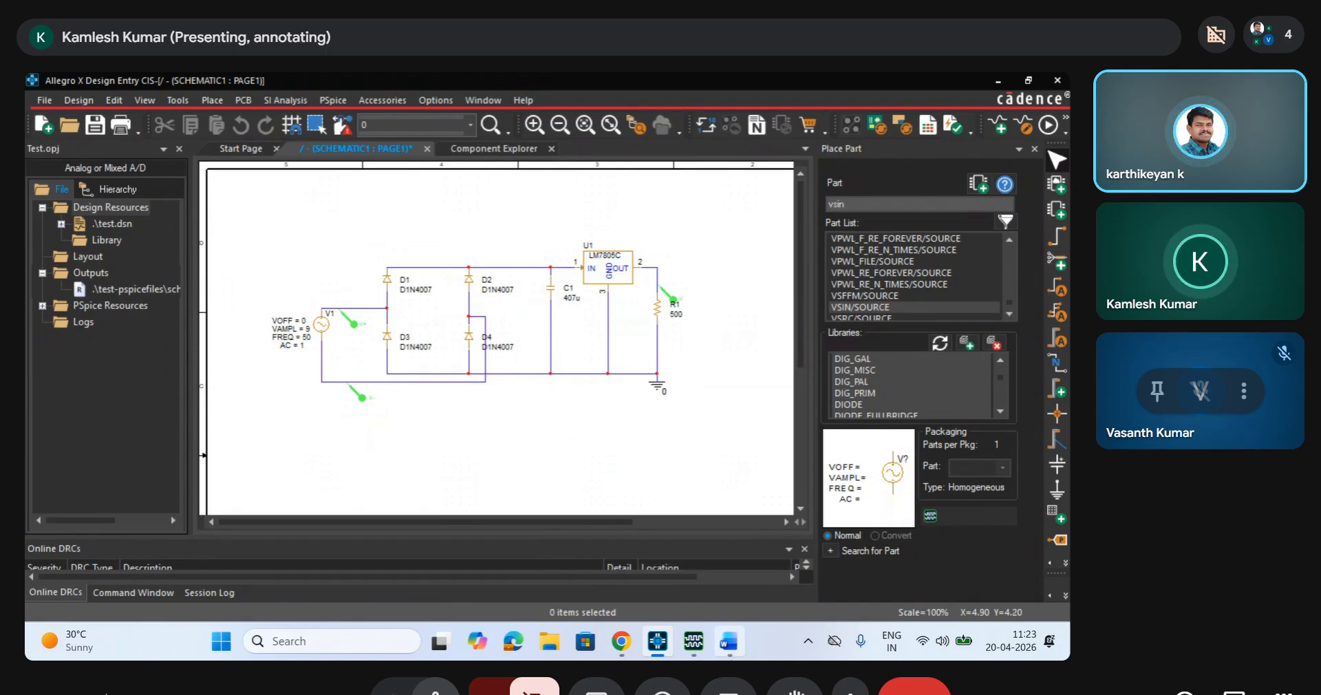
{"action": "left_click", "coordinate": [696, 646]}
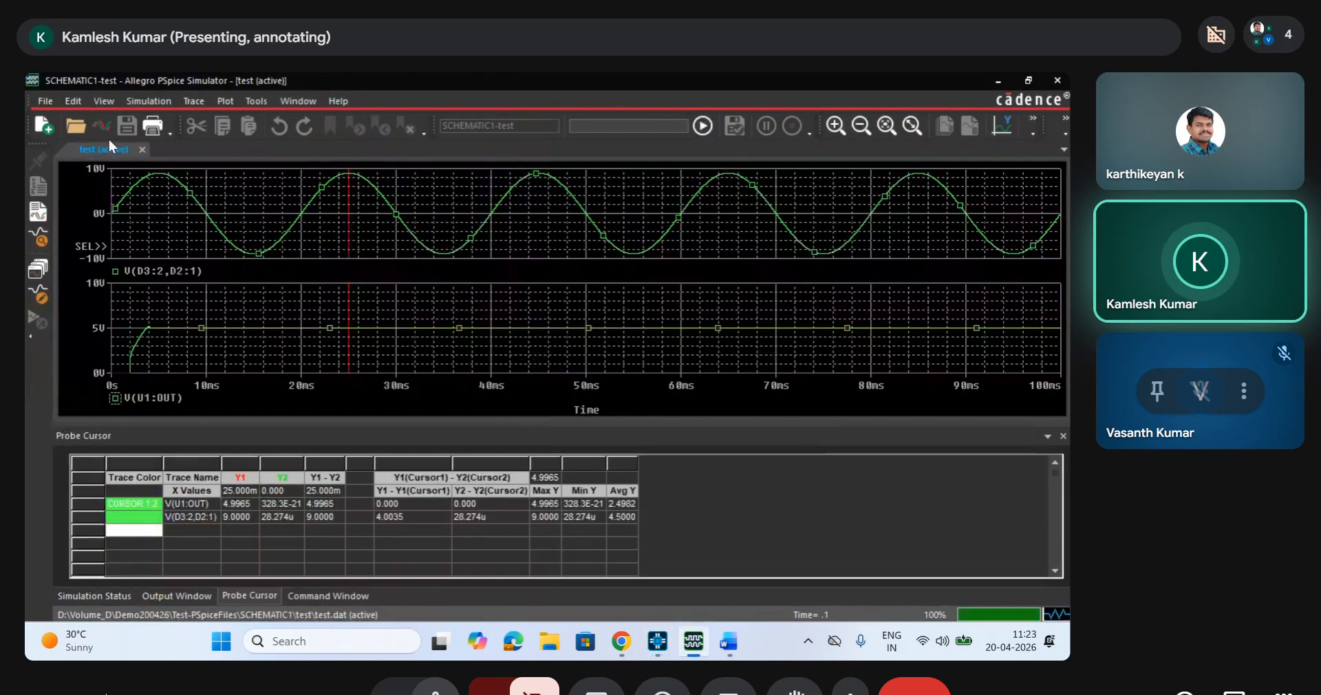
{"action": "left_click", "coordinate": [51, 102]}
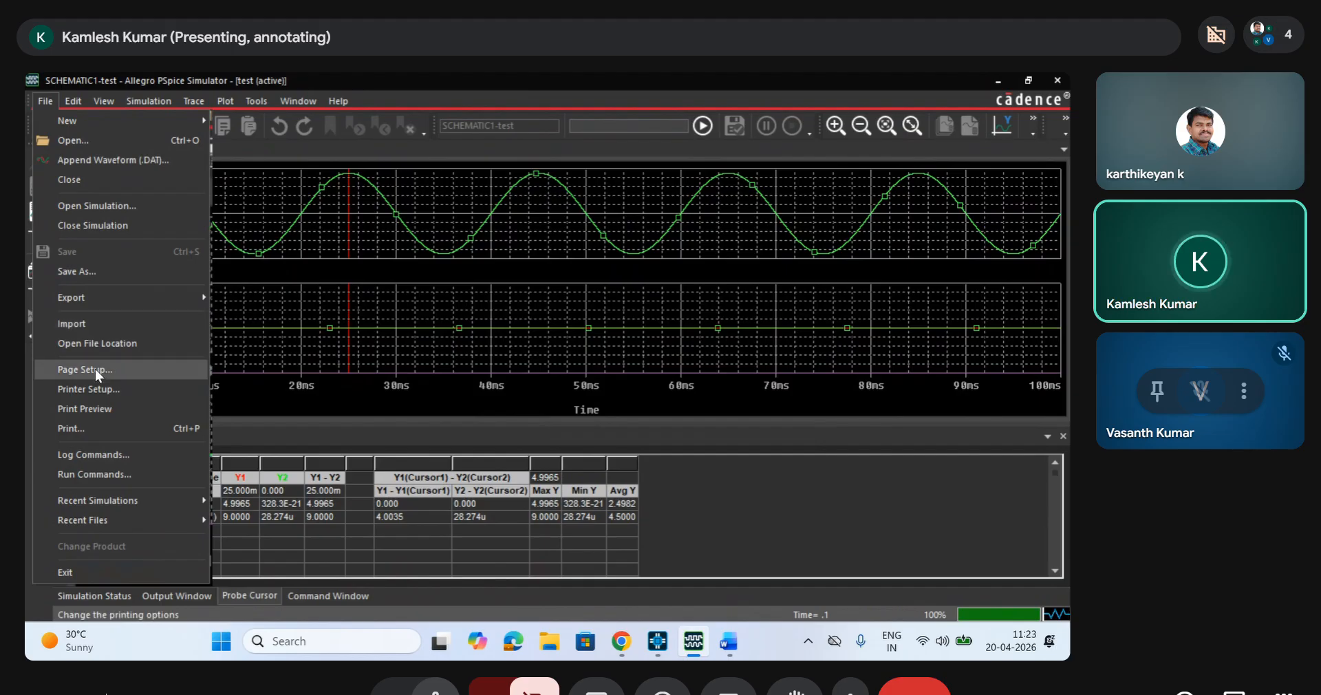
{"action": "mouse_move", "coordinate": [71, 101]}
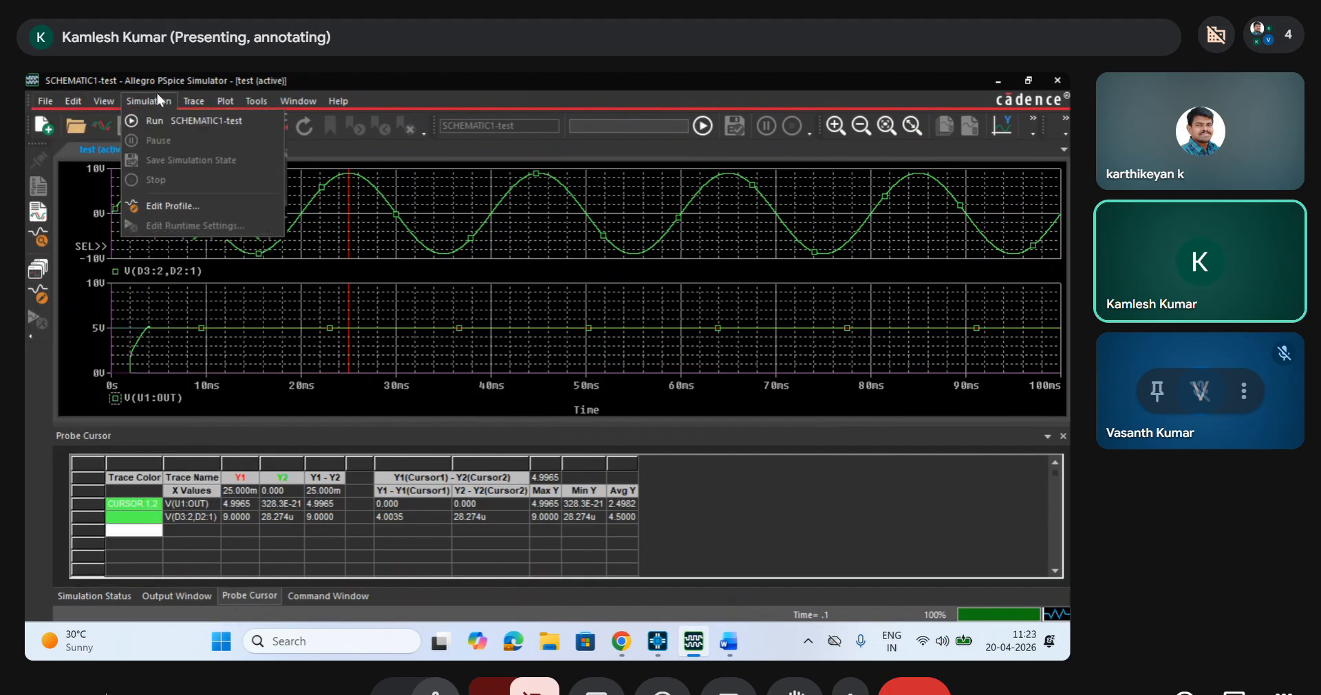
{"action": "mouse_move", "coordinate": [229, 101]}
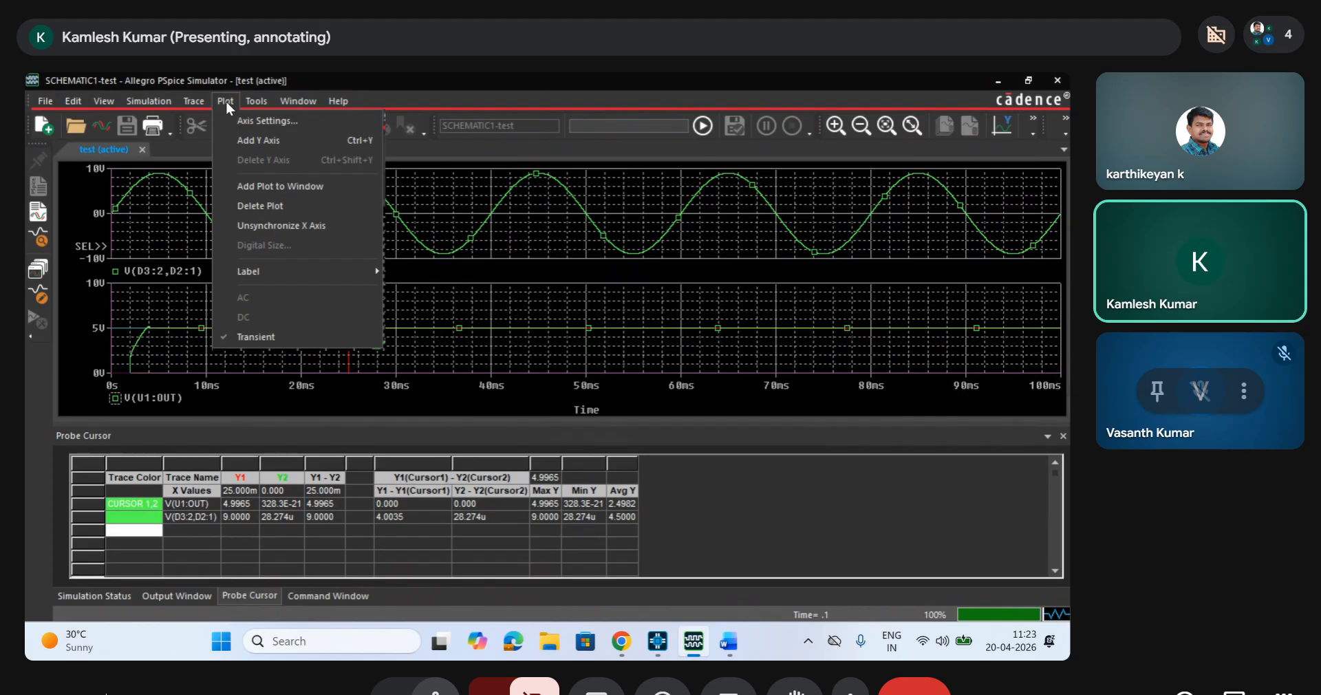
{"action": "mouse_move", "coordinate": [292, 101]}
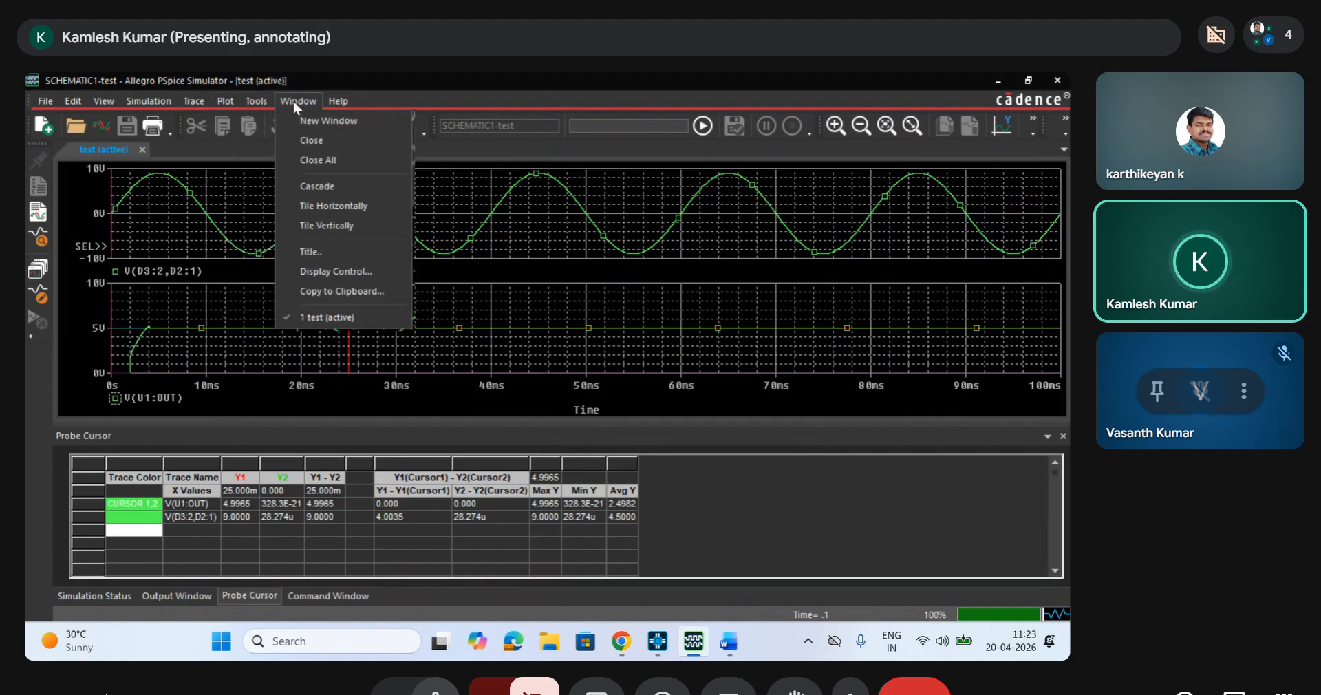
{"action": "left_click", "coordinate": [46, 101]}
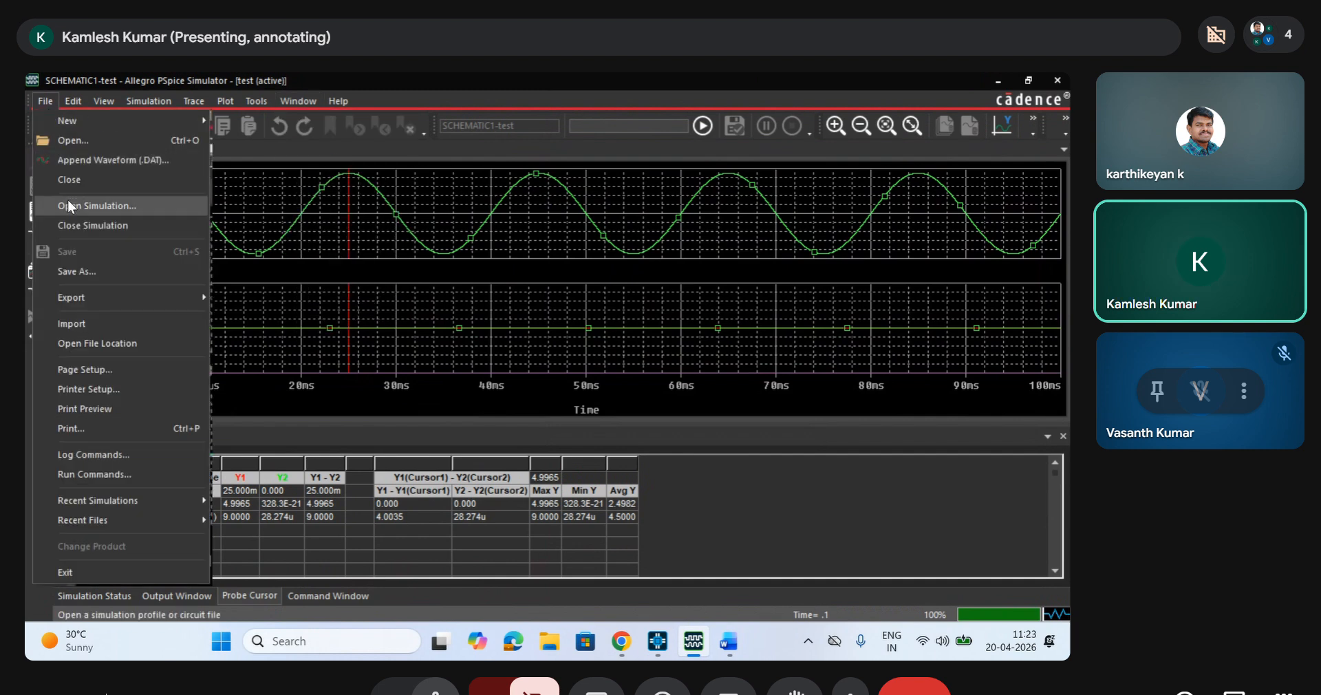
{"action": "mouse_move", "coordinate": [91, 302]}
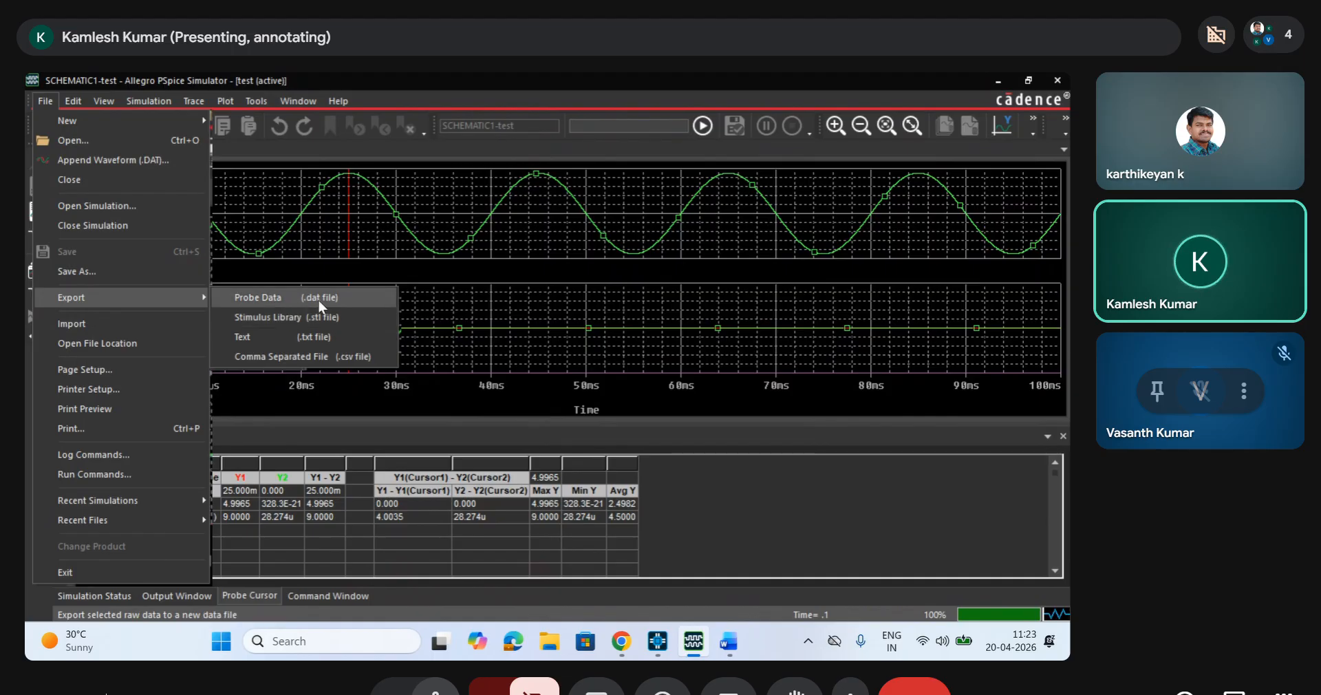
{"action": "left_click", "coordinate": [738, 415]}
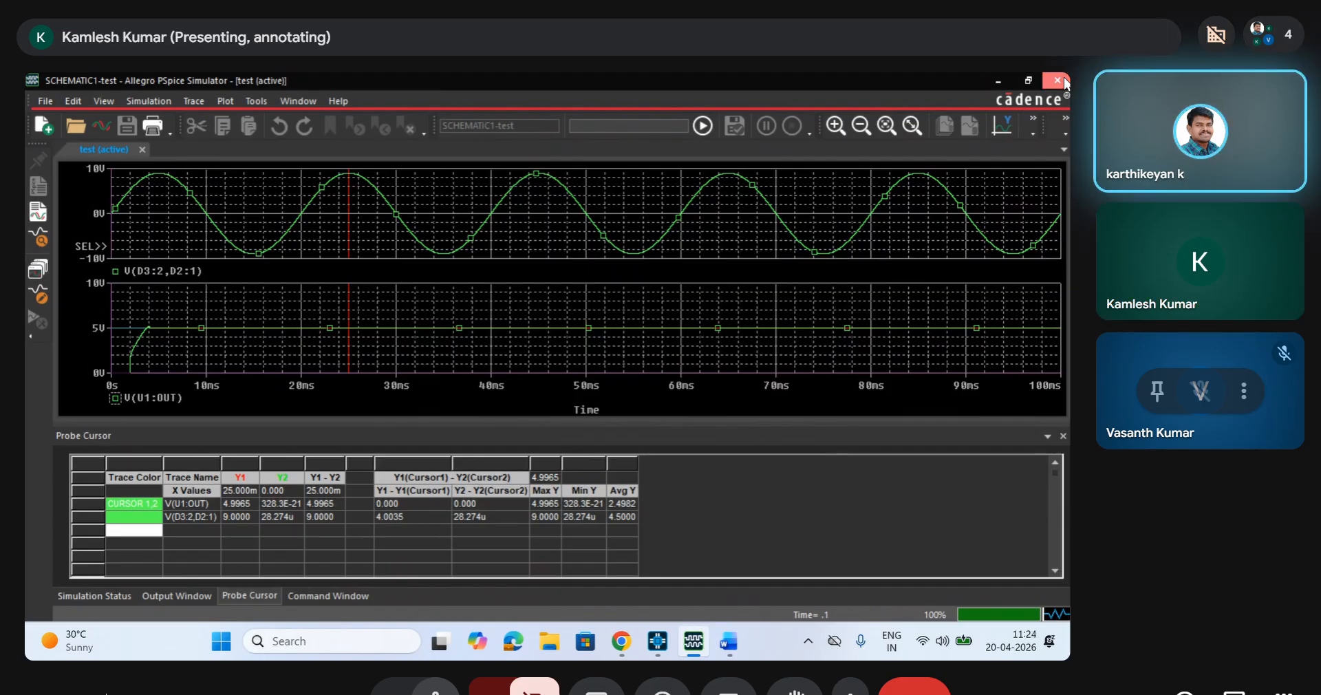
Step: Close the PSpice simulator and delete the sine source V1, the load resistor R1 and the output voltage marker from the schematic
{"action": "left_click", "coordinate": [1064, 80]}
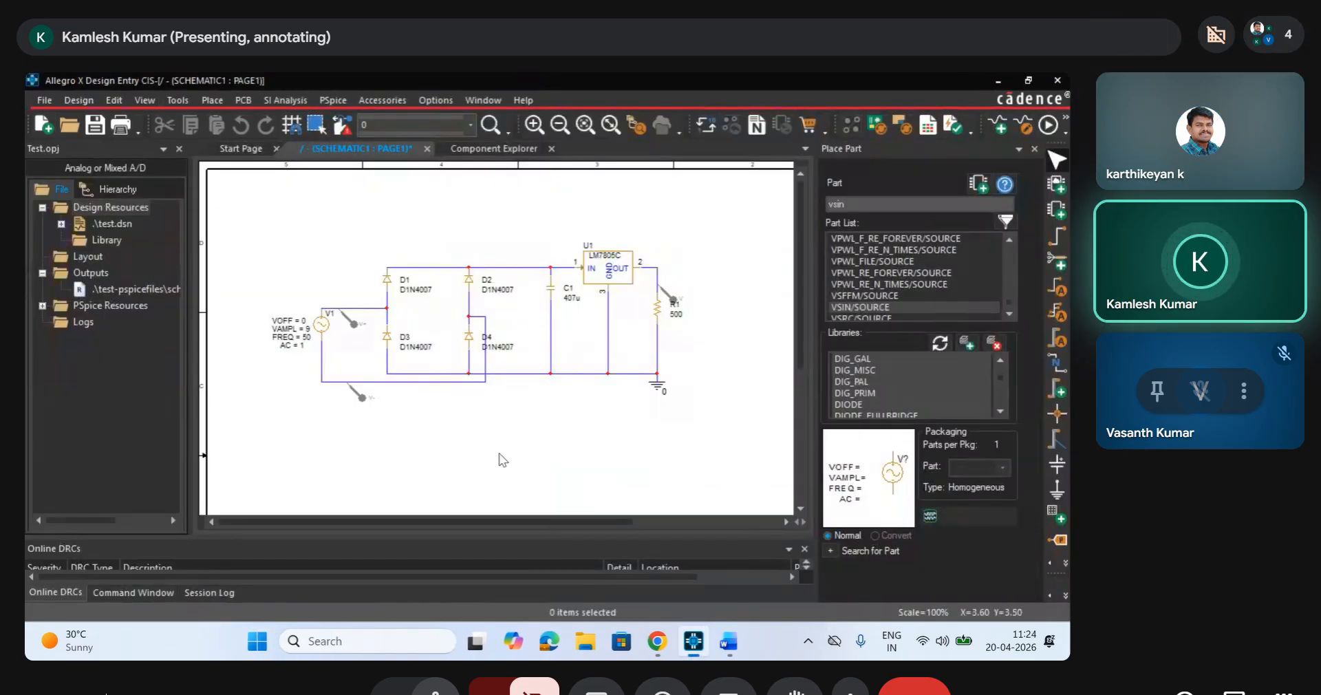
{"action": "left_click", "coordinate": [321, 324]}
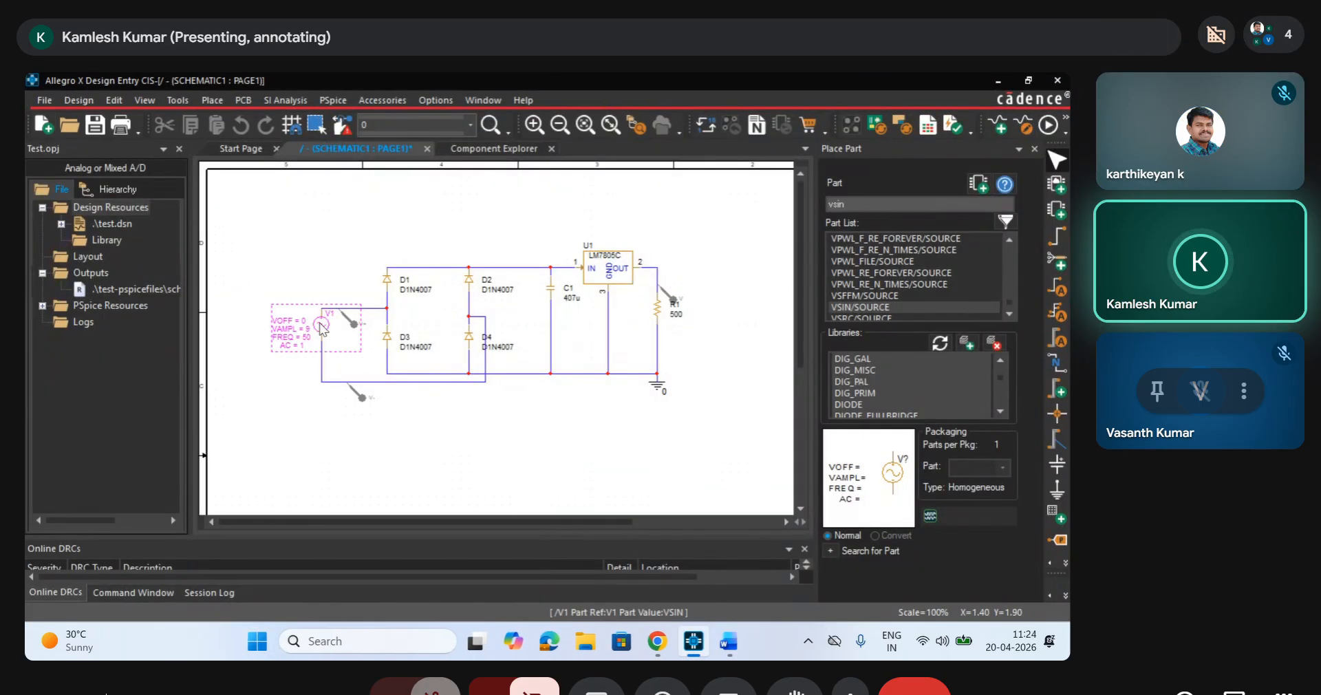
{"action": "key", "text": "Delete"}
{"action": "left_click", "coordinate": [673, 315]}
{"action": "key", "text": "Delete"}
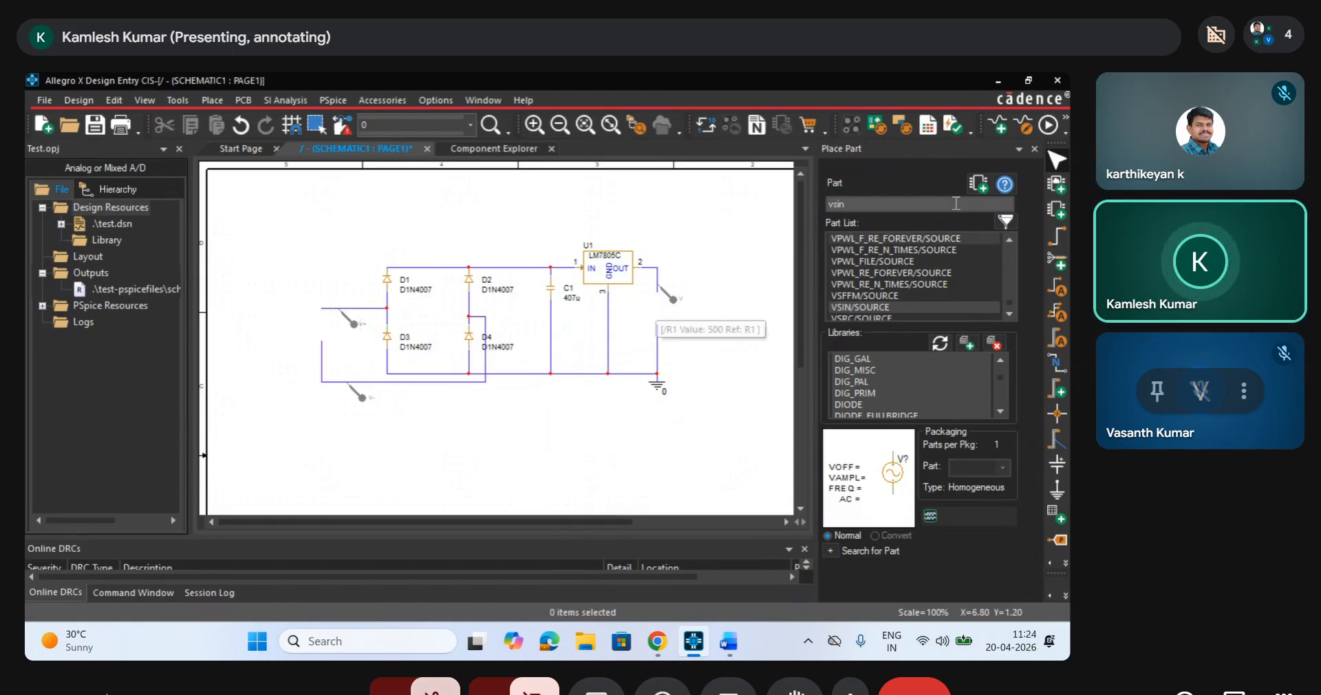
{"action": "left_click", "coordinate": [672, 303]}
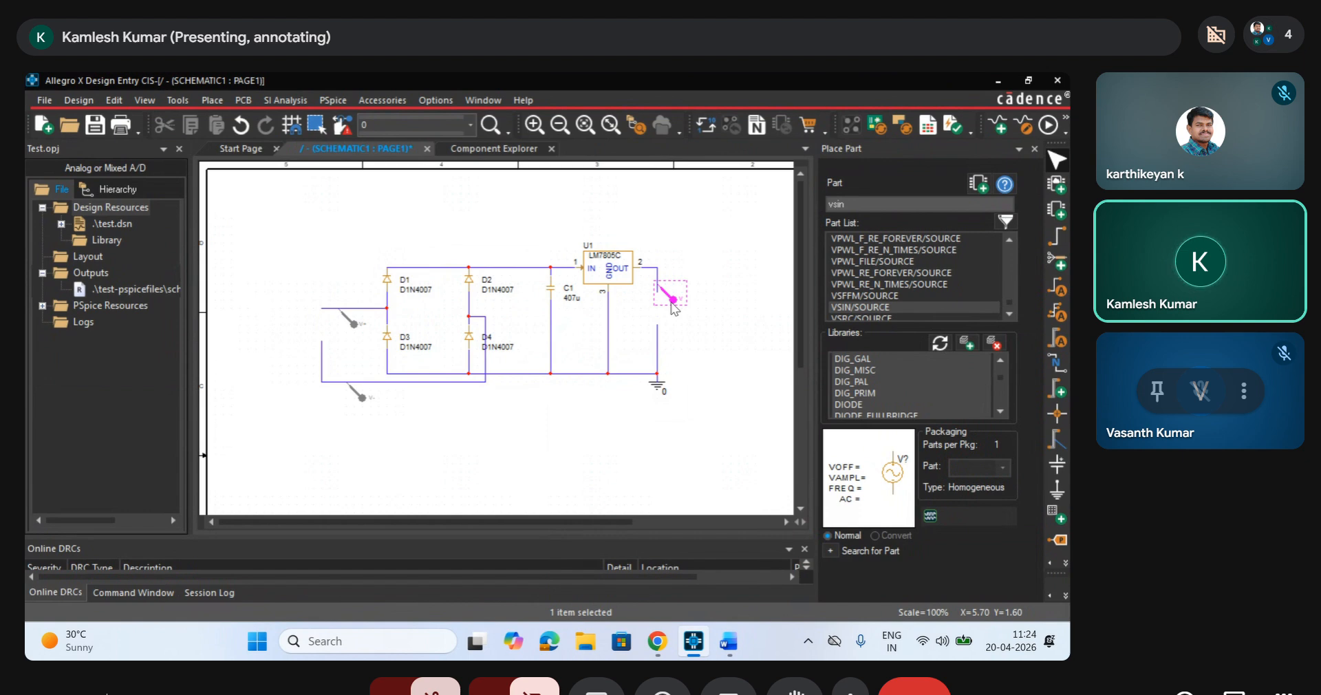
{"action": "key", "text": "Delete"}
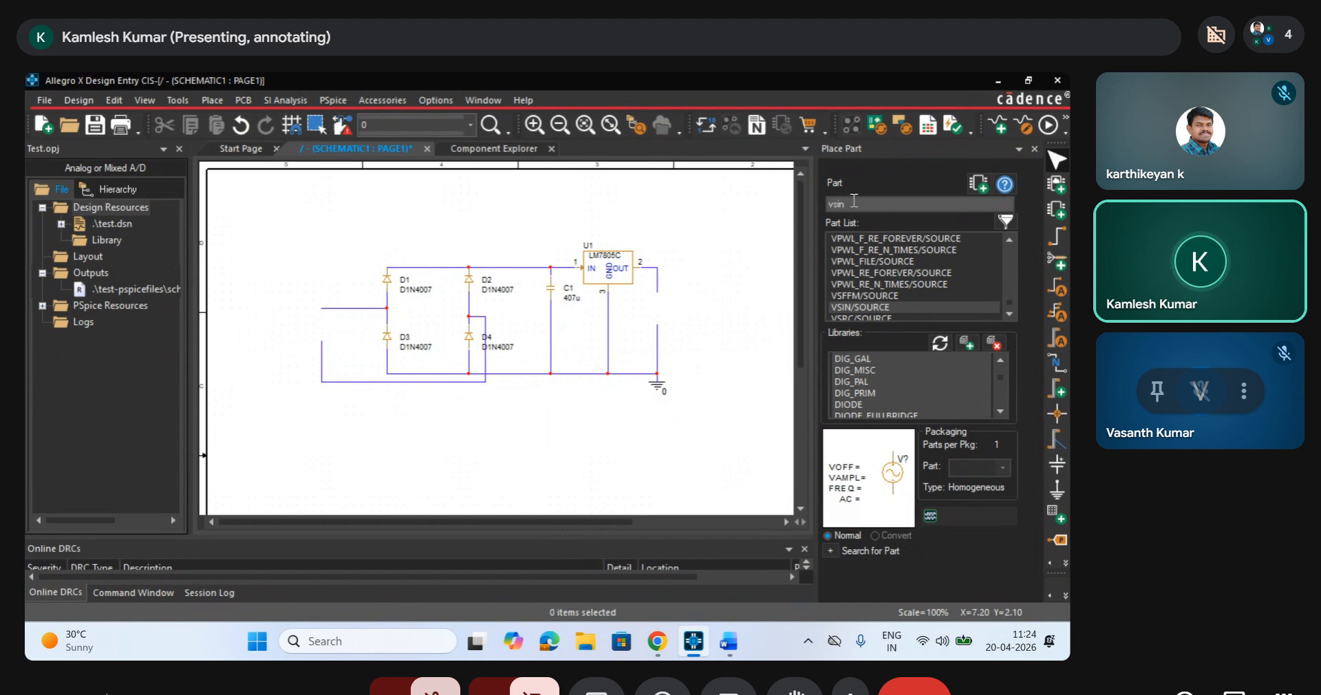
Step: Search for the part con2 and add the Connector library from the parent library folder to the part libraries
{"action": "left_click", "coordinate": [830, 205]}
{"action": "type", "text": "con2"}
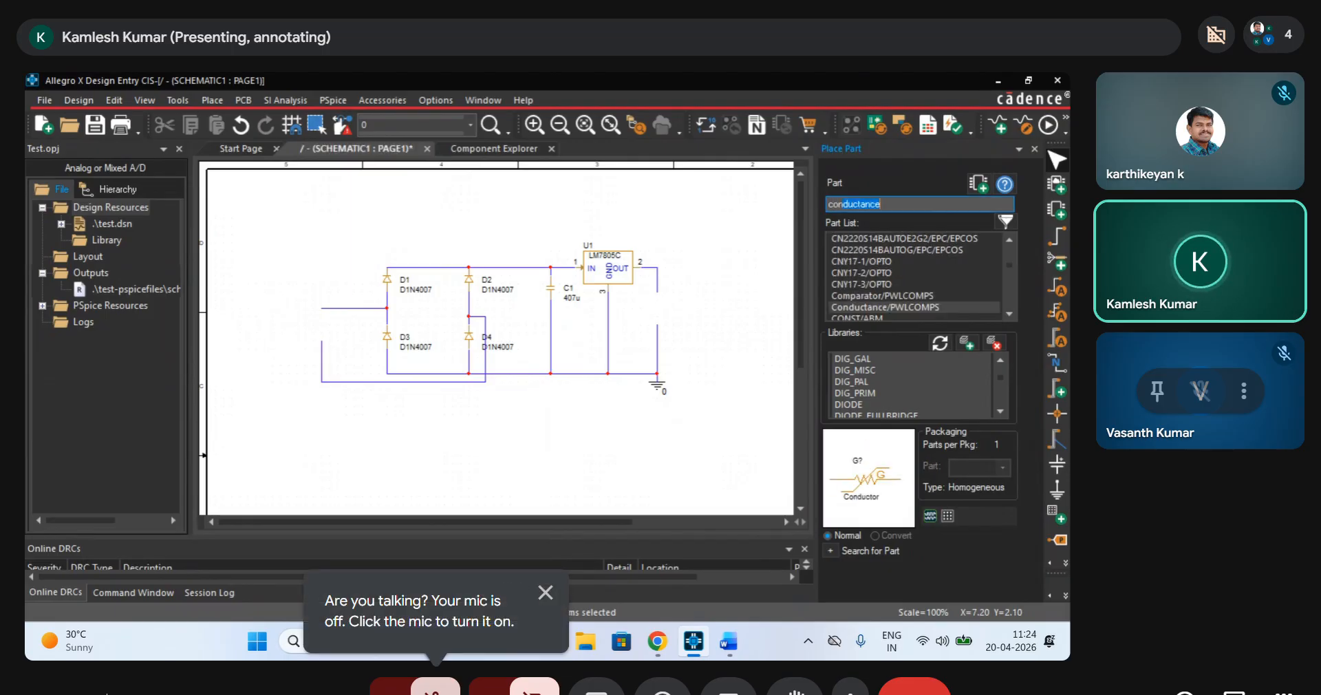
{"action": "left_click", "coordinate": [966, 342]}
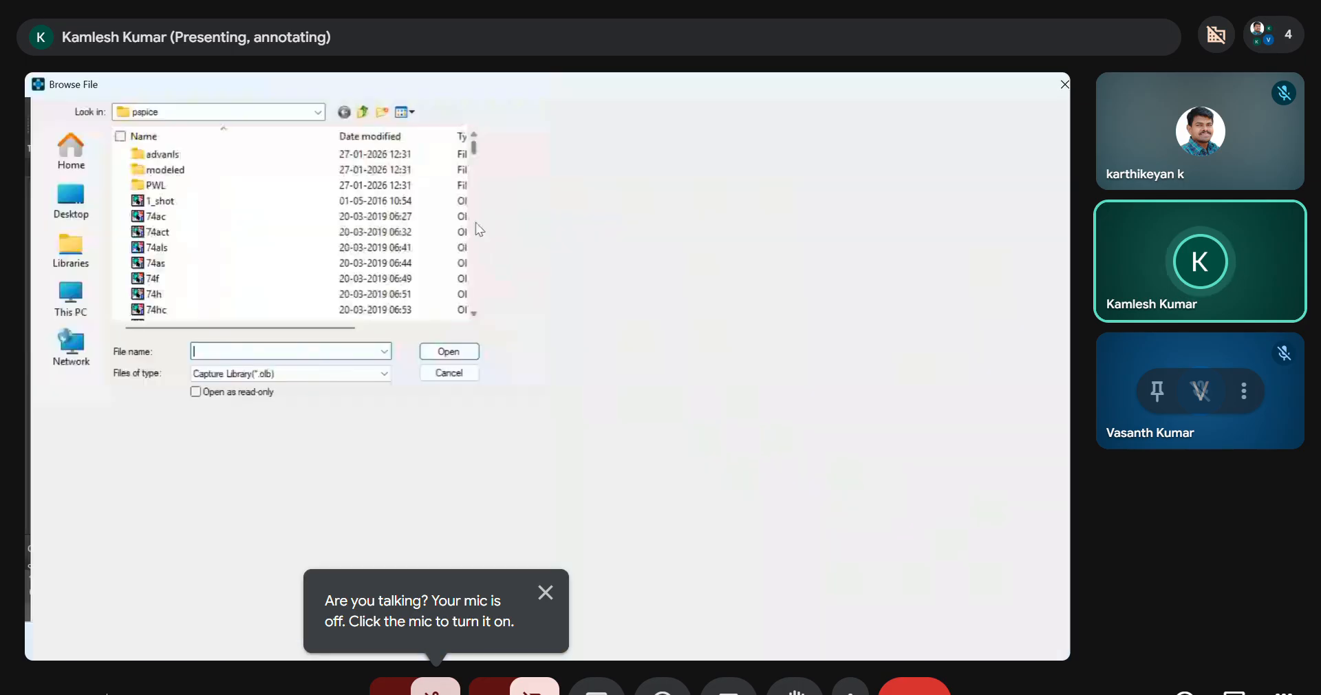
{"action": "left_click", "coordinate": [362, 112]}
{"action": "scroll", "coordinate": [229, 263], "scroll_direction": "down", "scroll_amount": 2}
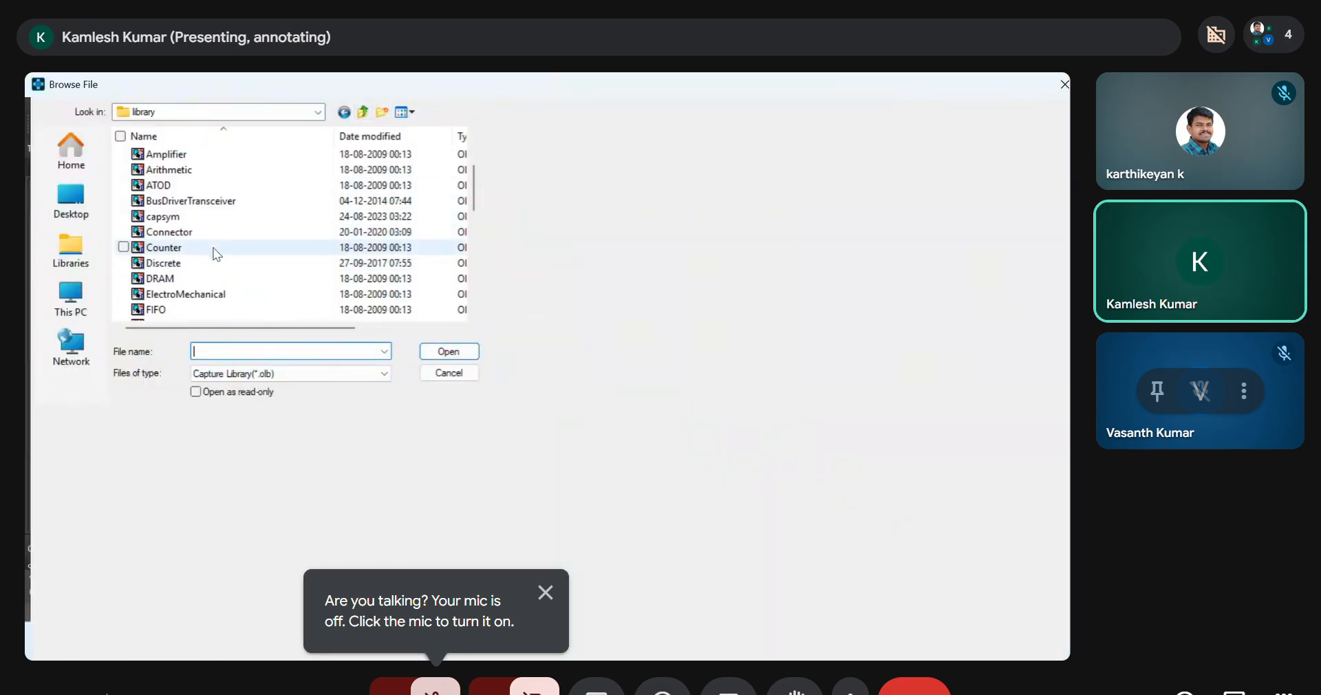
{"action": "left_click", "coordinate": [196, 231]}
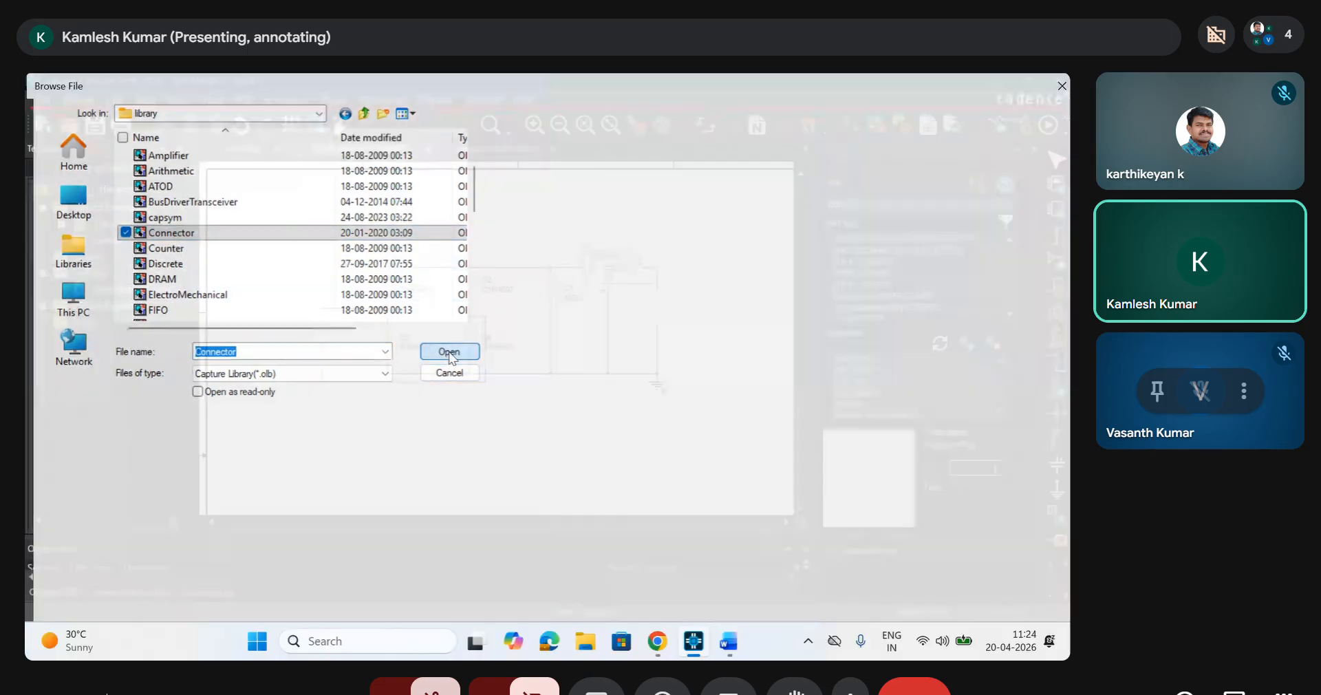
{"action": "left_click", "coordinate": [449, 351]}
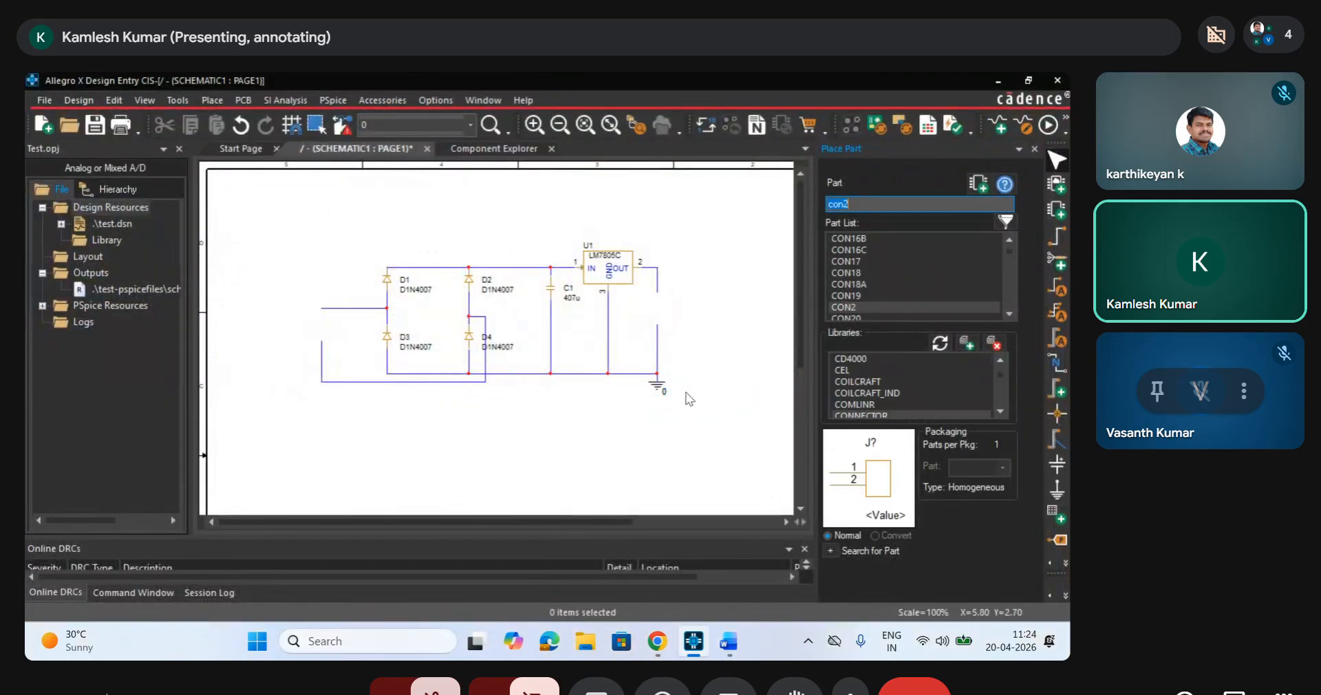
Step: Place one CON2 connector at the rectifier's input and another at the regulator's output in place of the resistor
{"action": "left_click", "coordinate": [978, 184]}
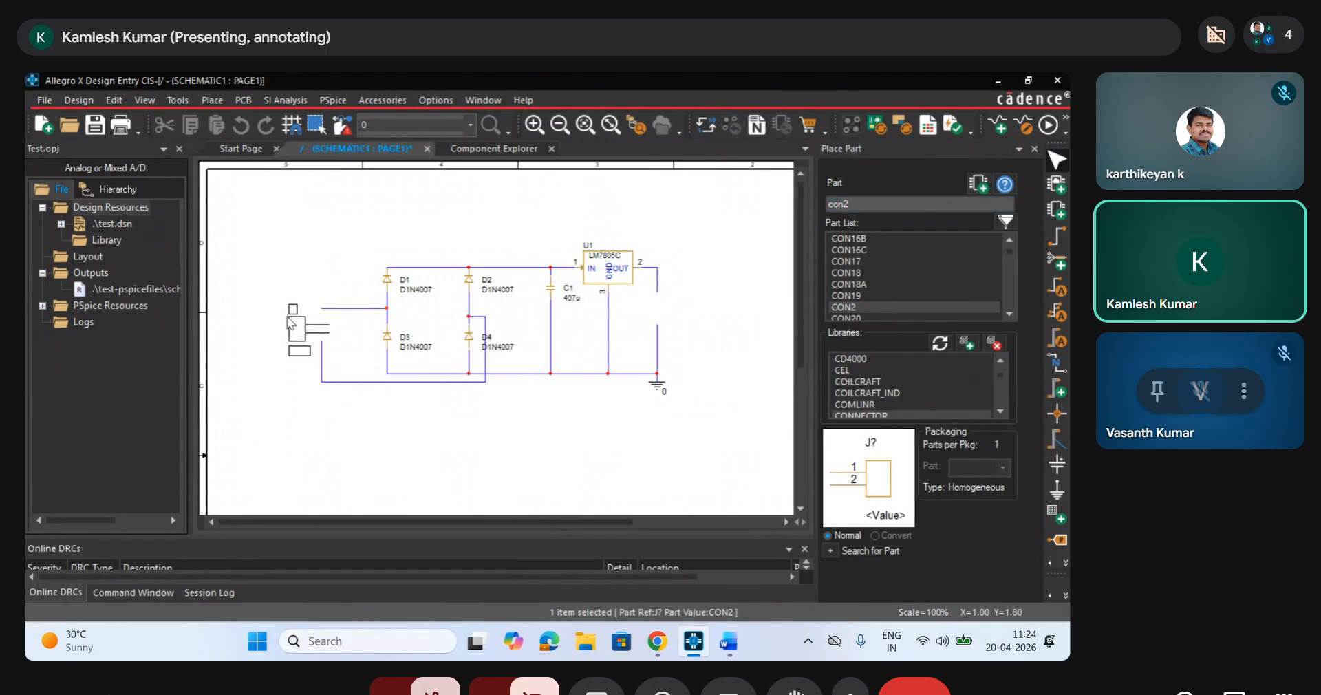
{"action": "left_click", "coordinate": [282, 325]}
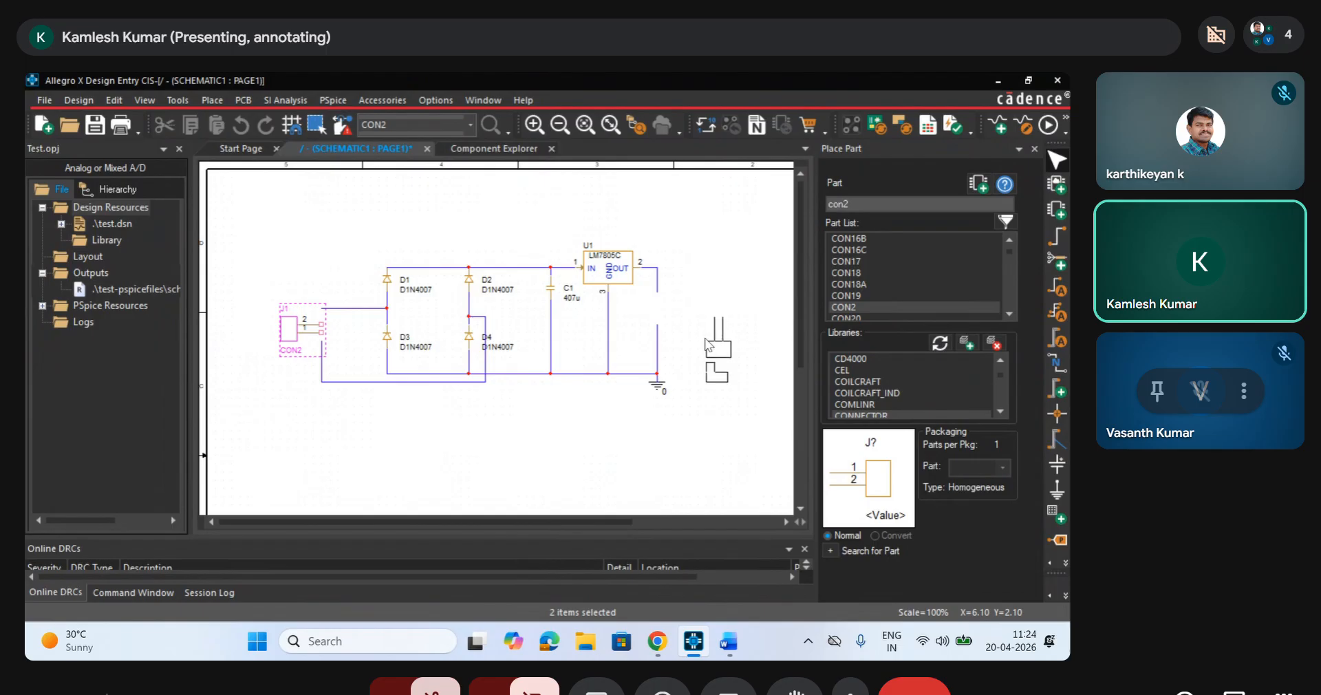
{"action": "left_click", "coordinate": [691, 309]}
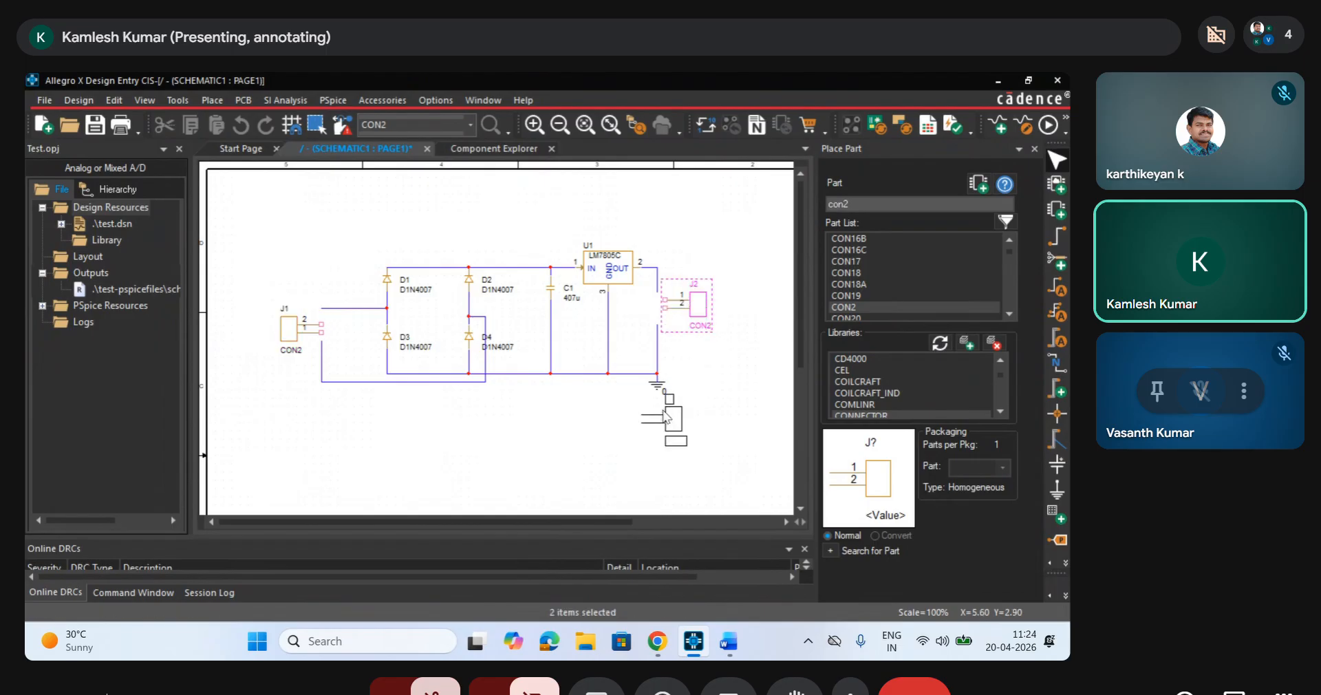
{"action": "key", "text": "Escape"}
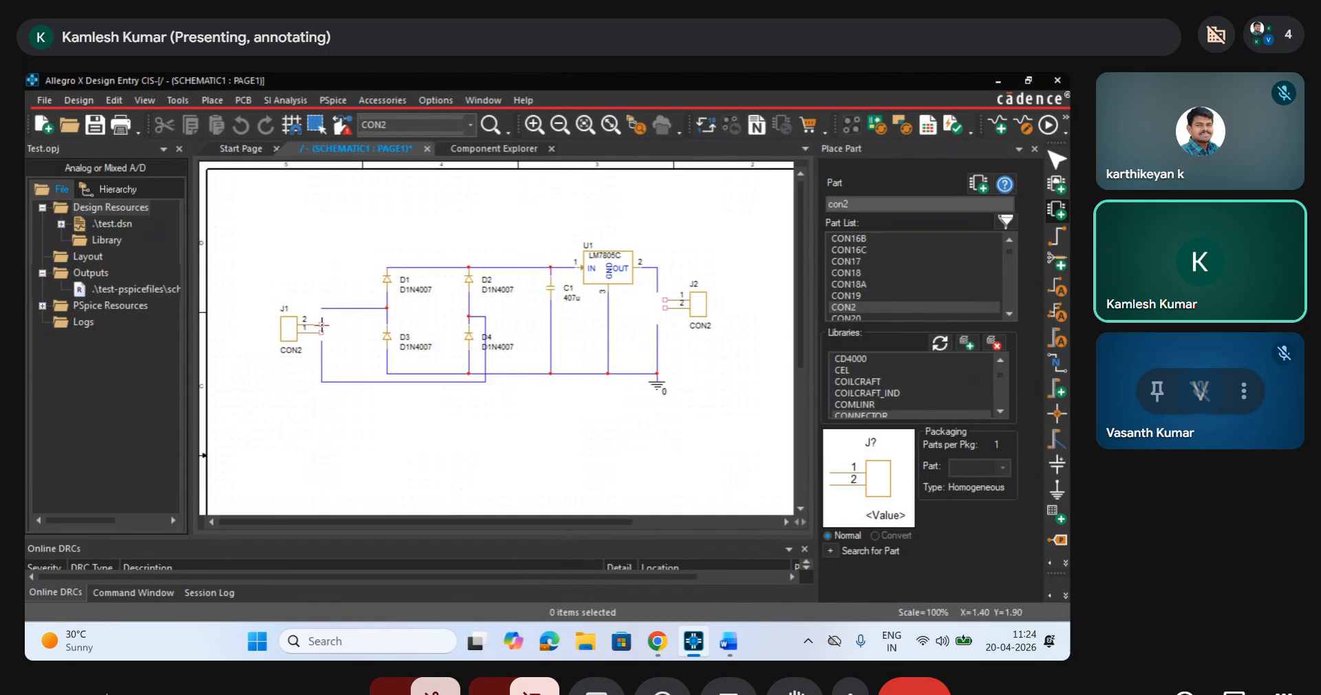
Step: Wire connector J1 to the two bridge input lines and connector J2 to the regulator output and the ground line
{"action": "left_click", "coordinate": [321, 308]}
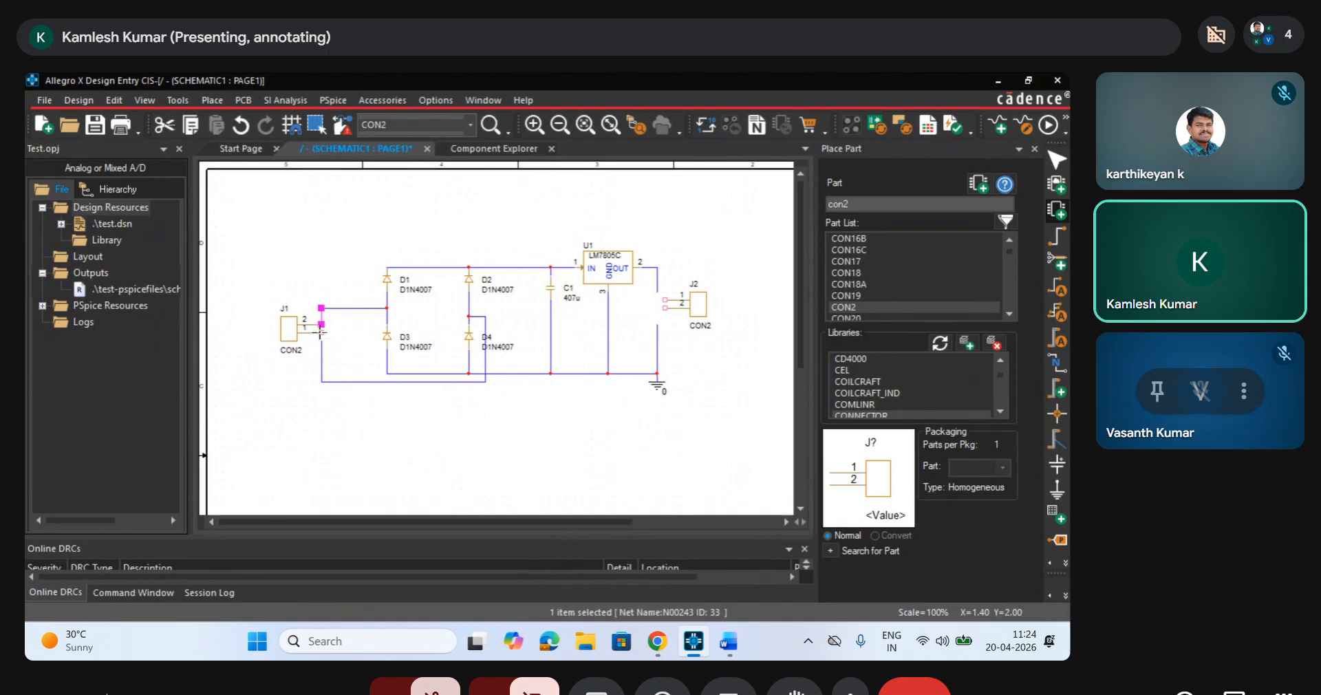
{"action": "left_click", "coordinate": [320, 346]}
{"action": "left_click", "coordinate": [657, 290]}
{"action": "left_click", "coordinate": [665, 299]}
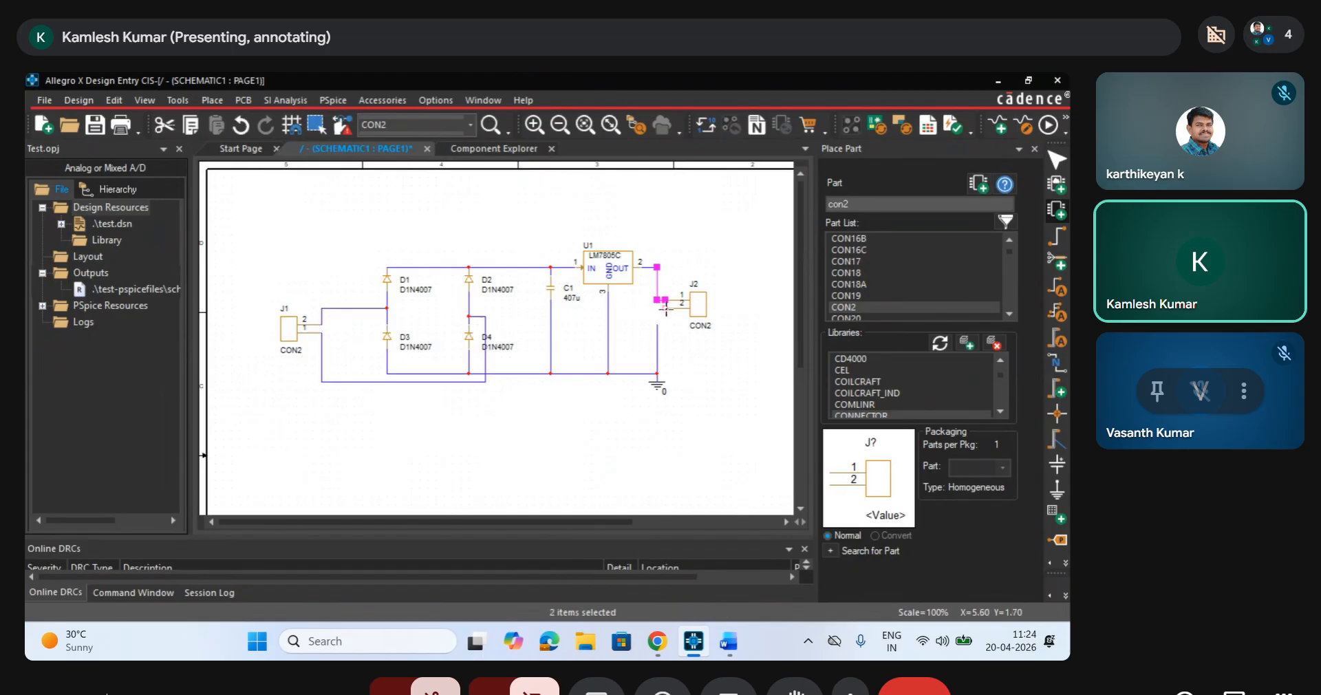
{"action": "left_click", "coordinate": [665, 308]}
{"action": "left_click", "coordinate": [657, 374]}
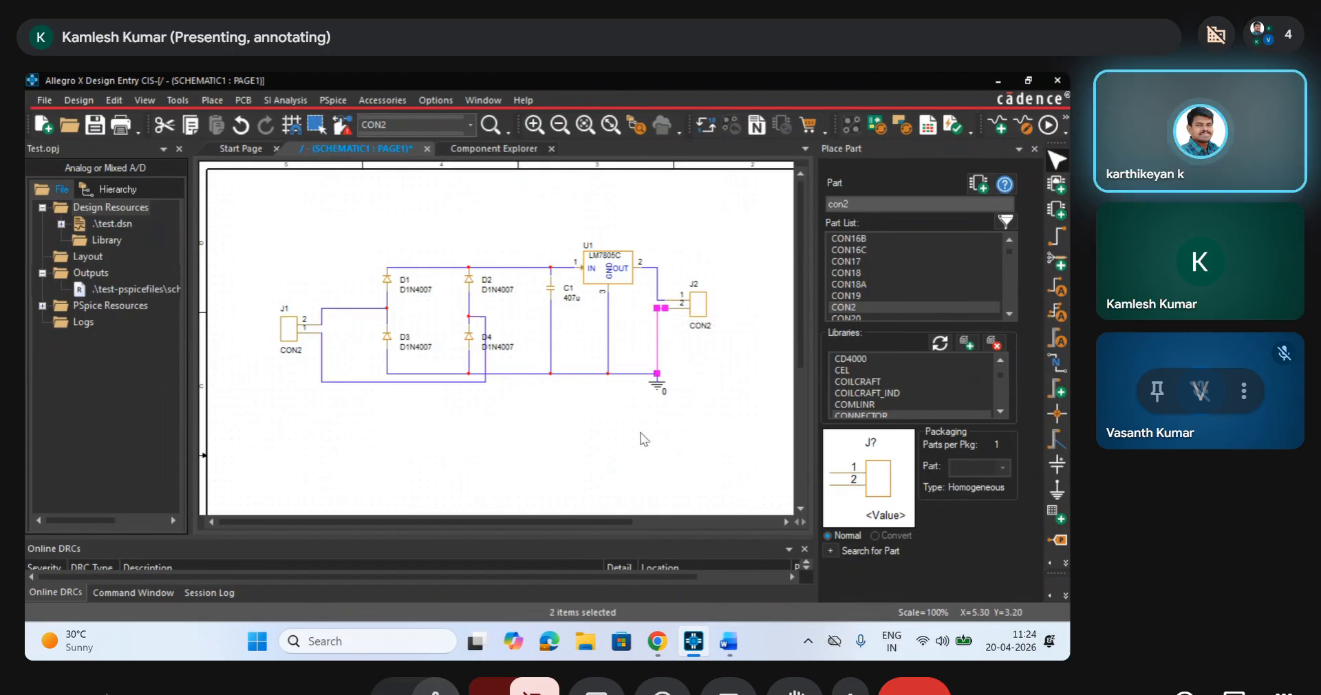
{"action": "key", "text": "Escape"}
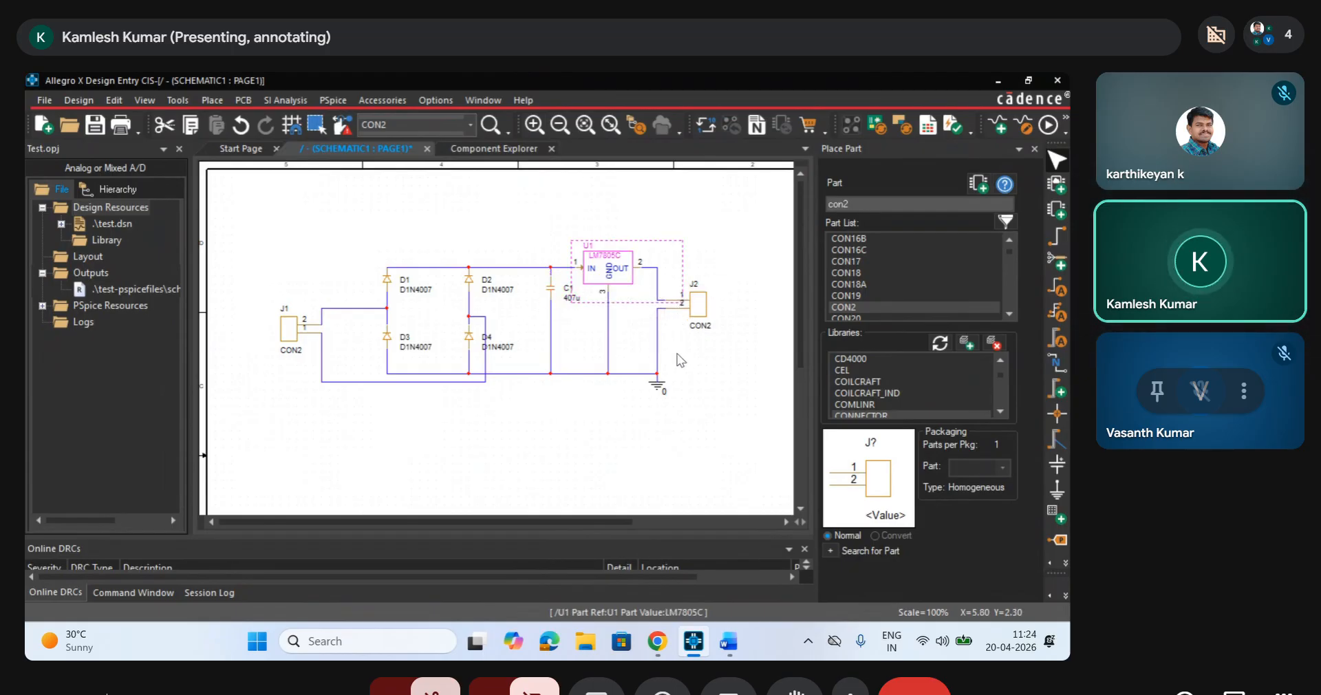
Step: Undo the connector wiring and placement and the deletion of the 500 ohm load resistor
{"action": "left_click", "coordinate": [596, 417]}
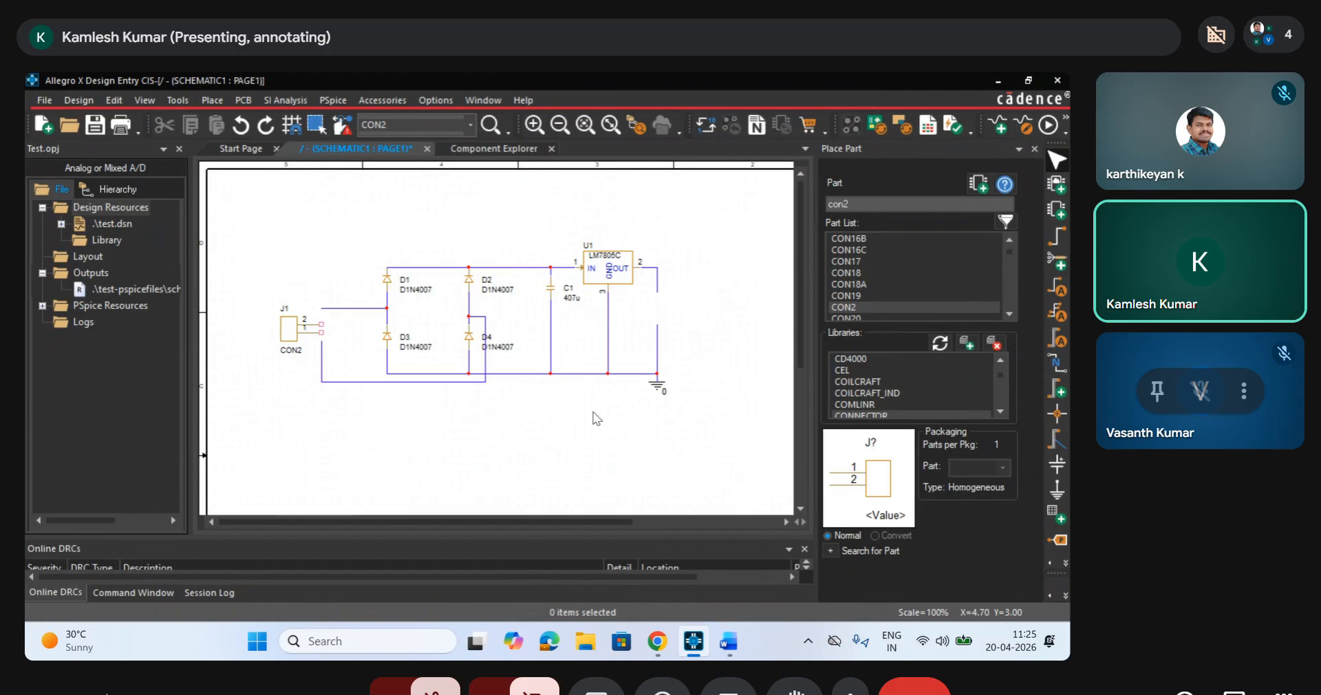
{"action": "key", "text": "ctrl+z"}
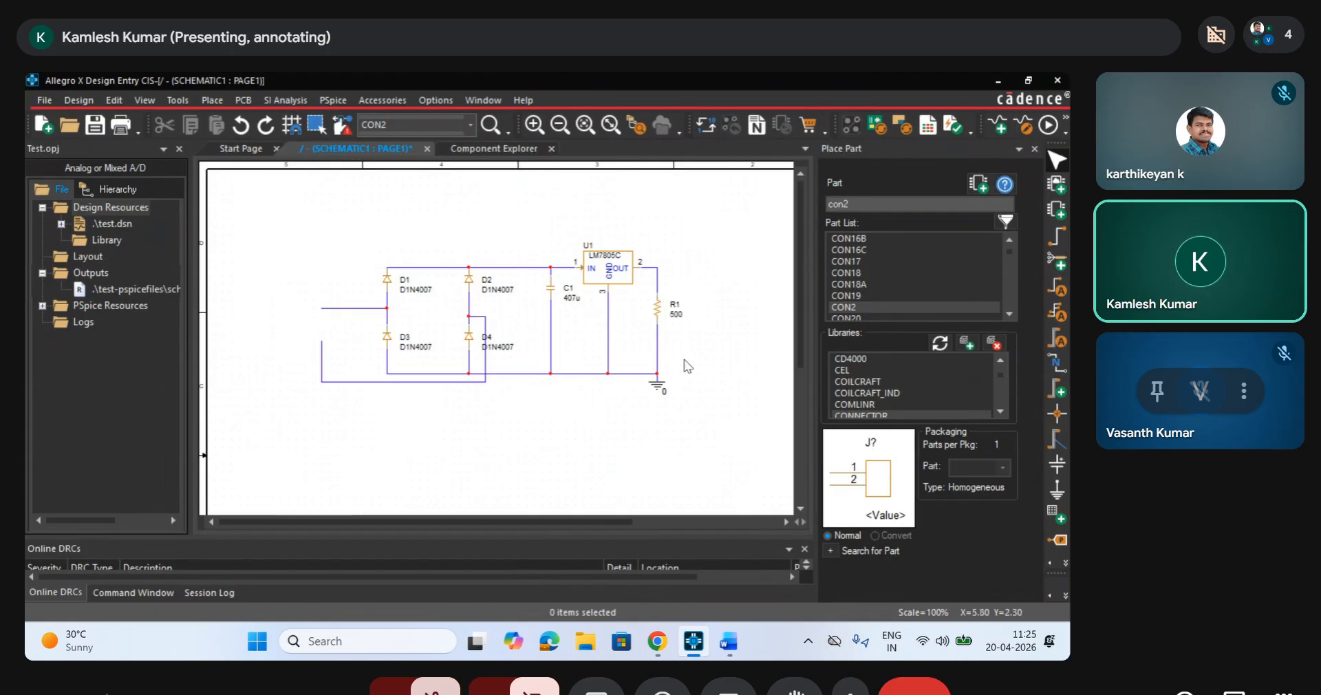
Step: Place one CON2 connector facing the rectifier's input wires and a second one beside load resistor R1, with its pins facing the resistor
{"action": "left_click", "coordinate": [978, 183]}
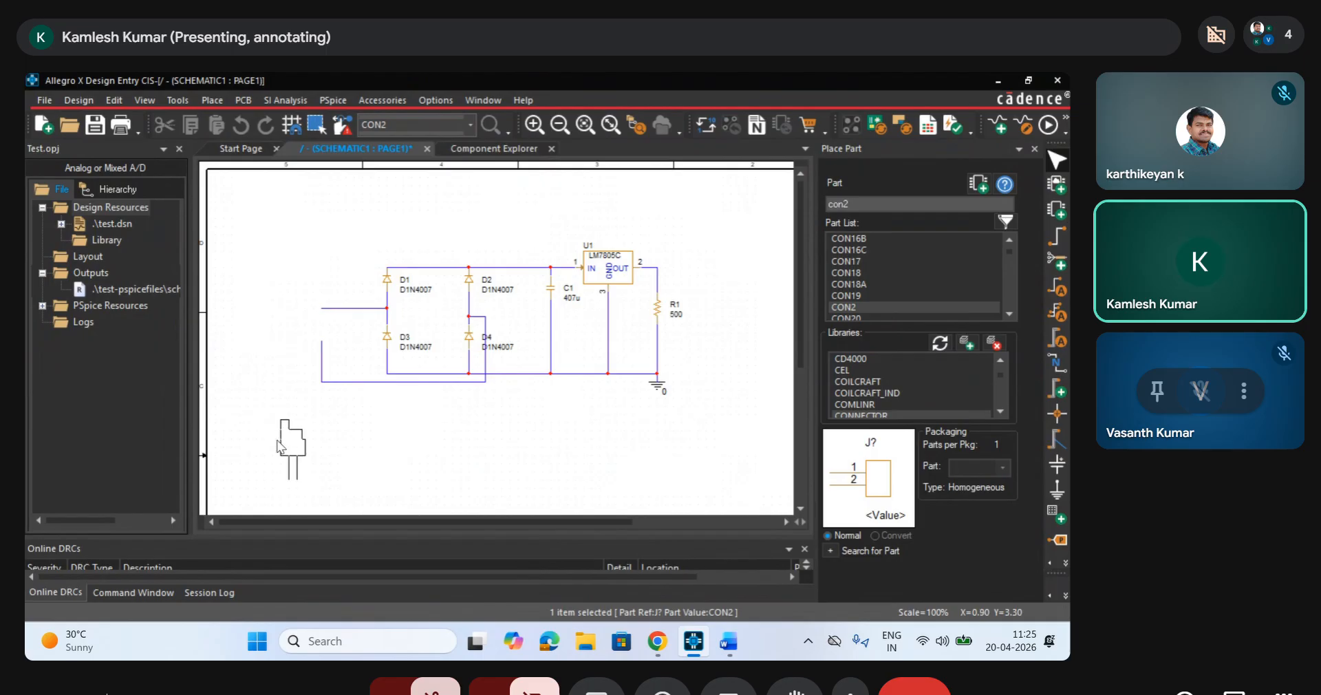
{"action": "key", "text": "r"}
{"action": "left_click", "coordinate": [284, 329]}
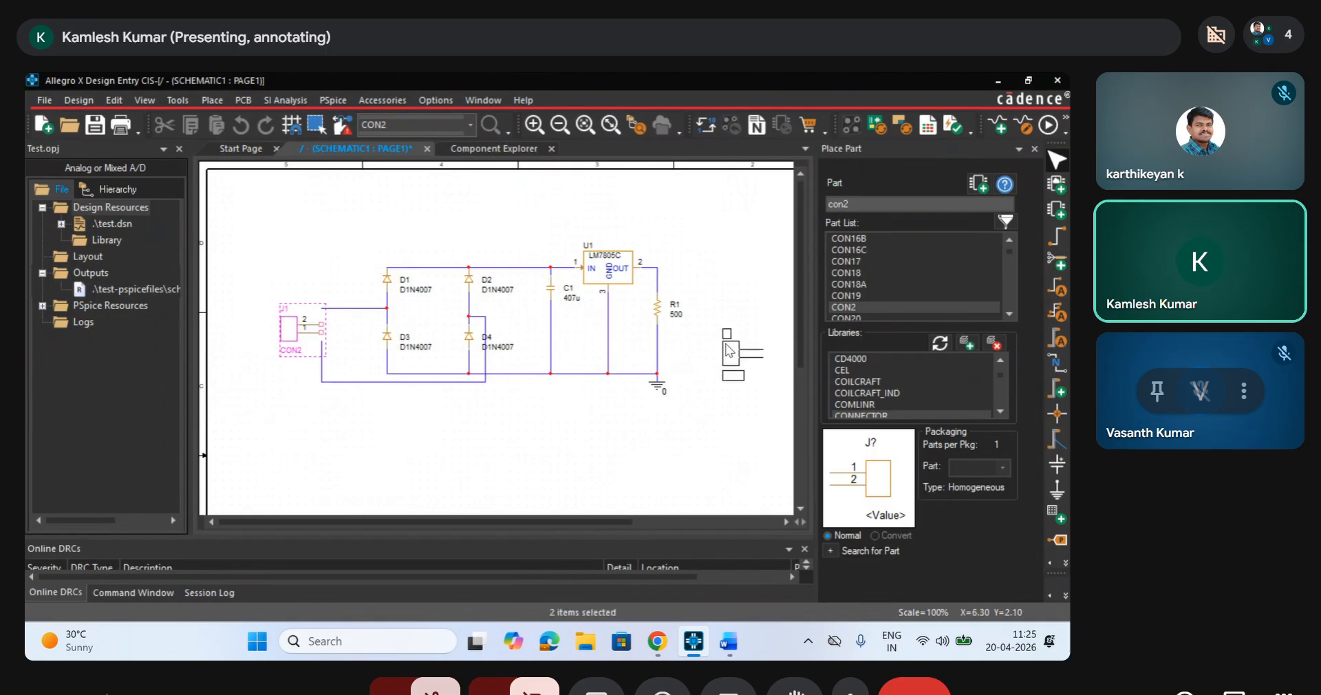
{"action": "key", "text": "r"}
{"action": "key", "text": "r"}
{"action": "left_click", "coordinate": [706, 331]}
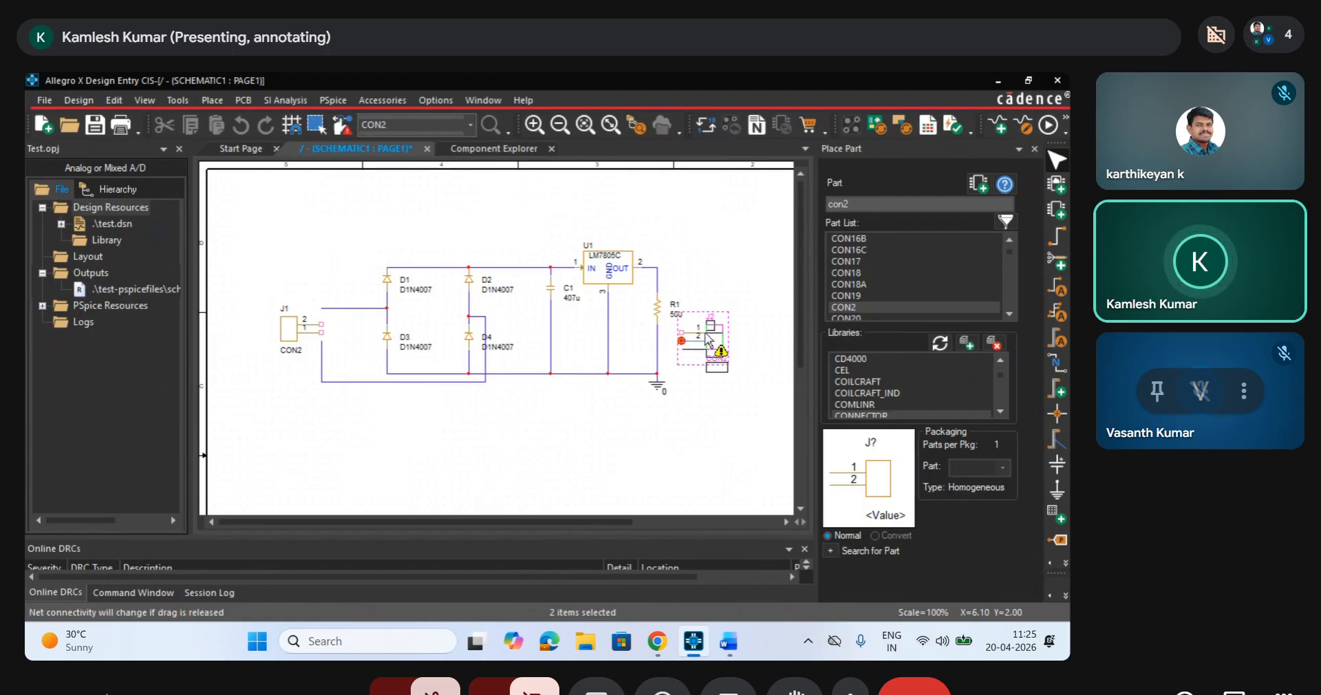
{"action": "key", "text": "Escape"}
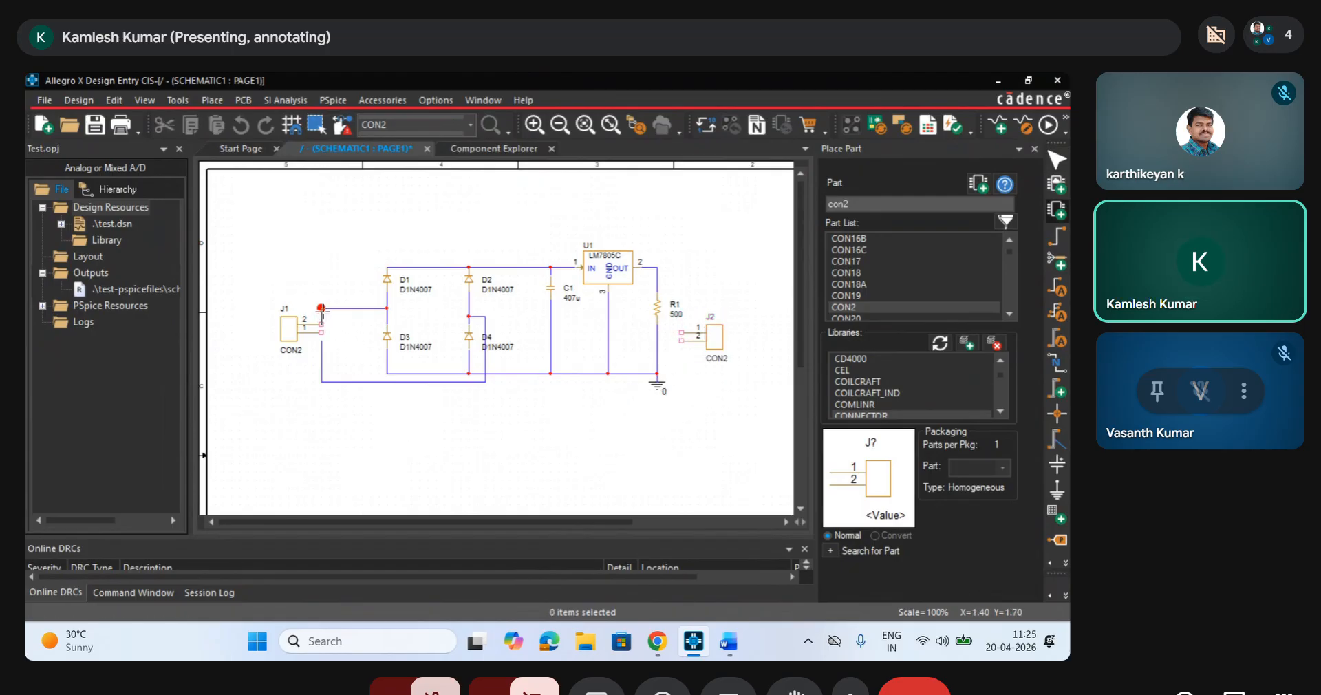
Step: Wire pins 2 and 1 of input connector J1 to the upper and lower bridge input lines
{"action": "left_click", "coordinate": [321, 309]}
{"action": "left_click", "coordinate": [322, 332]}
{"action": "left_click", "coordinate": [322, 341]}
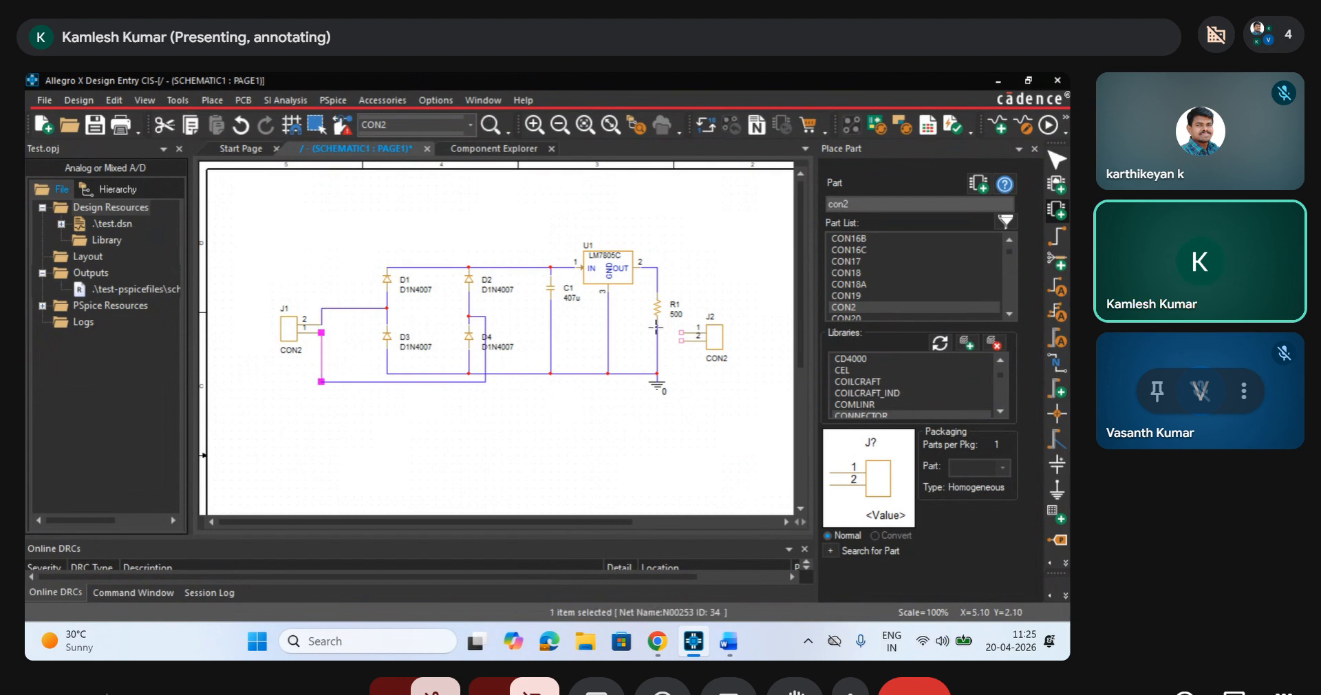
Step: Wire pin 1 of output connector J2 to the regulator output node and pin 2 to the ground line
{"action": "left_click", "coordinate": [657, 268]}
{"action": "left_click", "coordinate": [665, 268]}
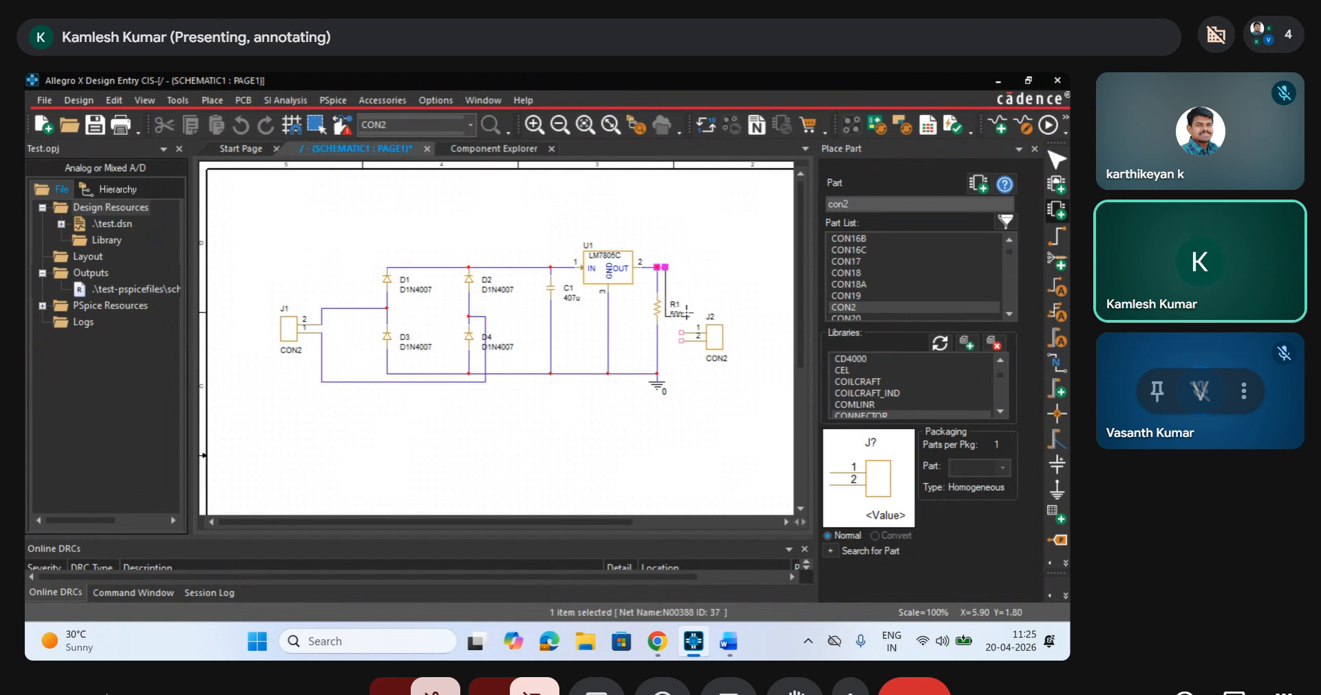
{"action": "left_click", "coordinate": [681, 267]}
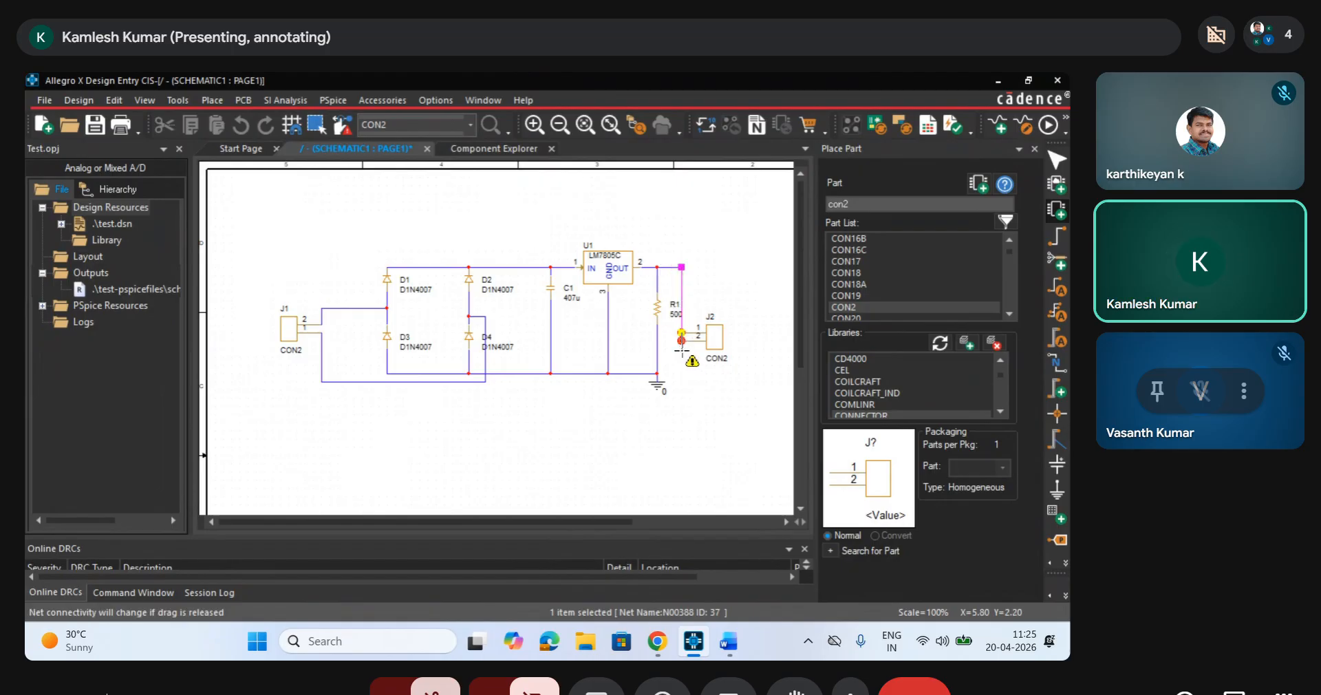
{"action": "left_click", "coordinate": [681, 332]}
{"action": "left_click", "coordinate": [682, 341]}
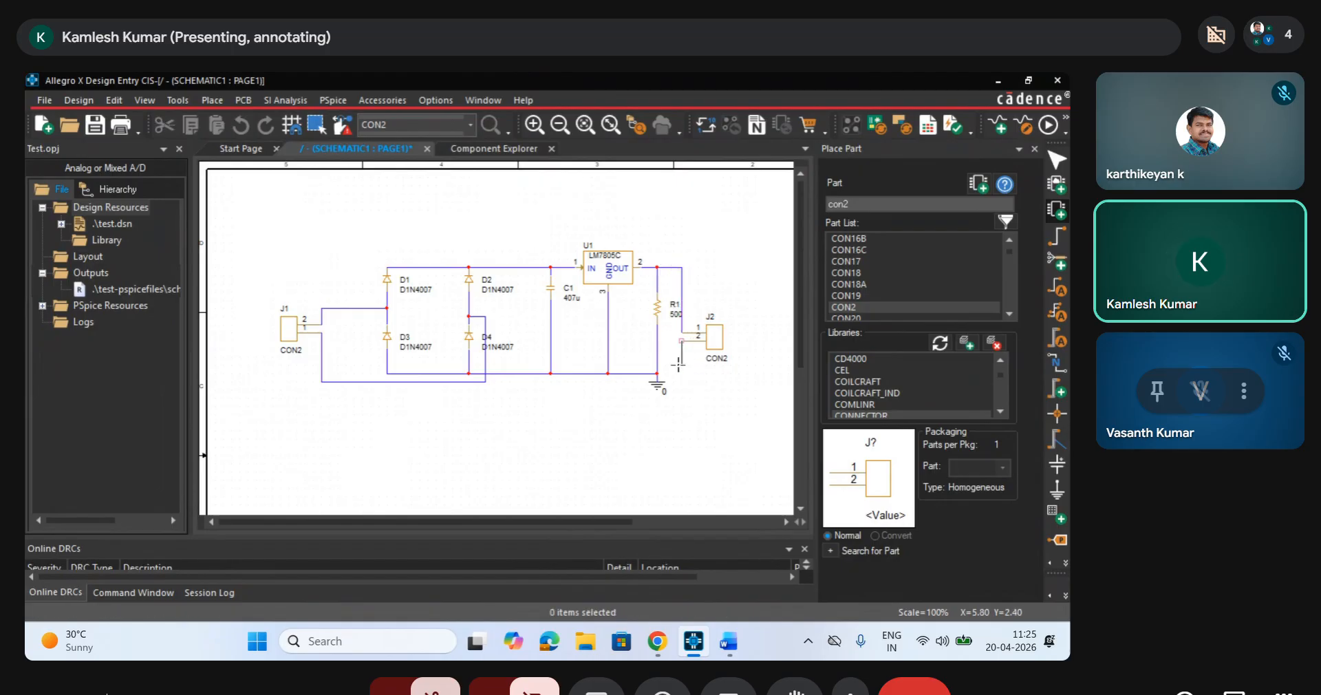
{"action": "left_click", "coordinate": [657, 374]}
{"action": "key", "text": "Escape"}
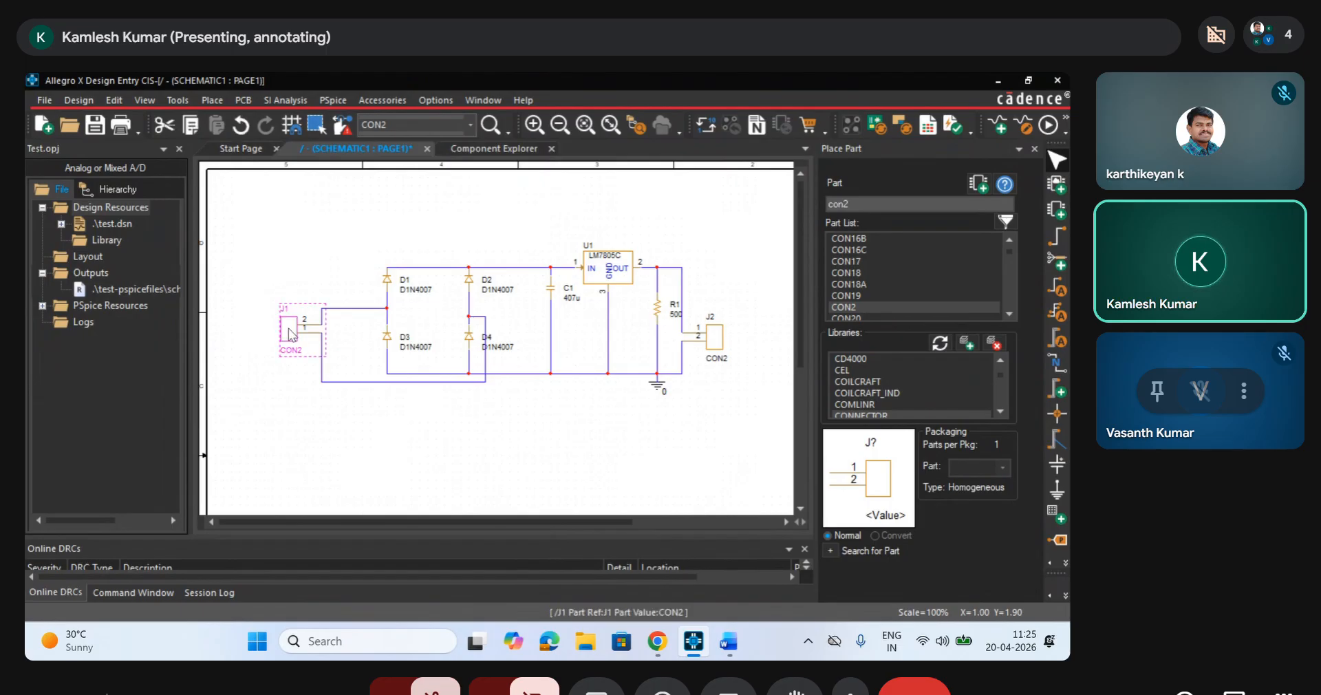
Step: Set the PCB Footprint of connector J2 to jumper2 and apply the change to the design, suppressing further undo warnings
{"action": "double_click", "coordinate": [717, 340]}
{"action": "left_click", "coordinate": [343, 405]}
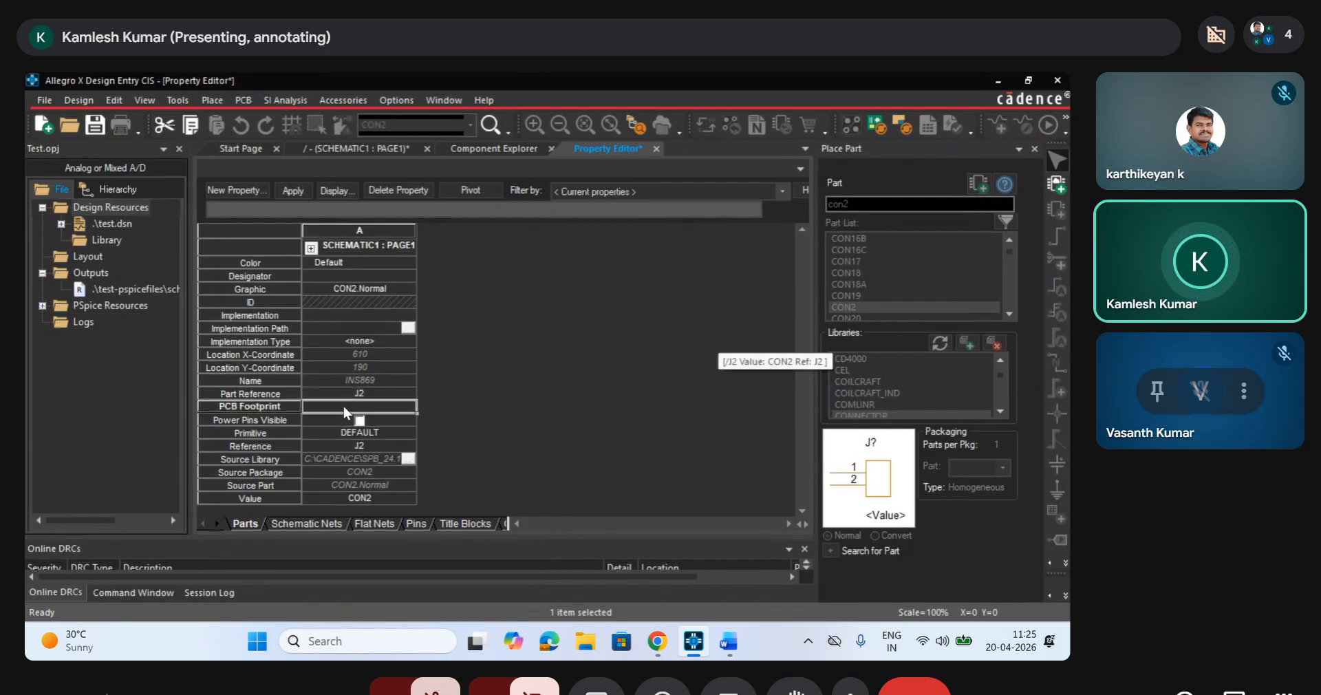
{"action": "type", "text": "jmepr2"}
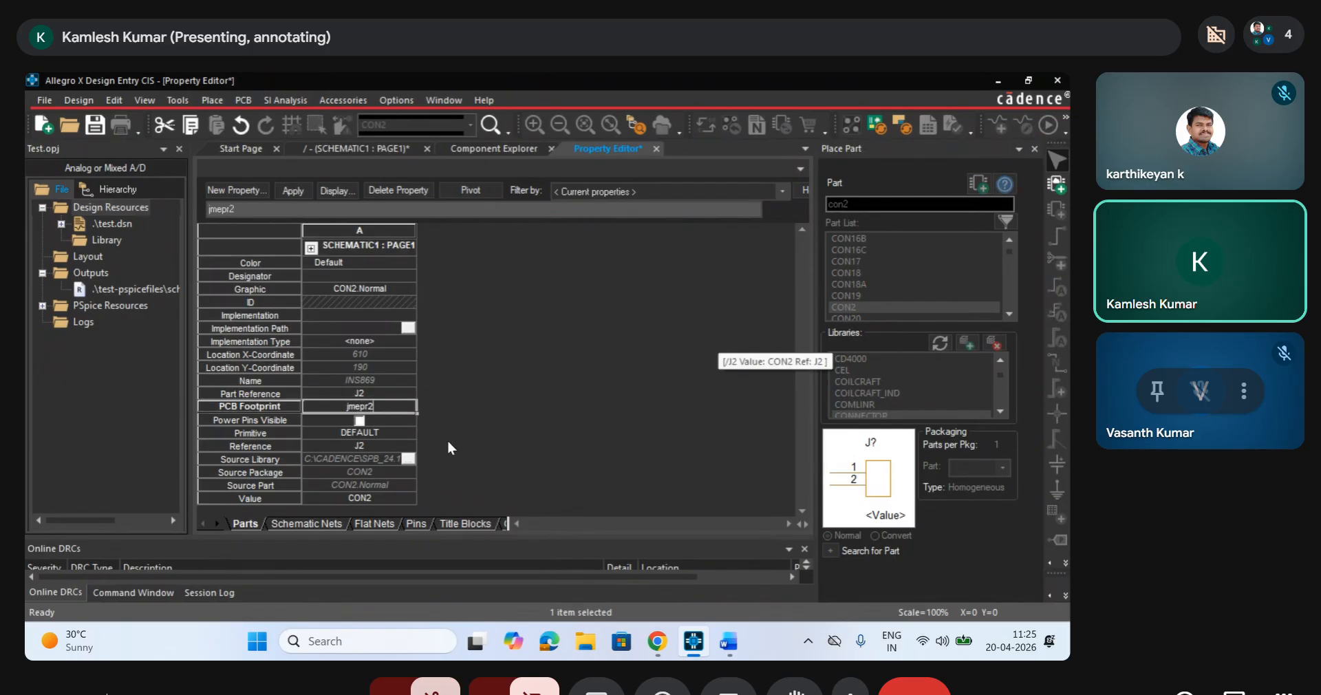
{"action": "key", "text": "BackSpace"}
{"action": "key", "text": "BackSpace"}
{"action": "key", "text": "BackSpace"}
{"action": "key", "text": "BackSpace"}
{"action": "key", "text": "BackSpace"}
{"action": "type", "text": "u"}
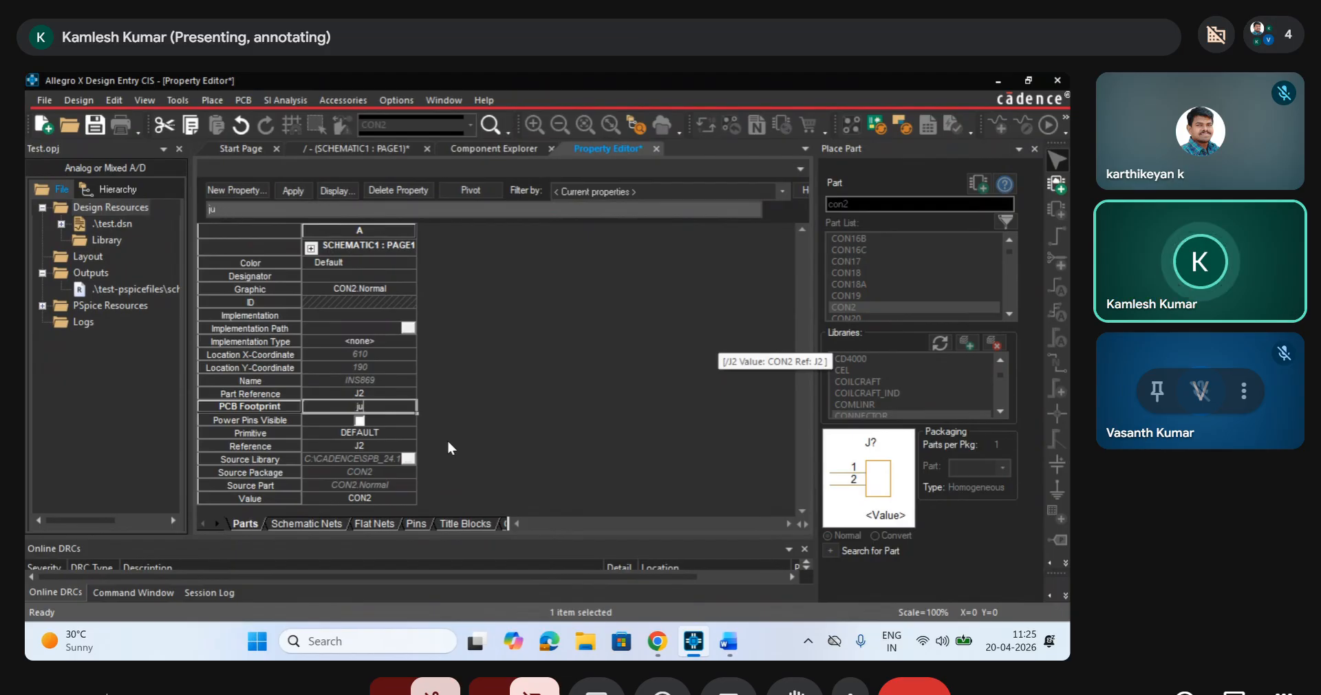
{"action": "type", "text": "mper2"}
{"action": "left_click", "coordinate": [408, 151]}
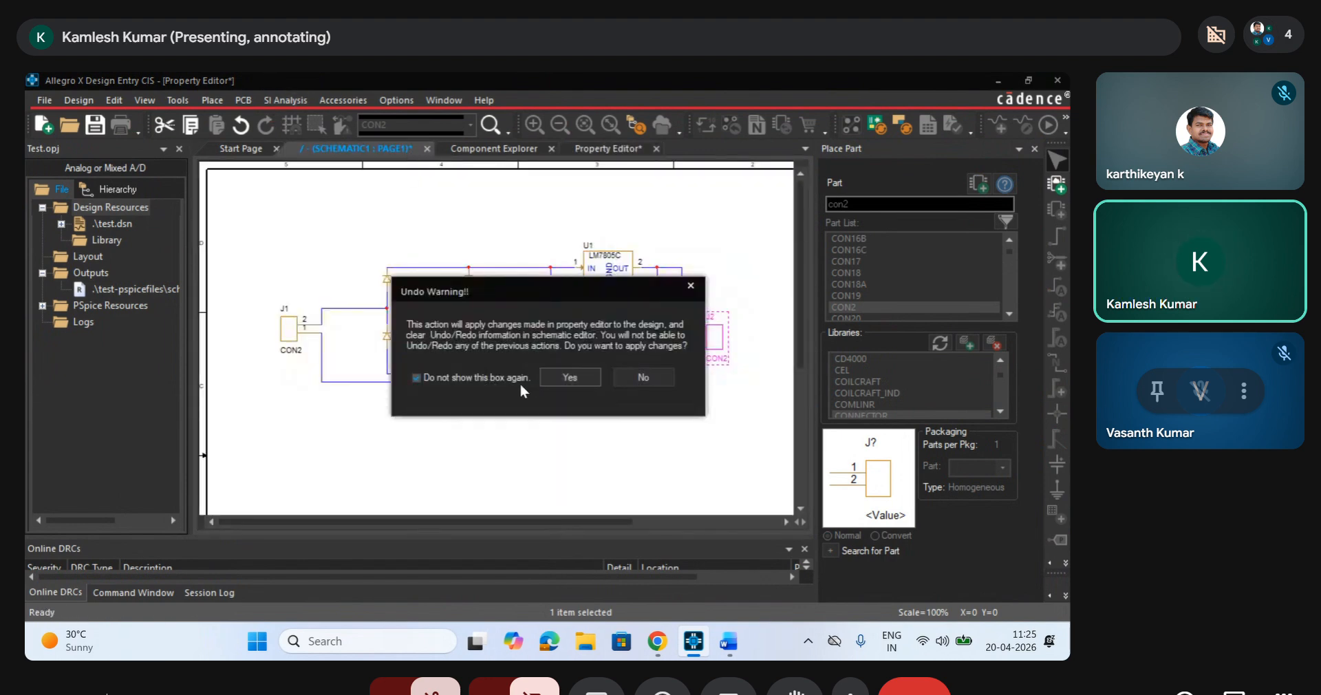
{"action": "left_click", "coordinate": [547, 378]}
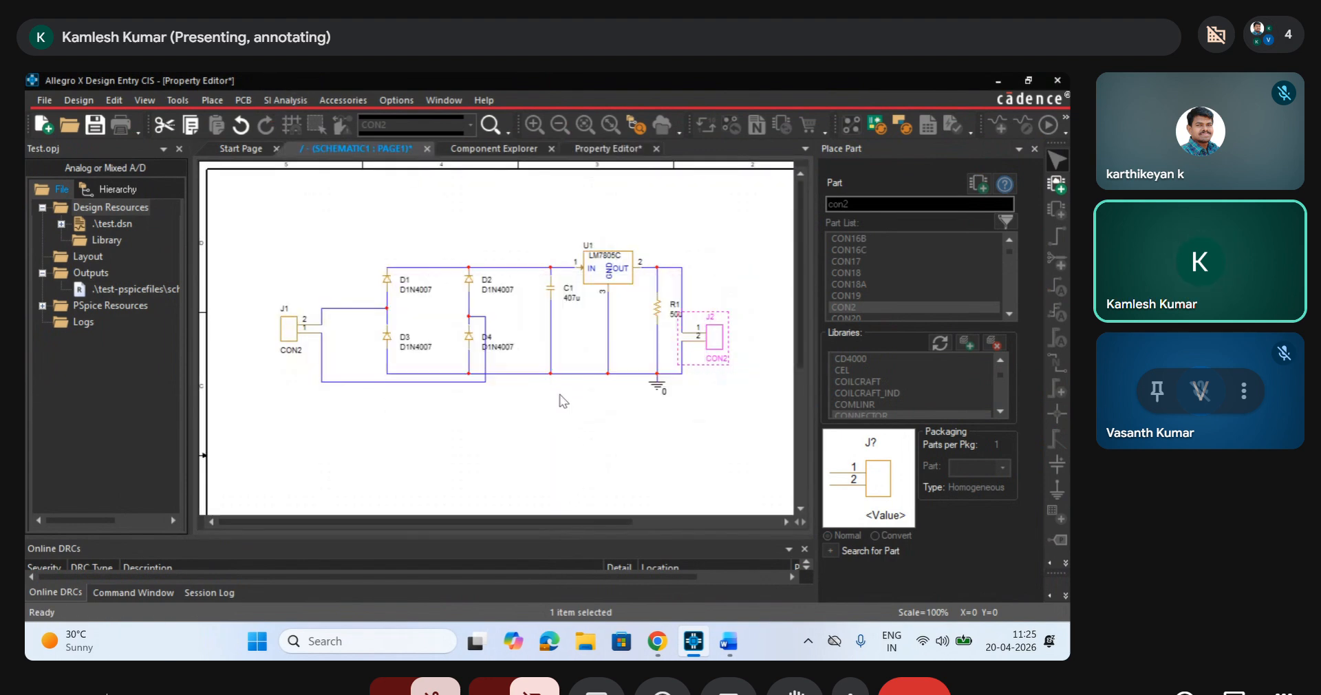
Step: Set the PCB Footprint of all four bridge diodes, D1 to D4, to do41 in one shared property edit
{"action": "left_click", "coordinate": [387, 332]}
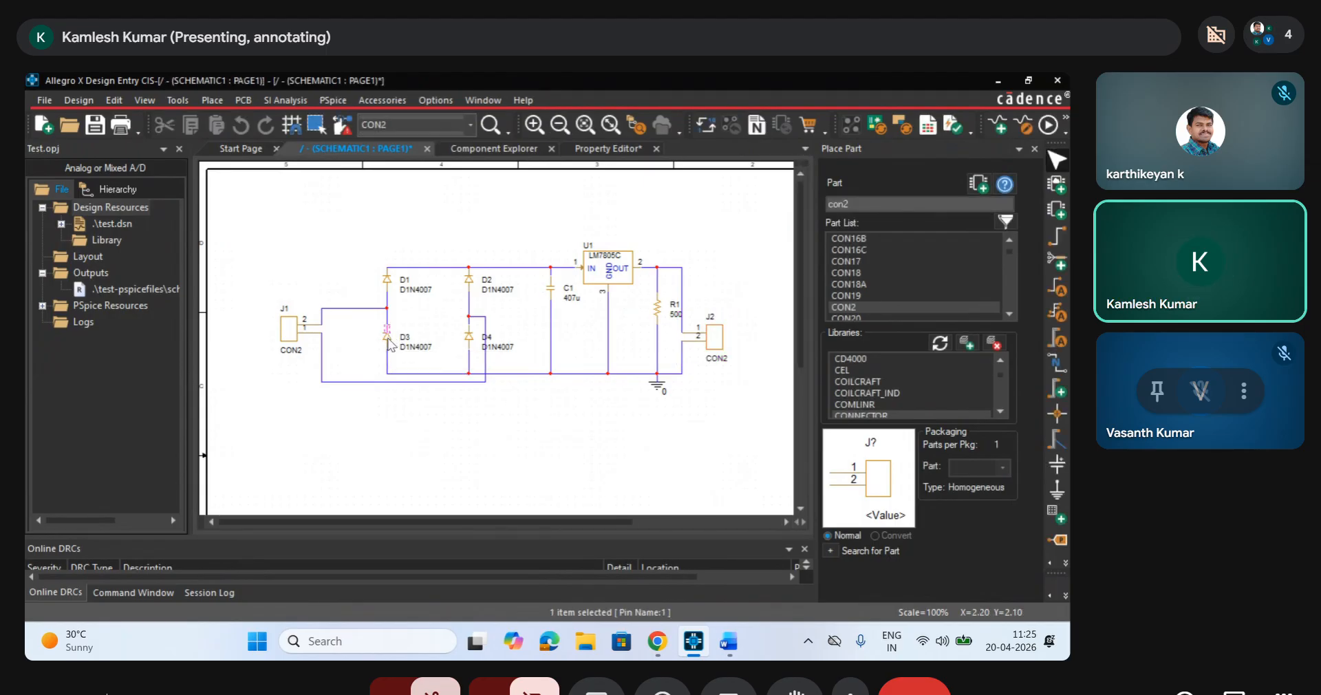
{"action": "left_click", "coordinate": [388, 340]}
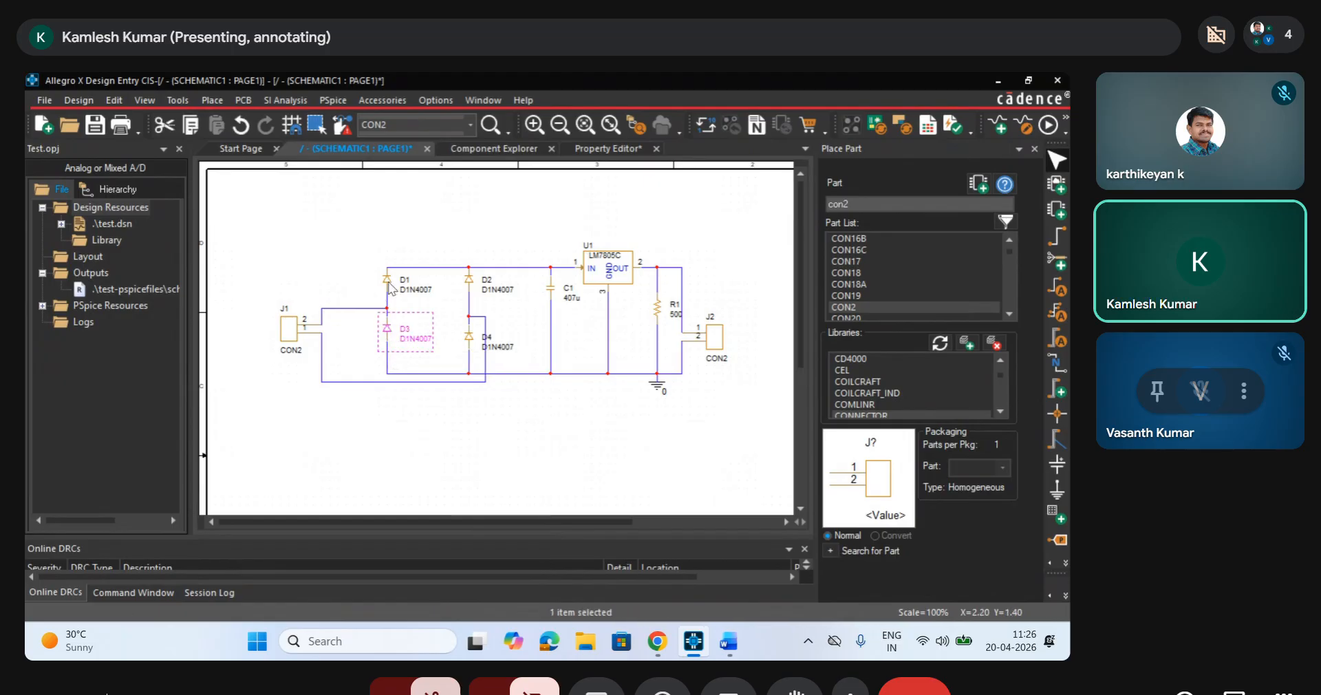
{"action": "left_click", "coordinate": [390, 288], "text": "ctrl"}
{"action": "left_click", "coordinate": [389, 287], "text": "ctrl"}
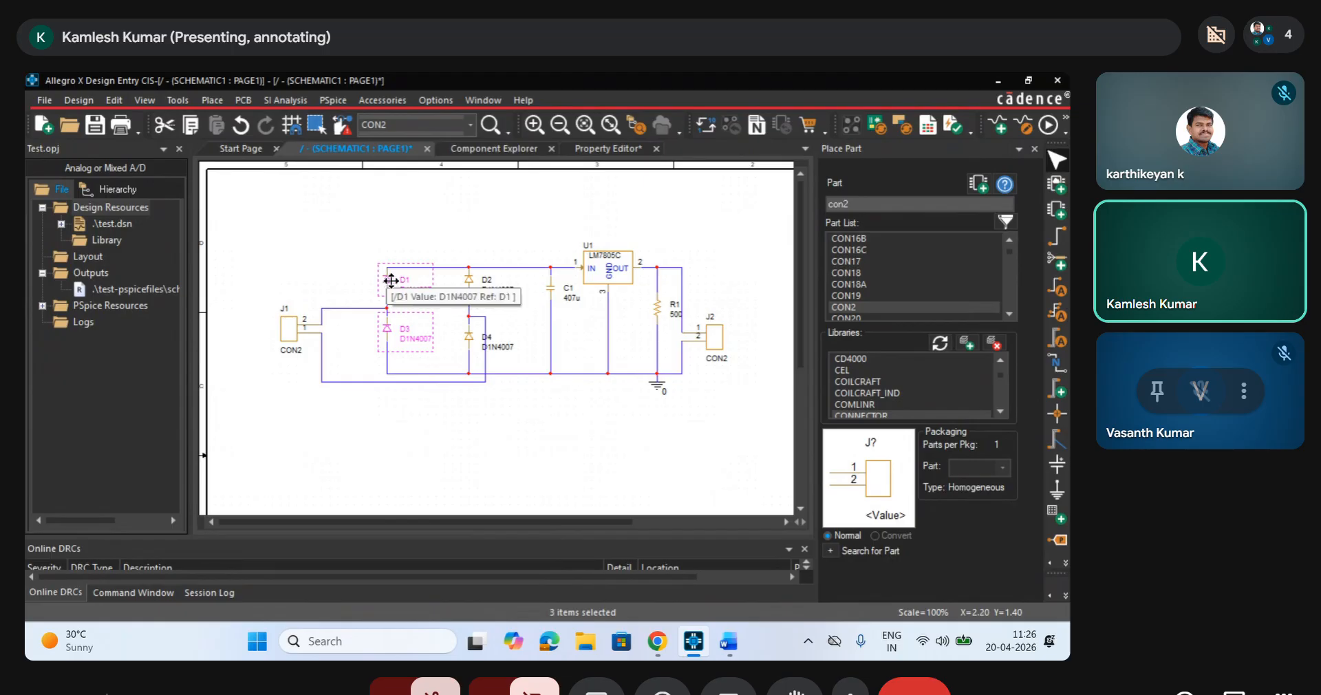
{"action": "left_click", "coordinate": [468, 287], "text": "ctrl"}
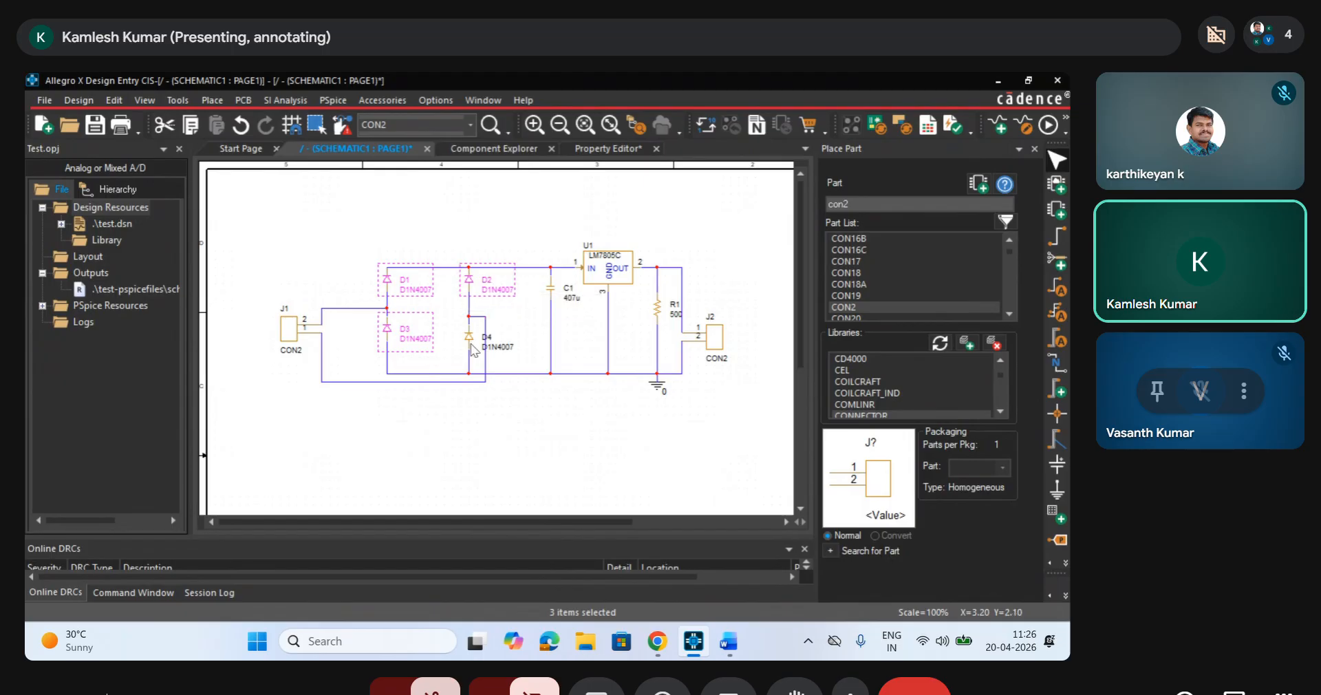
{"action": "left_click", "coordinate": [468, 335], "text": "ctrl"}
{"action": "double_click", "coordinate": [464, 332]}
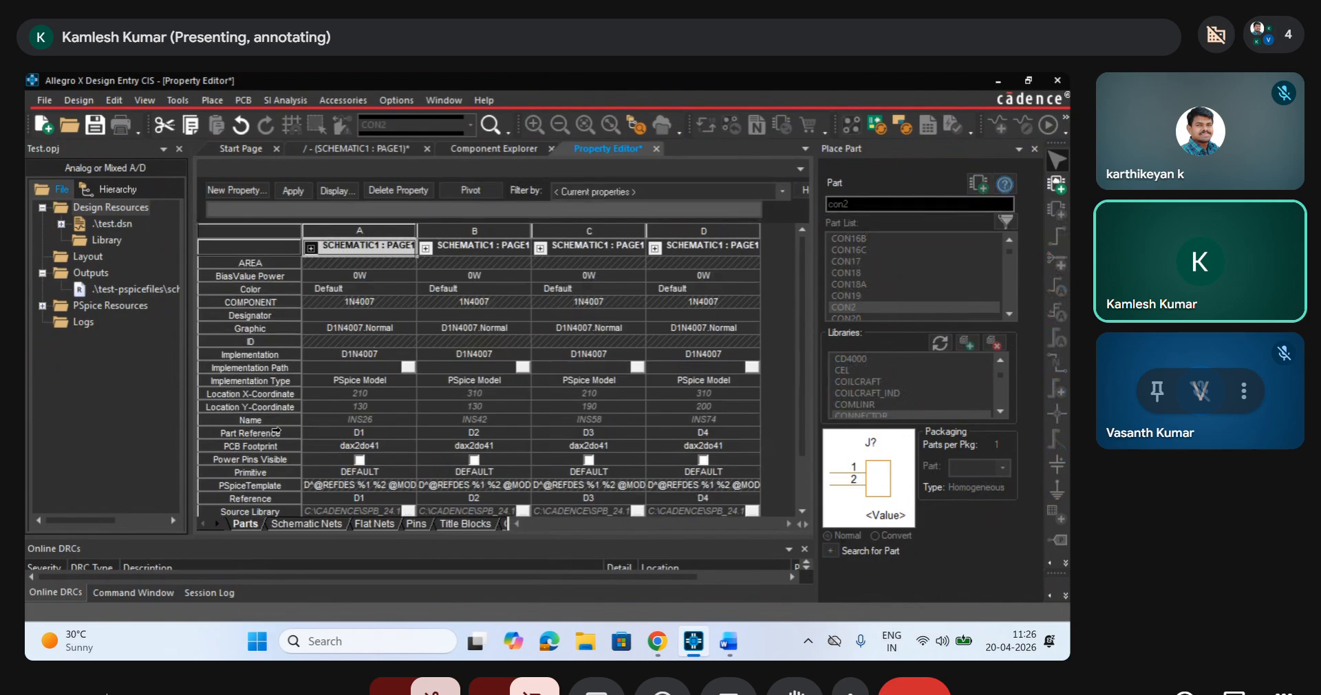
{"action": "left_click", "coordinate": [272, 446]}
{"action": "right_click", "coordinate": [271, 446]}
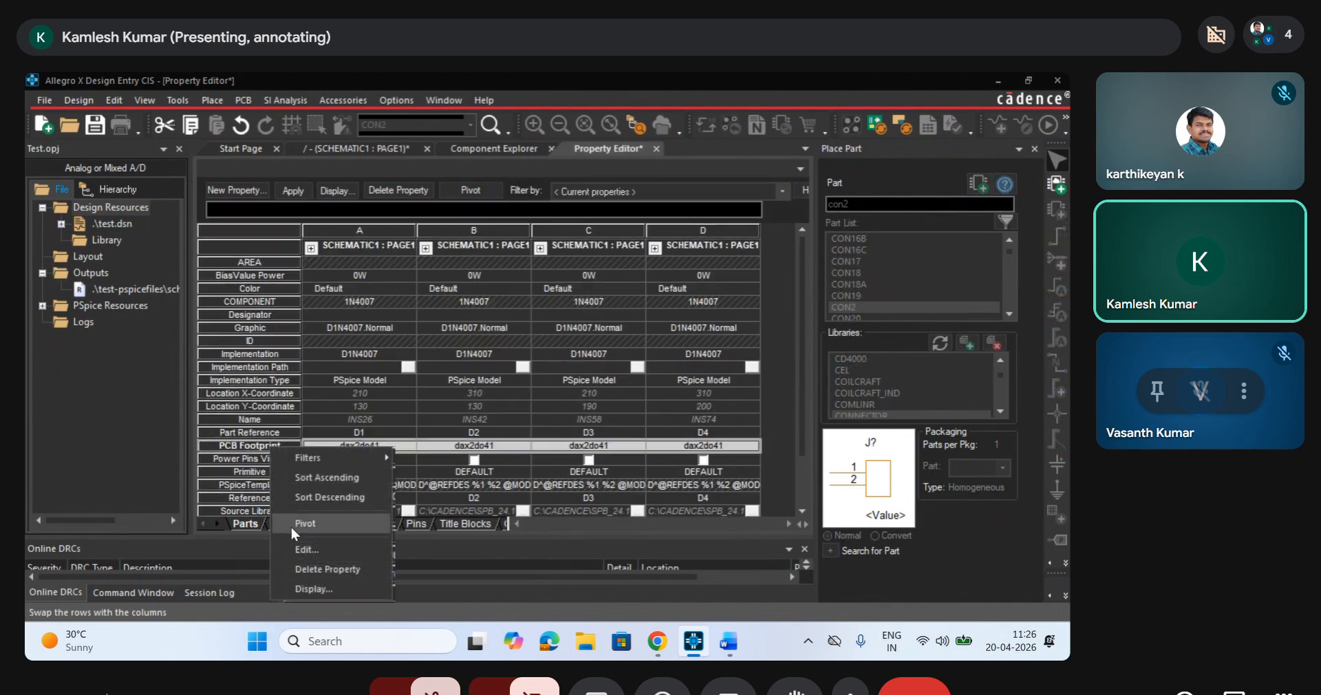
{"action": "left_click", "coordinate": [302, 553]}
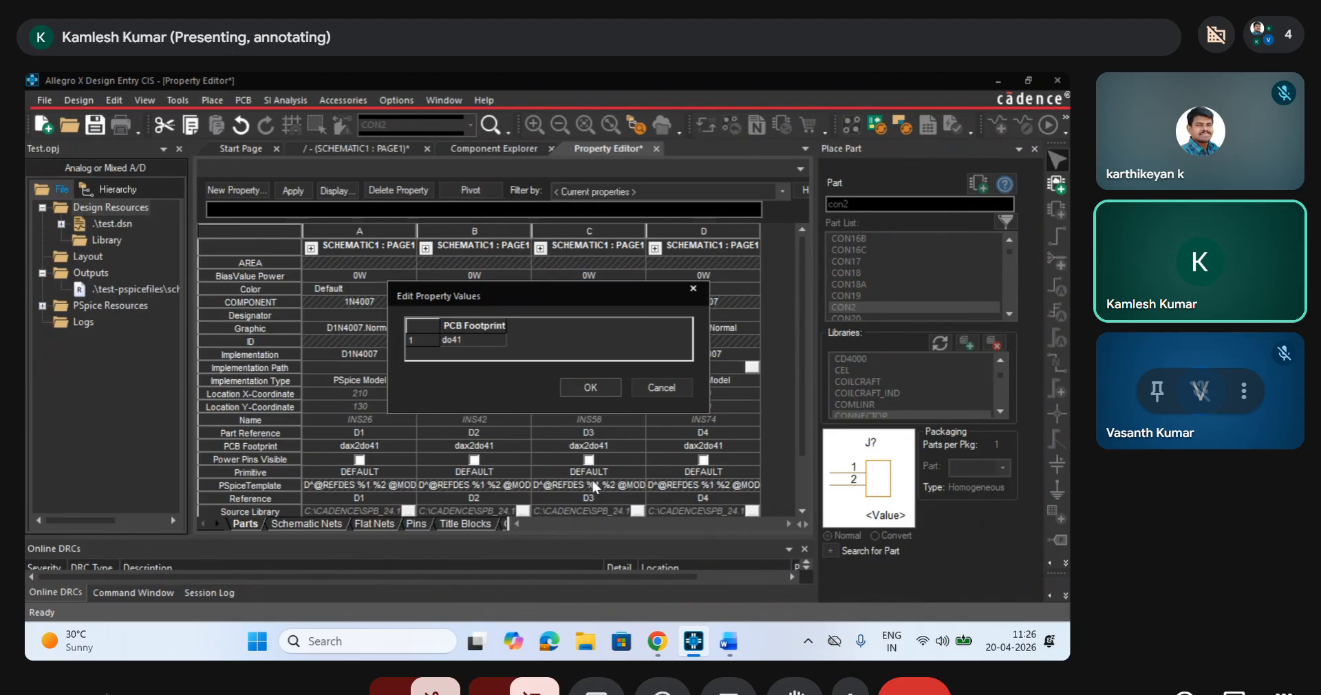
{"action": "type", "text": "do41"}
{"action": "left_click", "coordinate": [590, 387]}
{"action": "left_click", "coordinate": [351, 151]}
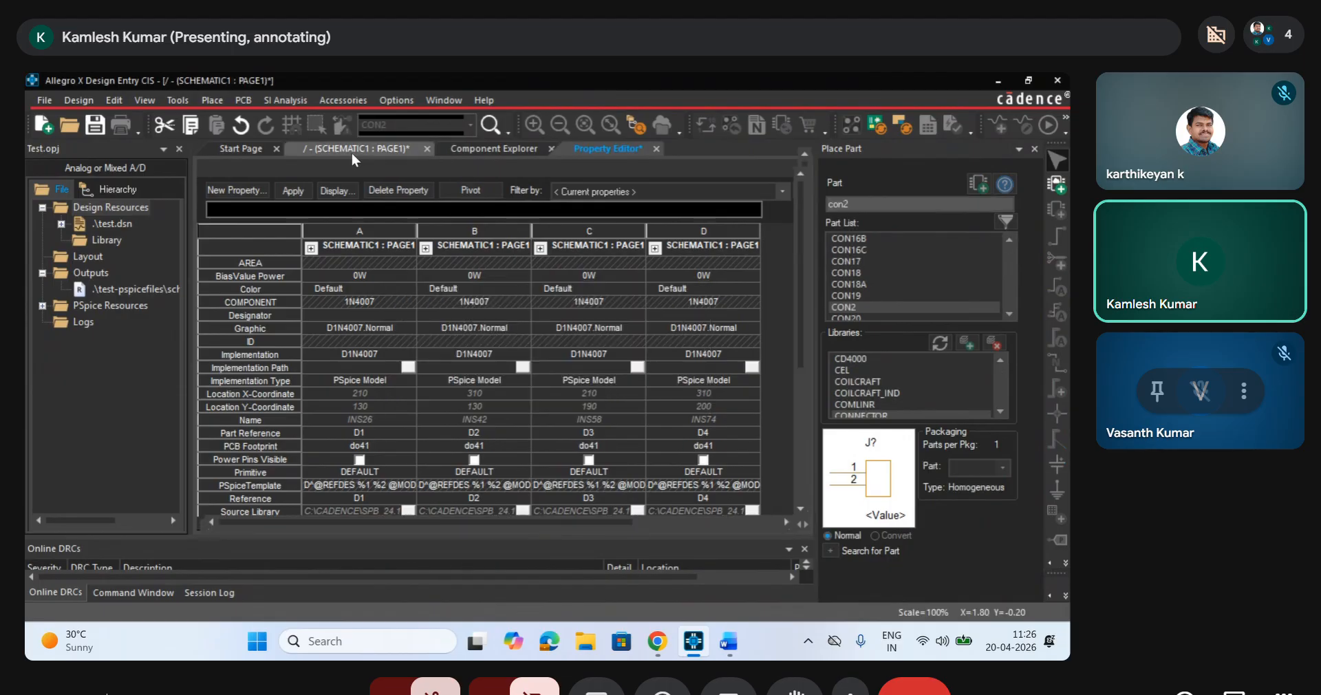
Step: Inspect the properties of capacitor C1 to check its assigned PCB footprint, and return to the schematic page
{"action": "left_click", "coordinate": [548, 323]}
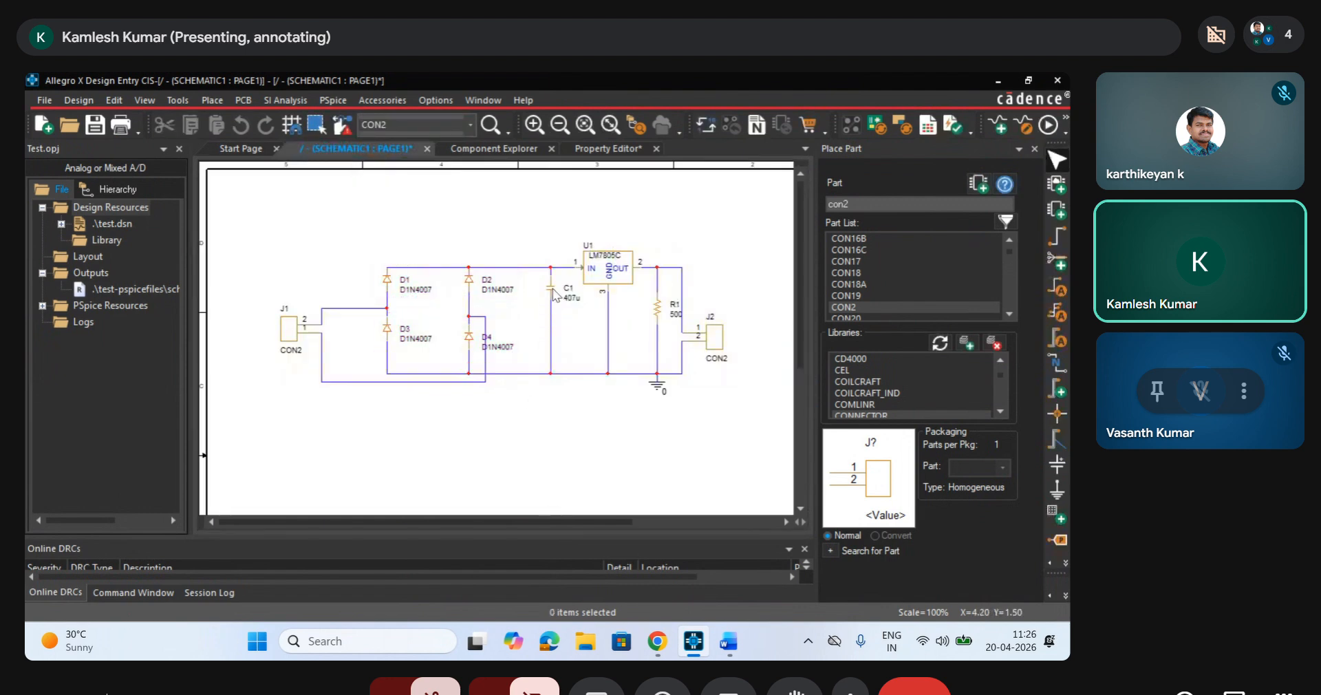
{"action": "double_click", "coordinate": [553, 292]}
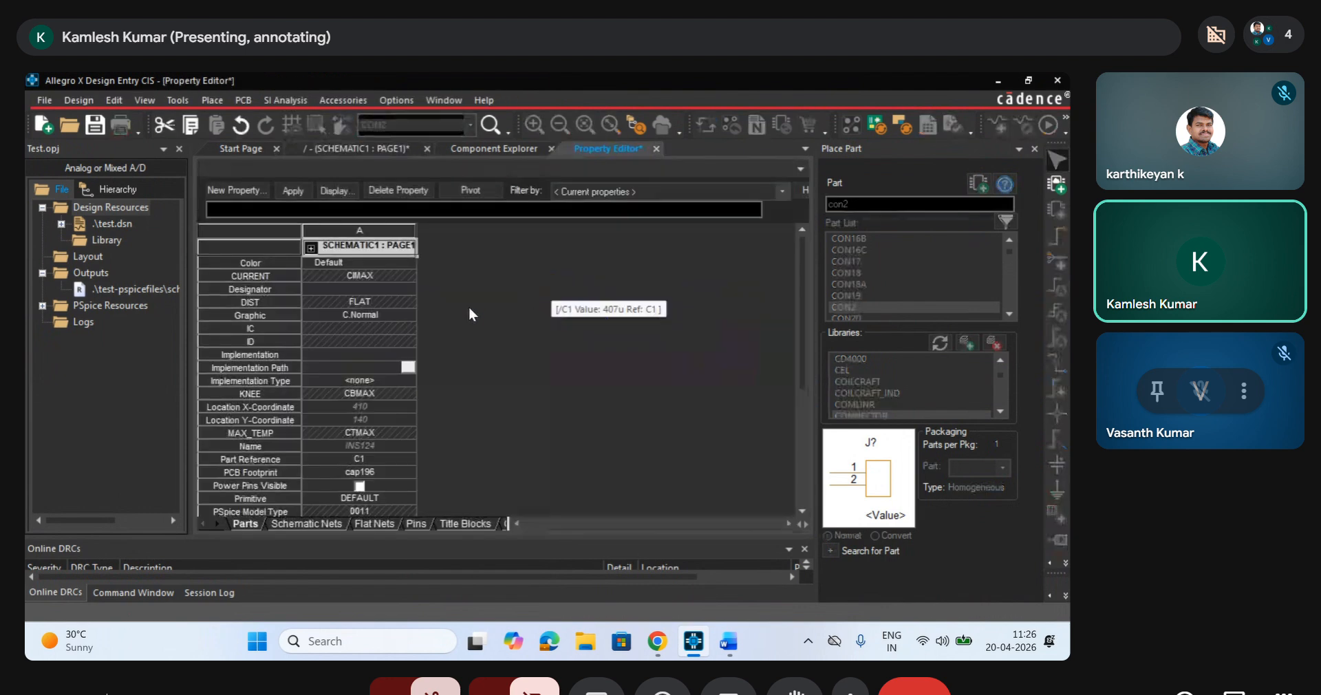
{"action": "left_click", "coordinate": [354, 152]}
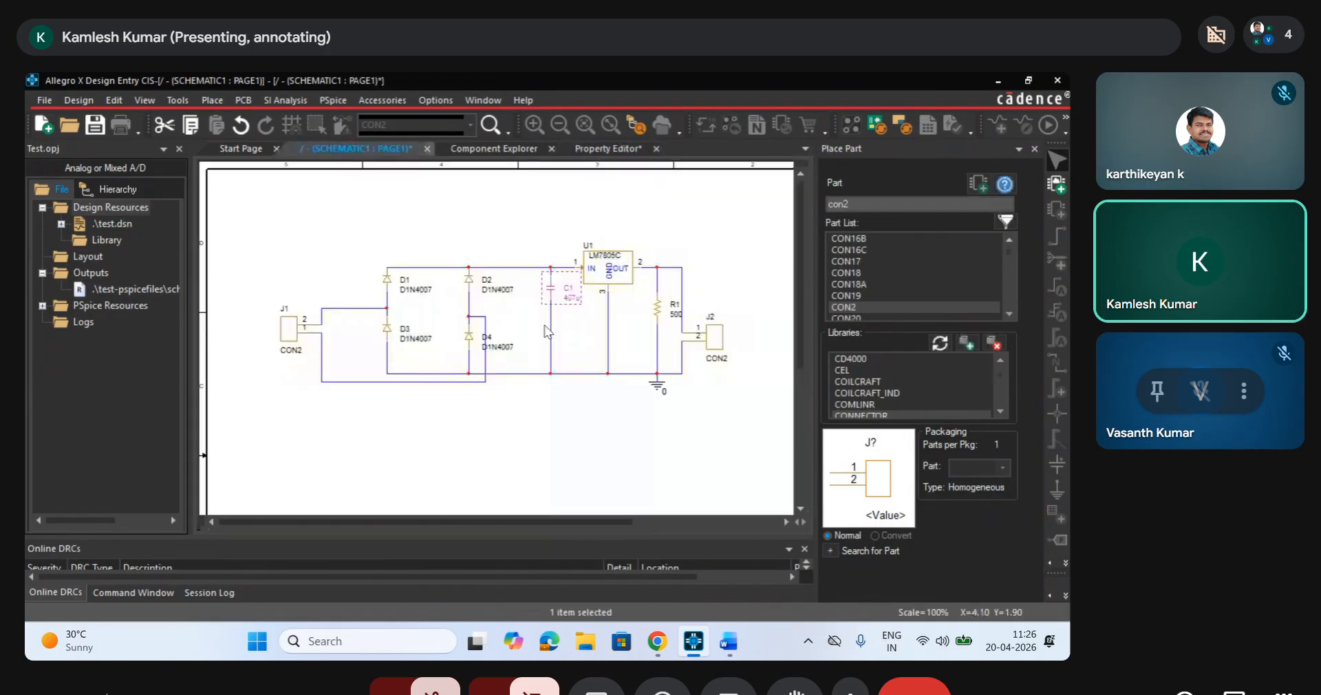
Step: Set the PCB Footprint of regulator U1 to to220ab, save the design and return to the schematic page
{"action": "double_click", "coordinate": [606, 274]}
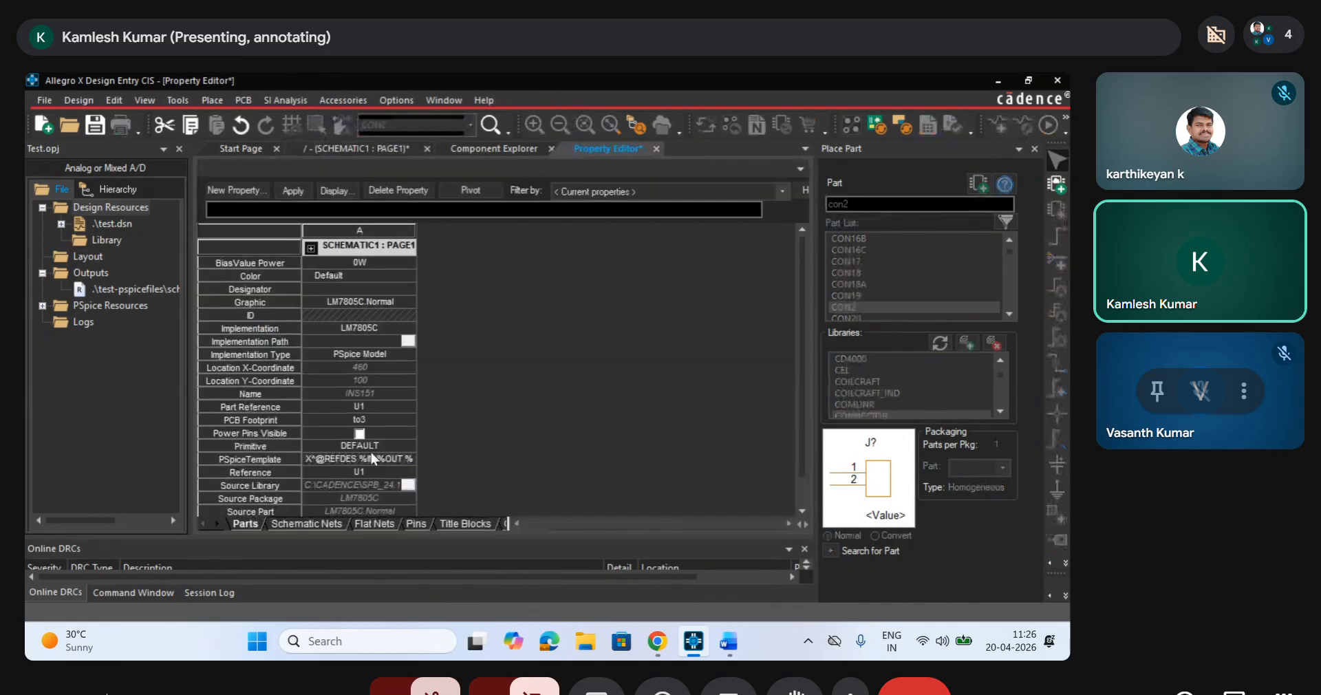
{"action": "left_click", "coordinate": [373, 419]}
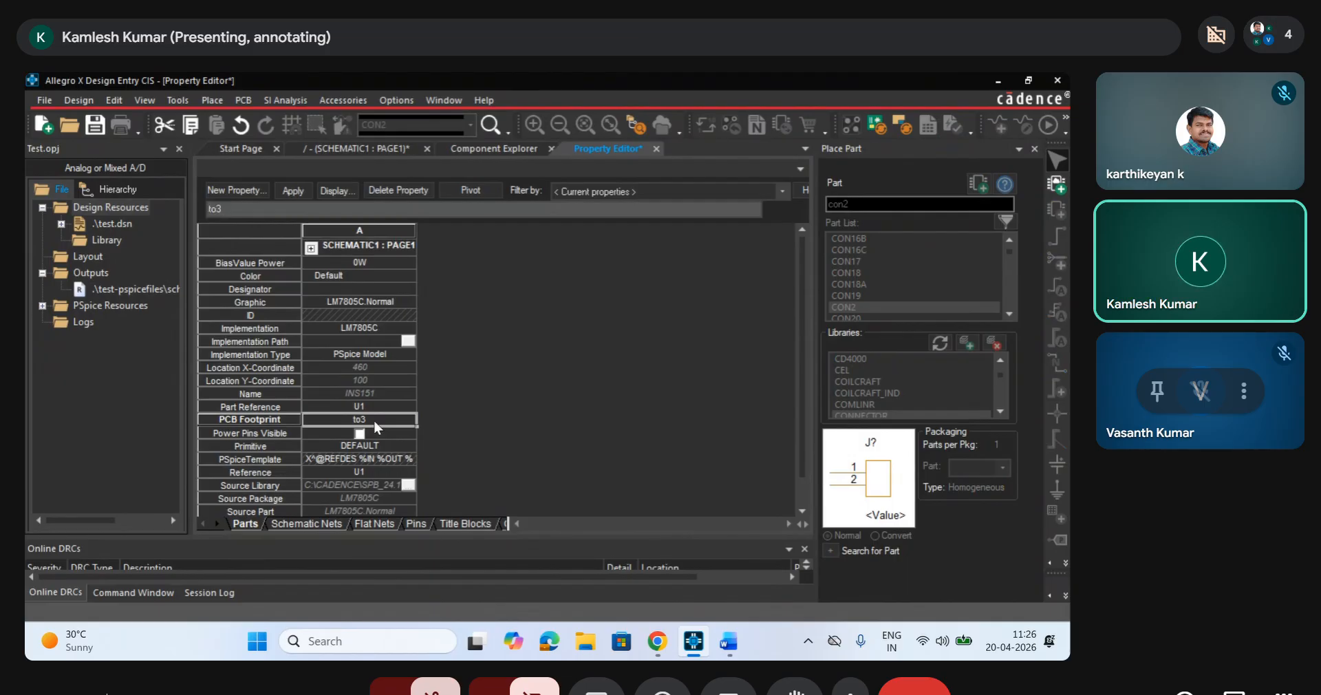
{"action": "key", "text": "BackSpace"}
{"action": "type", "text": "220ab"}
{"action": "key", "text": "Return"}
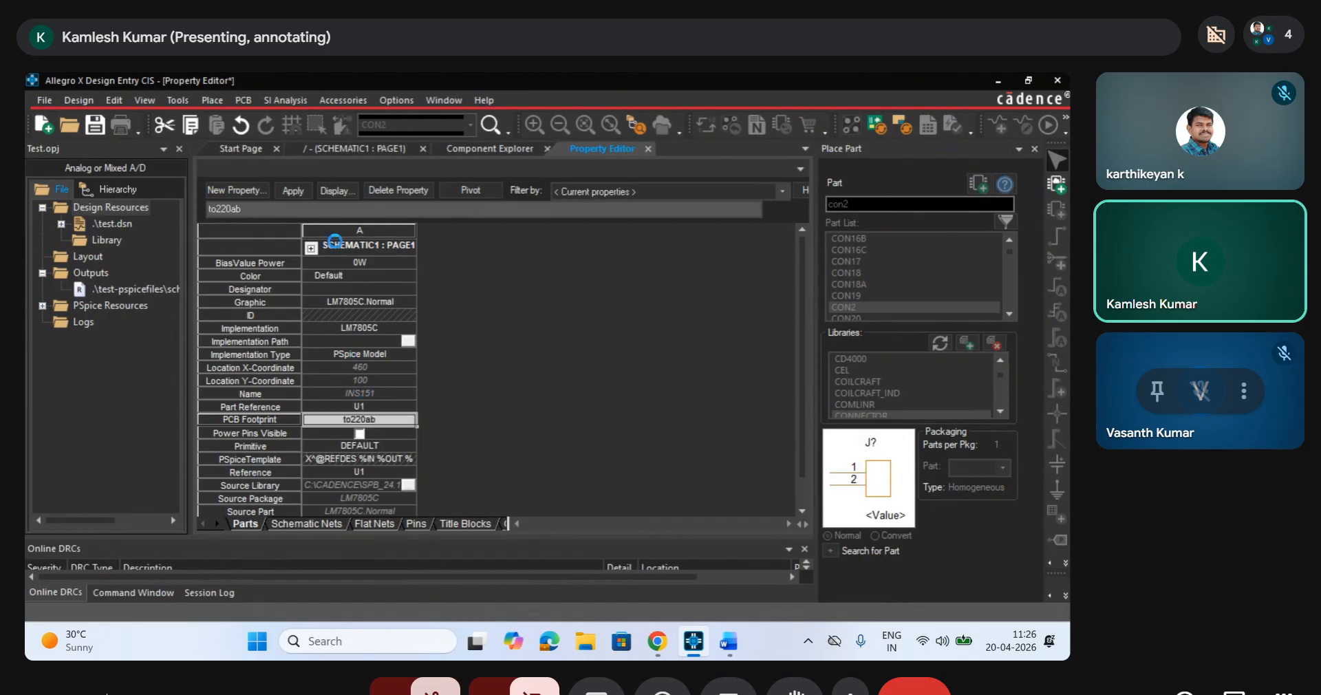
{"action": "left_click", "coordinate": [443, 146]}
{"action": "left_click", "coordinate": [390, 151]}
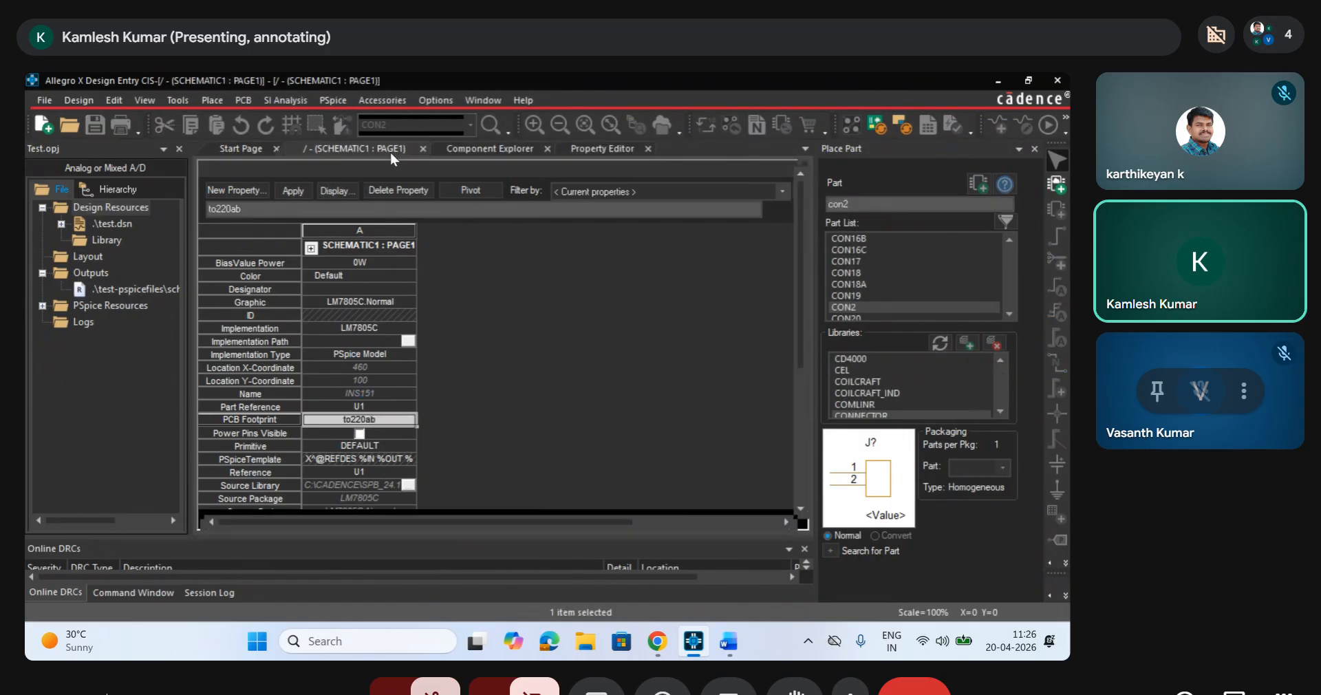
Step: Set the PCB Footprint of load resistor R1 to res500, return to the schematic page and clear the selection
{"action": "double_click", "coordinate": [657, 321]}
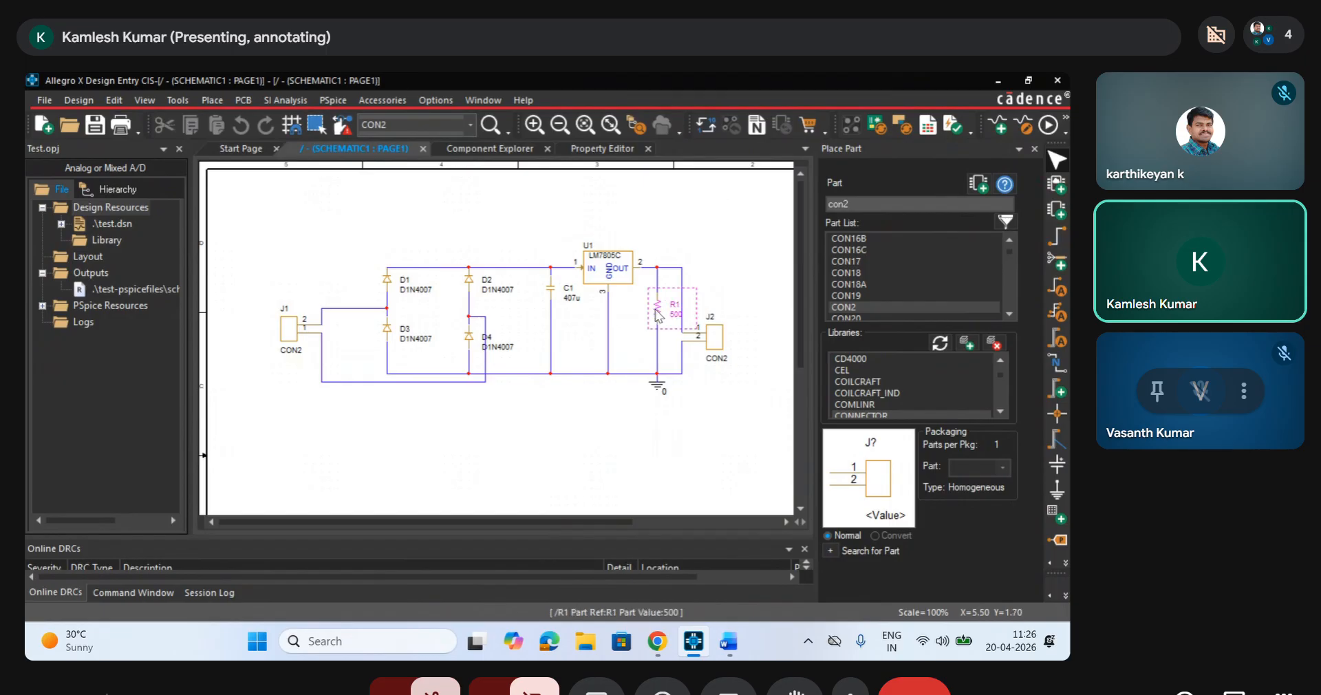
{"action": "left_click", "coordinate": [384, 444]}
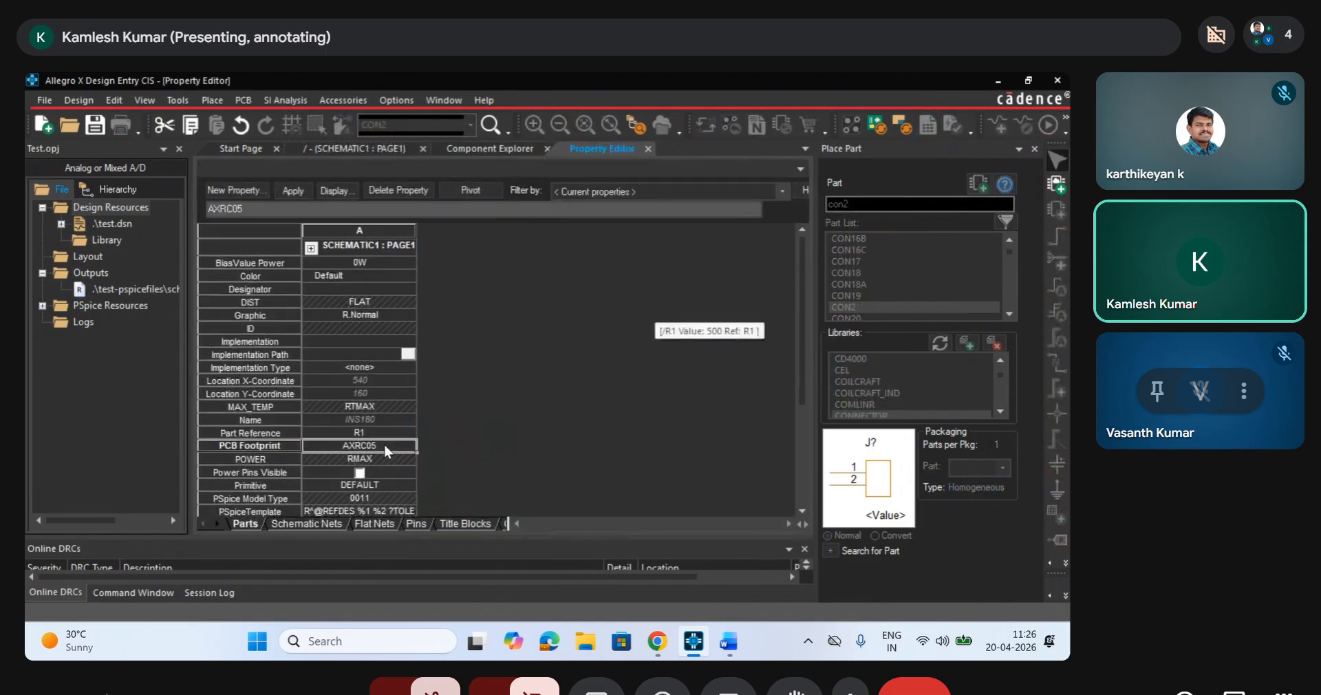
{"action": "type", "text": "res500"}
{"action": "key", "text": "Return"}
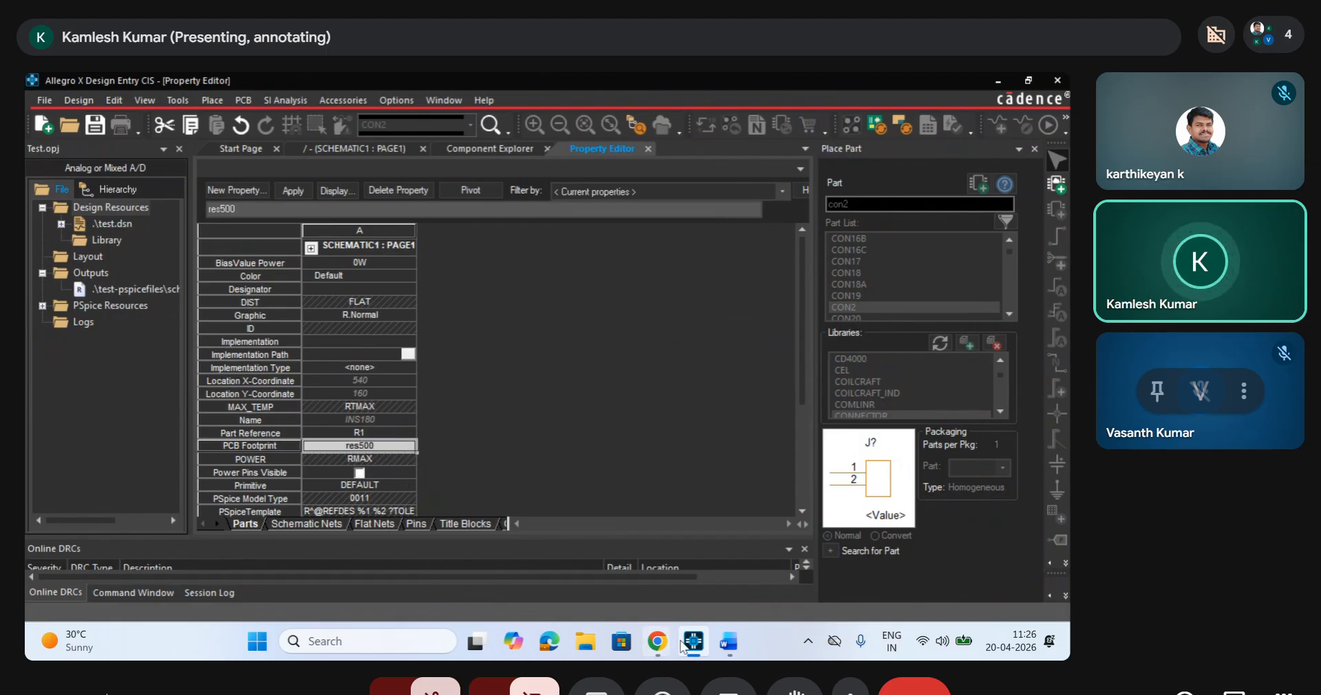
{"action": "left_click", "coordinate": [368, 145]}
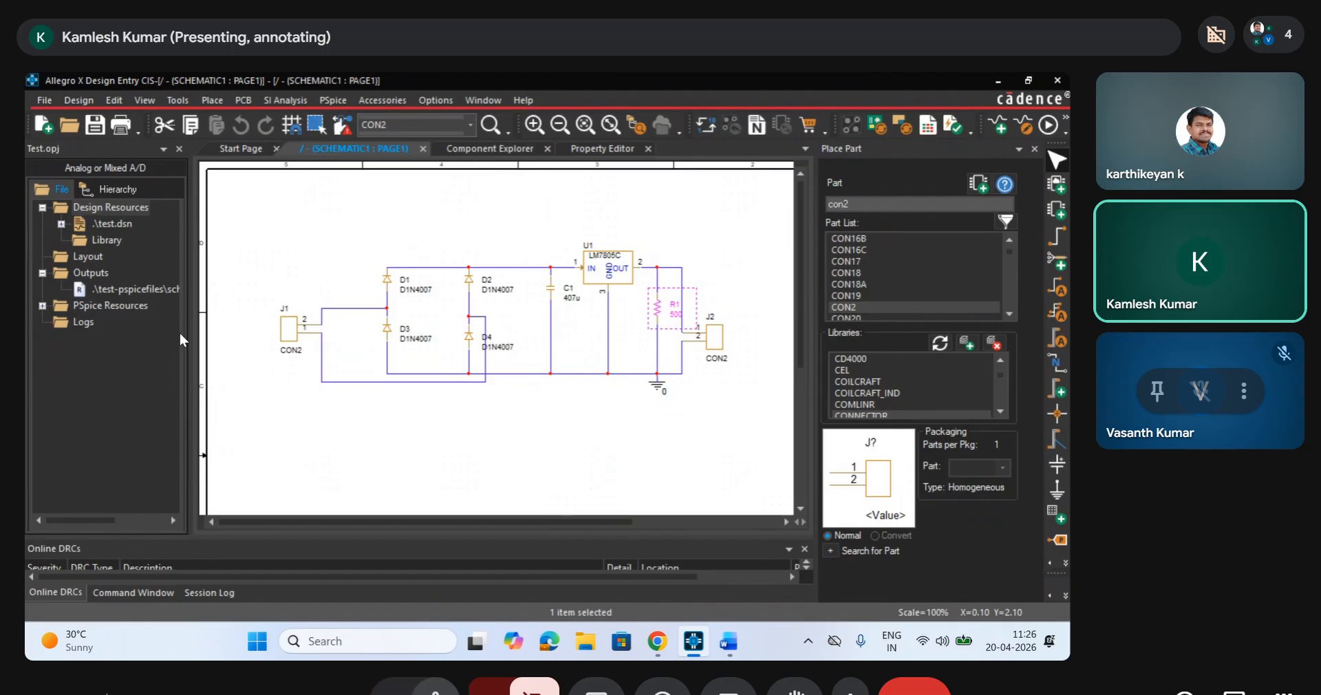
{"action": "left_click", "coordinate": [394, 416]}
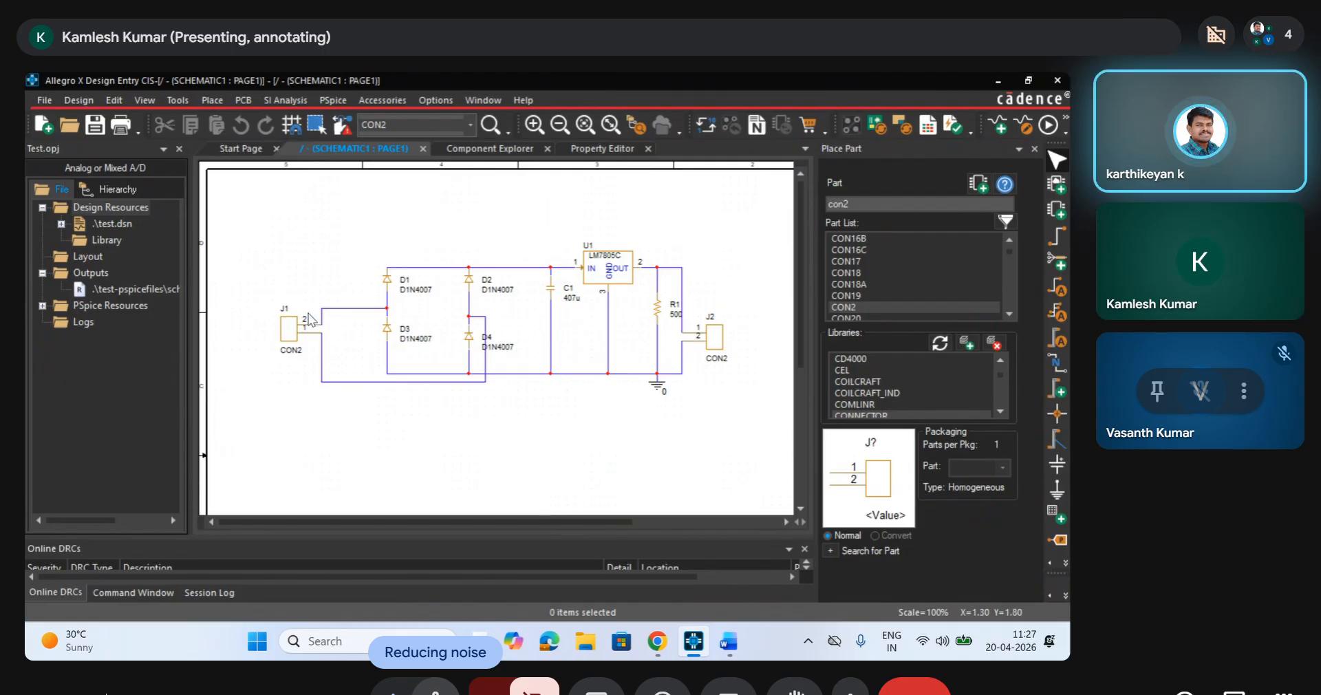
Step: Try to create a PCB Editor netlist for test.dsn with View Output enabled, agreeing to create the allegro netlist directory
{"action": "left_click", "coordinate": [122, 224]}
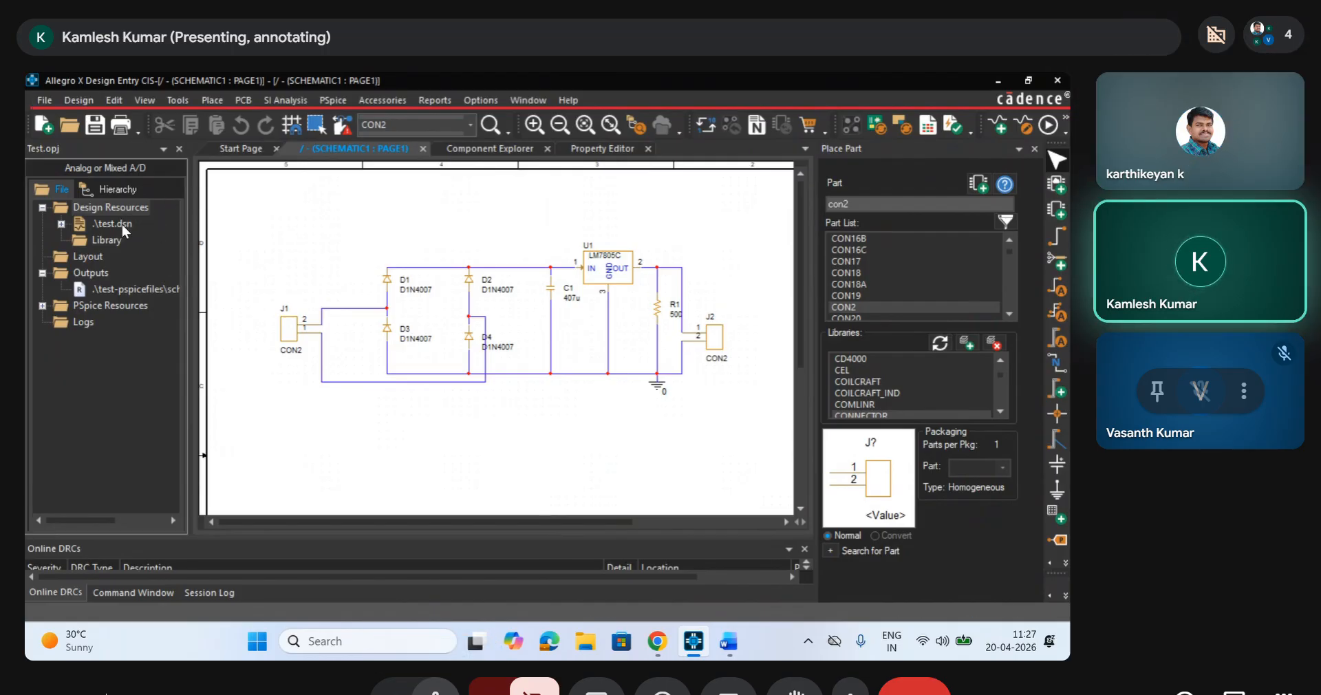
{"action": "left_click", "coordinate": [175, 98]}
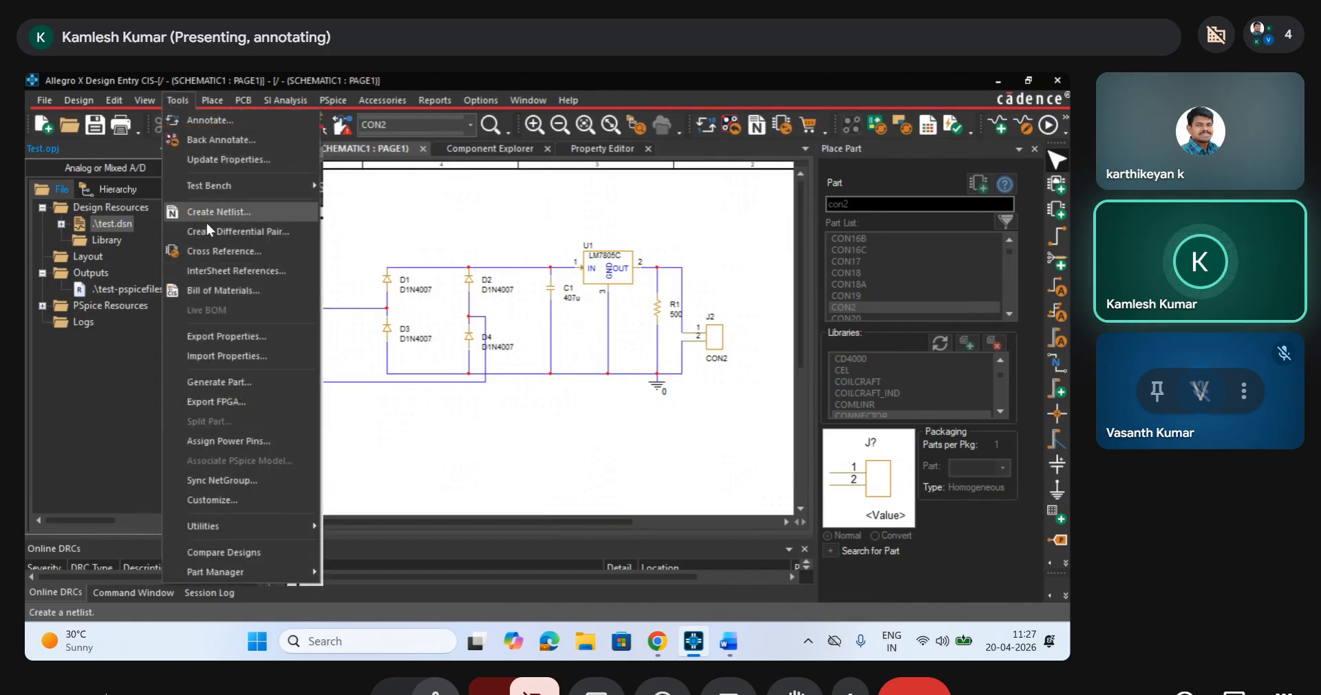
{"action": "left_click", "coordinate": [201, 213]}
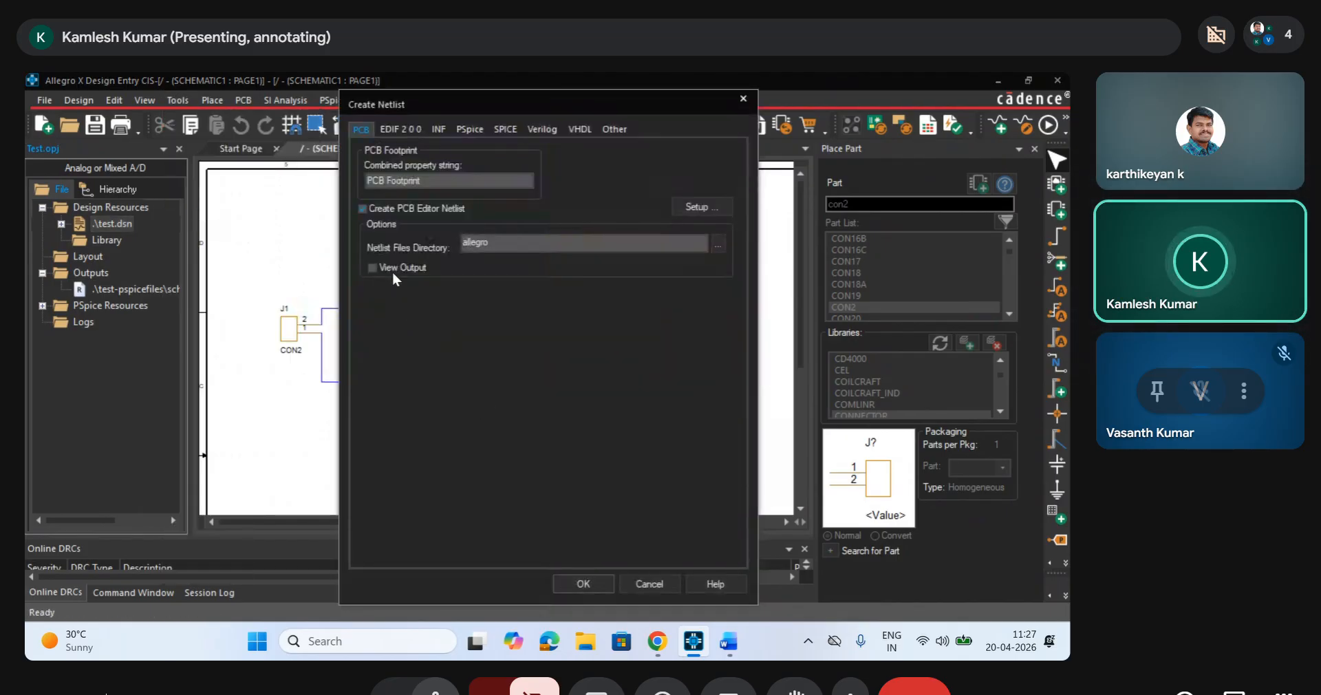
{"action": "left_click", "coordinate": [584, 582]}
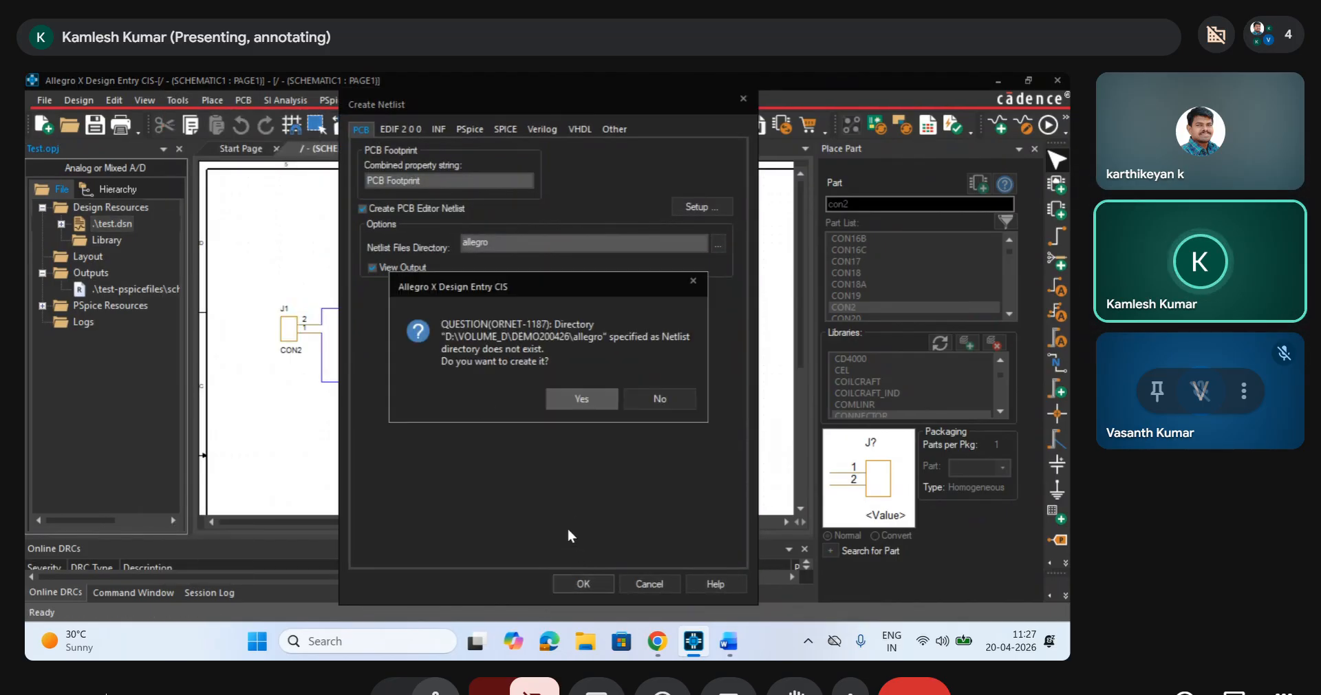
{"action": "left_click", "coordinate": [561, 399]}
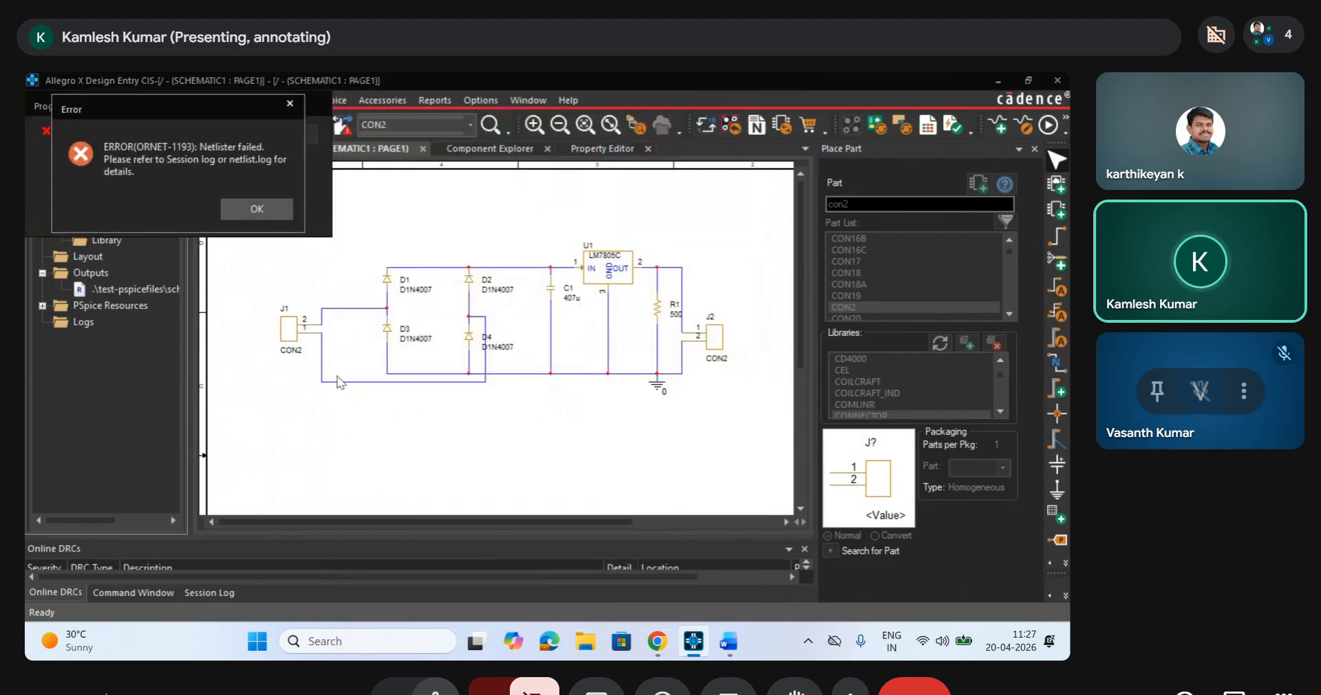
{"action": "left_click", "coordinate": [220, 209]}
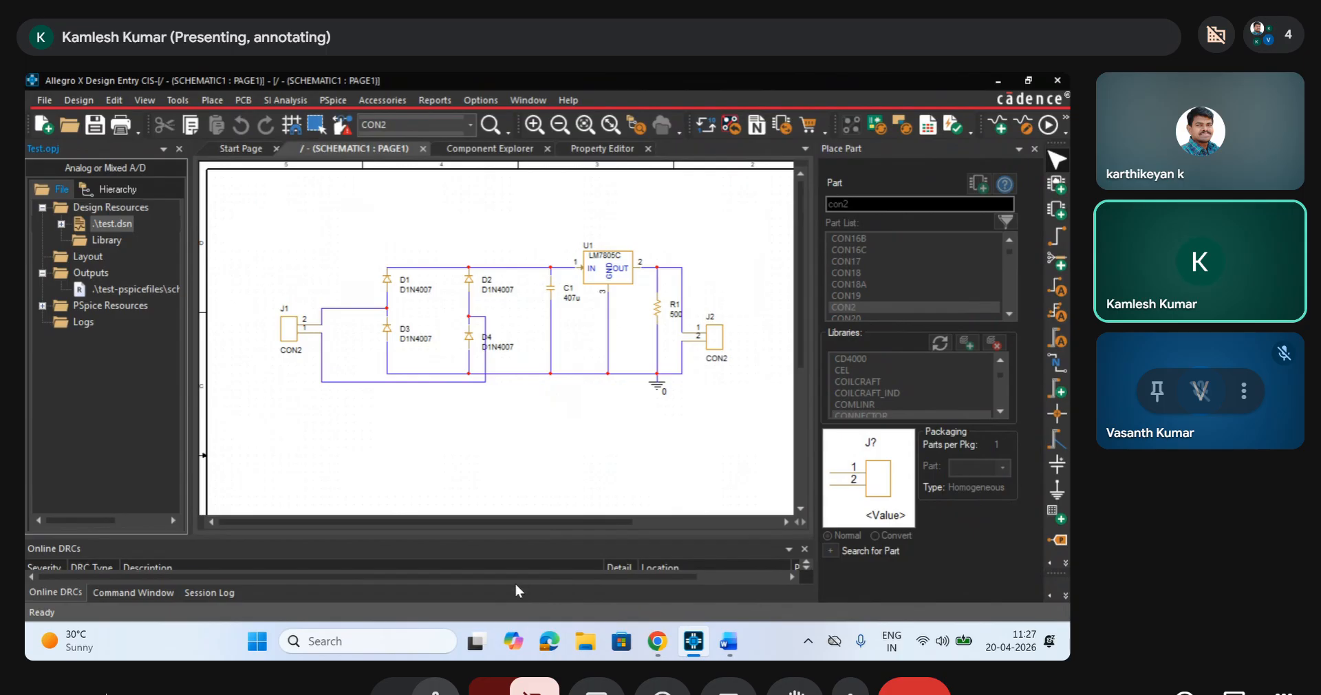
Step: Show the session log in an enlarged view and examine the netlisting messages for error causes
{"action": "left_click_drag", "start_coordinate": [526, 538], "coordinate": [526, 496]}
{"action": "left_click", "coordinate": [527, 100]}
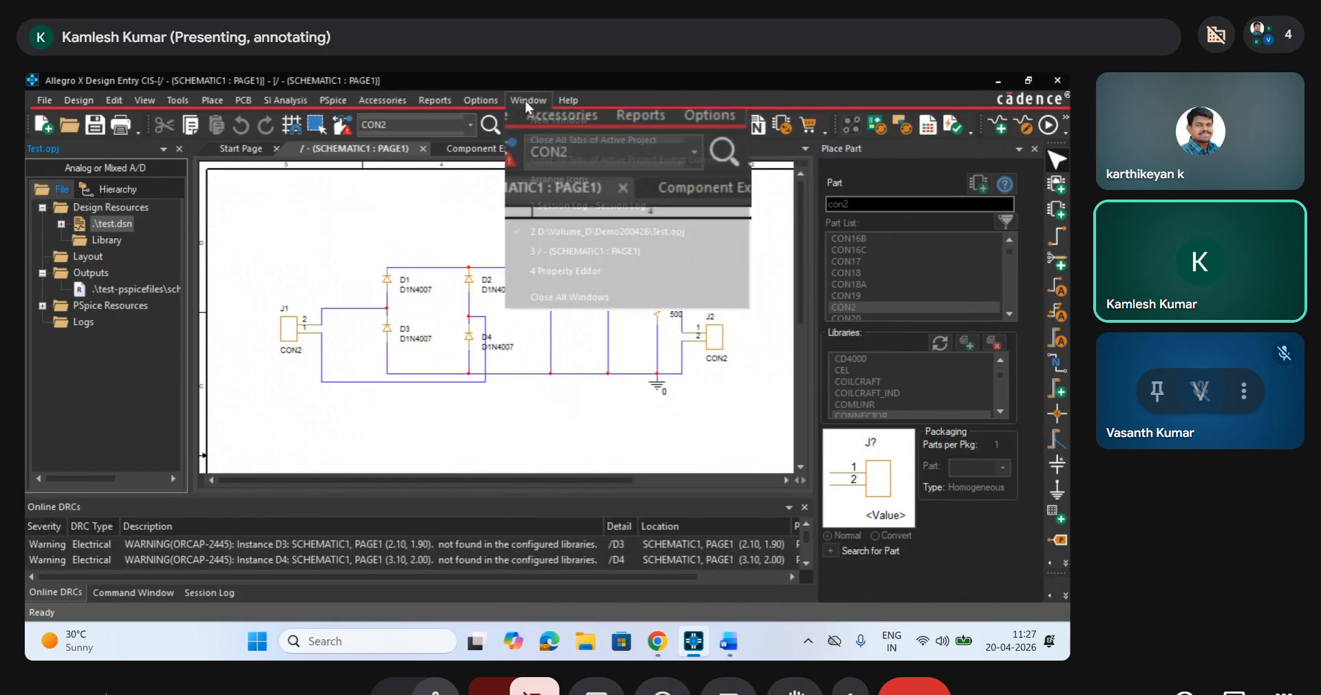
{"action": "left_click", "coordinate": [550, 205]}
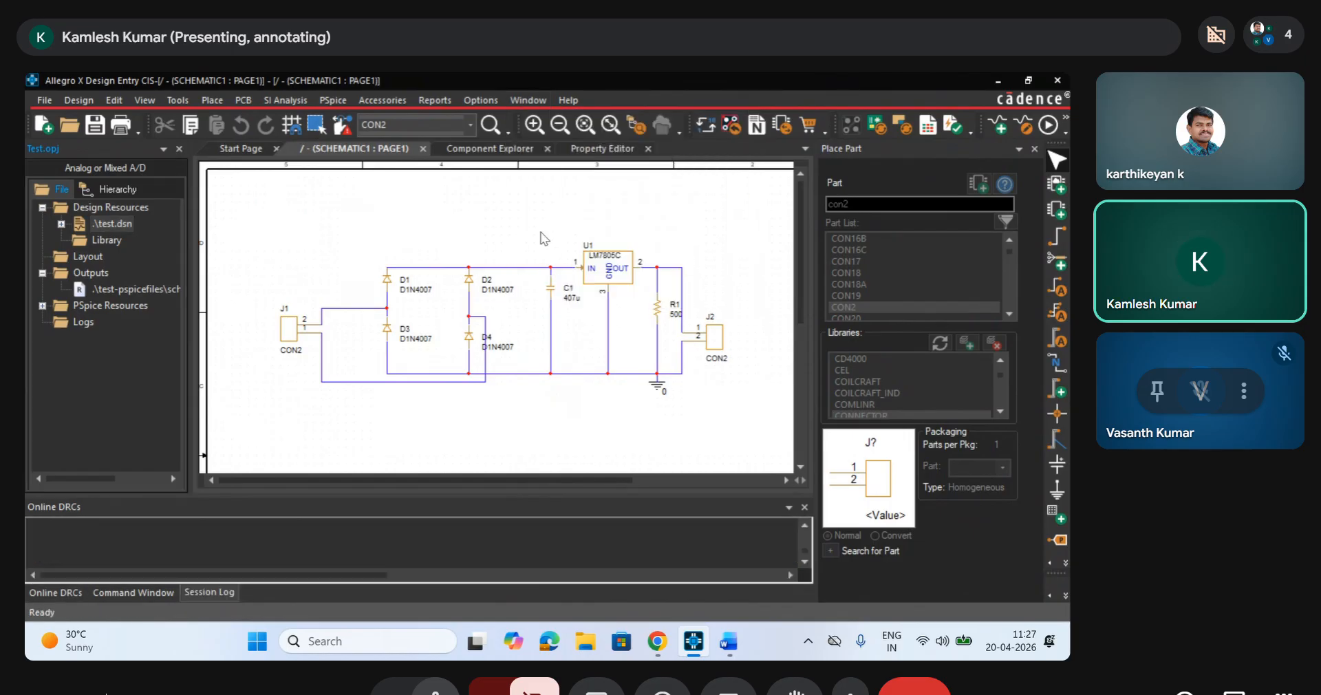
{"action": "scroll", "coordinate": [332, 543], "scroll_direction": "up", "scroll_amount": 3}
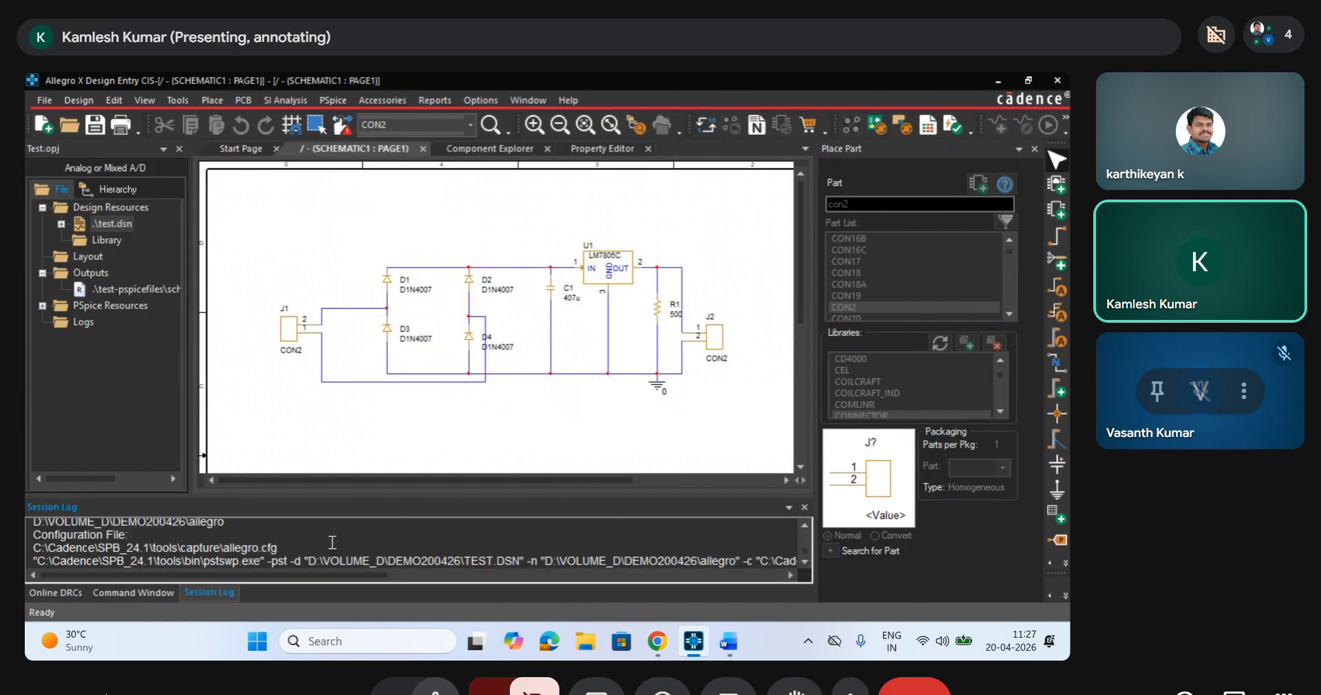
{"action": "scroll", "coordinate": [333, 543], "scroll_direction": "down", "scroll_amount": 3}
{"action": "scroll", "coordinate": [332, 543], "scroll_direction": "up", "scroll_amount": 3}
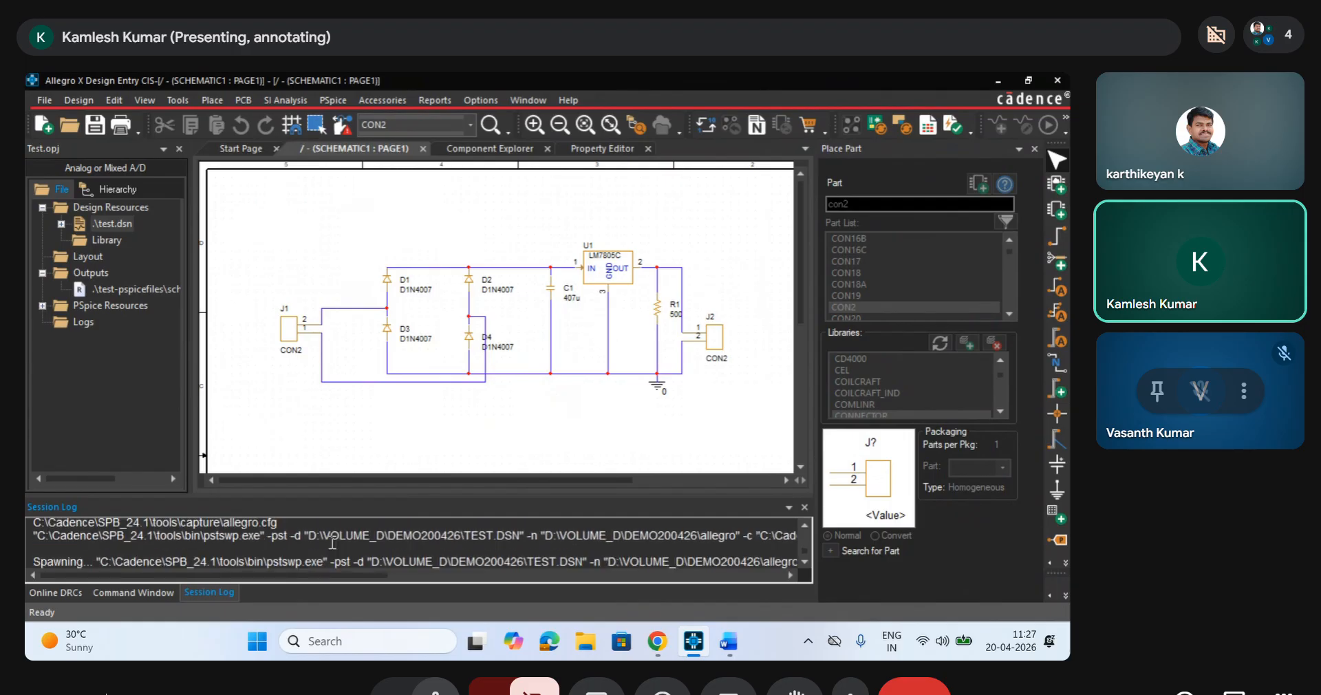
{"action": "left_click_drag", "start_coordinate": [431, 493], "coordinate": [431, 428]}
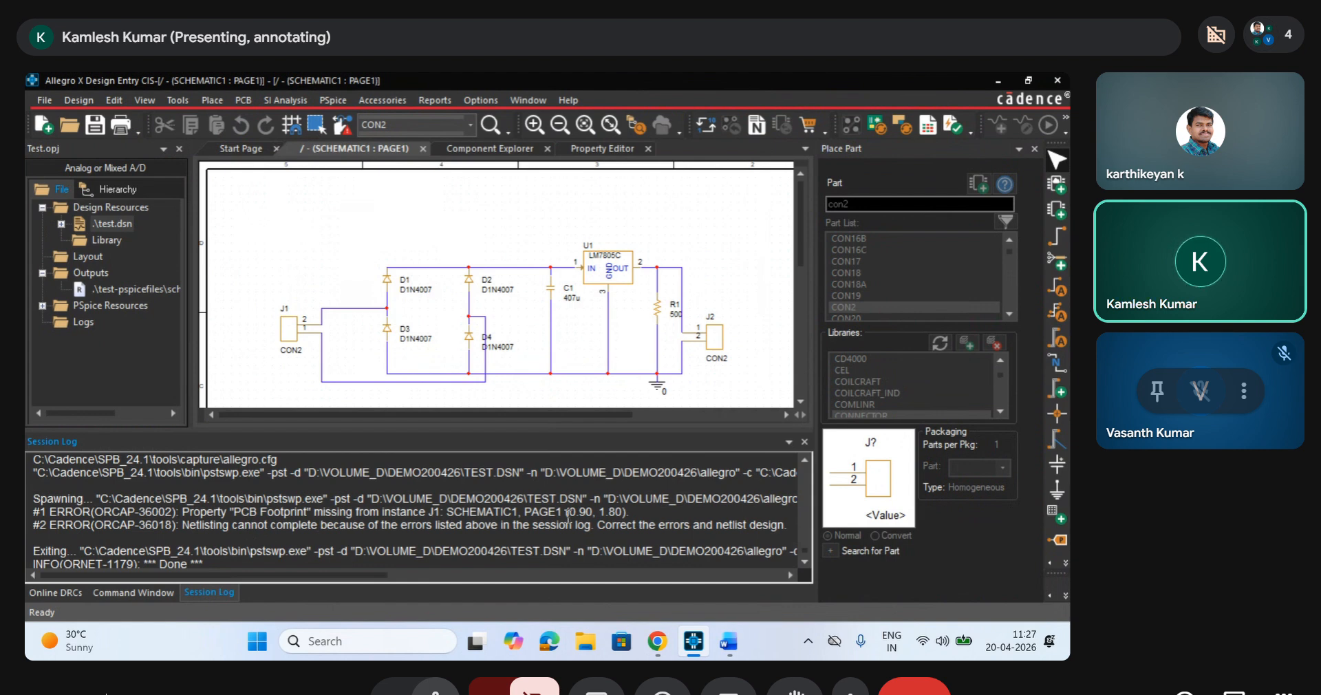
Step: Set the PCB Footprint of input connector J1 to jumper2
{"action": "double_click", "coordinate": [292, 335]}
{"action": "scroll", "coordinate": [327, 379], "scroll_direction": "down", "scroll_amount": 3}
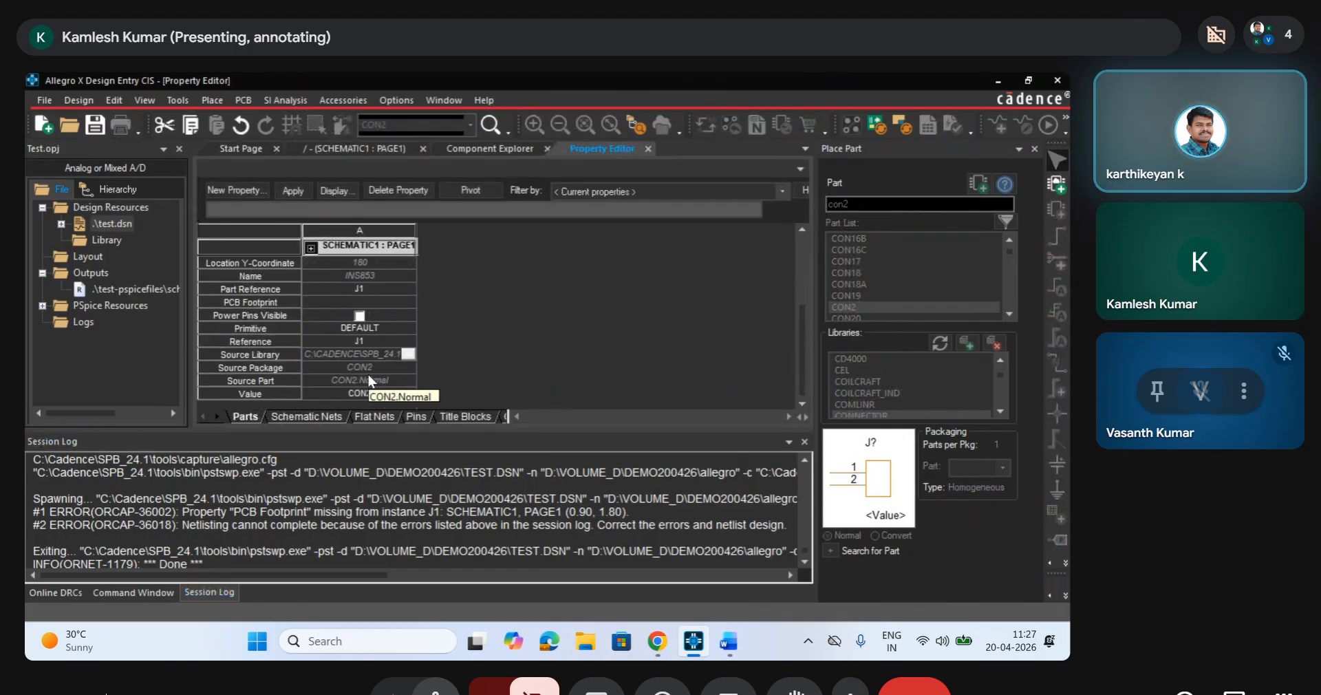
{"action": "scroll", "coordinate": [370, 381], "scroll_direction": "up", "scroll_amount": 1}
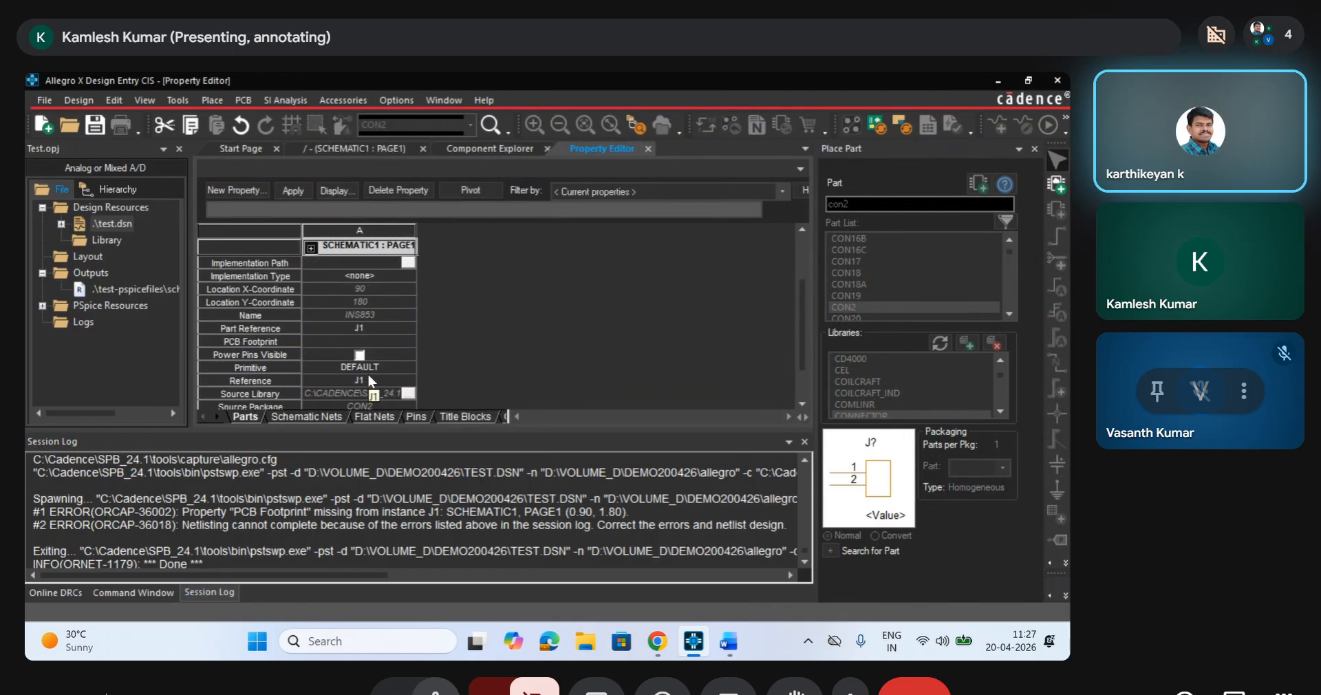
{"action": "left_click", "coordinate": [358, 341]}
{"action": "type", "text": "jumper2"}
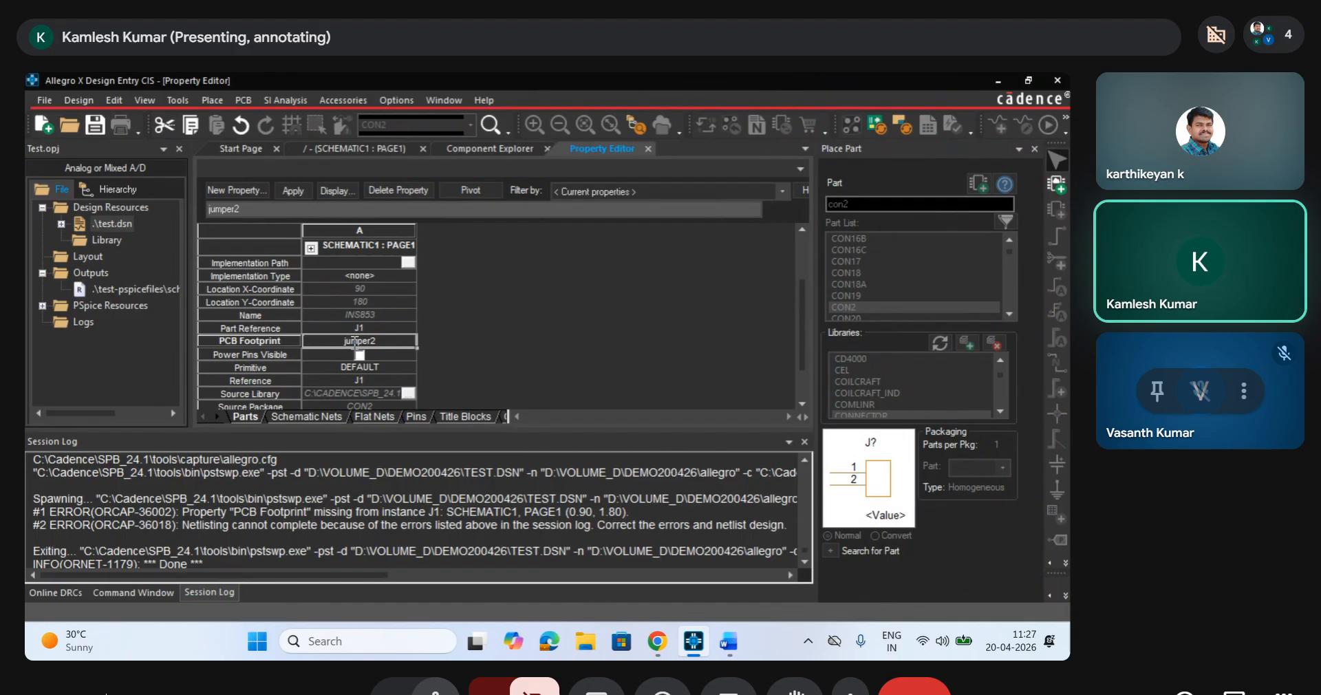
{"action": "key", "text": "Return"}
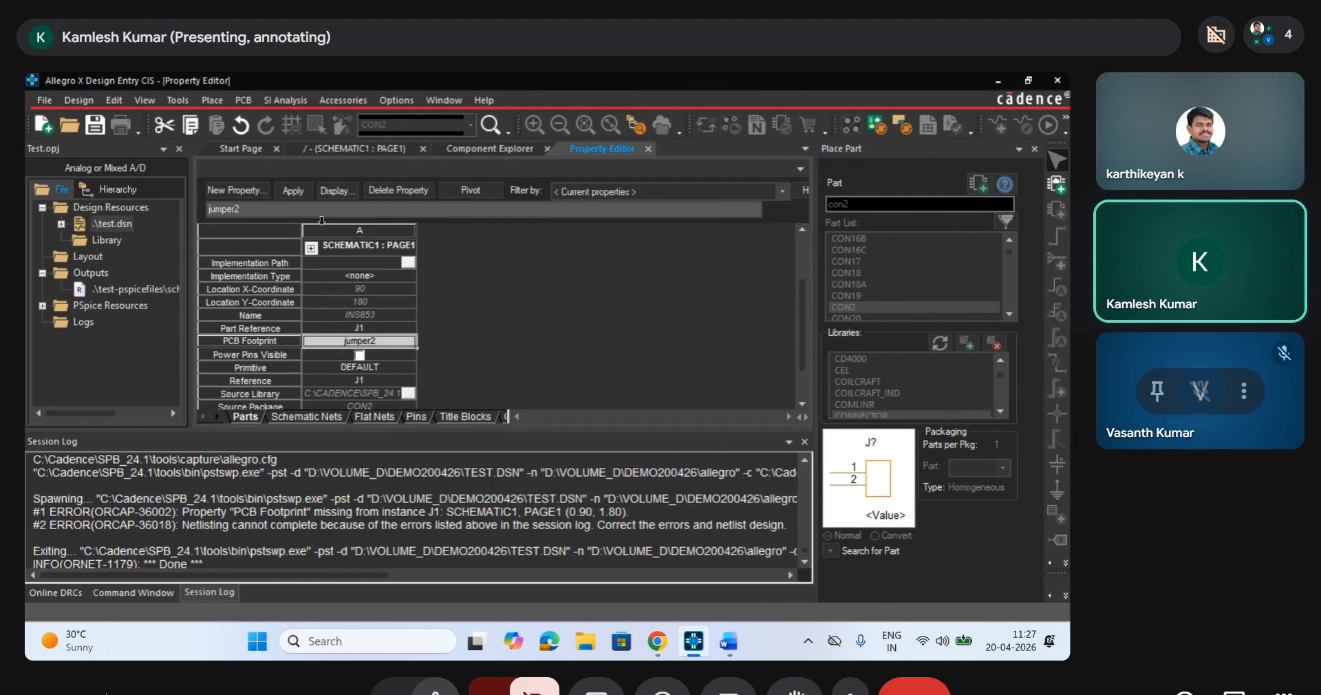
Step: Check connector J2's PCB Footprint and create the PCB Editor netlist for test.dsn in the allegro directory with View Output enabled
{"action": "left_click", "coordinate": [365, 146]}
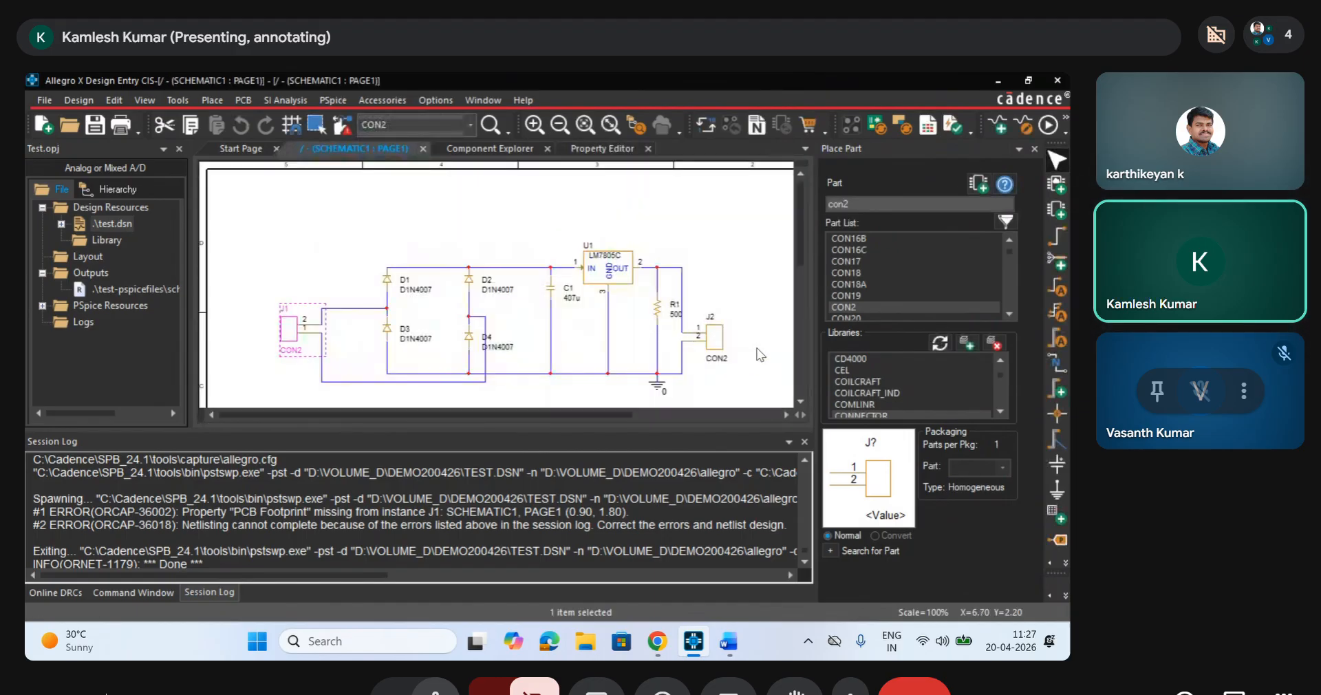
{"action": "double_click", "coordinate": [716, 342]}
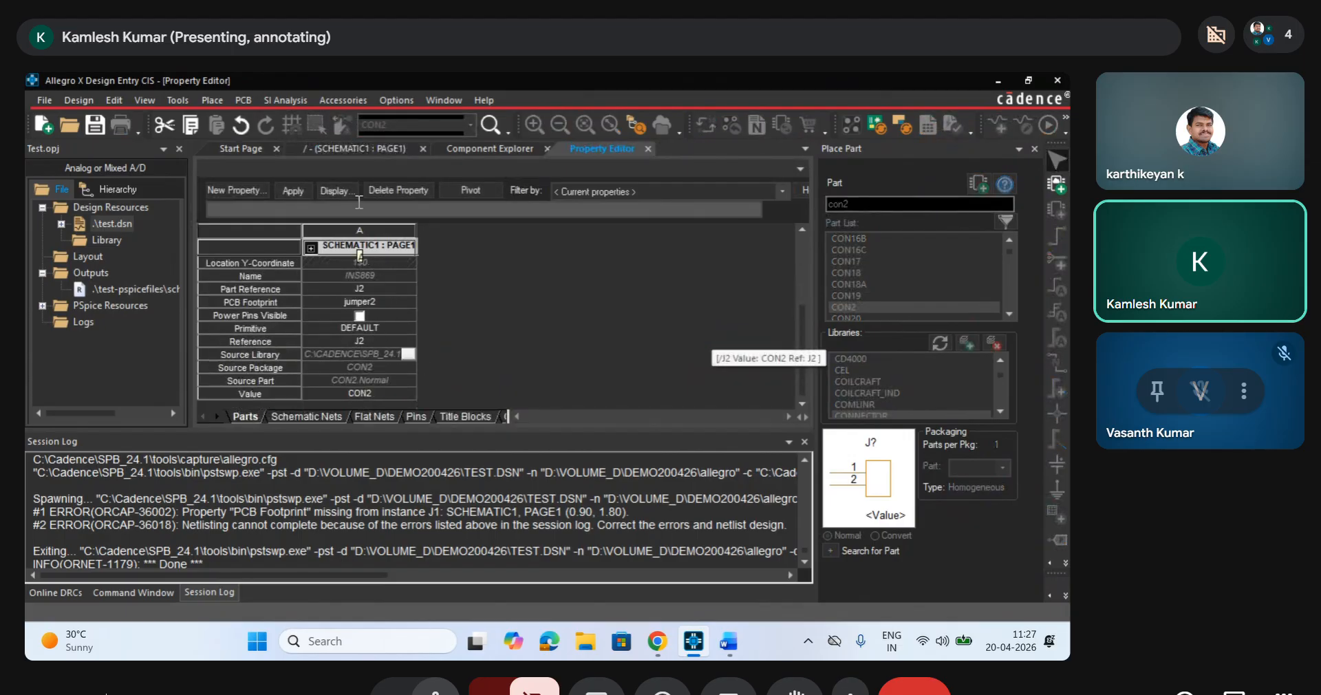
{"action": "left_click", "coordinate": [102, 224]}
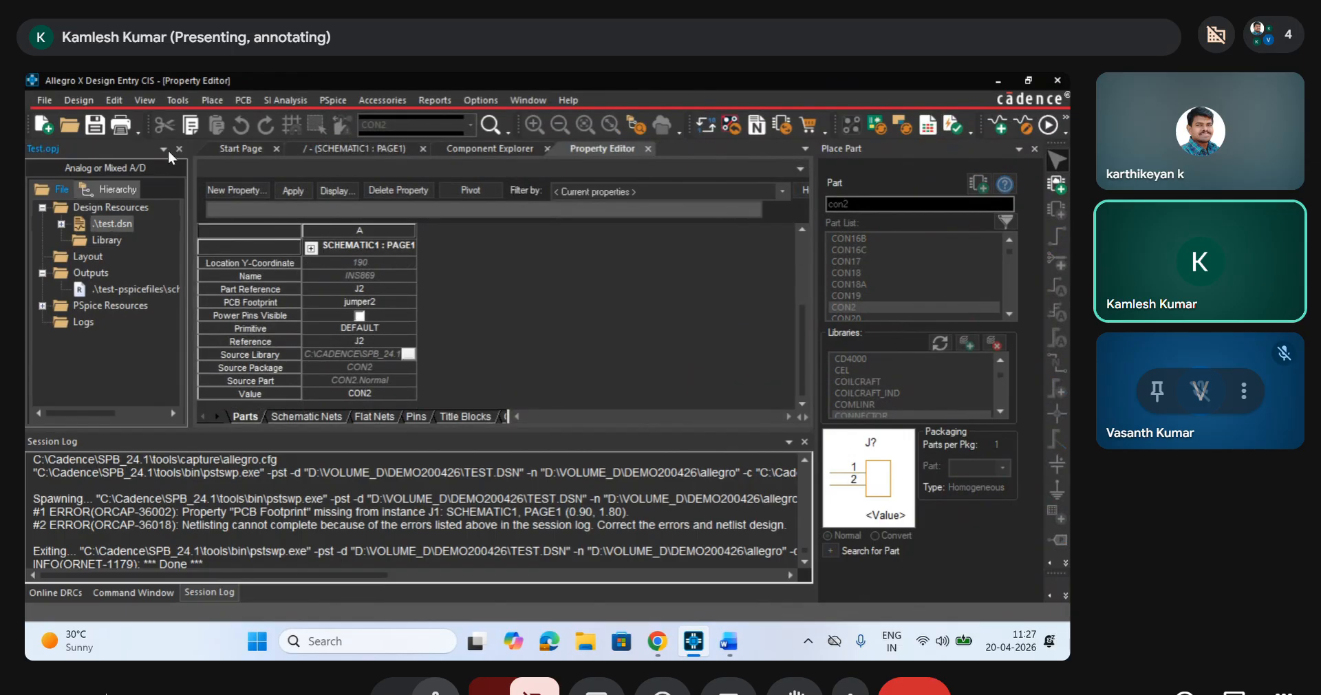
{"action": "left_click", "coordinate": [178, 101]}
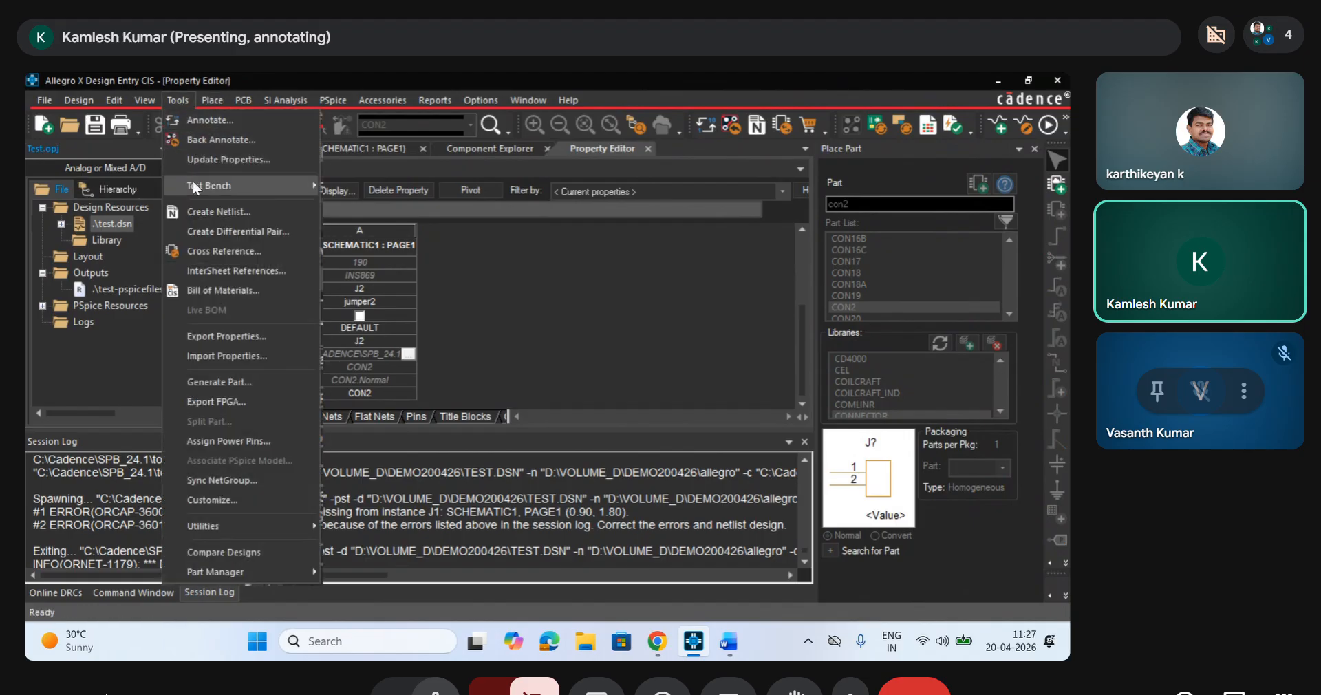
{"action": "left_click", "coordinate": [194, 213]}
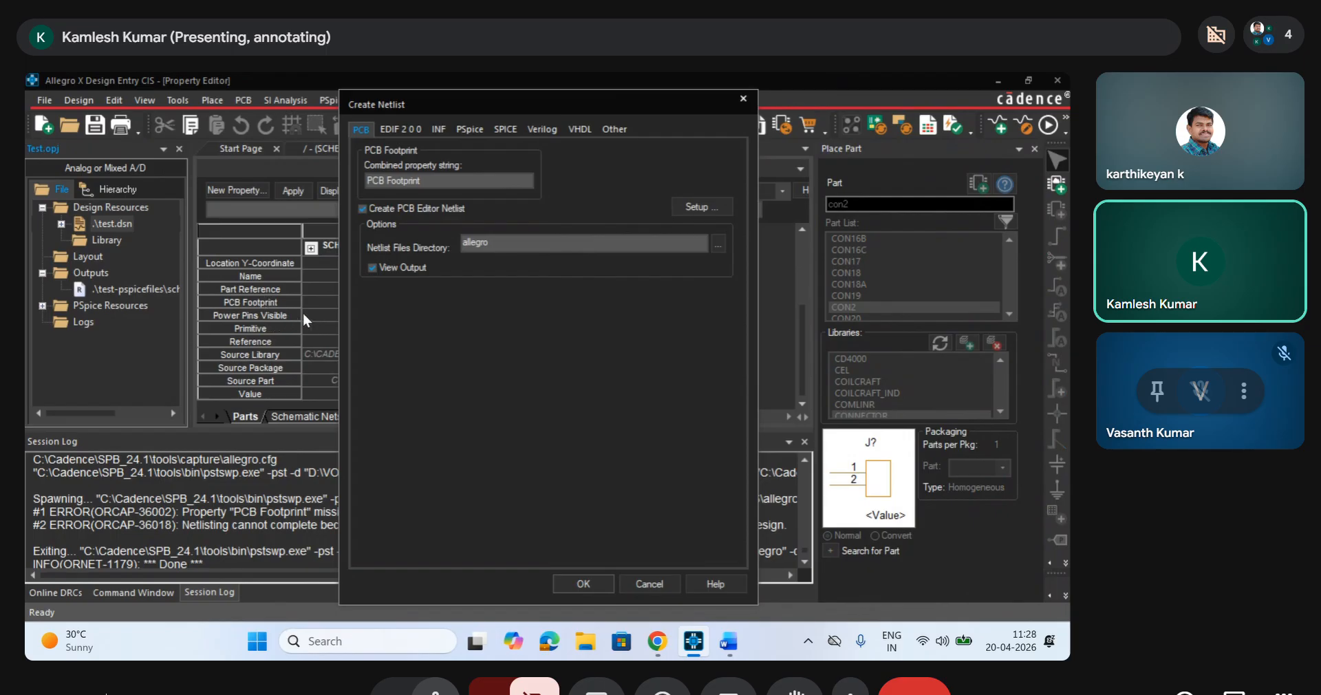
{"action": "left_click", "coordinate": [577, 583]}
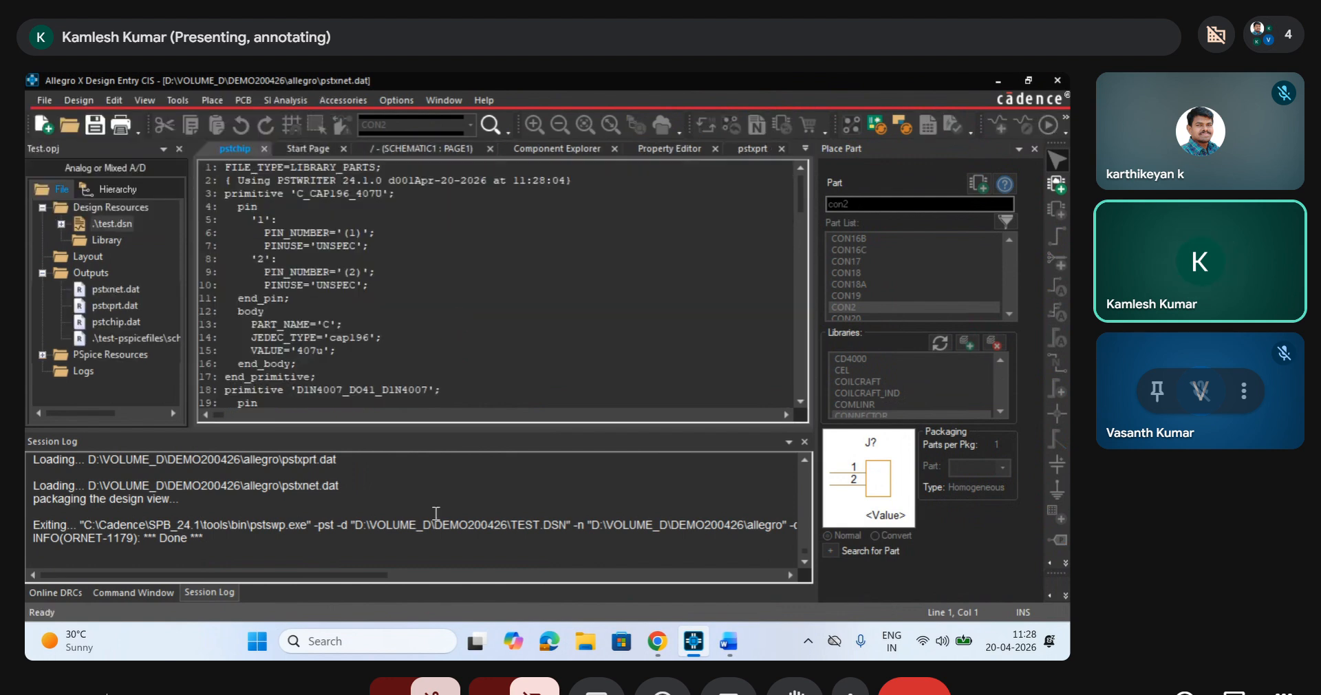
Step: Launch PCB Editor 24.1 with the Allegro X Designer product
{"action": "left_click", "coordinate": [408, 638]}
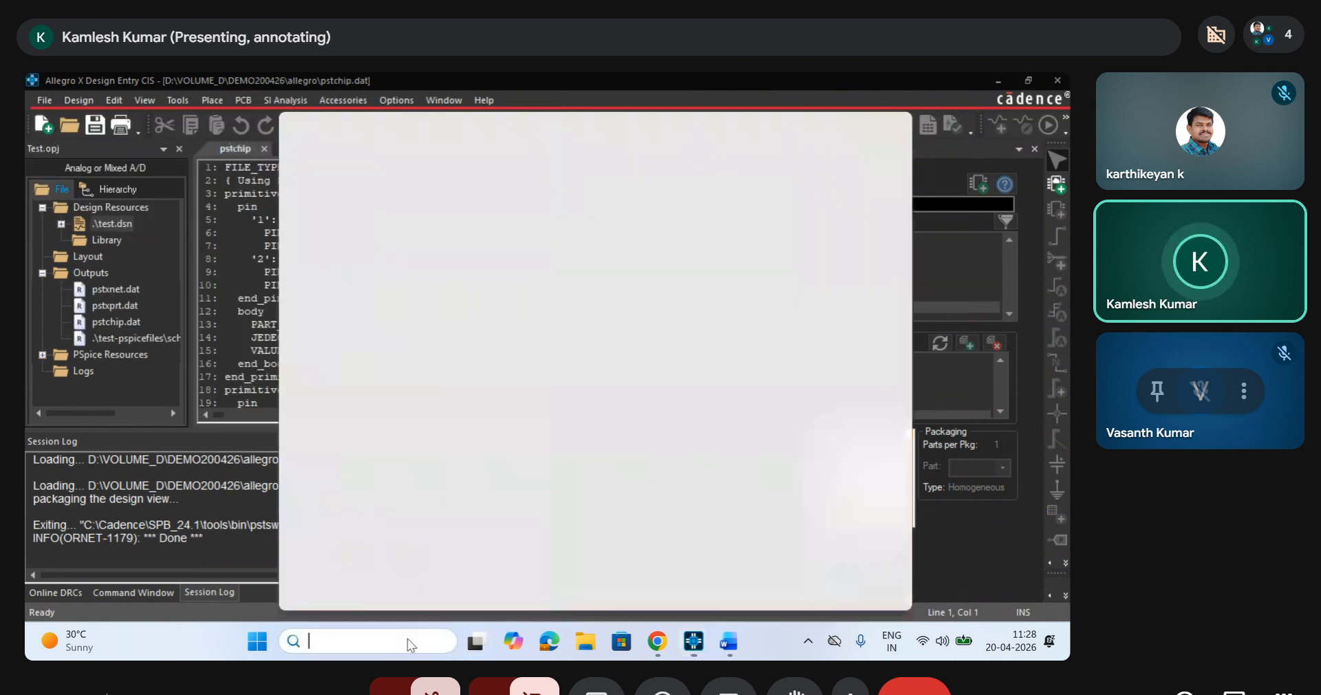
{"action": "type", "text": "pcb"}
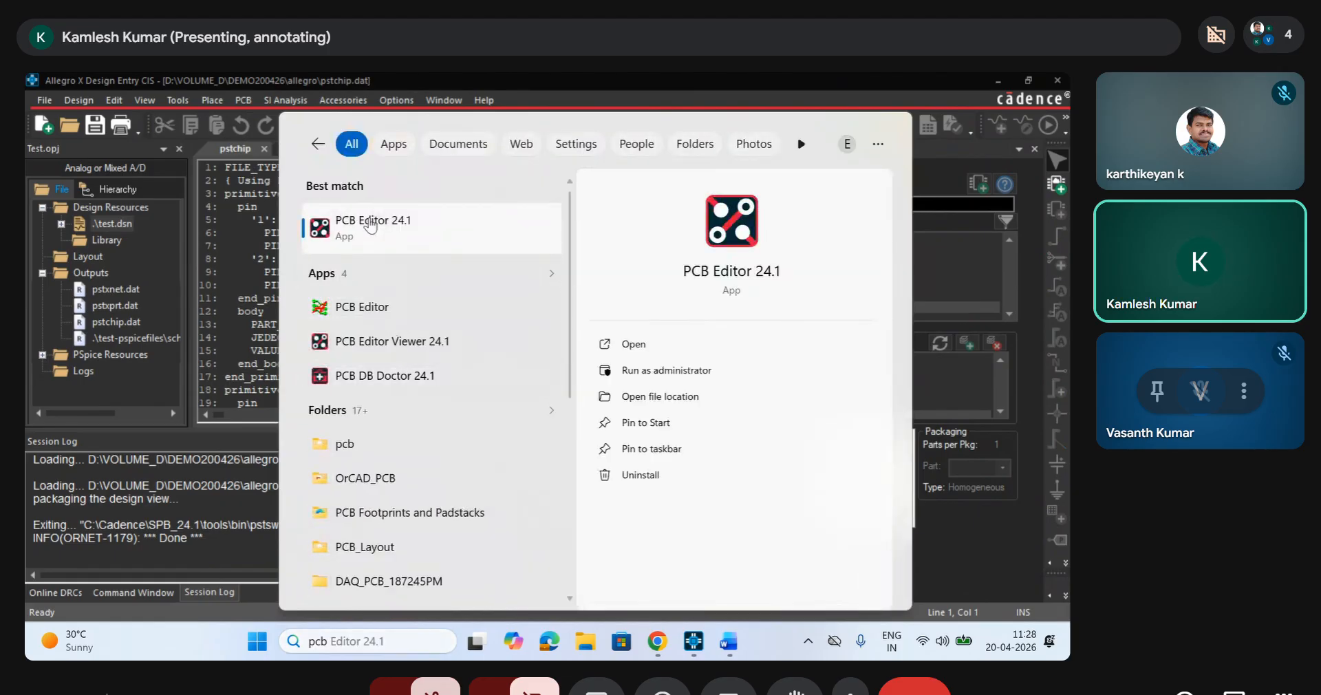
{"action": "left_click", "coordinate": [370, 223]}
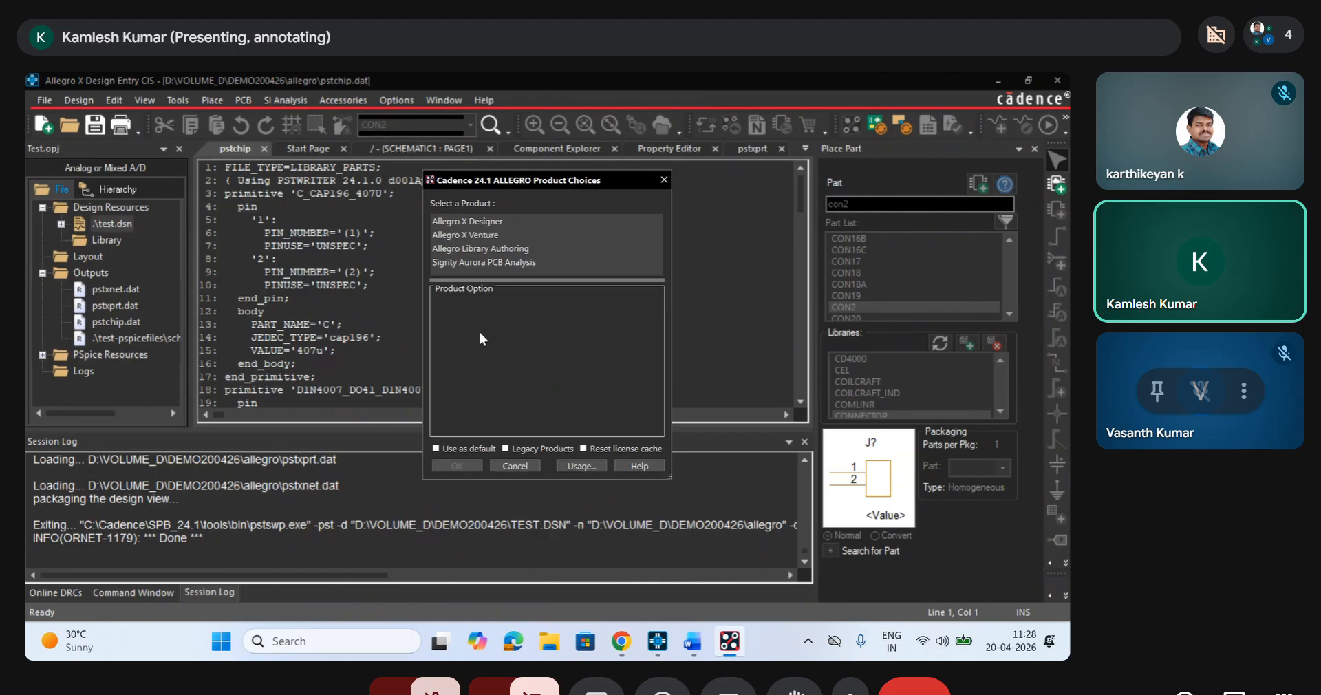
{"action": "double_click", "coordinate": [457, 220]}
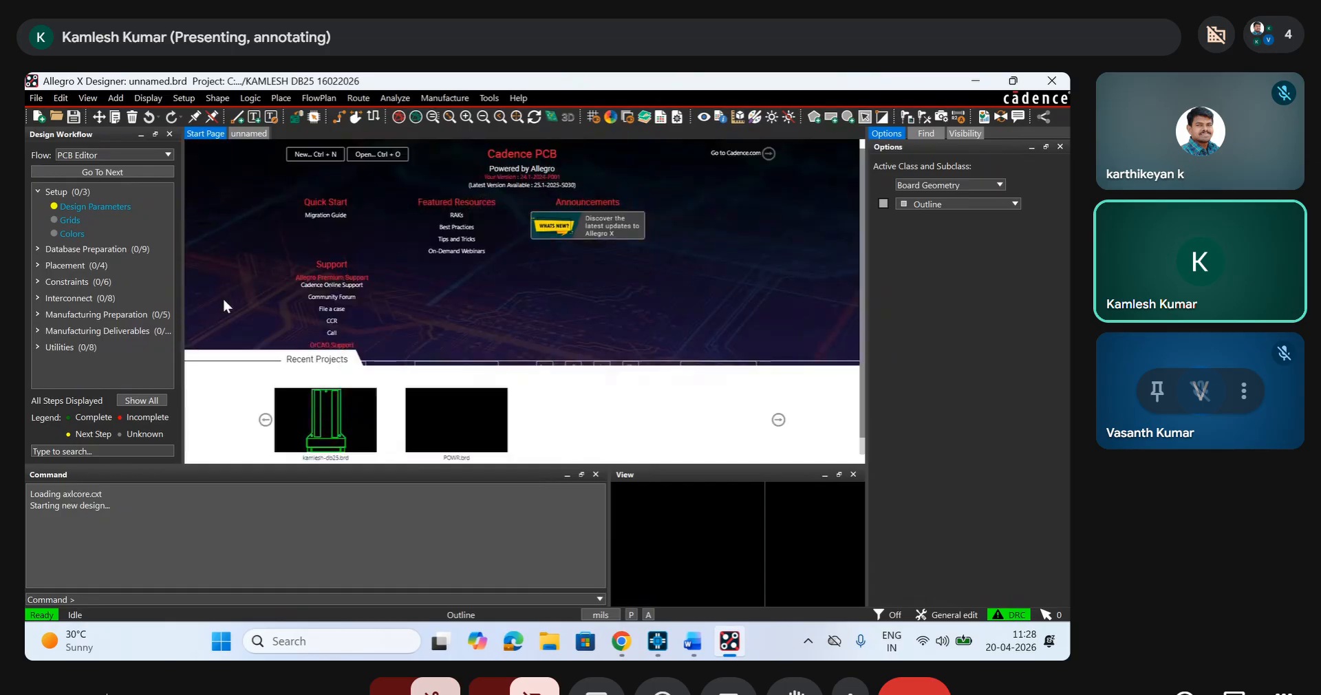
Step: Start a new drawing and set its location to the D:\Volume_D\Demo200426\allegro folder
{"action": "left_click", "coordinate": [36, 98]}
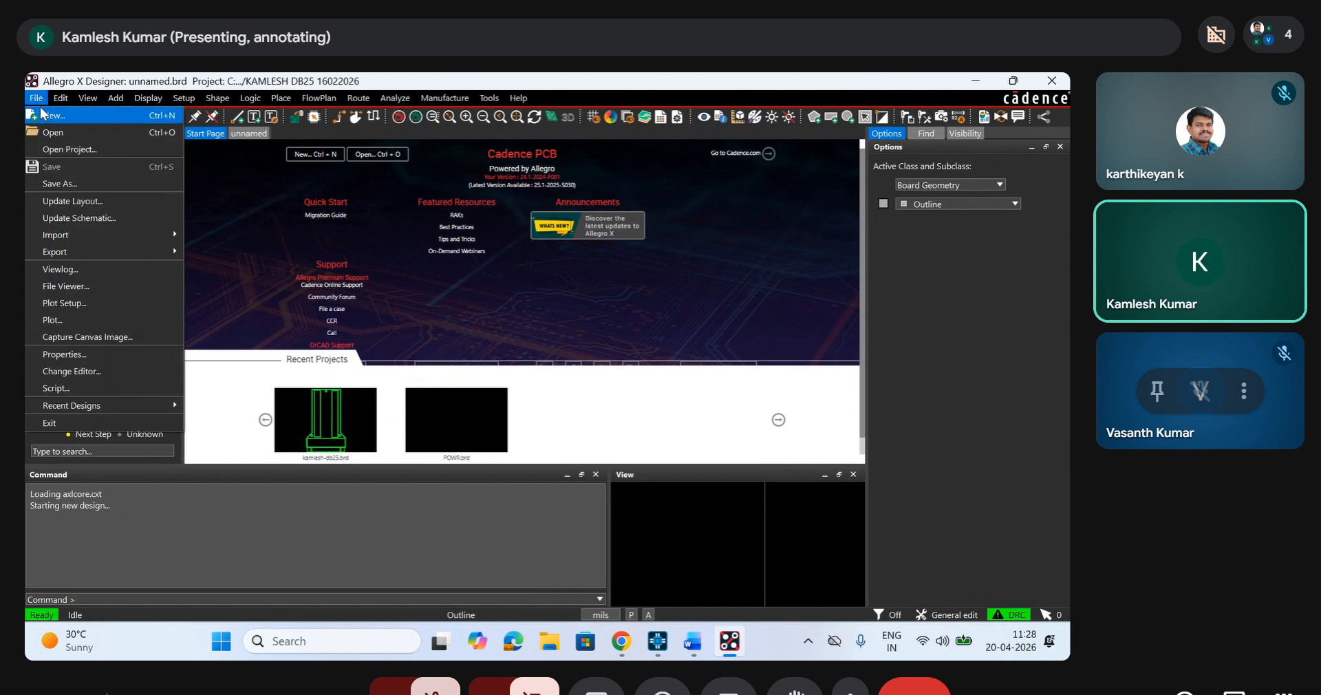
{"action": "left_click", "coordinate": [45, 109]}
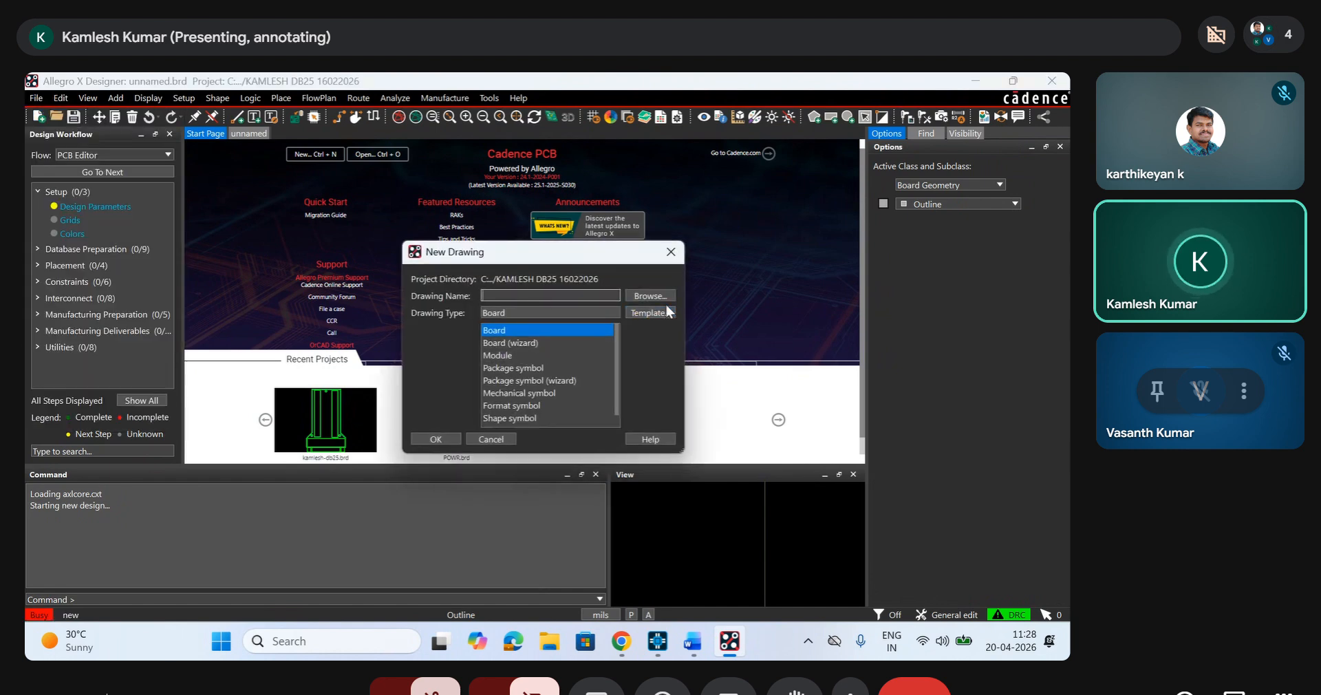
{"action": "left_click", "coordinate": [651, 295]}
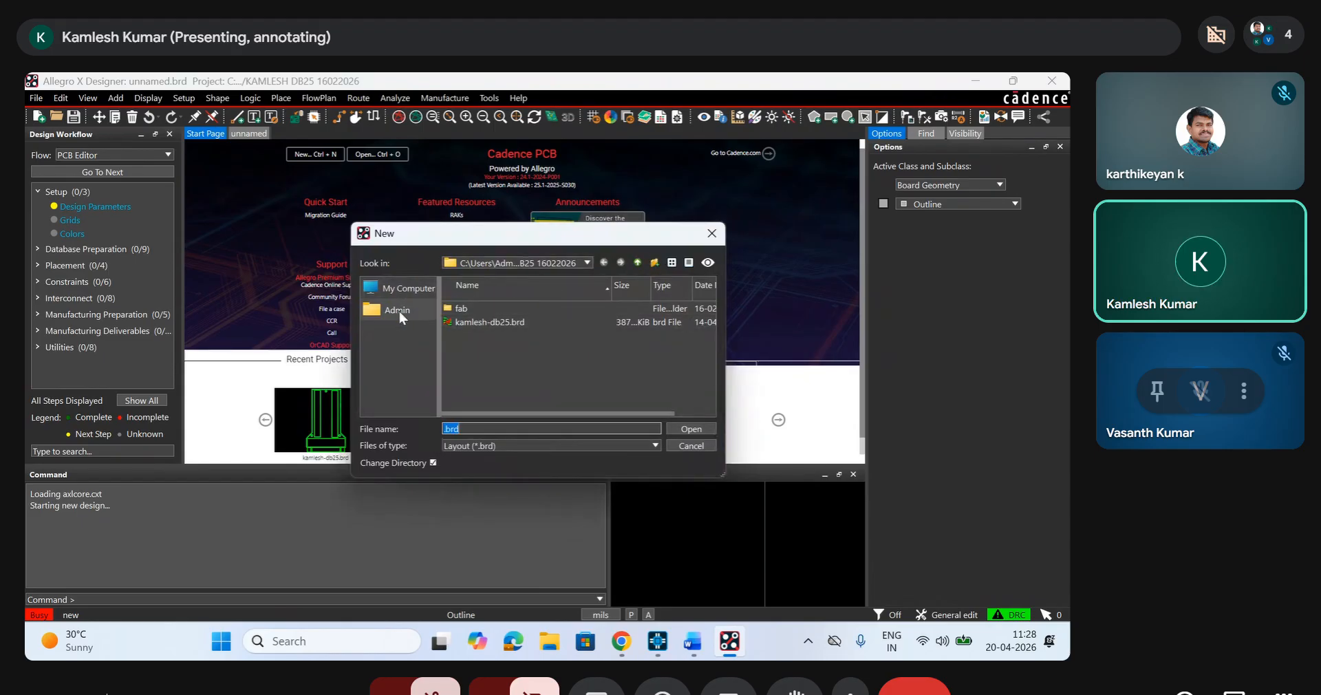
{"action": "left_click", "coordinate": [399, 287]}
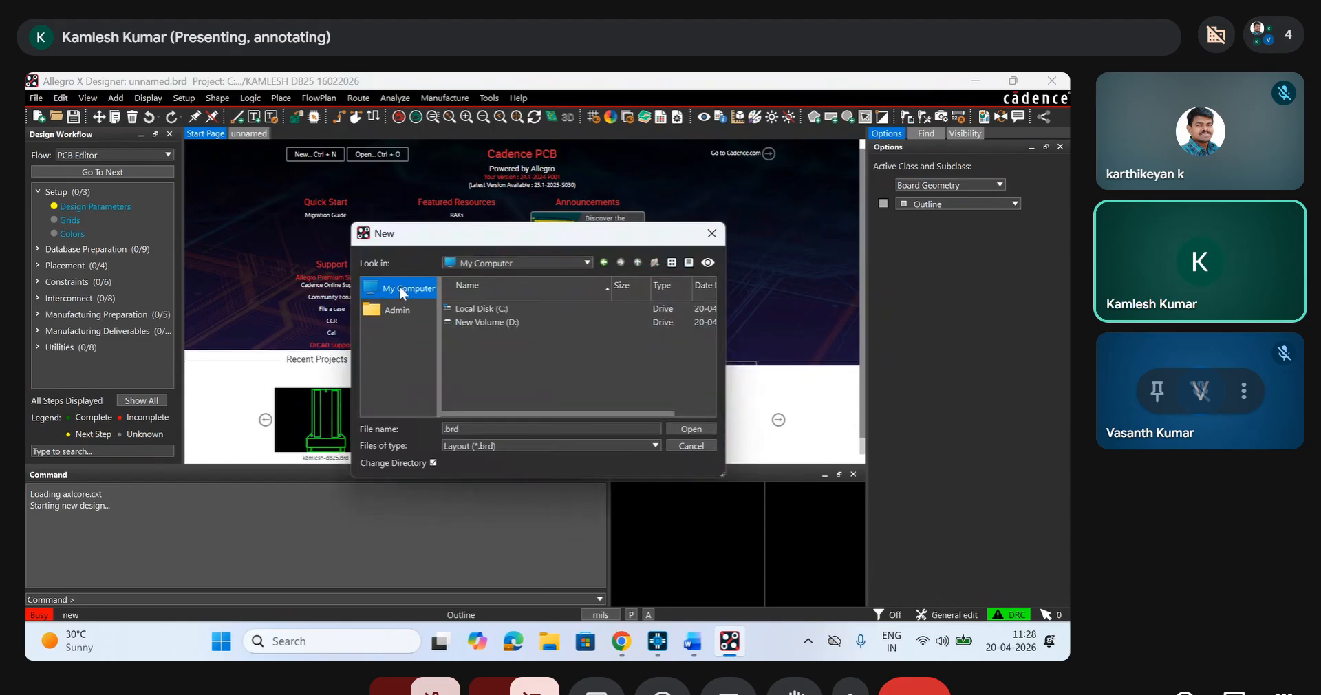
{"action": "double_click", "coordinate": [495, 322]}
{"action": "double_click", "coordinate": [485, 310]}
{"action": "scroll", "coordinate": [492, 339], "scroll_direction": "down", "scroll_amount": 5}
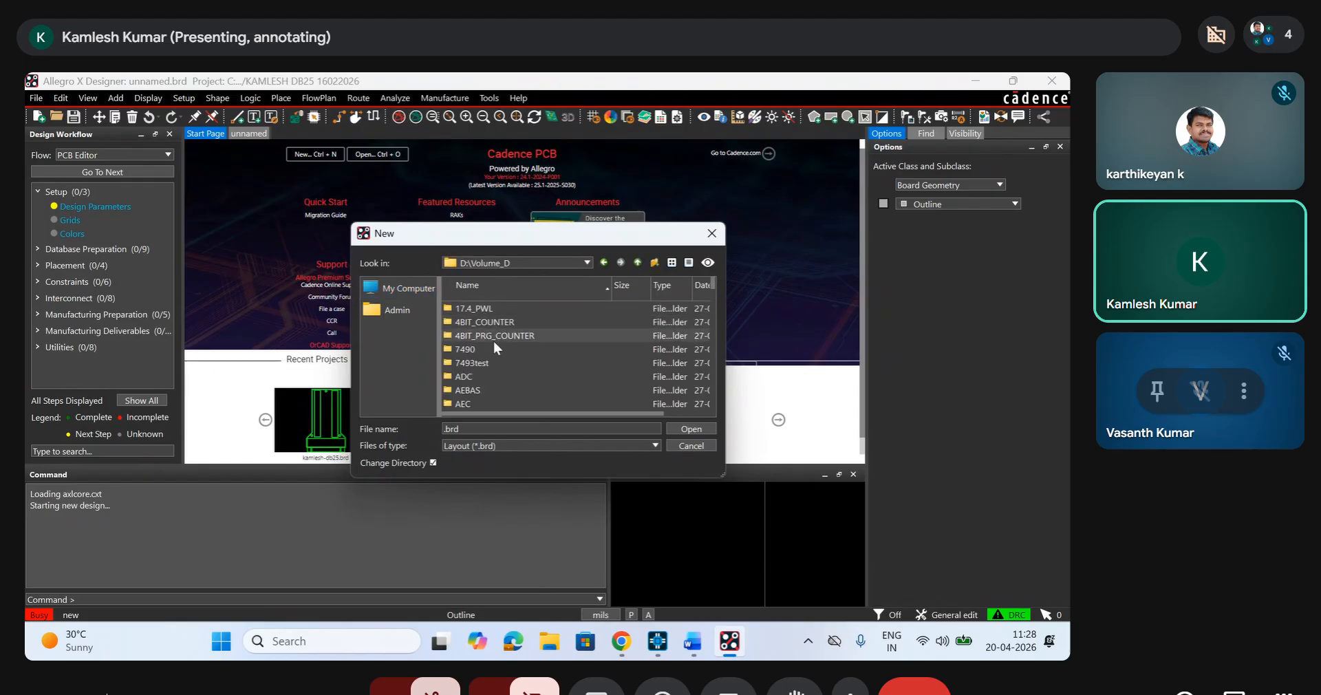
{"action": "left_click", "coordinate": [489, 366]}
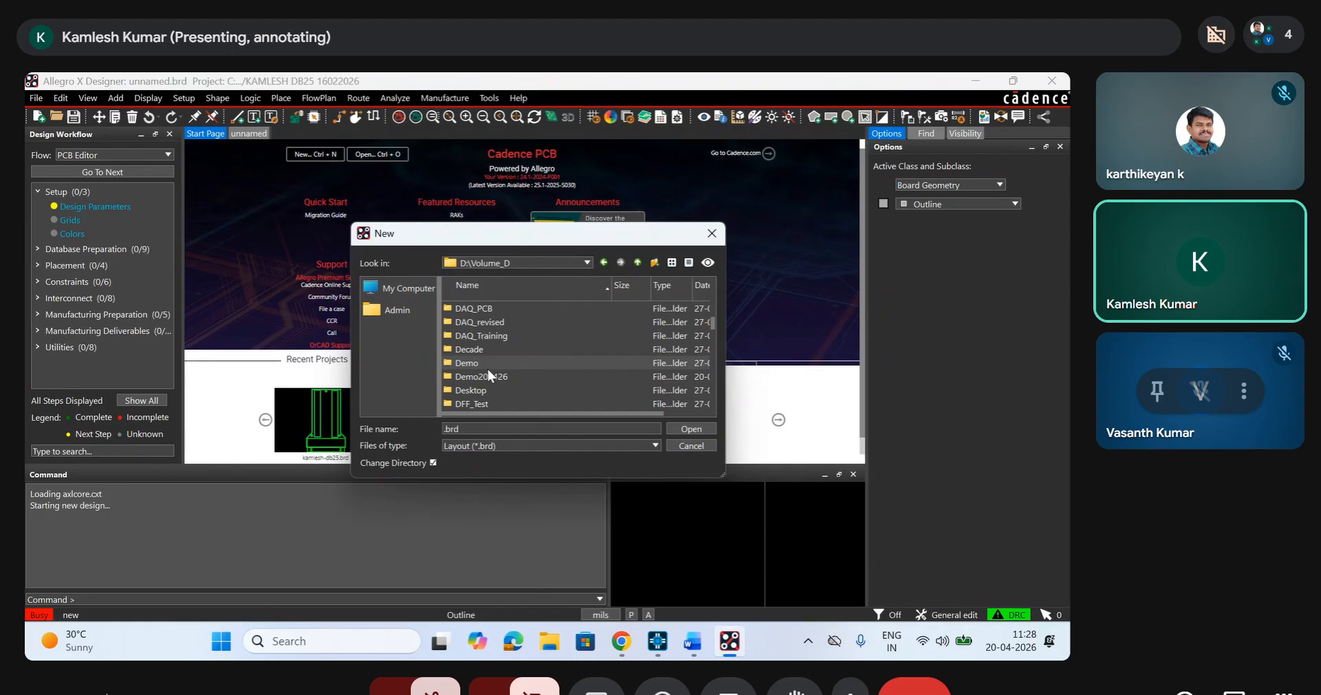
{"action": "scroll", "coordinate": [488, 371], "scroll_direction": "down", "scroll_amount": 2}
{"action": "double_click", "coordinate": [487, 377]}
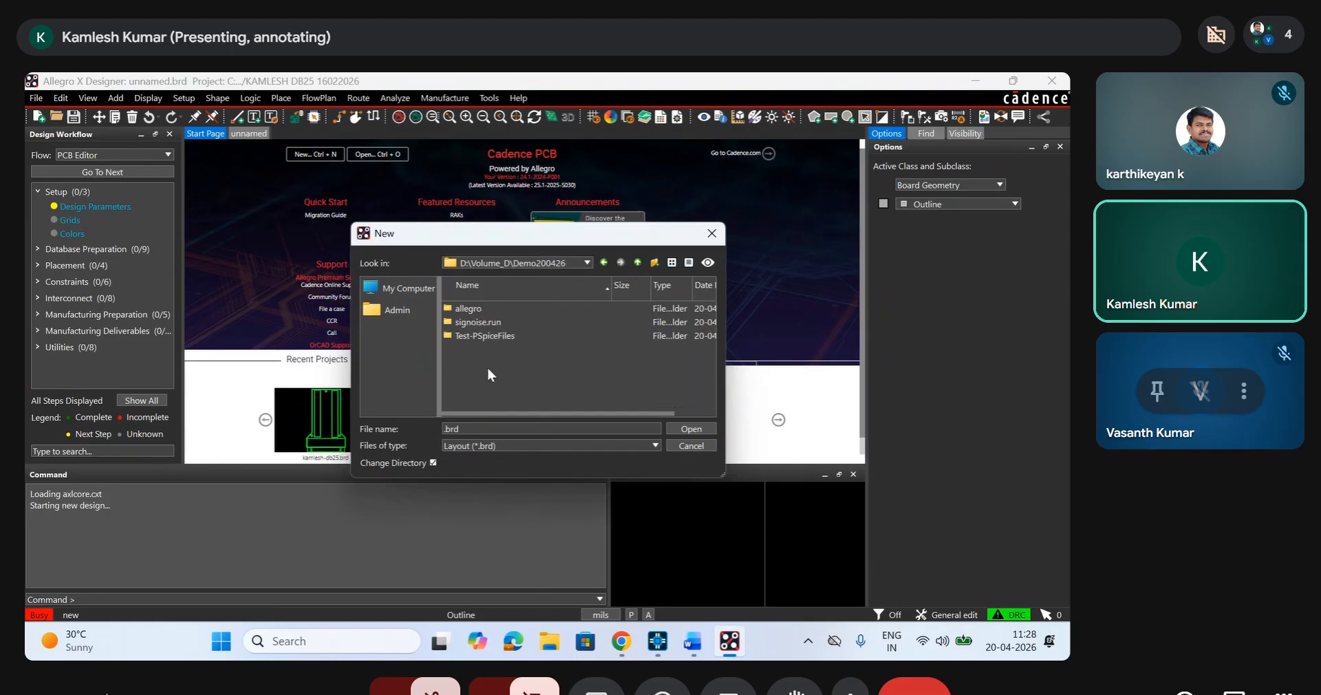
{"action": "left_click", "coordinate": [473, 308]}
{"action": "double_click", "coordinate": [474, 334]}
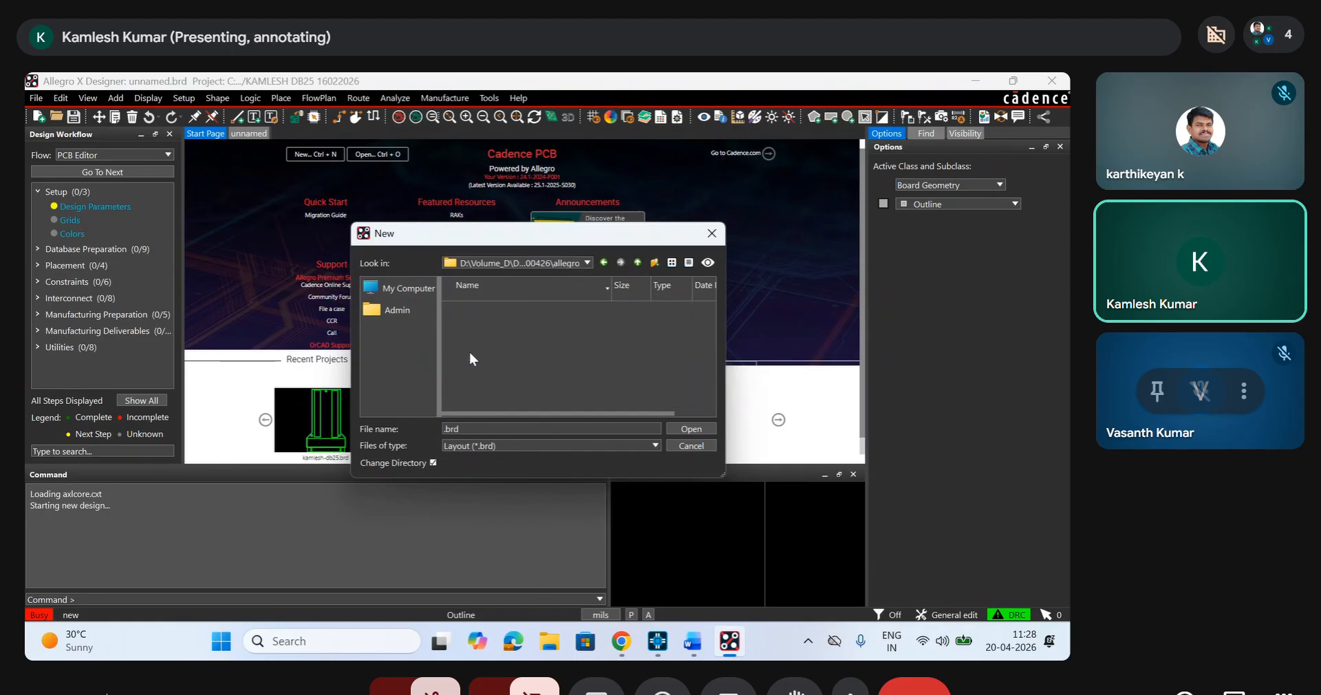
Step: Name the new drawing Demo and create it with the Board drawing type
{"action": "left_click", "coordinate": [467, 428]}
{"action": "type", "text": "Demo"}
{"action": "left_click", "coordinate": [692, 428]}
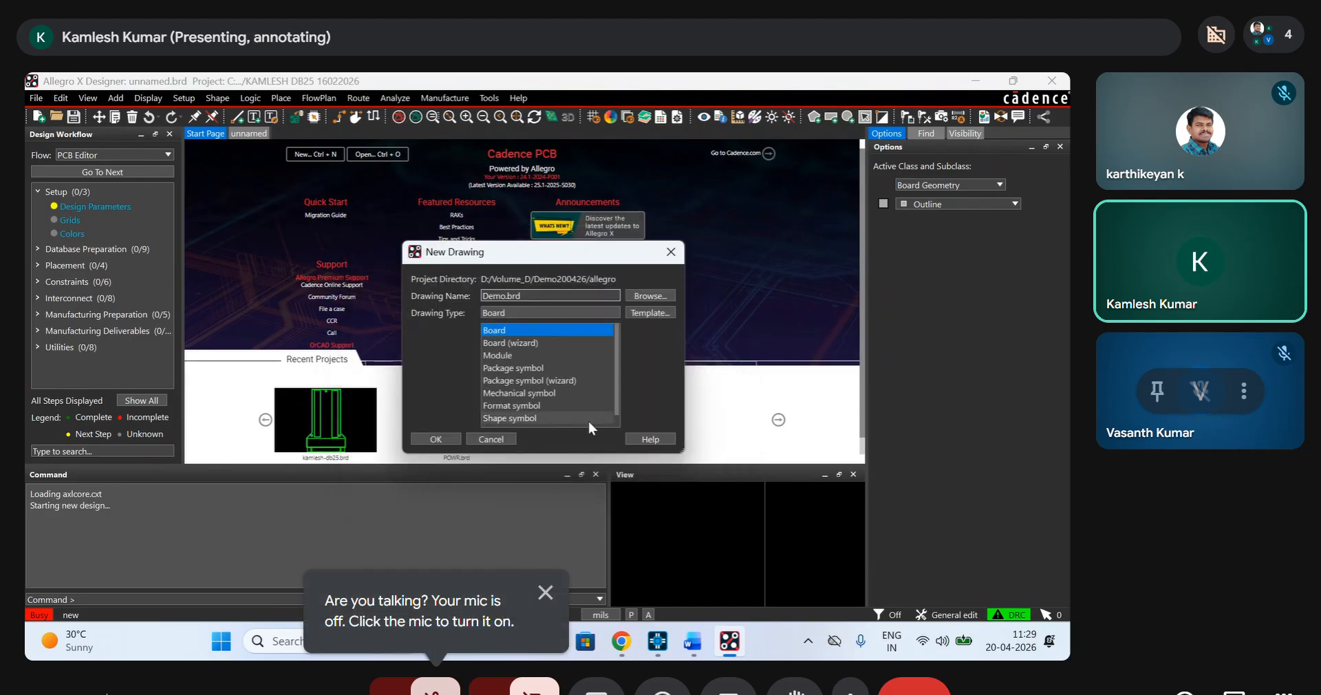
{"action": "left_click", "coordinate": [437, 437]}
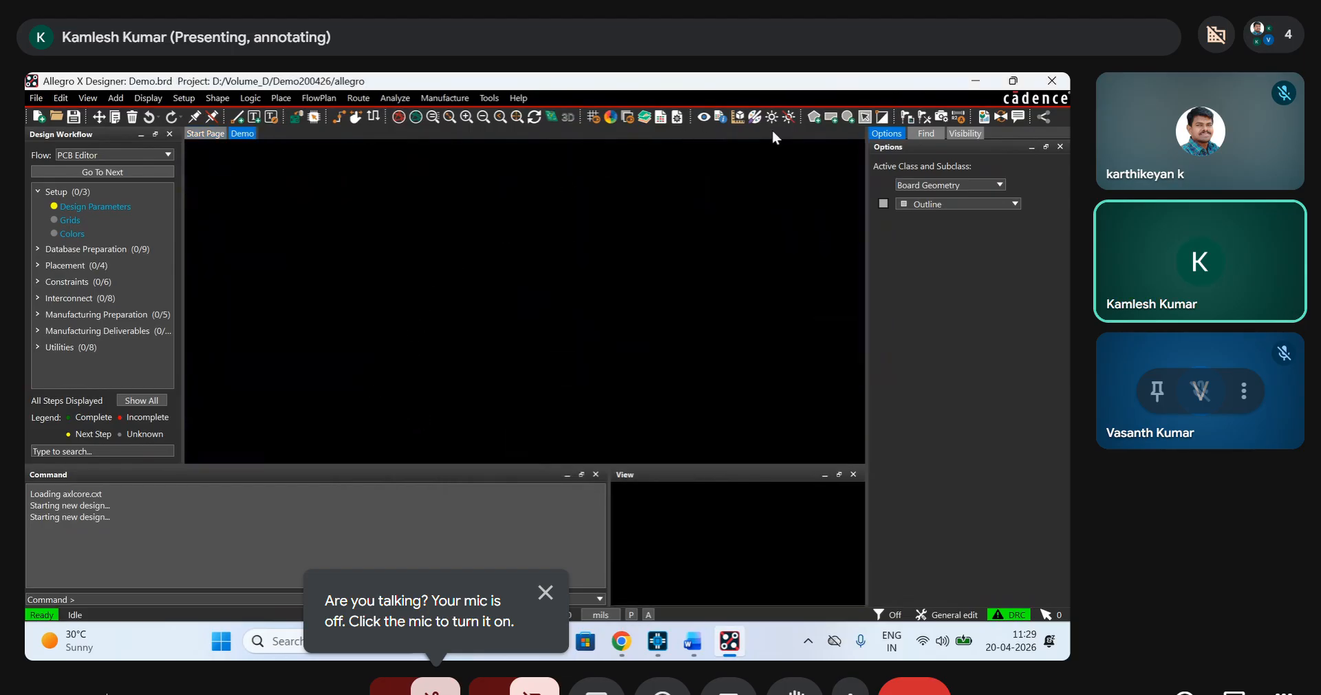
Step: Turn on the grid display in the Demo board's design canvas
{"action": "left_click", "coordinate": [596, 118]}
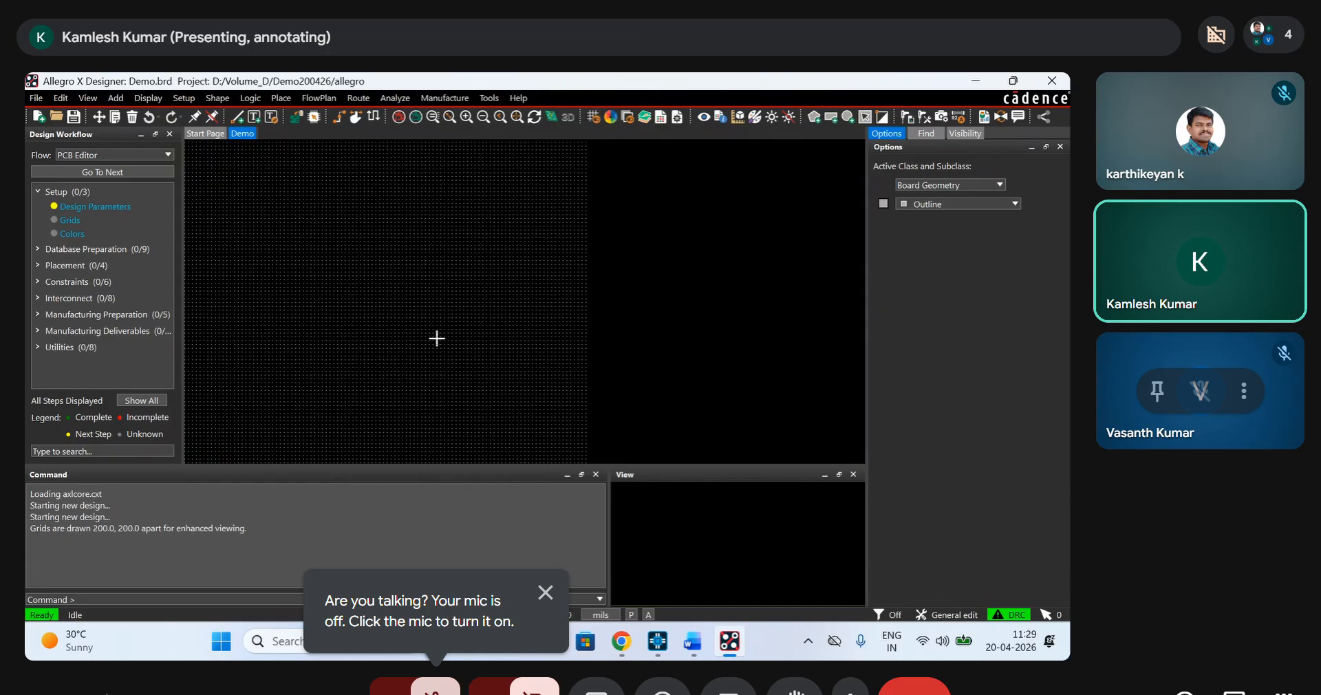
{"action": "middle_click_drag", "start_coordinate": [454, 462], "coordinate": [453, 364]}
{"action": "double_click", "coordinate": [452, 449]}
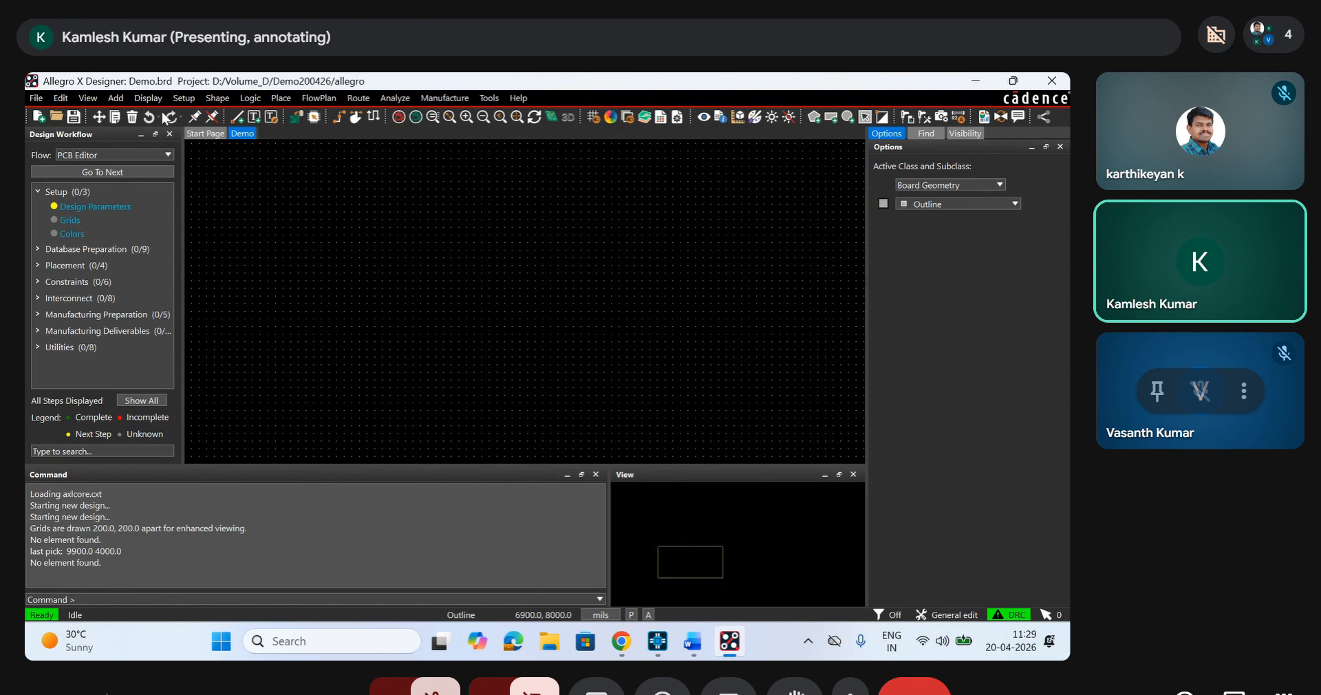
Step: Draw a solid rectangle about 5900 by 3400 mils on Board Geometry/Outline as the board outline, acknowledging the subclass warning
{"action": "left_click", "coordinate": [115, 98]}
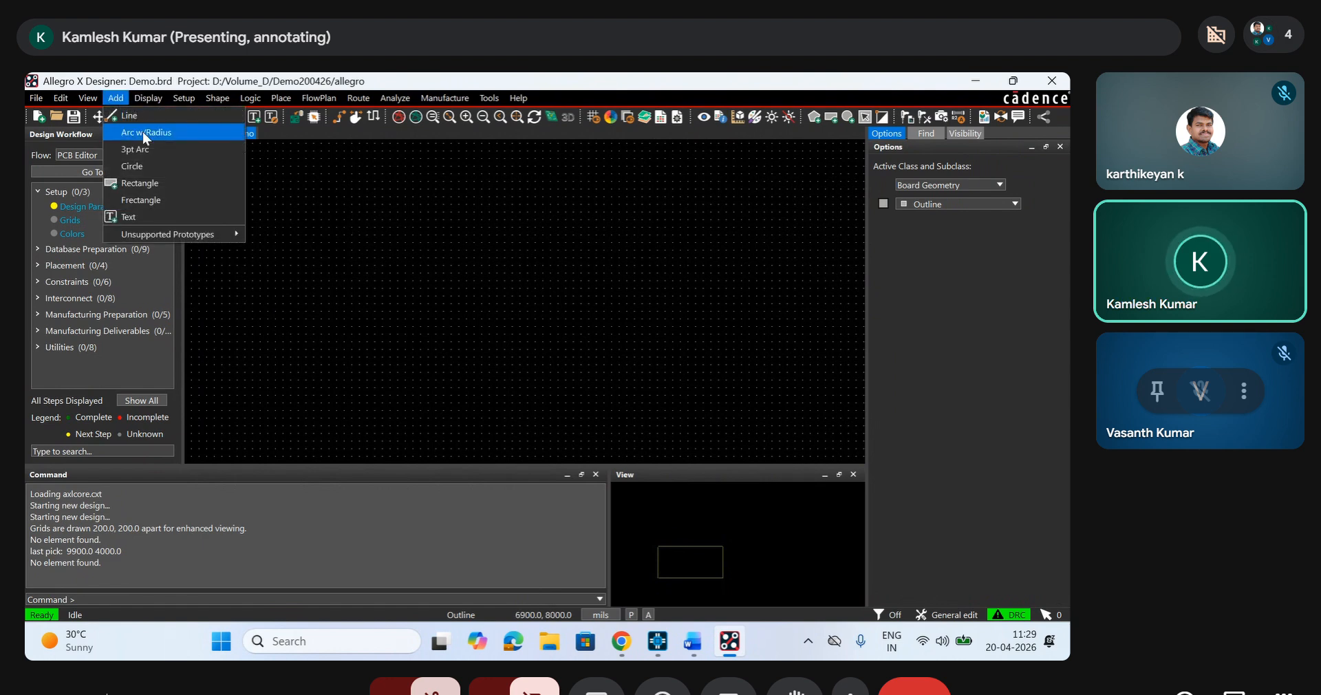
{"action": "left_click", "coordinate": [141, 183]}
{"action": "left_click", "coordinate": [391, 218]}
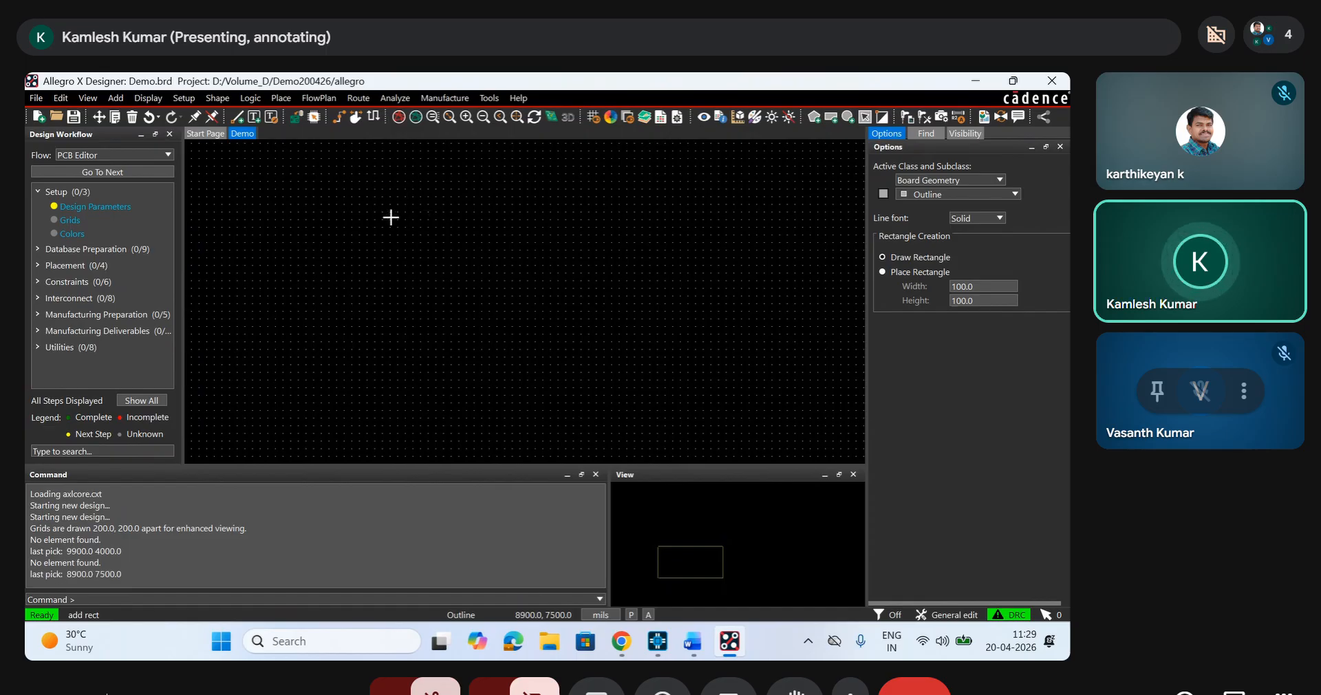
{"action": "left_click", "coordinate": [825, 442]}
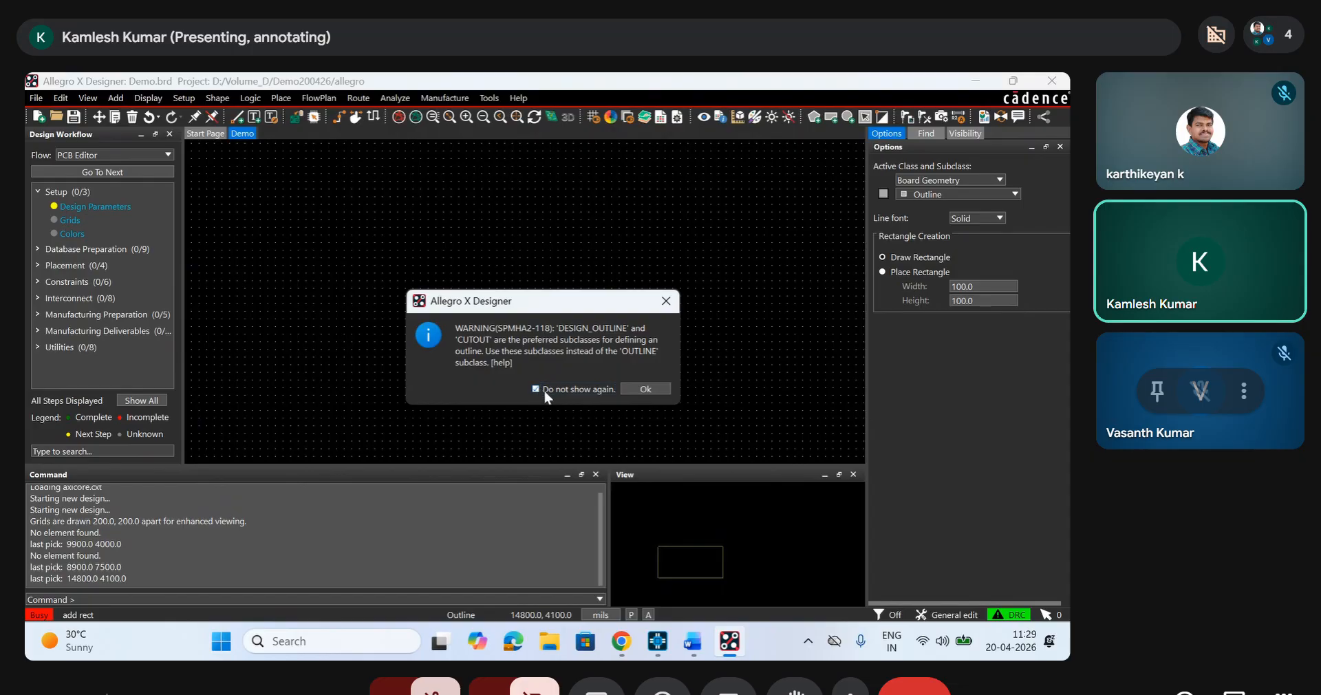
{"action": "left_click", "coordinate": [644, 389]}
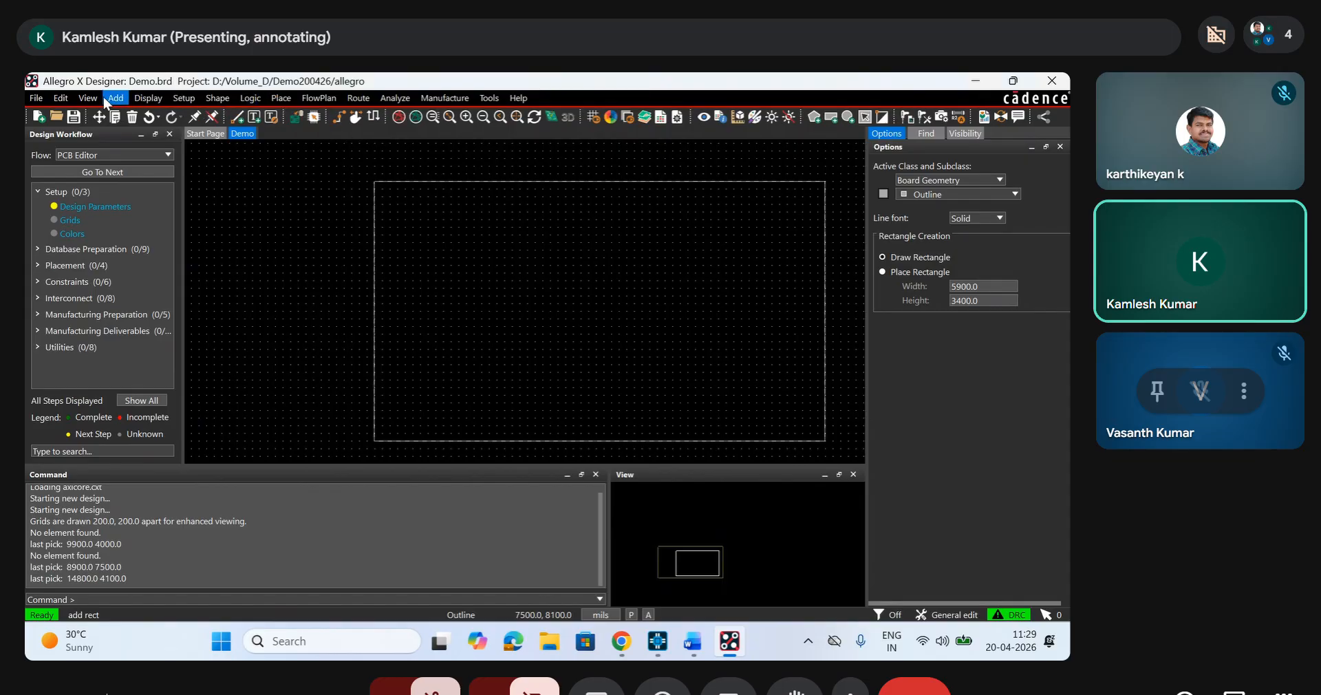
Step: Start a Logic/Netlist import and set the import logic type to Design Entry CIS (Capture)
{"action": "left_click", "coordinate": [34, 99]}
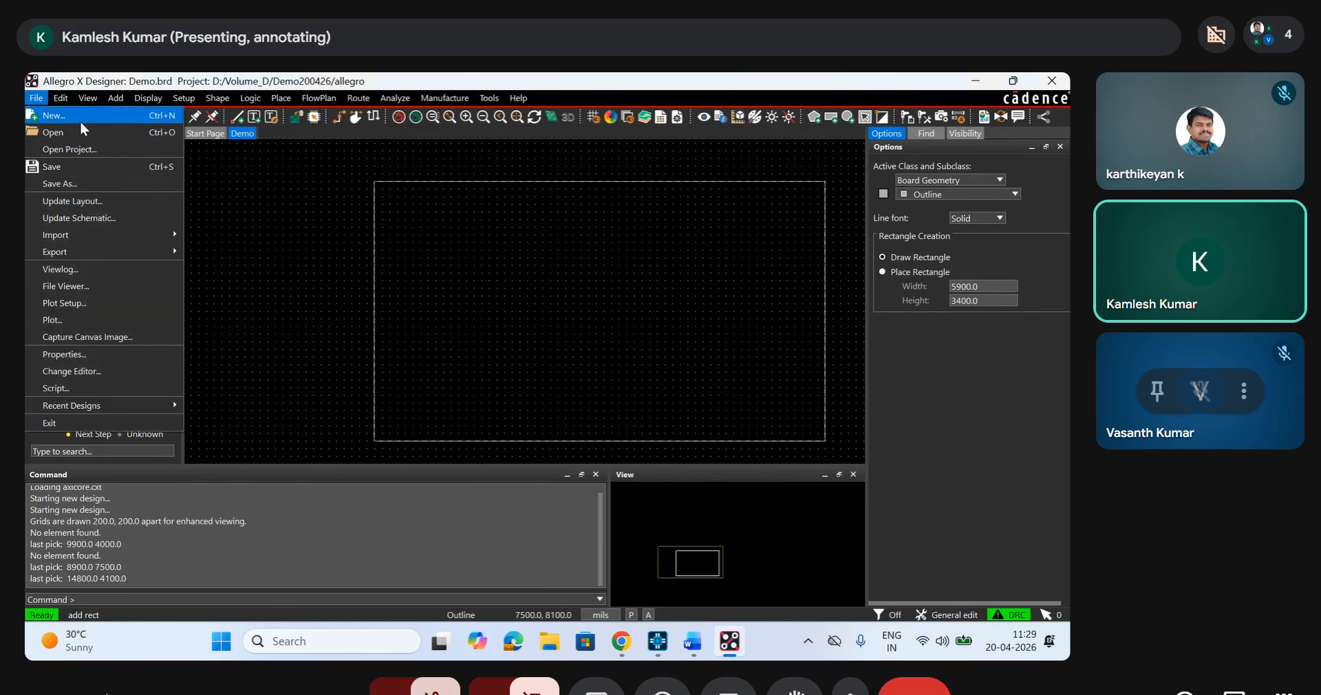
{"action": "mouse_move", "coordinate": [72, 106]}
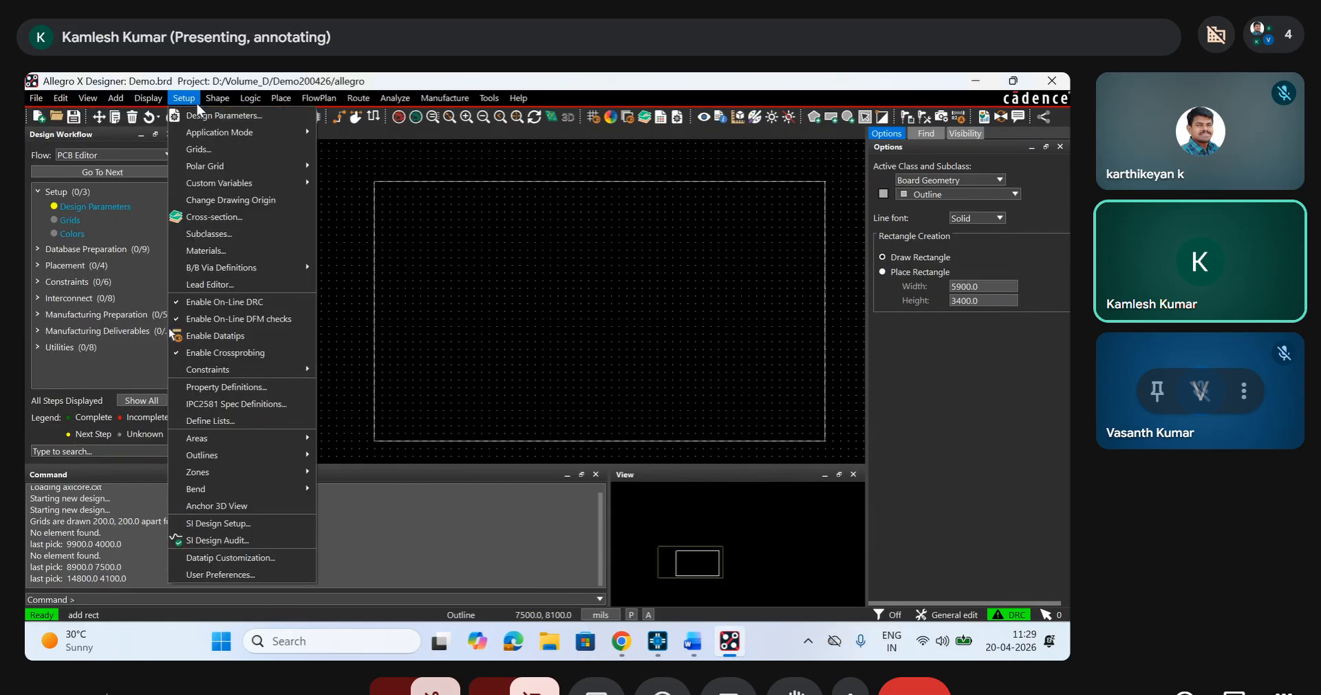
{"action": "mouse_move", "coordinate": [181, 103]}
{"action": "mouse_move", "coordinate": [258, 103]}
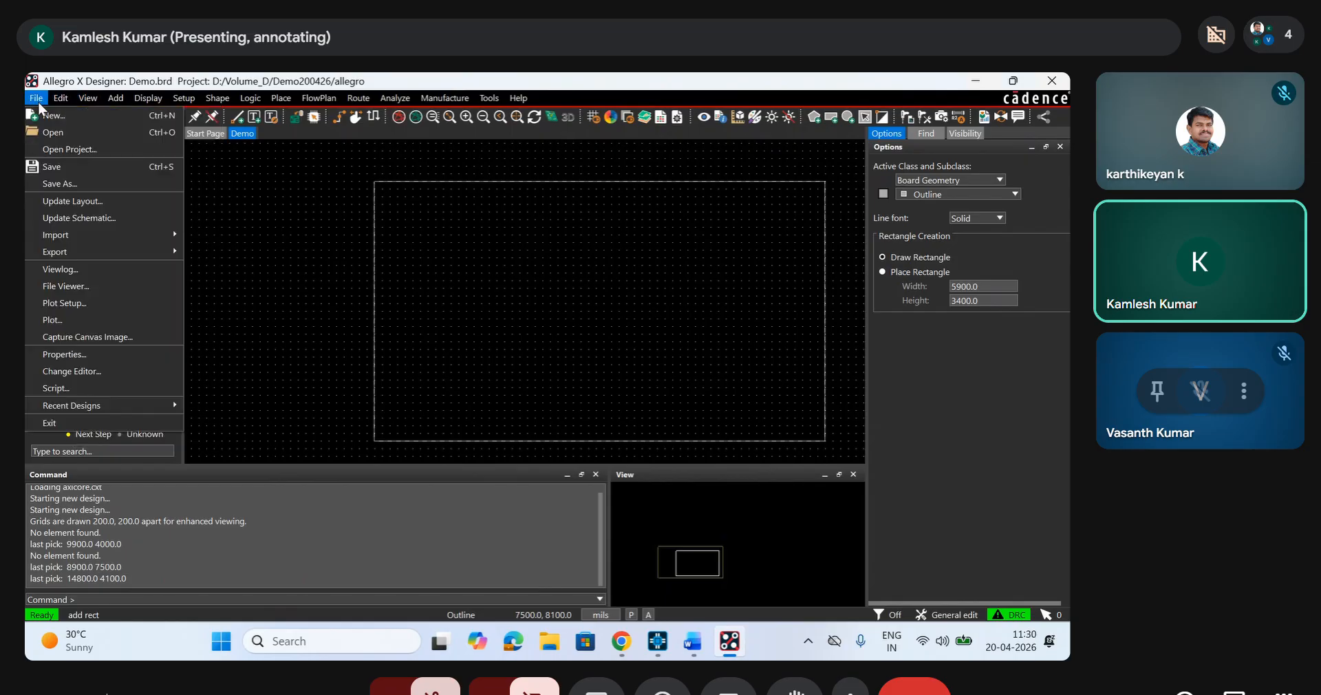
{"action": "mouse_move", "coordinate": [83, 235]}
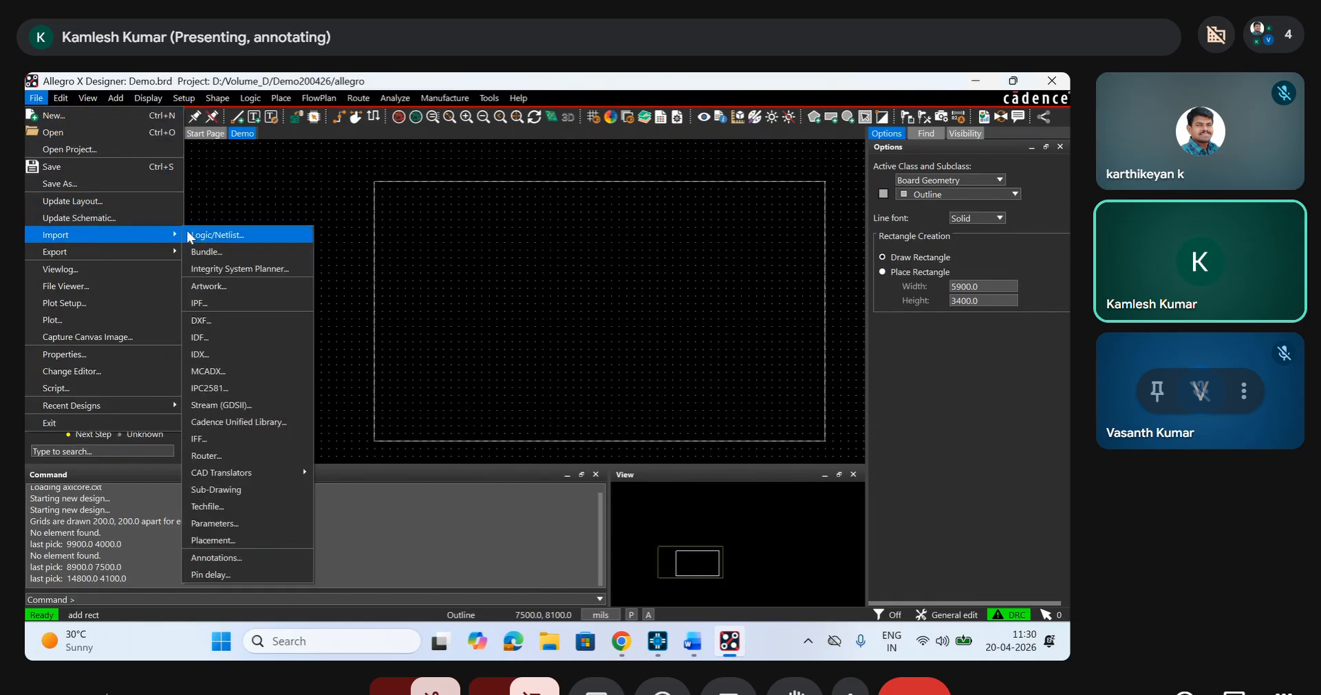
{"action": "left_click", "coordinate": [212, 234]}
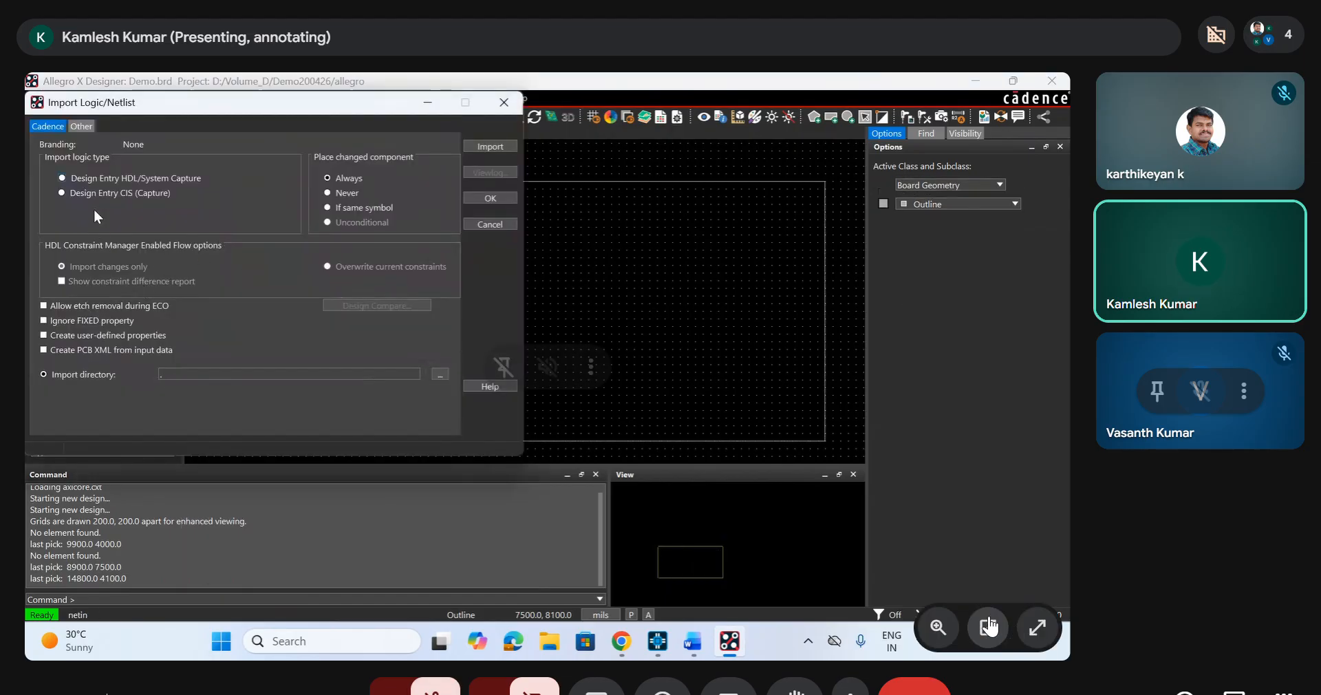
{"action": "left_click", "coordinate": [95, 192]}
Step: Set the netlist import directory to D:/Volume_D/Demo200426/allegro and import the logic into the Demo board
{"action": "left_click", "coordinate": [439, 374]}
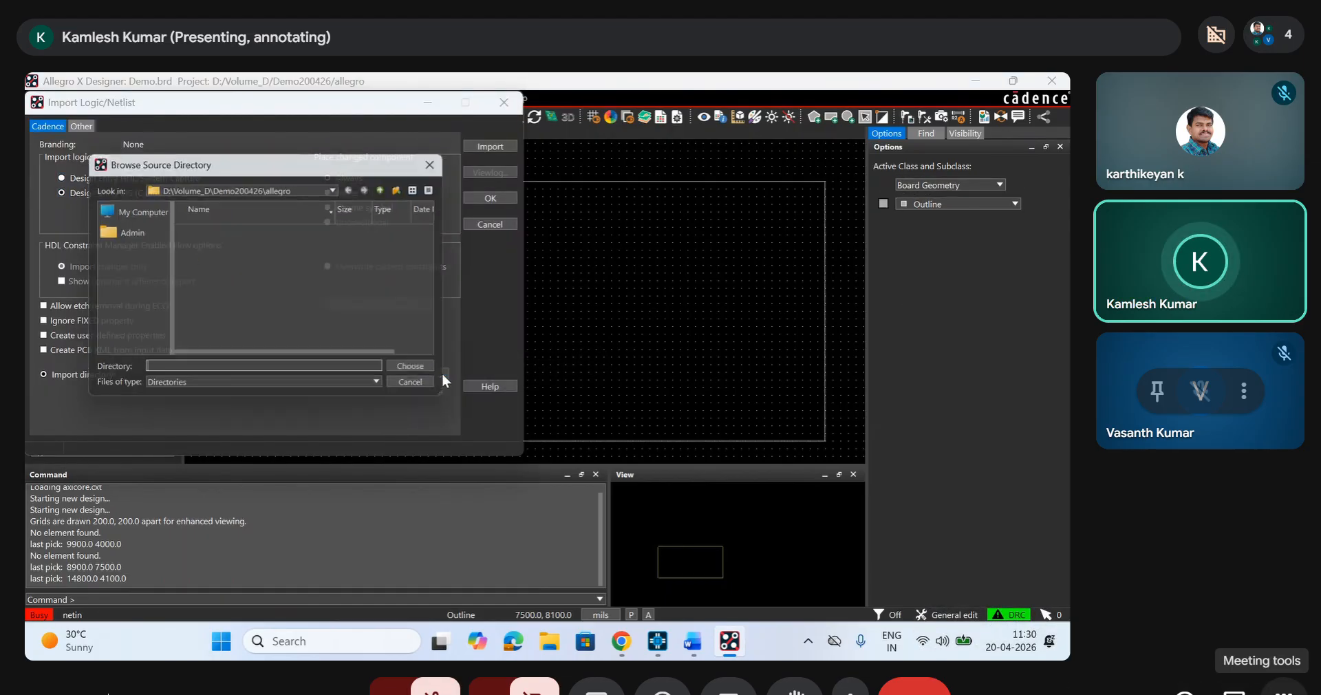
{"action": "left_click", "coordinate": [126, 210]}
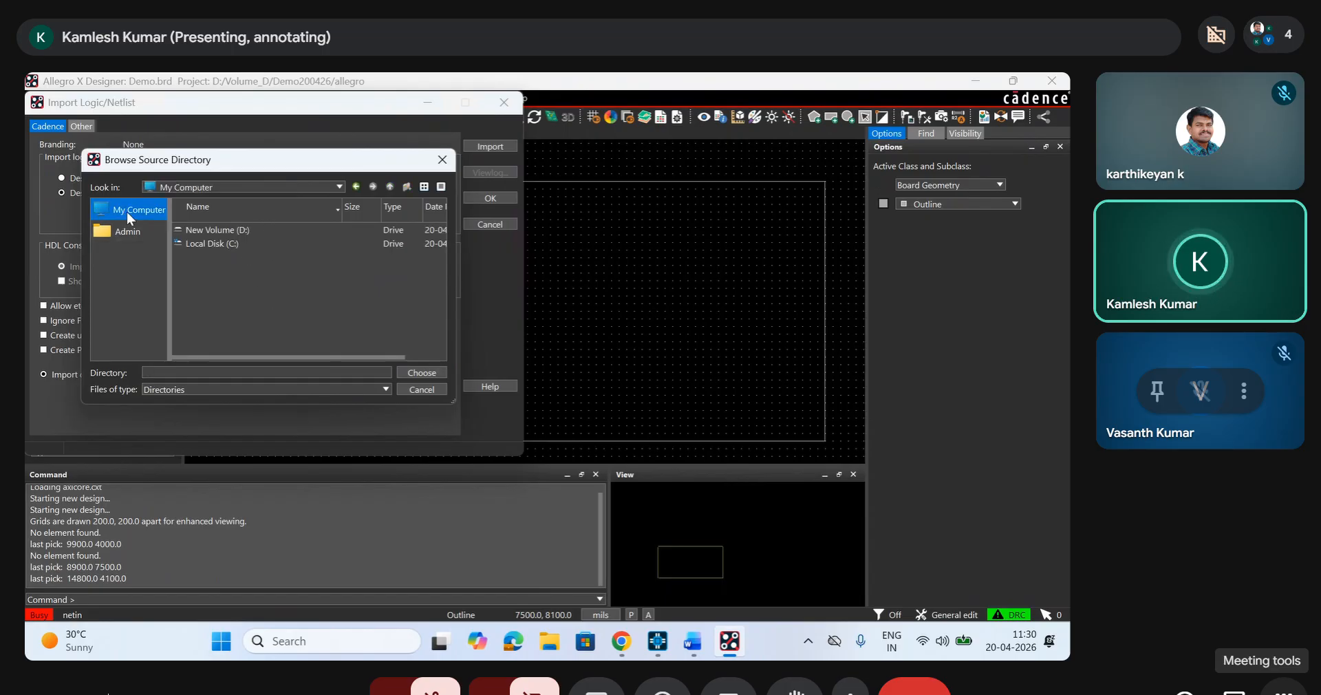
{"action": "double_click", "coordinate": [212, 241]}
{"action": "left_click", "coordinate": [1285, 38]}
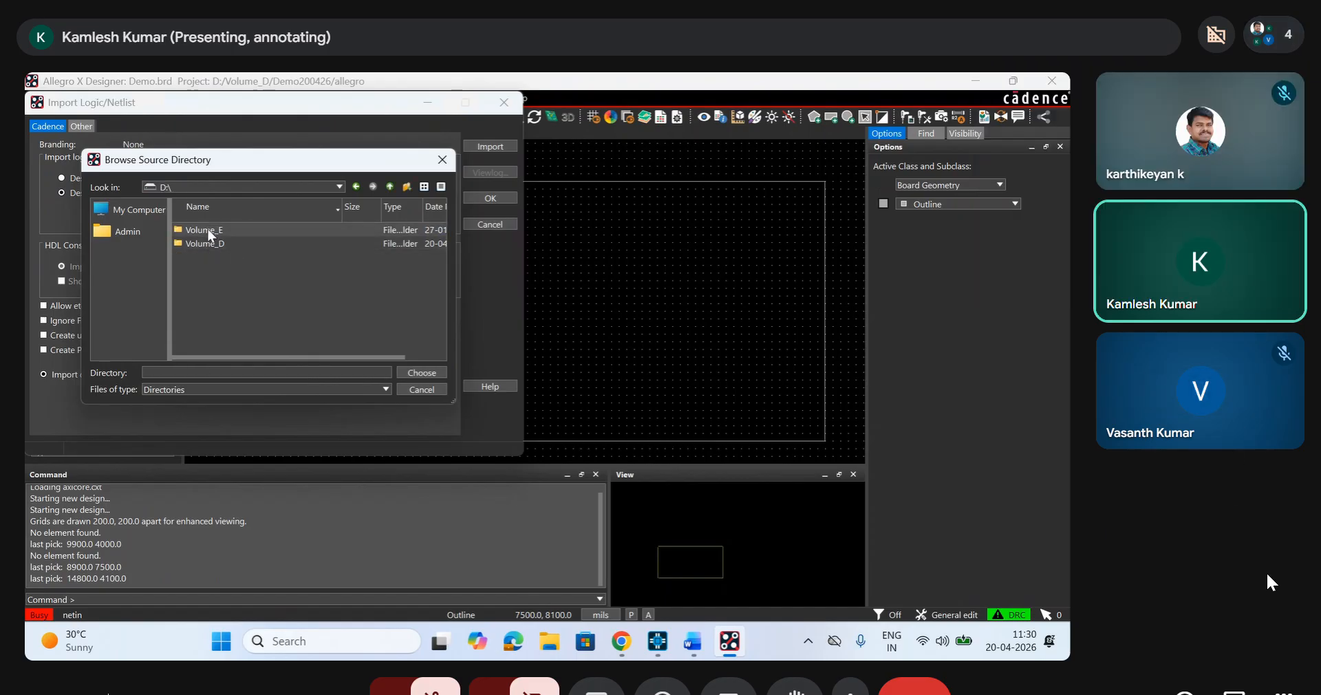
{"action": "double_click", "coordinate": [209, 232]}
{"action": "left_click", "coordinate": [224, 258]}
{"action": "key", "text": "d"}
{"action": "left_click", "coordinate": [1283, 690]}
{"action": "scroll", "coordinate": [225, 303], "scroll_direction": "down", "scroll_amount": 1}
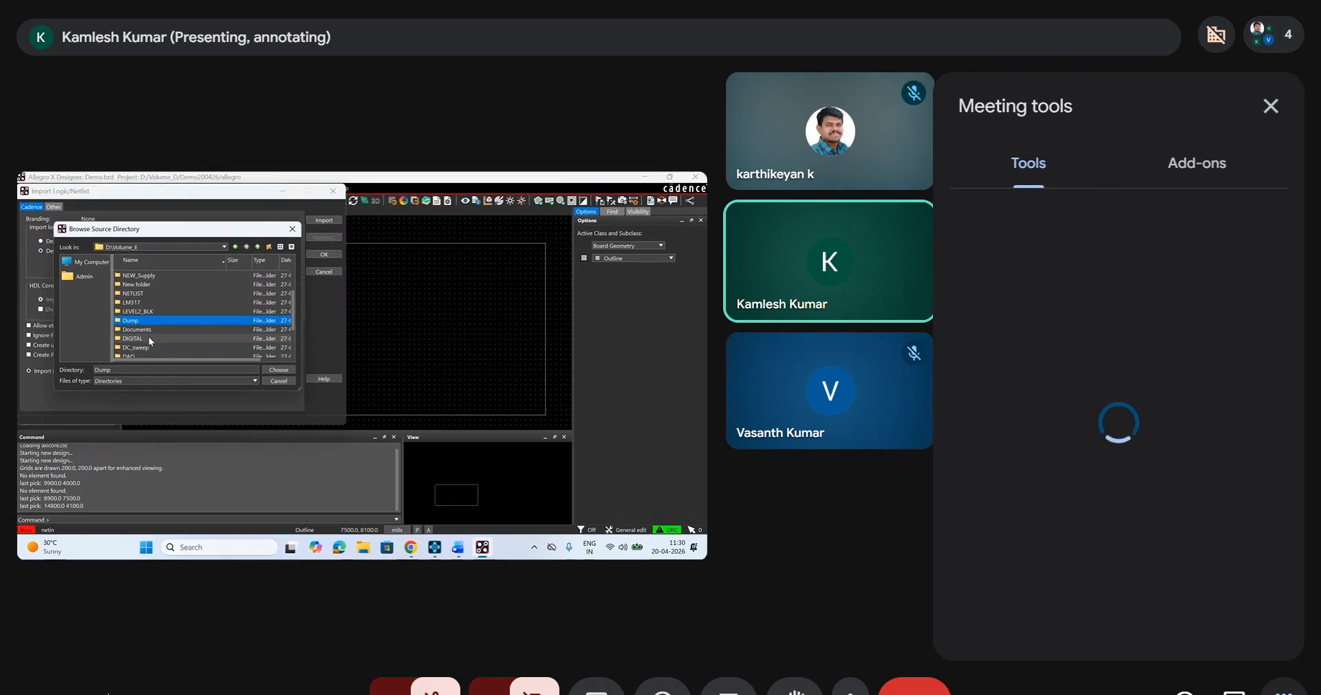
{"action": "left_click", "coordinate": [1270, 106]}
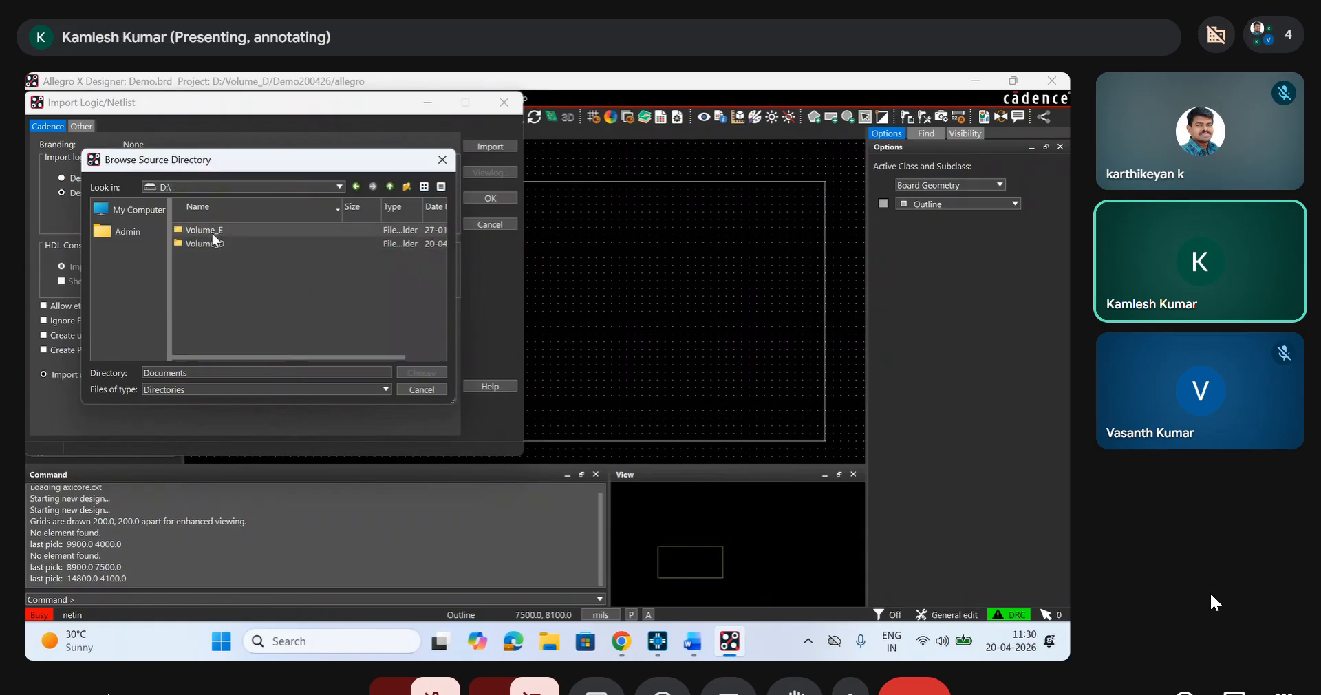
{"action": "mouse_move", "coordinate": [1216, 45]}
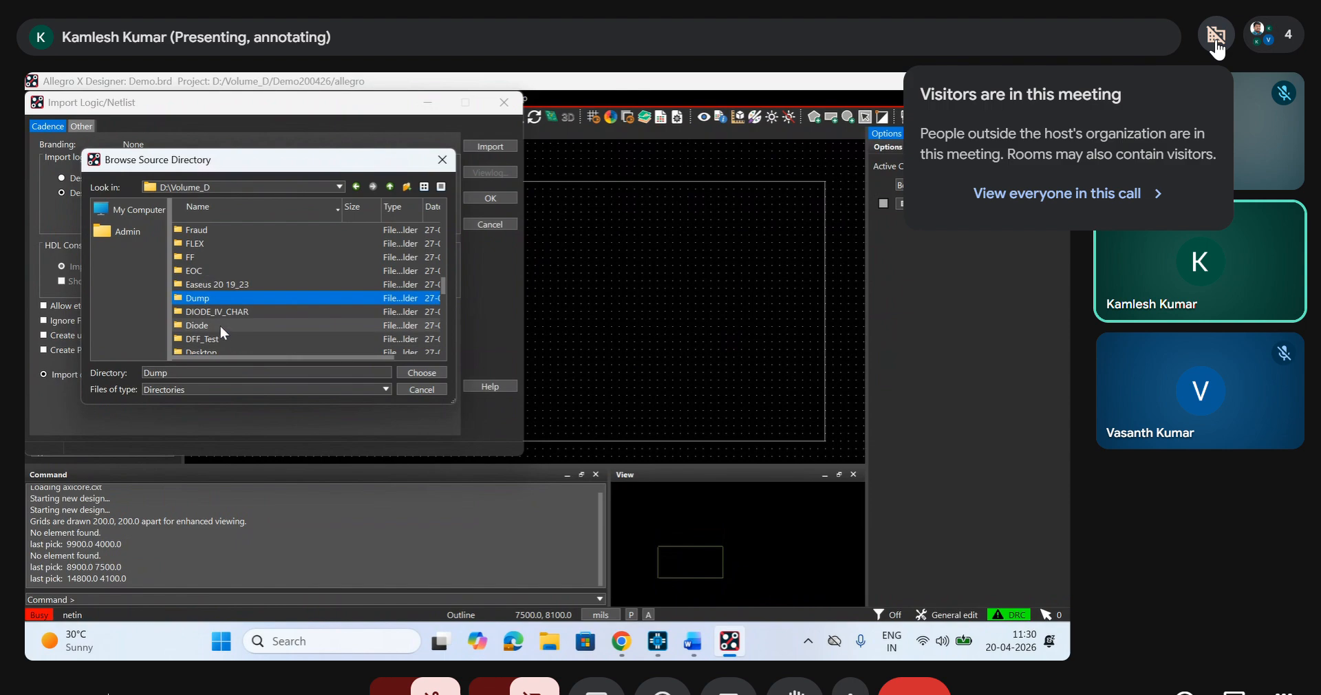
{"action": "left_click", "coordinate": [1216, 42]}
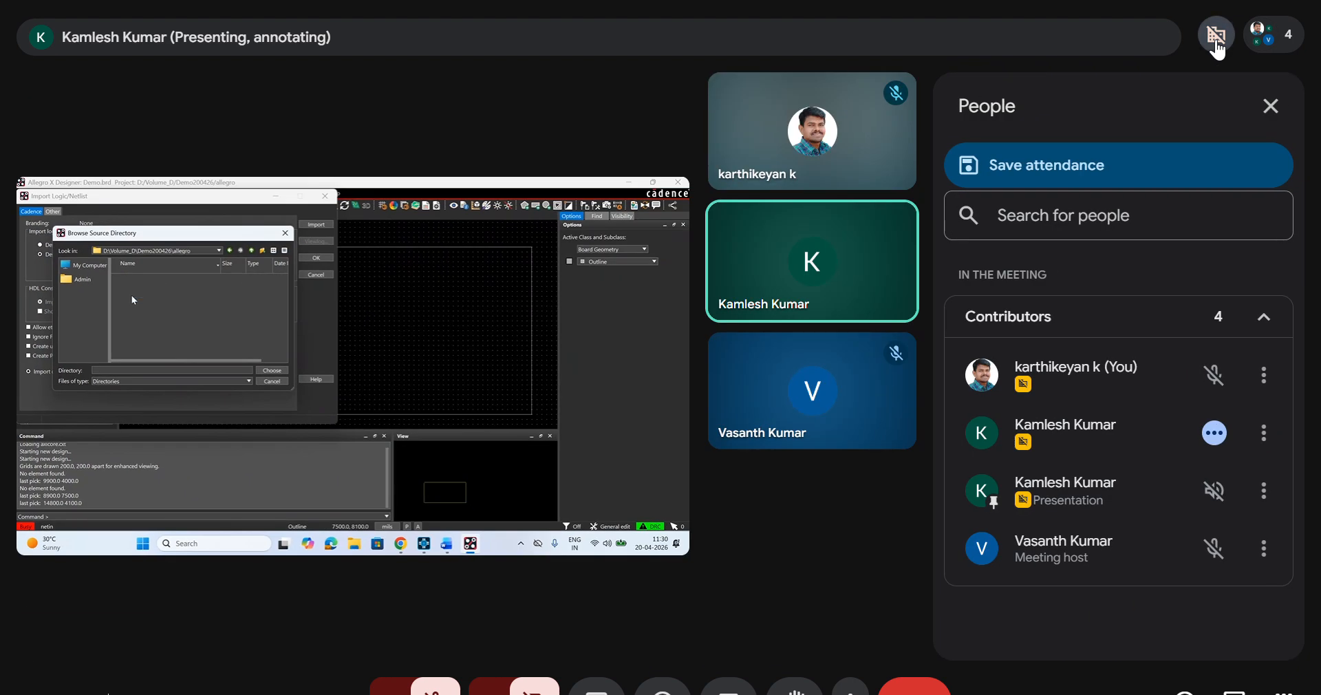
{"action": "left_click", "coordinate": [1216, 42]}
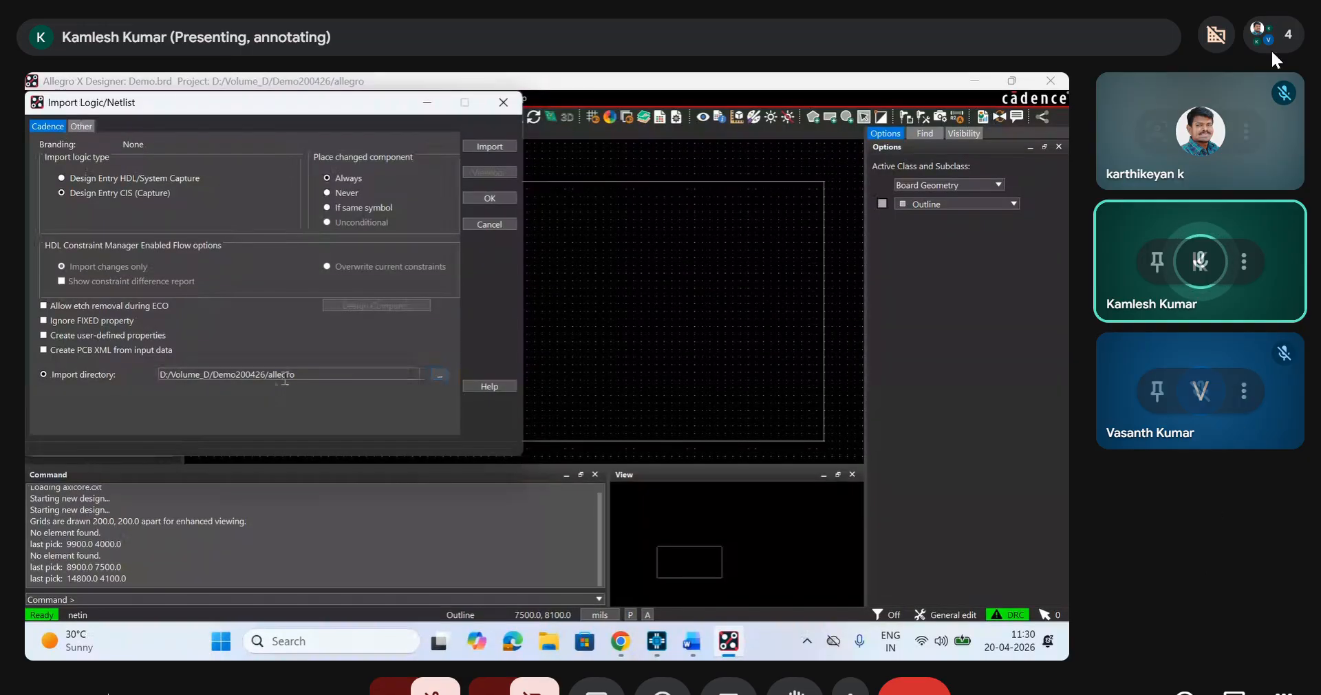
{"action": "left_click", "coordinate": [1277, 35]}
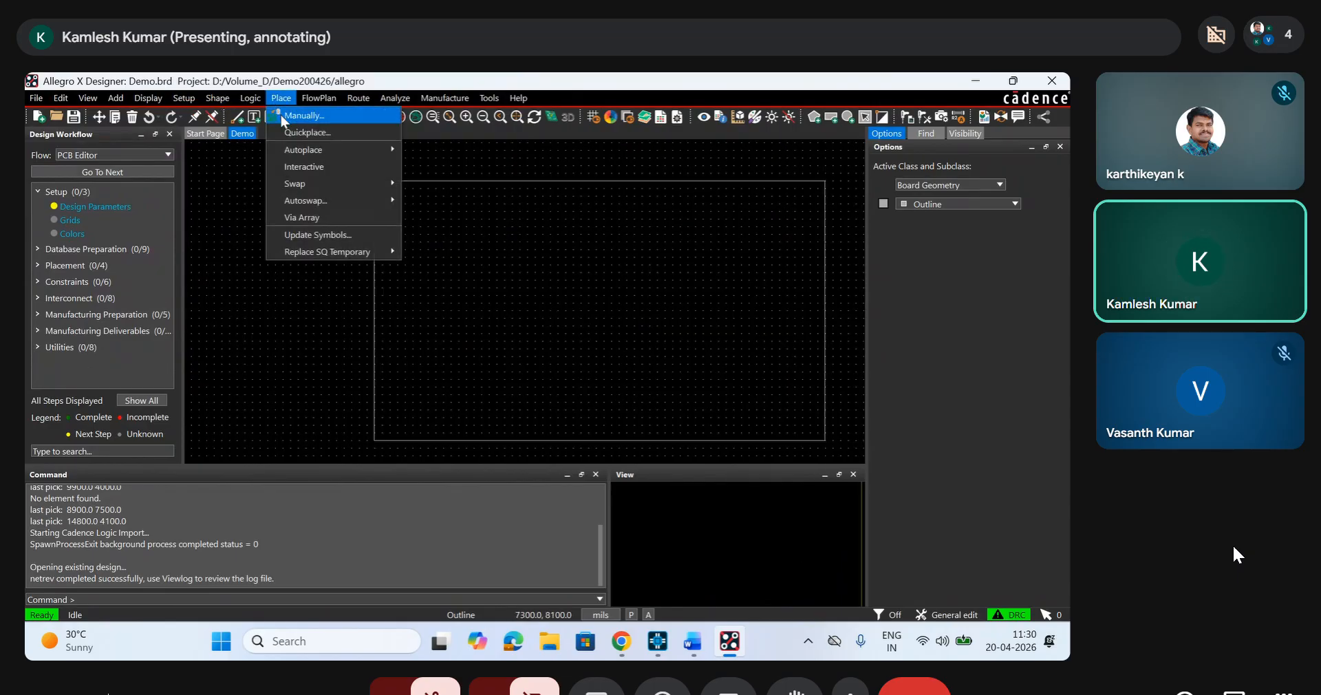
Step: Select all components by refdes for manual placement and hide the Placement dialog to place them on the board
{"action": "left_click", "coordinate": [57, 169]}
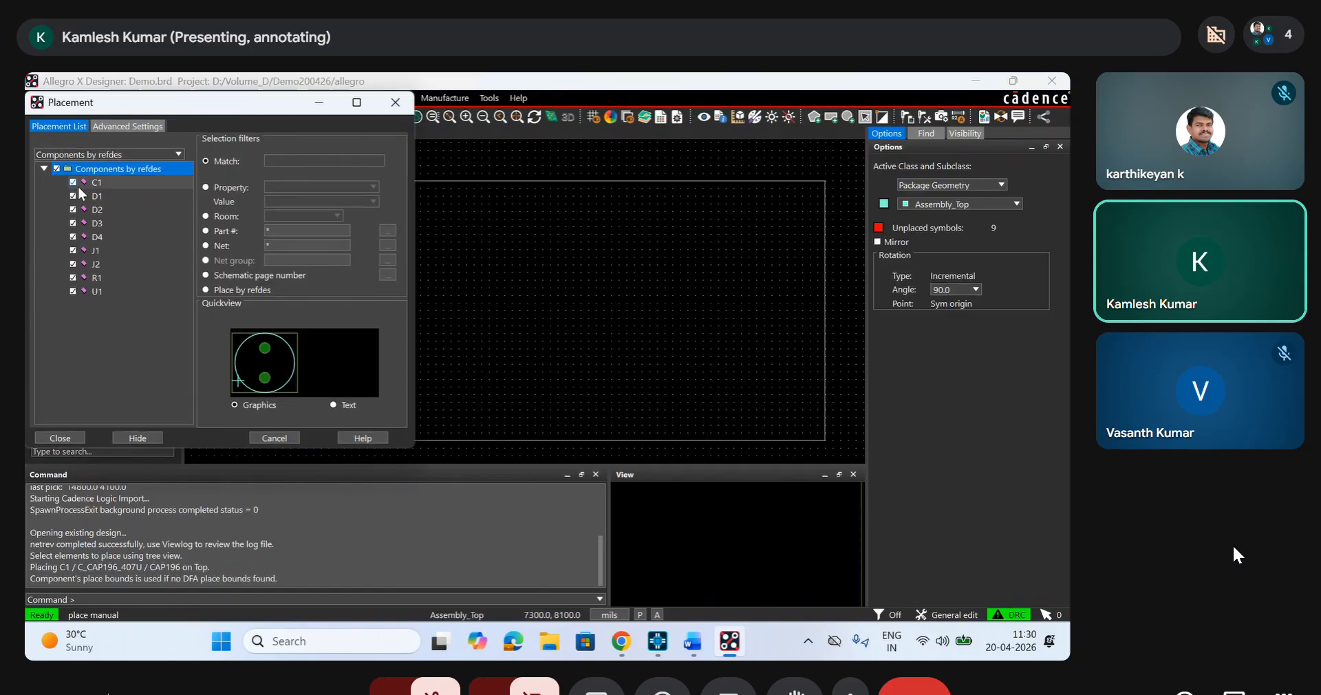
{"action": "left_click", "coordinate": [140, 438]}
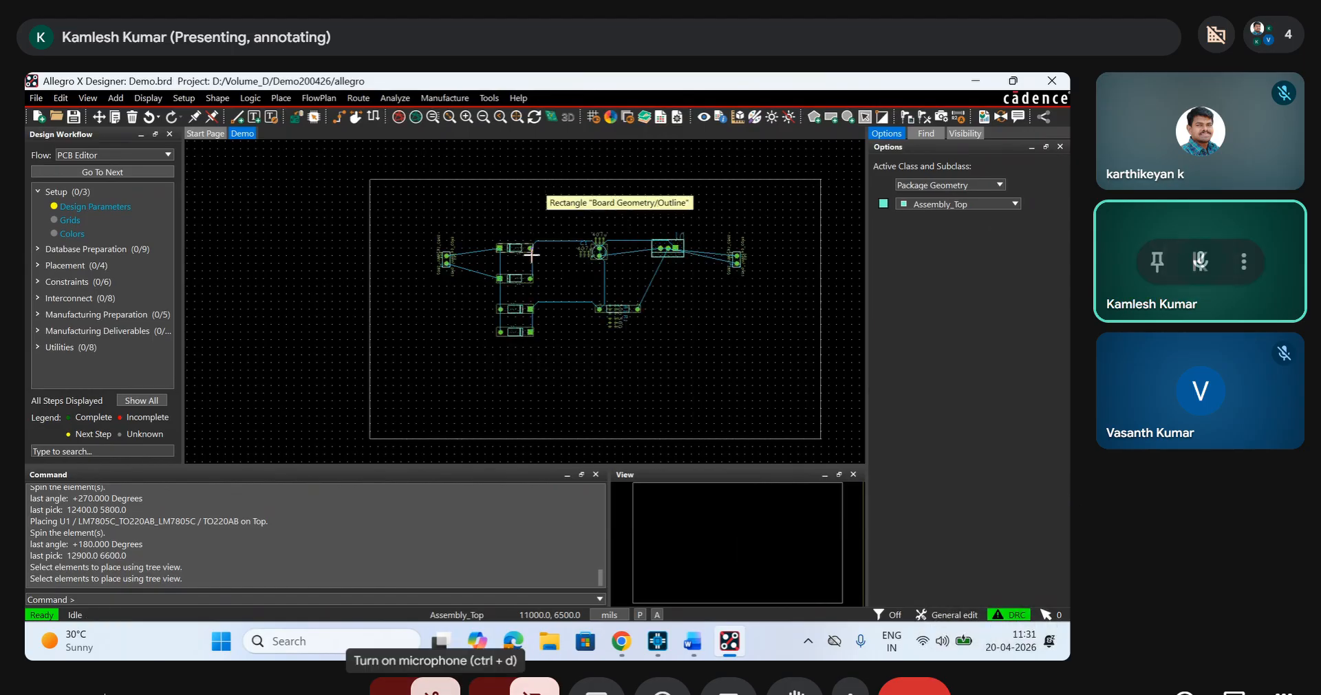
Step: Start routing a Bottom etch track from pin 2 of connector J1 toward the square pad of the uppermost diode
{"action": "left_click", "coordinate": [435, 688]}
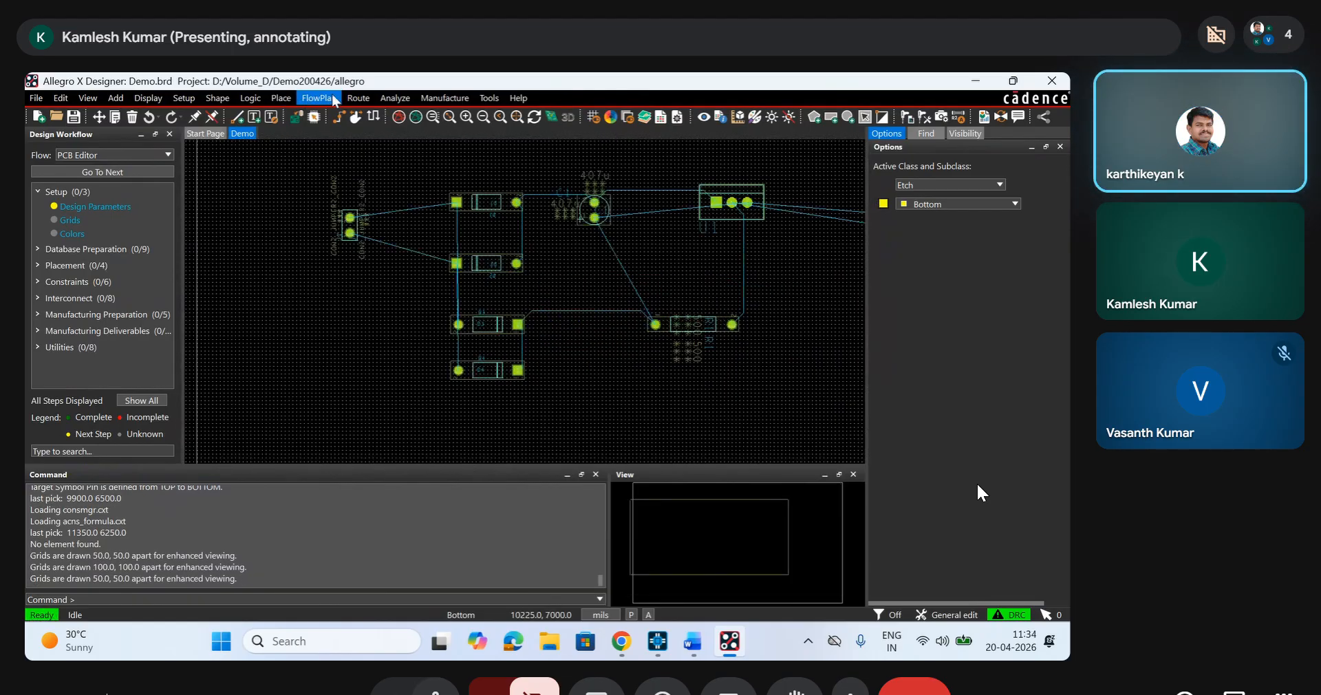
{"action": "scroll", "coordinate": [352, 213], "scroll_direction": "up", "scroll_amount": 4}
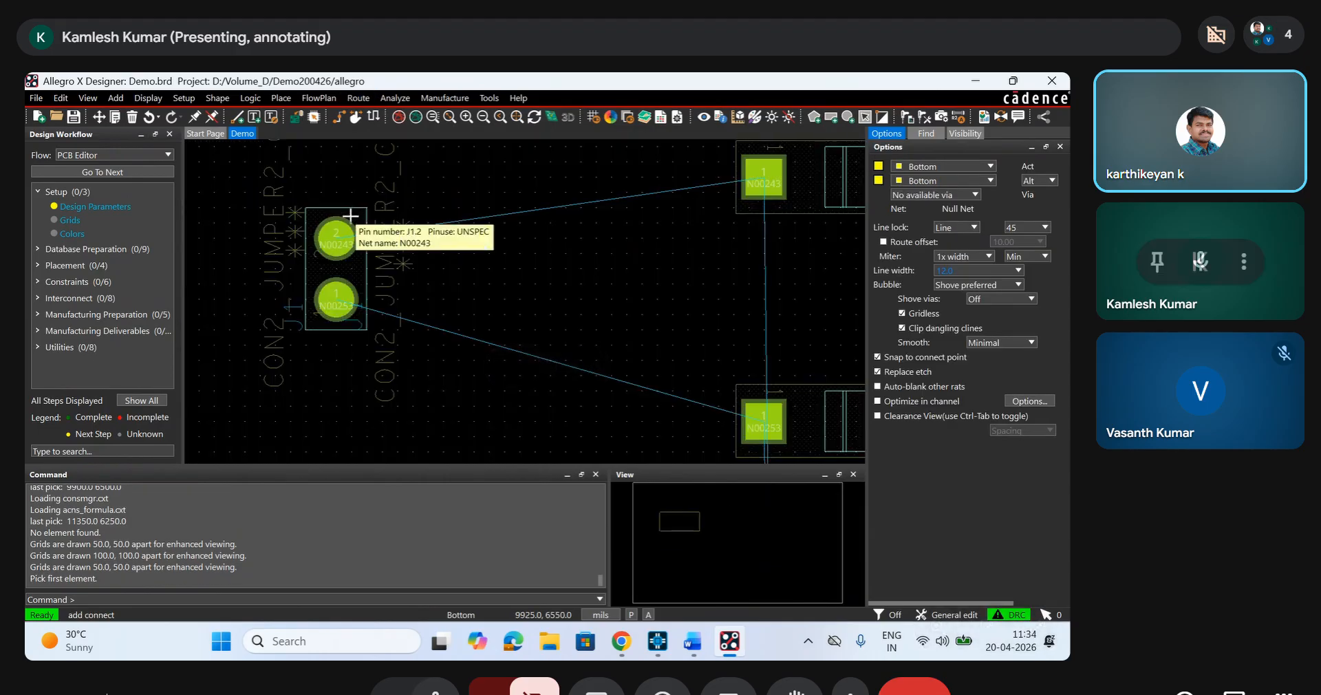
{"action": "left_click", "coordinate": [337, 238]}
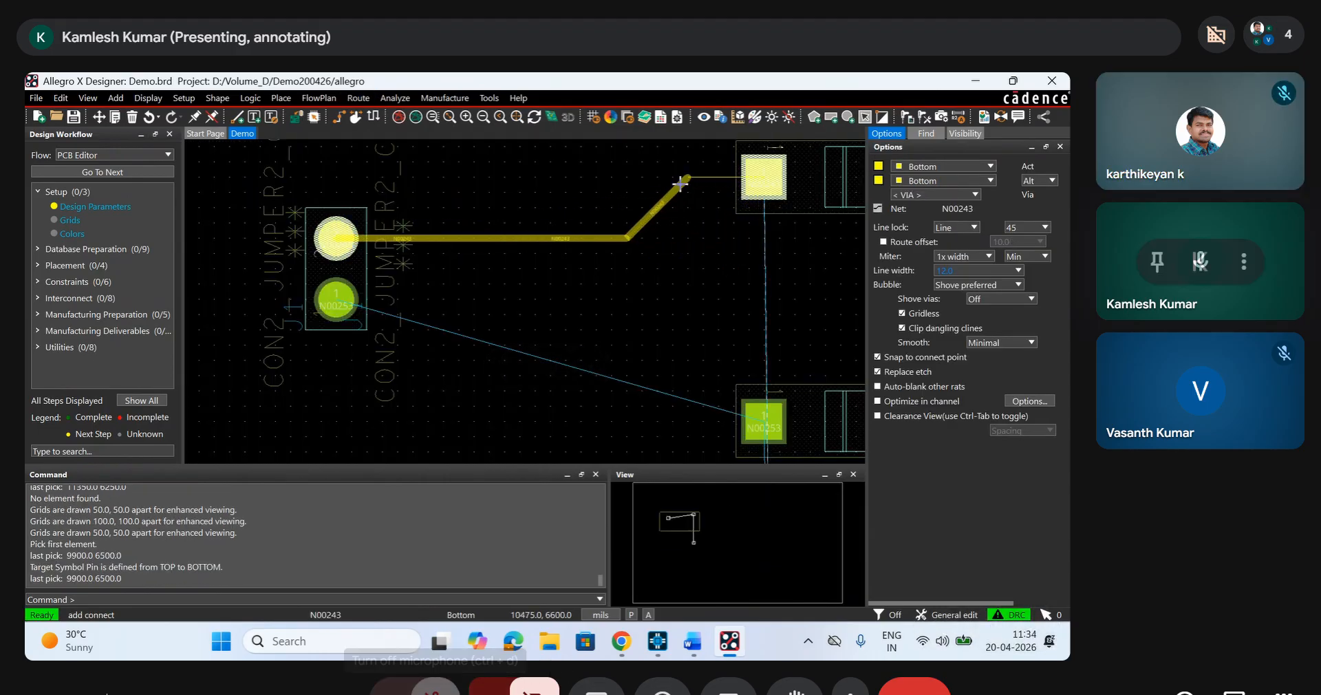
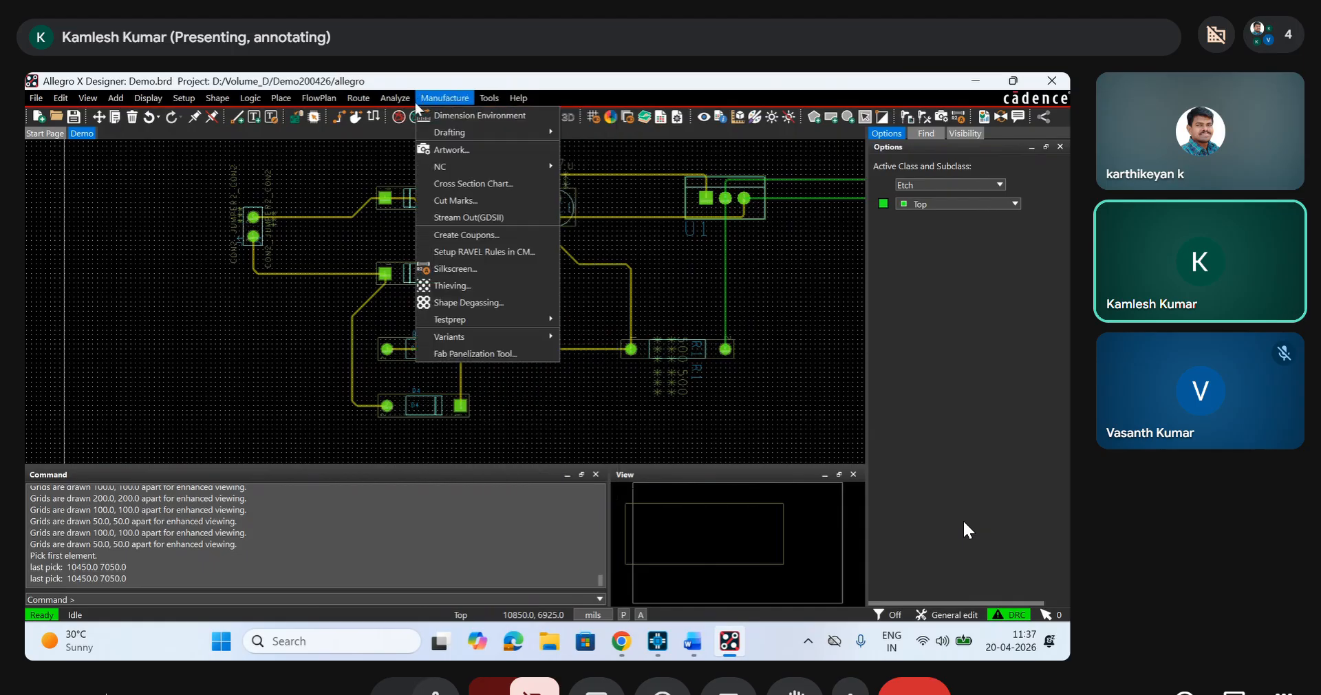
Step: Examine the routed tracks on the Demo board and compare them with the schematic in Design Entry CIS
{"action": "mouse_move", "coordinate": [247, 94]}
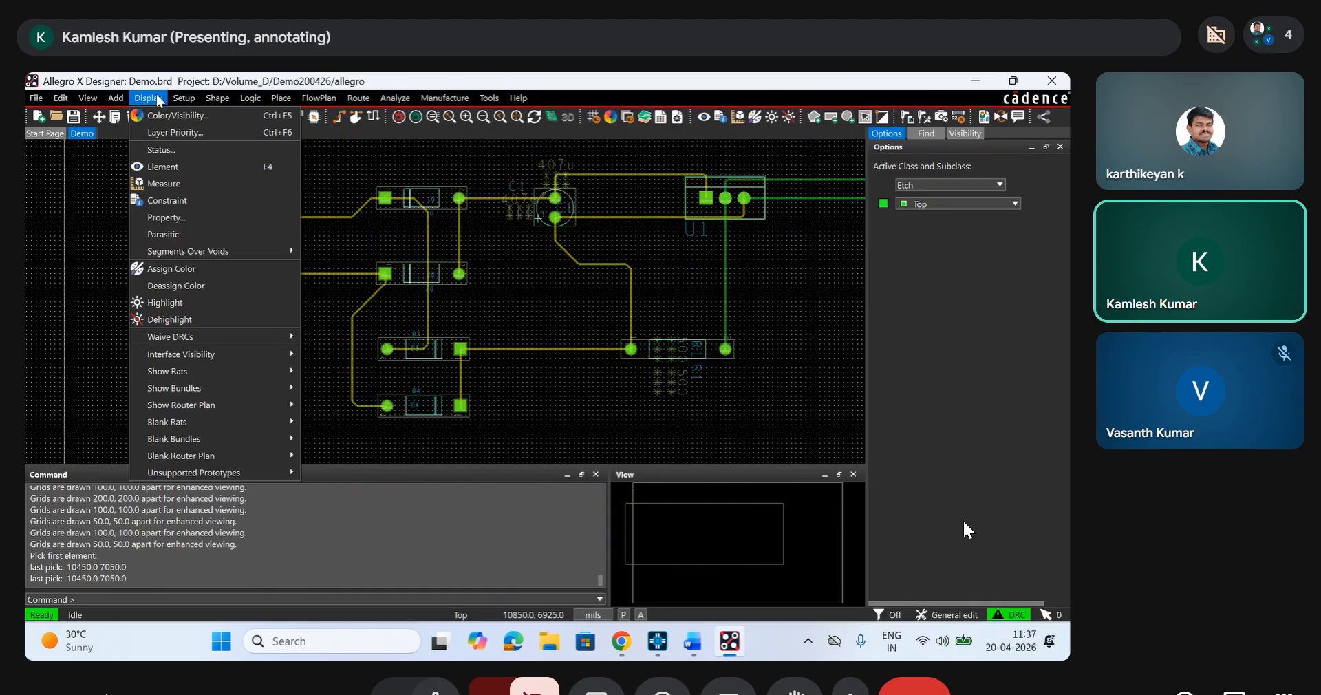
{"action": "mouse_move", "coordinate": [115, 98]}
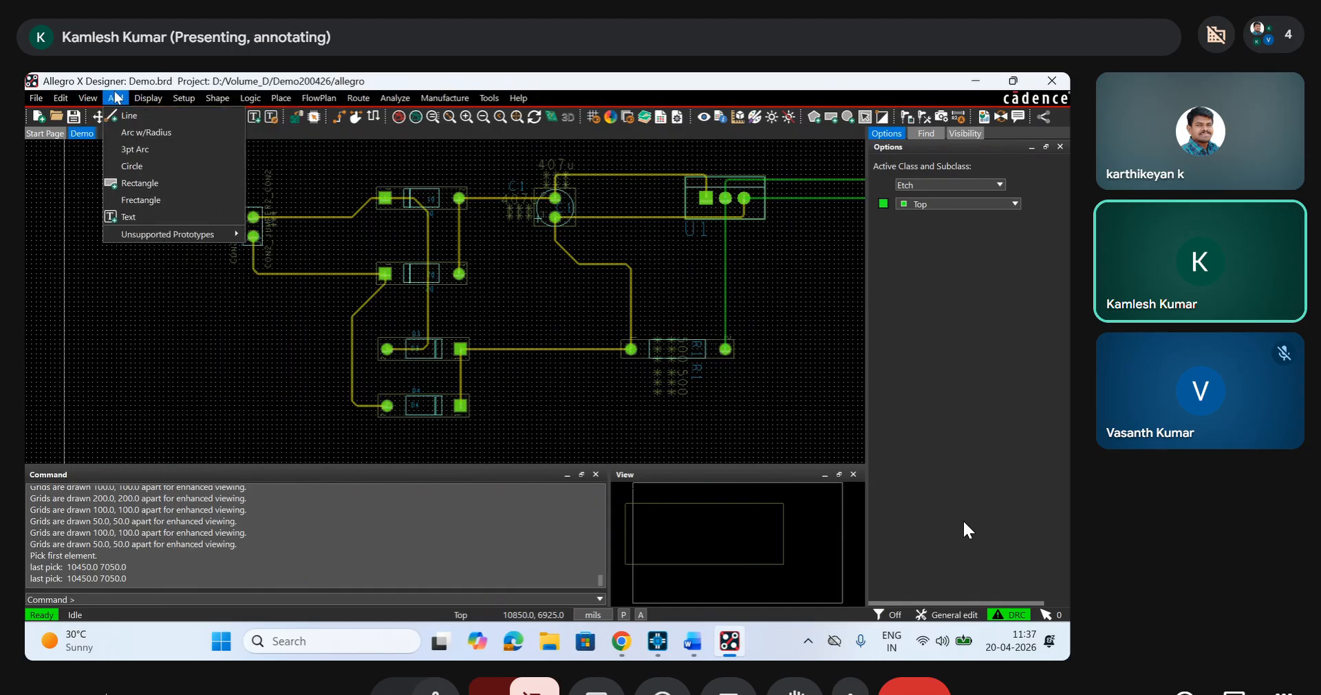
{"action": "left_click", "coordinate": [190, 349]}
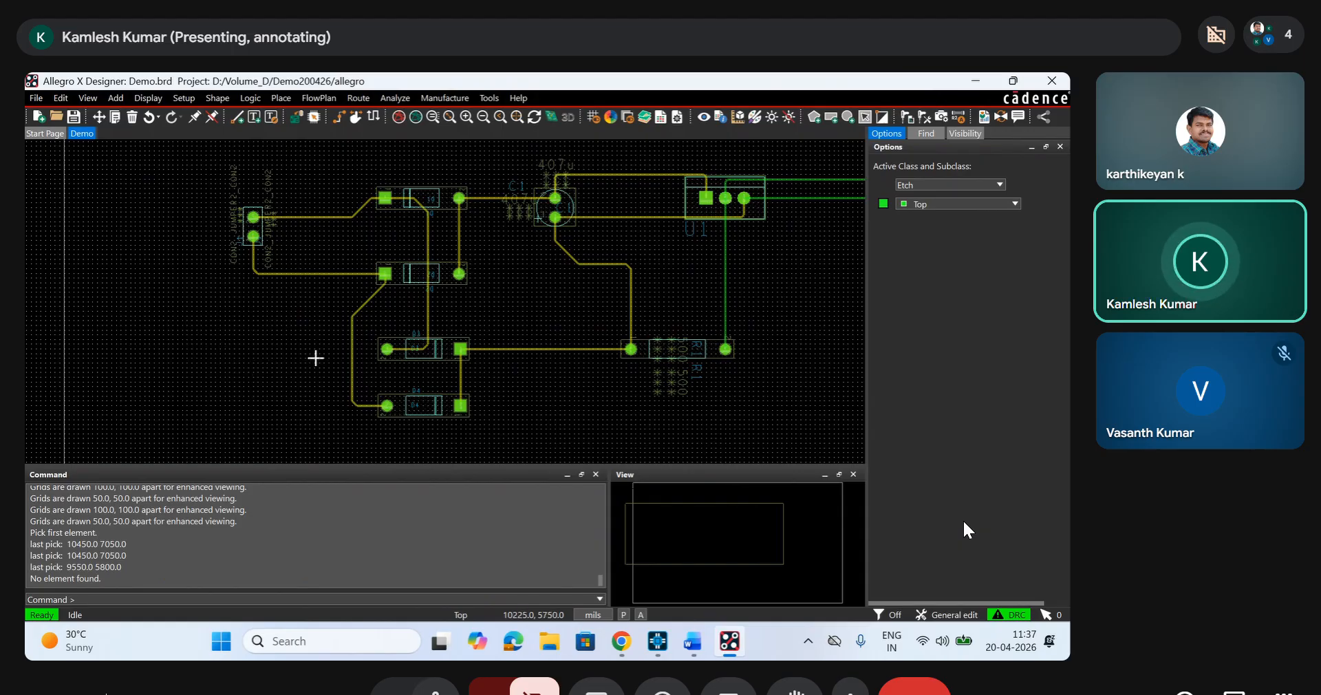
{"action": "scroll", "coordinate": [467, 320], "scroll_direction": "down", "scroll_amount": 3}
{"action": "scroll", "coordinate": [472, 324], "scroll_direction": "up", "scroll_amount": 4}
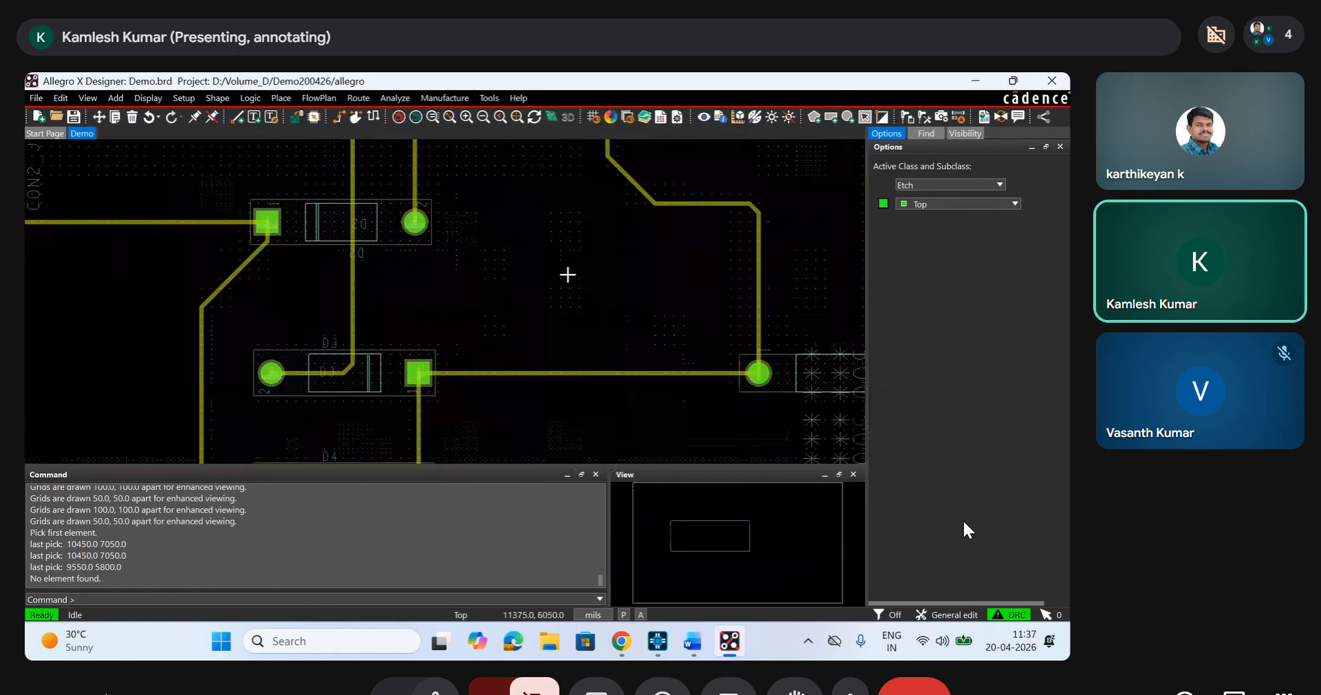
{"action": "scroll", "coordinate": [574, 272], "scroll_direction": "down", "scroll_amount": 2}
{"action": "mouse_move", "coordinate": [603, 231]}
{"action": "left_mouse_down"}
{"action": "mouse_move", "coordinate": [589, 236]}
{"action": "mouse_move", "coordinate": [600, 244]}
{"action": "left_mouse_up"}
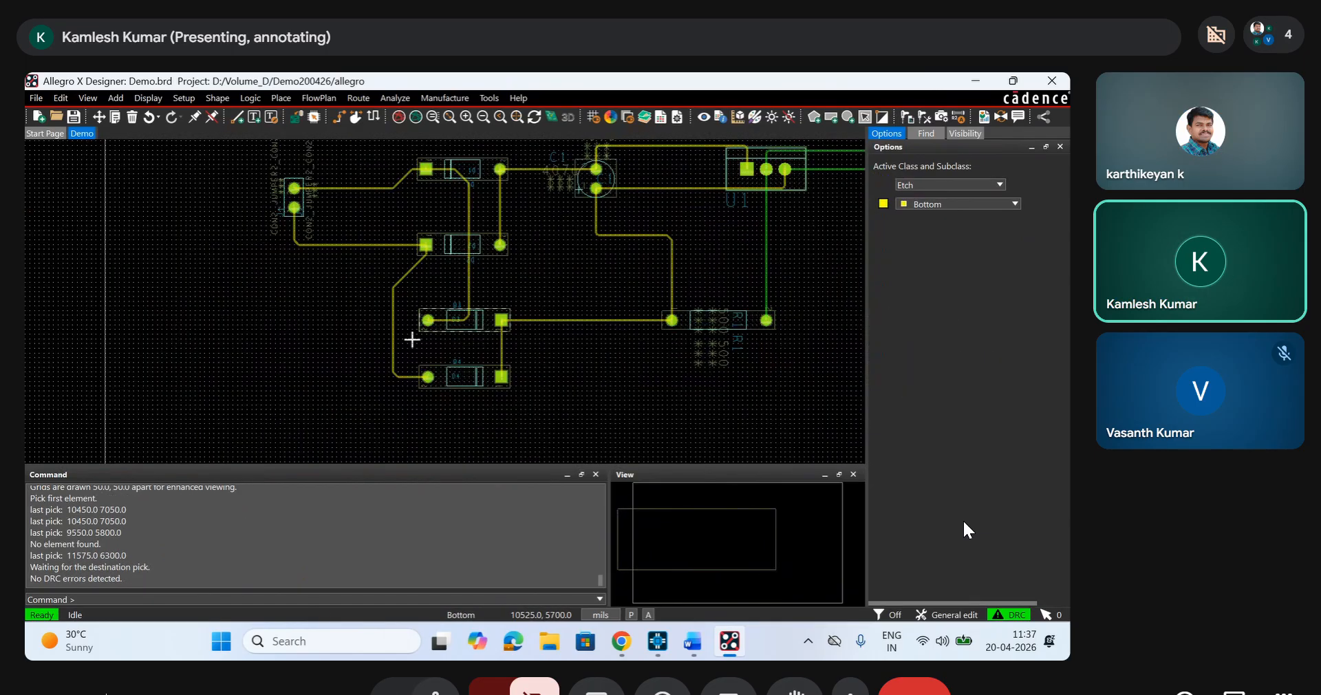
{"action": "left_click", "coordinate": [658, 640]}
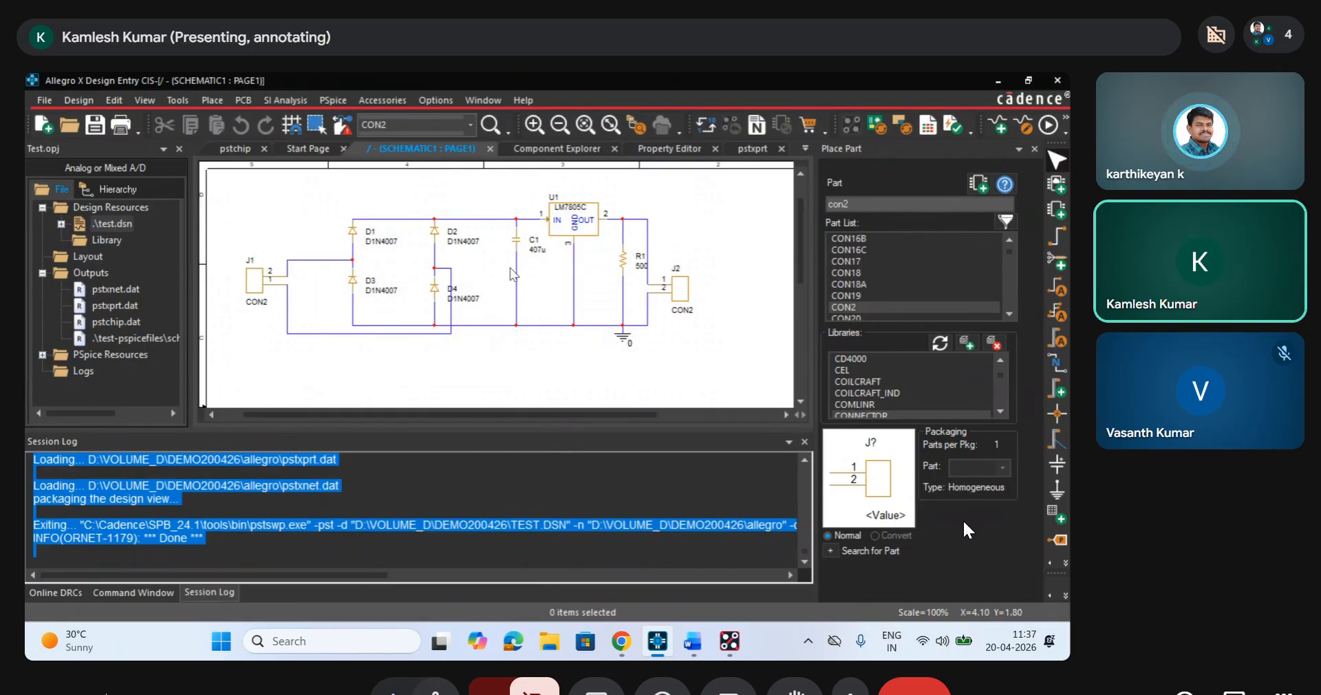
{"action": "left_click", "coordinate": [741, 645]}
Step: Open the Artwork Control Form and include both the BOTTOM and TOP films for artwork output
{"action": "left_click", "coordinate": [445, 98]}
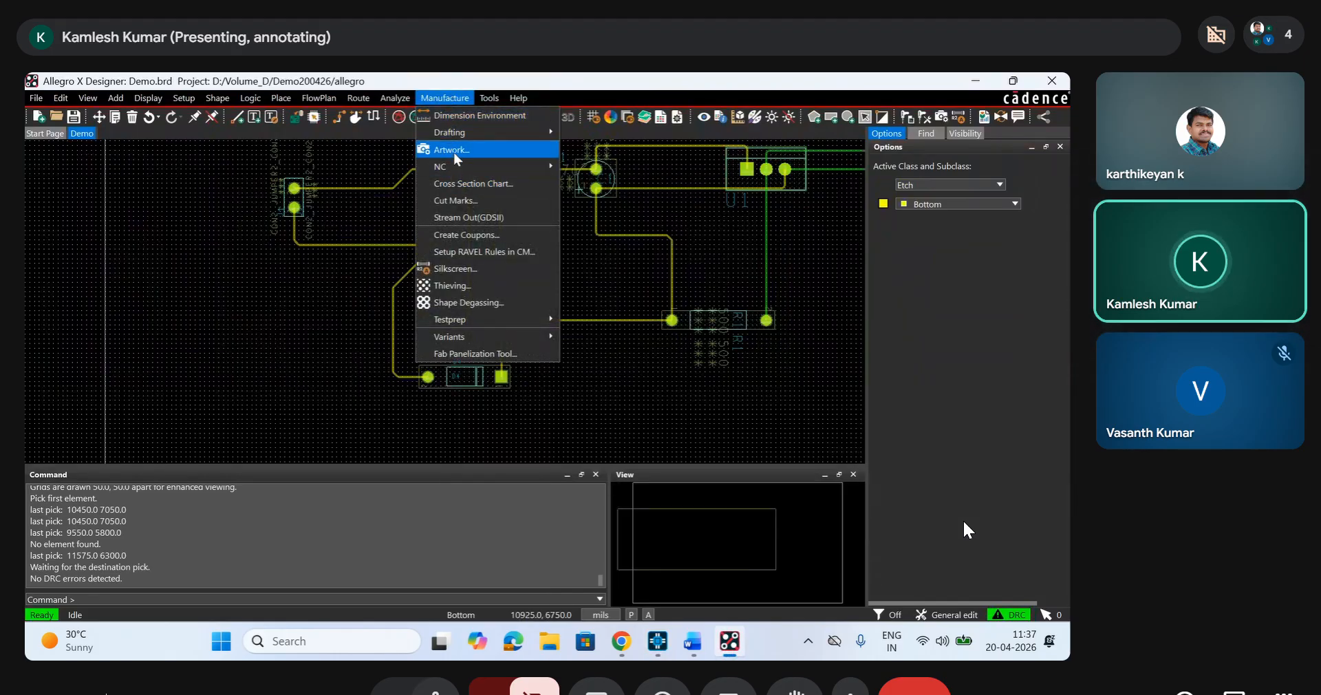
{"action": "left_click", "coordinate": [453, 150]}
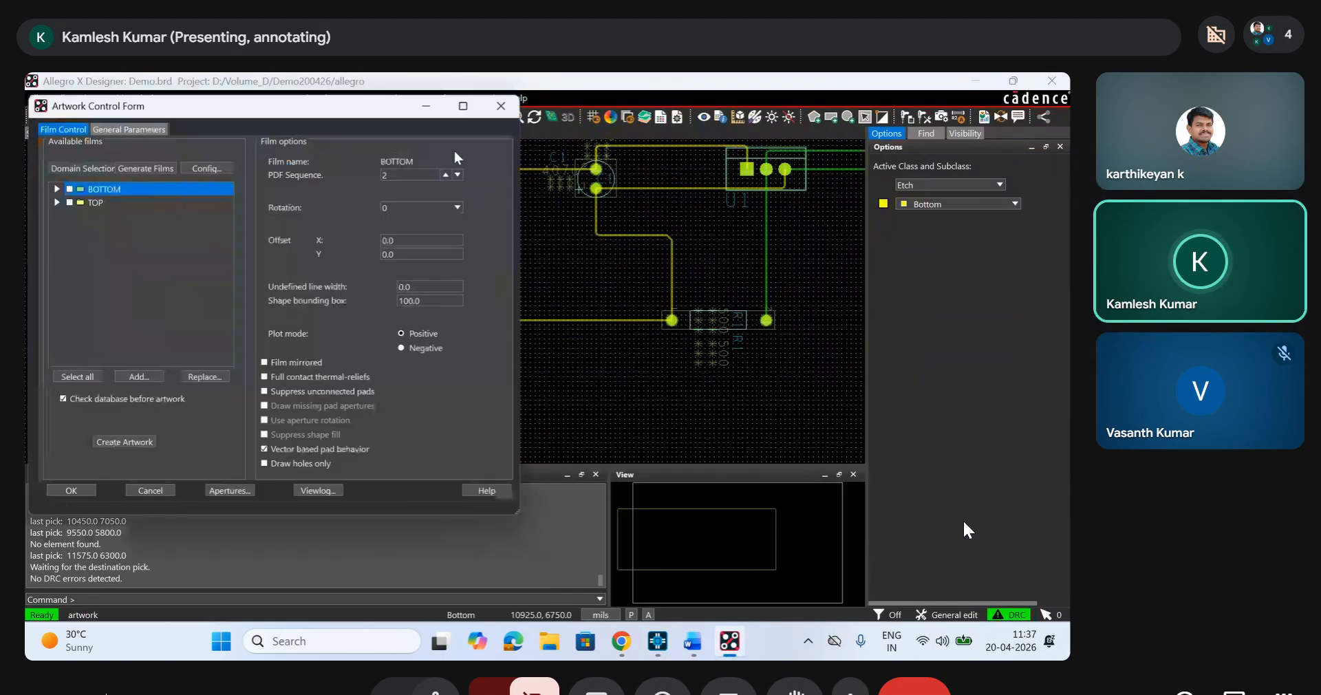
{"action": "left_click", "coordinate": [66, 201]}
{"action": "left_click", "coordinate": [66, 188]}
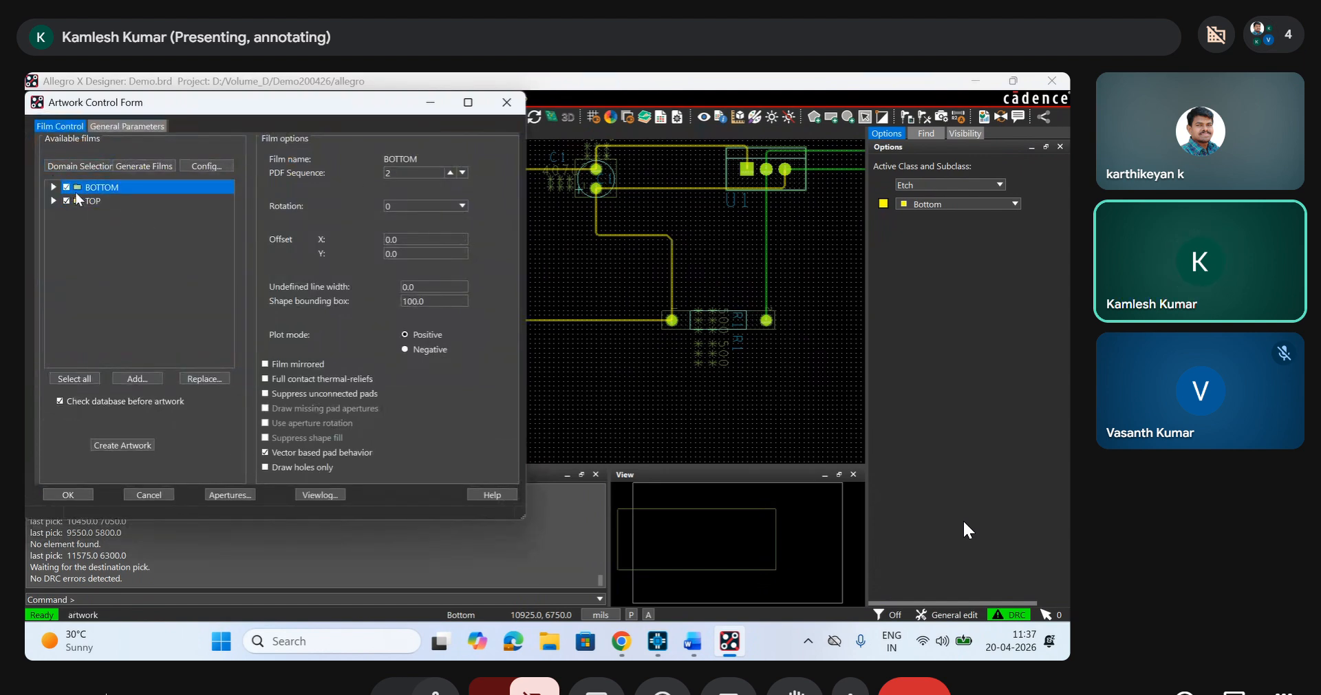
{"action": "left_click", "coordinate": [105, 201]}
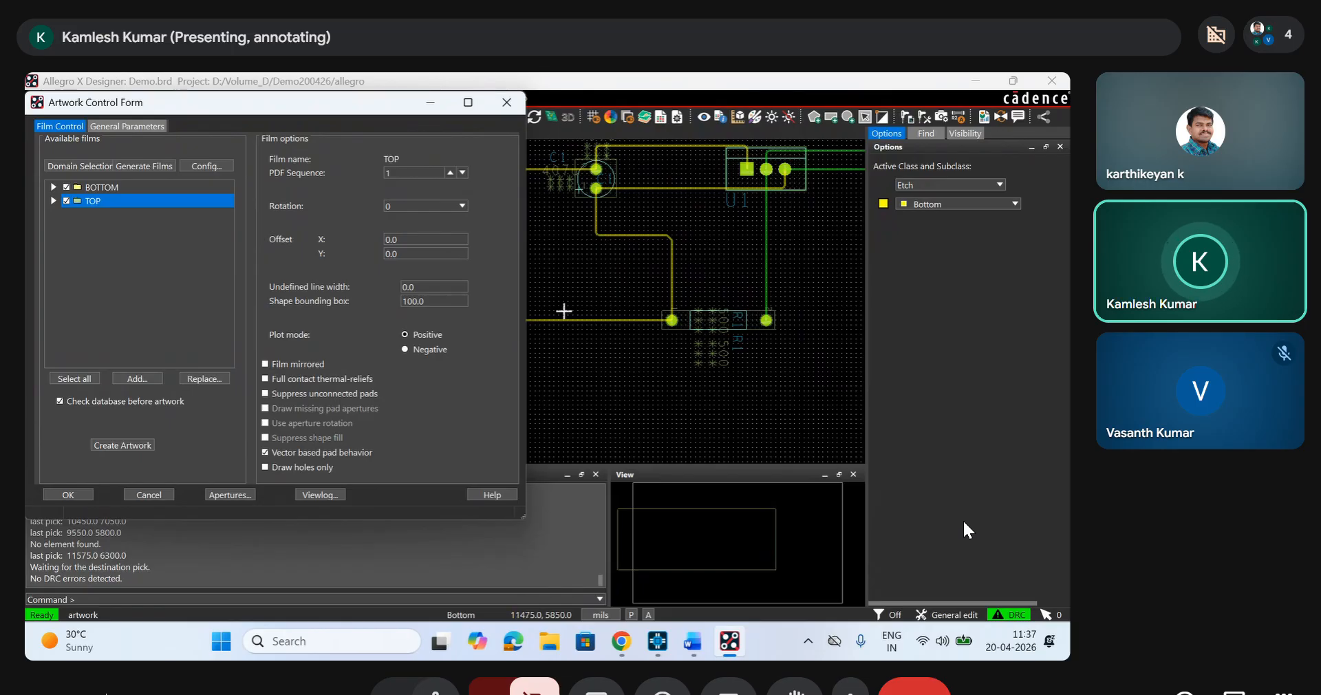
Step: Add a new artwork film named Outline to the available films
{"action": "right_click", "coordinate": [155, 201]}
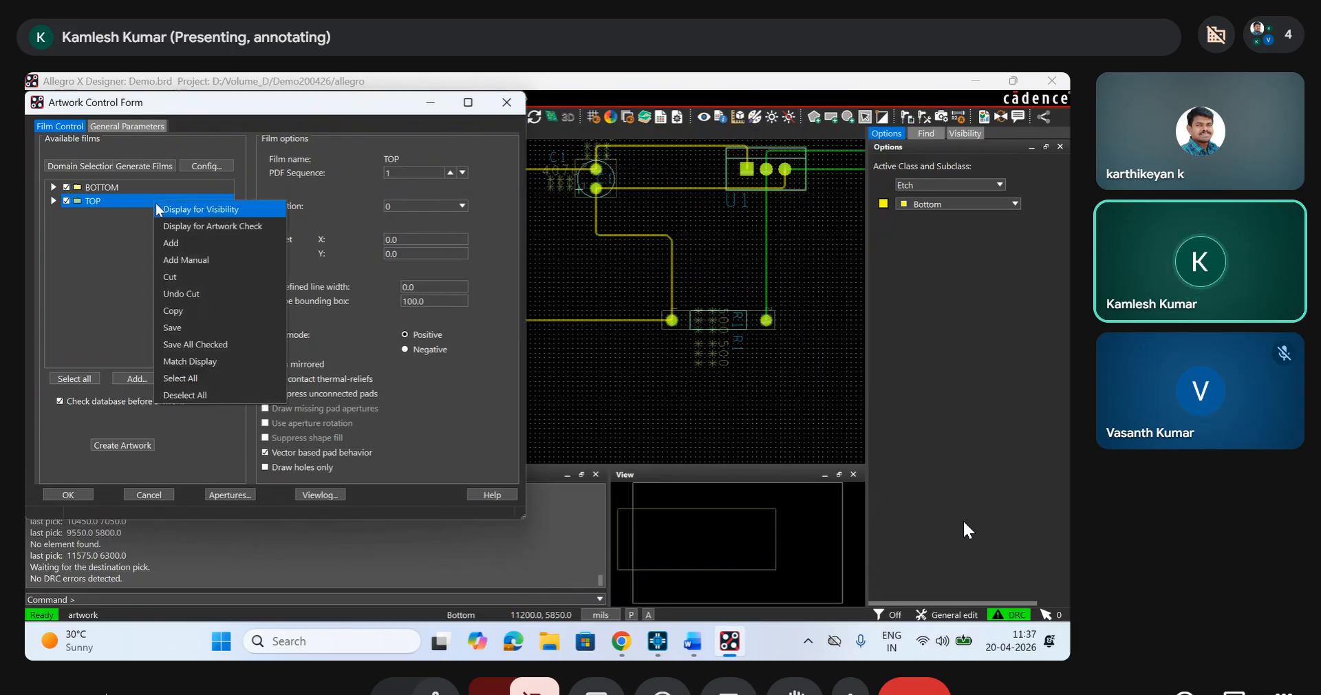
{"action": "left_click", "coordinate": [179, 243]}
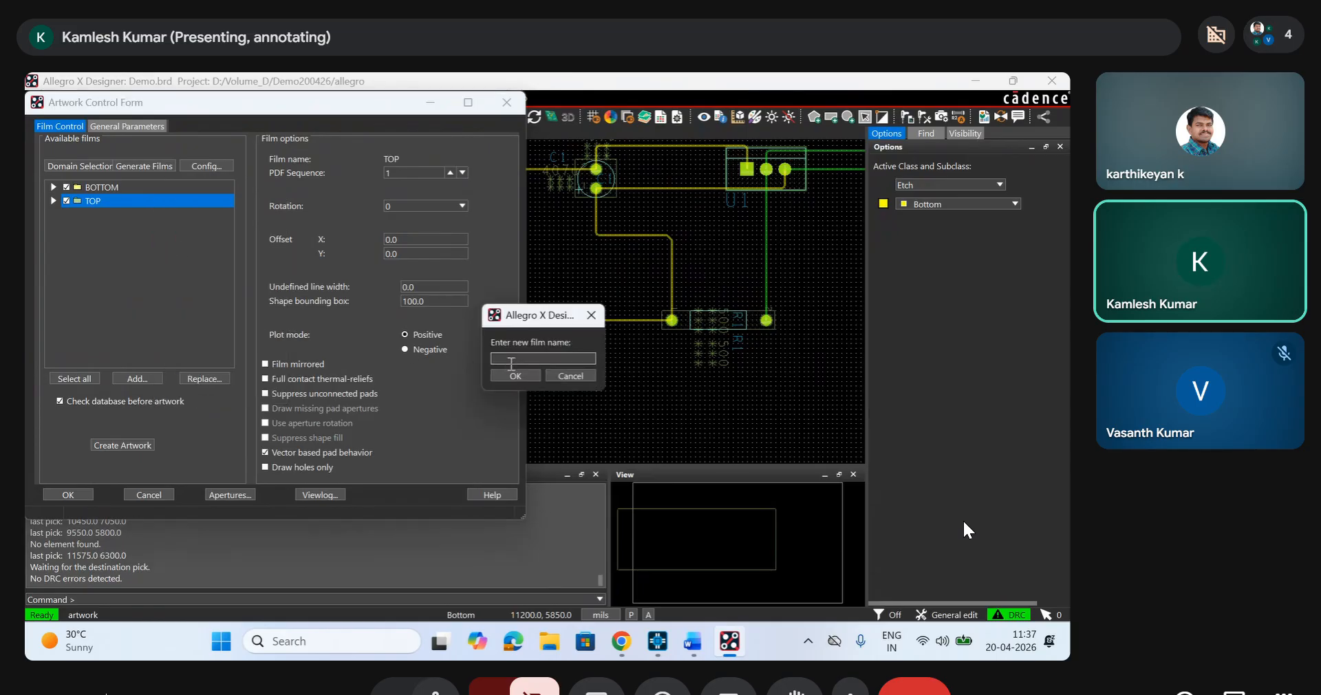
{"action": "type", "text": "Outli"}
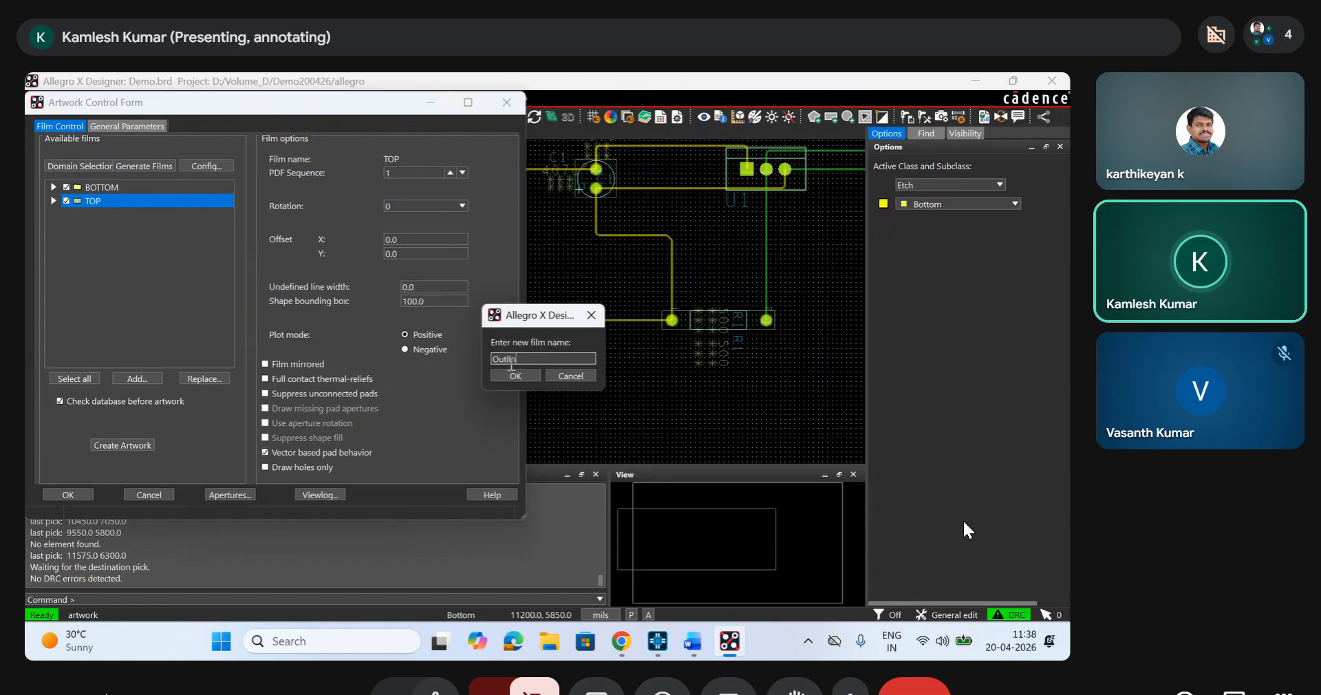
{"action": "type", "text": "ne"}
{"action": "left_click", "coordinate": [517, 378]}
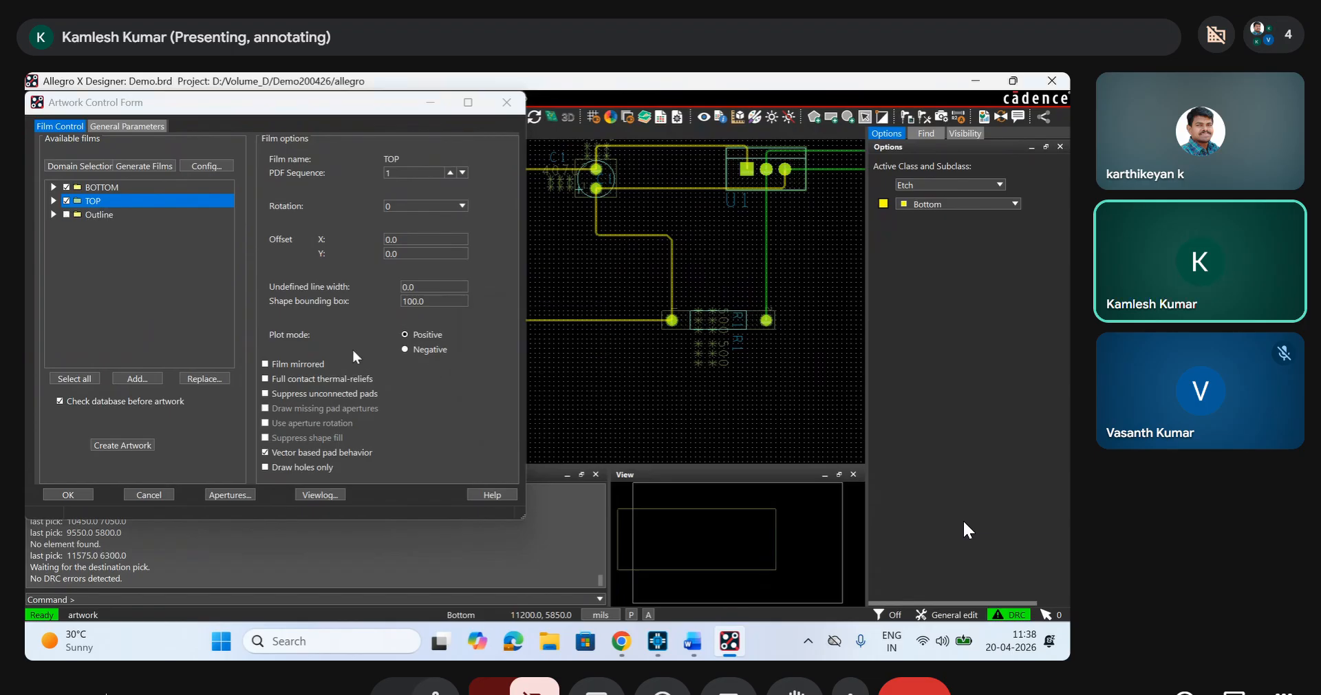
Step: Review the subclasses contained in the Outline film and include that film for artwork output
{"action": "left_click", "coordinate": [54, 215]}
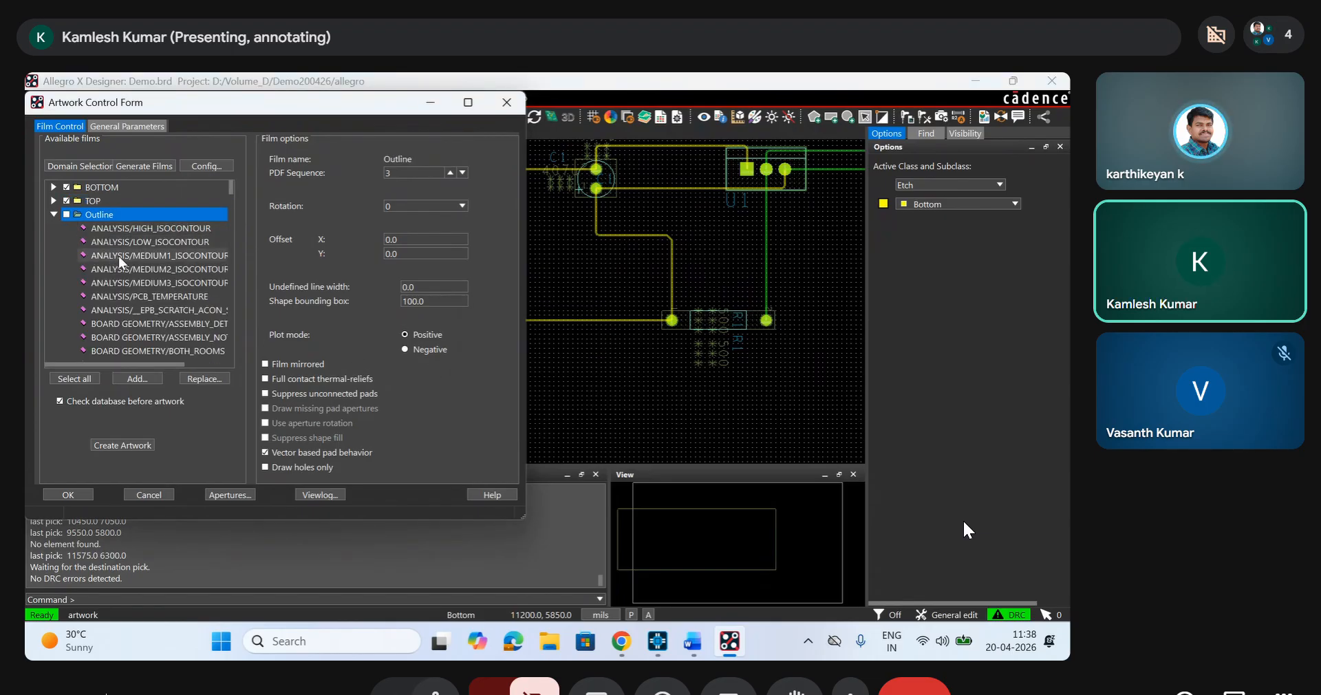
{"action": "scroll", "coordinate": [132, 302], "scroll_direction": "down", "scroll_amount": 8}
{"action": "scroll", "coordinate": [134, 315], "scroll_direction": "up", "scroll_amount": 8}
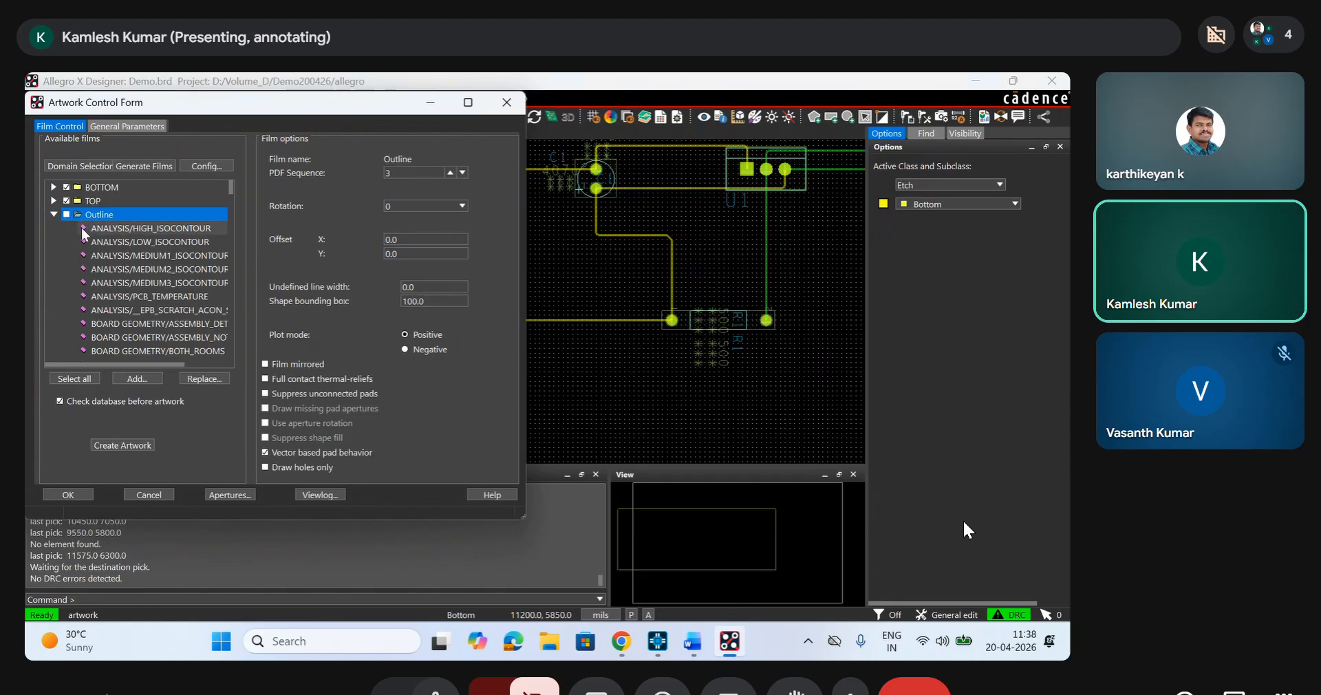
{"action": "left_click", "coordinate": [54, 214]}
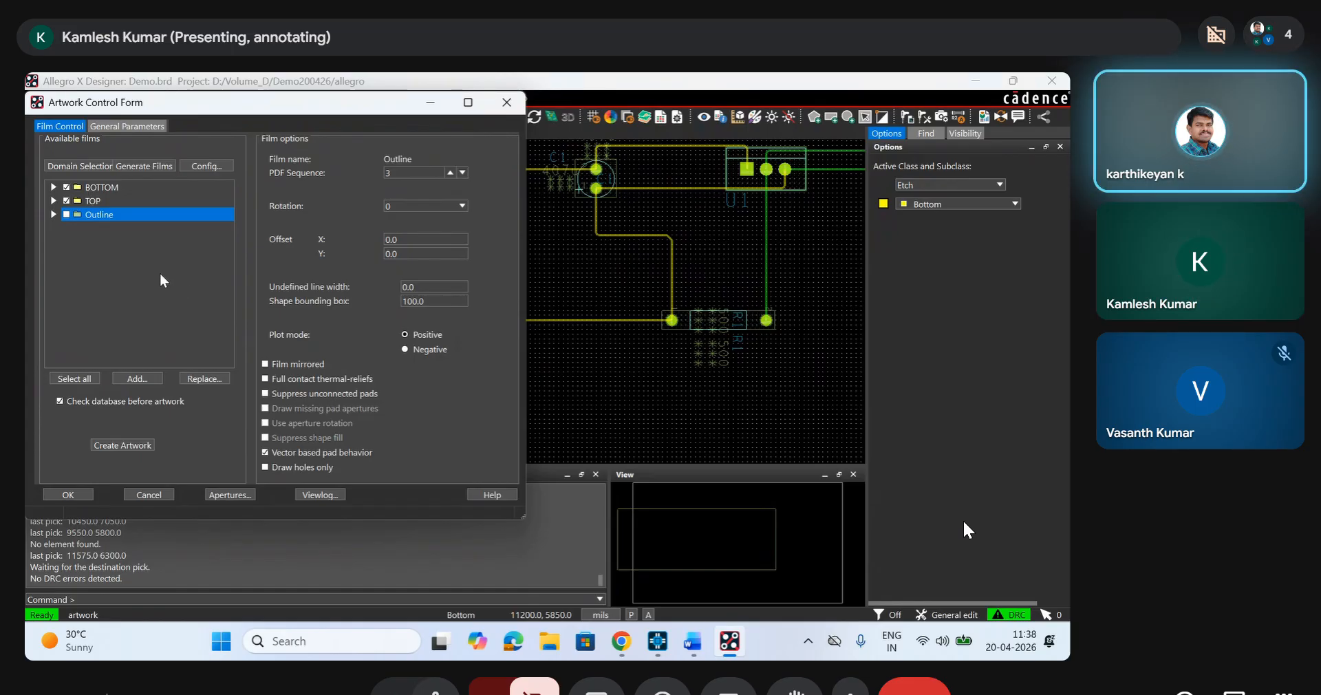
{"action": "left_click", "coordinate": [66, 215]}
Step: Manually add a new artwork film named Silkscreen to the available films
{"action": "left_click", "coordinate": [94, 200]}
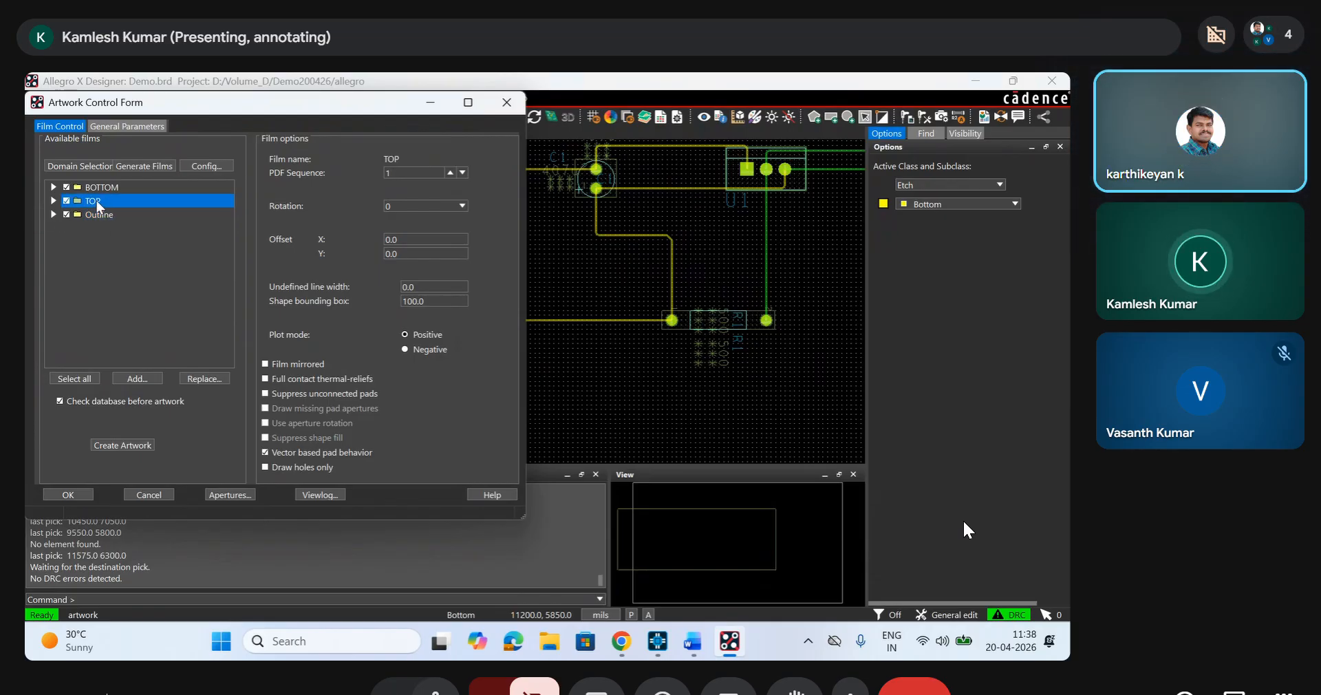
{"action": "double_click", "coordinate": [96, 200]}
{"action": "right_click", "coordinate": [95, 201]}
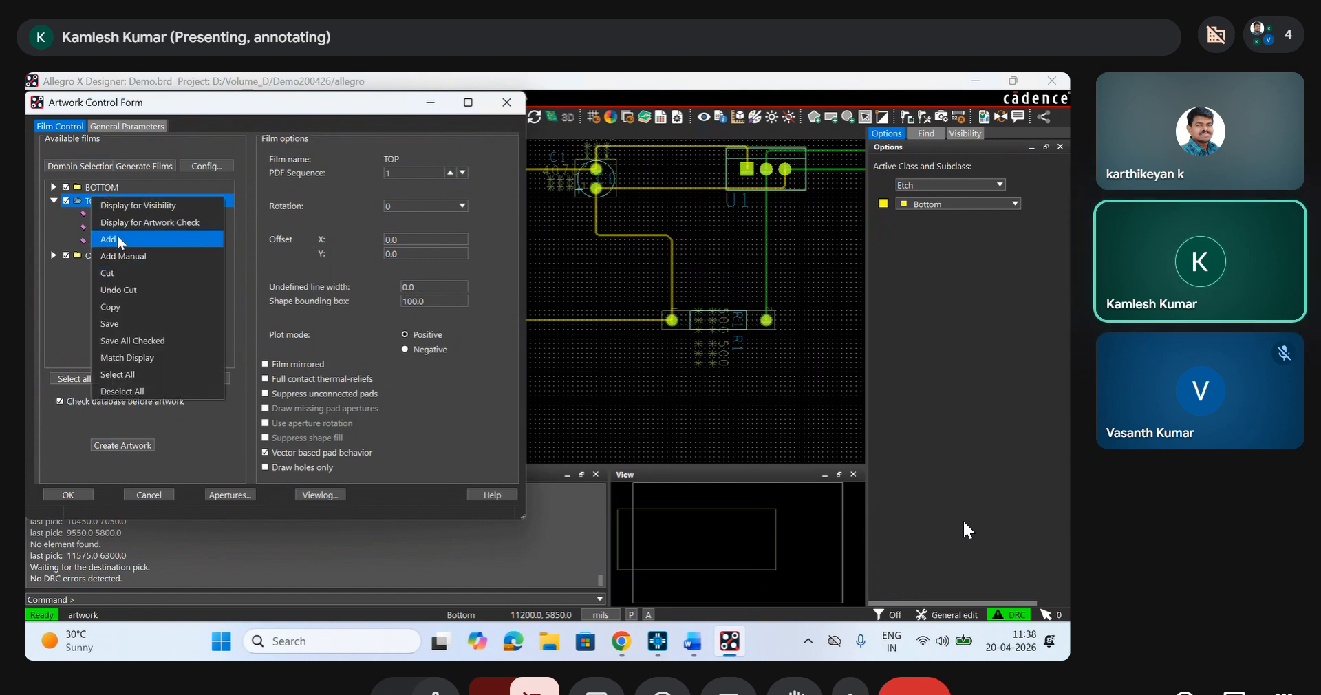
{"action": "left_click", "coordinate": [121, 255]}
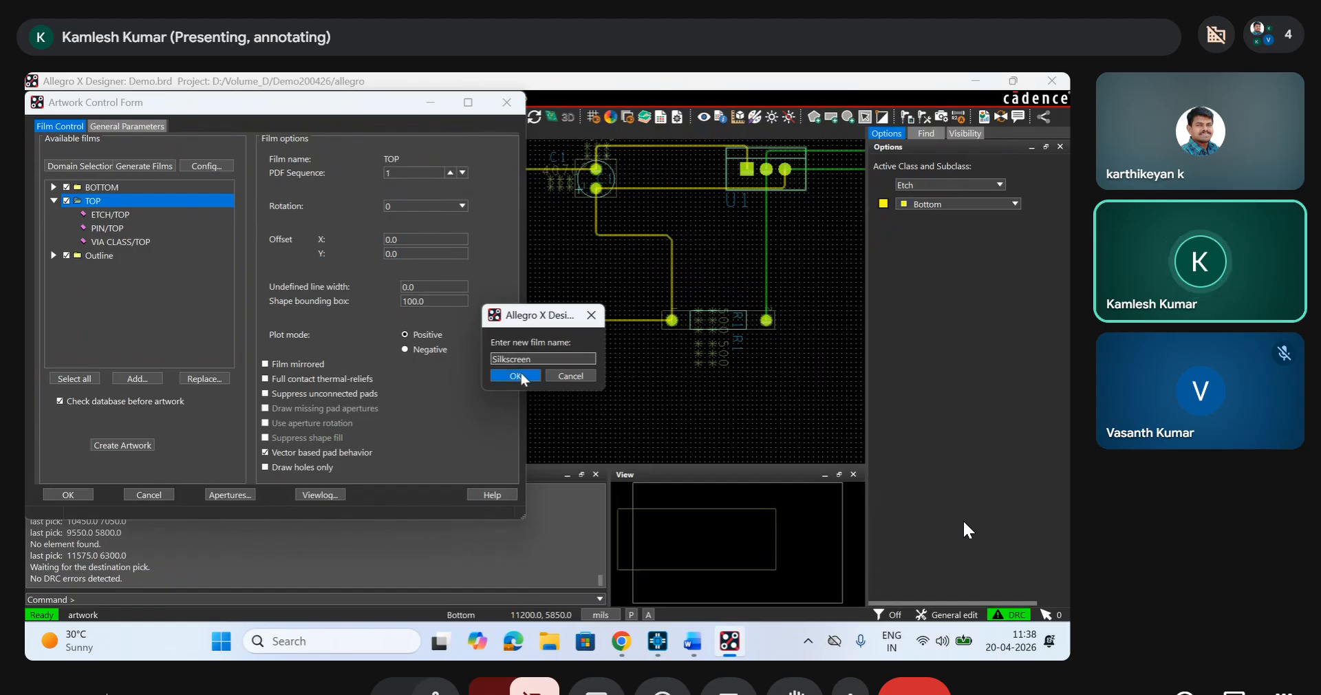
{"action": "left_click", "coordinate": [516, 374]}
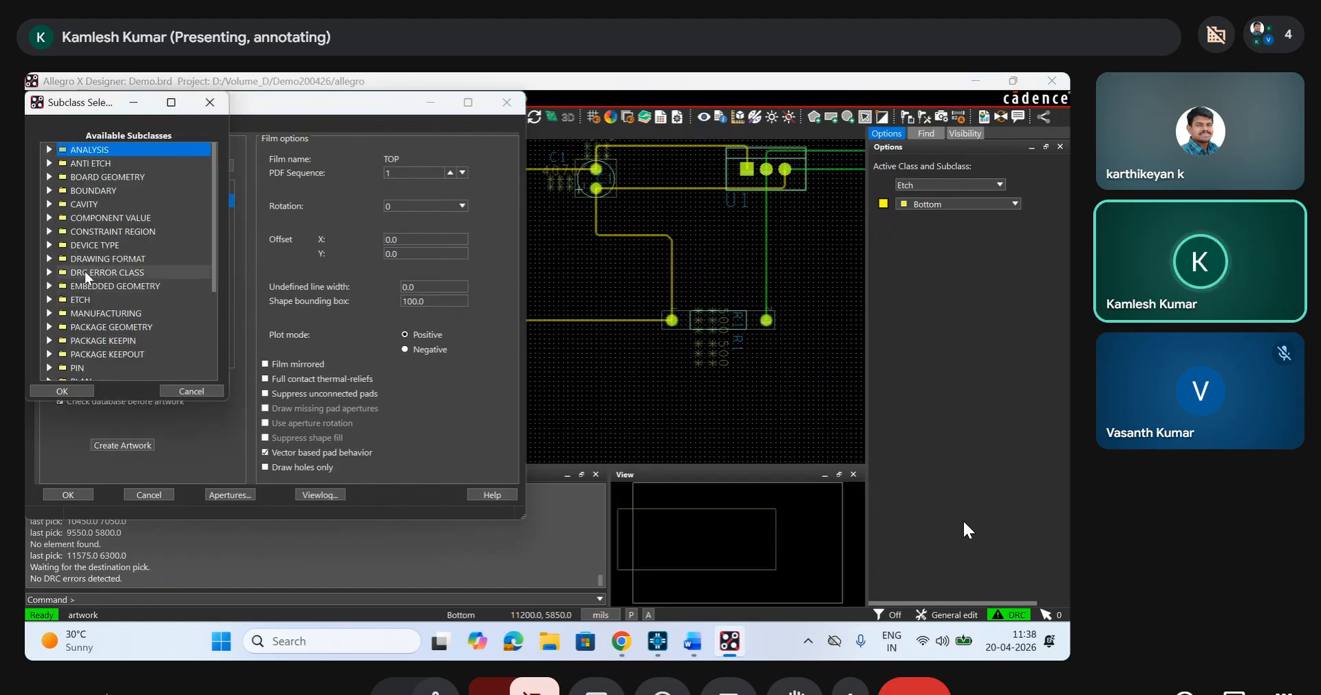
Step: Assign the REF DES subclasses ASSEMBLY_TOP, DISPLAY_TOP and SILKSCREEN_BOTTOM to the Silkscreen film
{"action": "scroll", "coordinate": [85, 279], "scroll_direction": "down", "scroll_amount": 4}
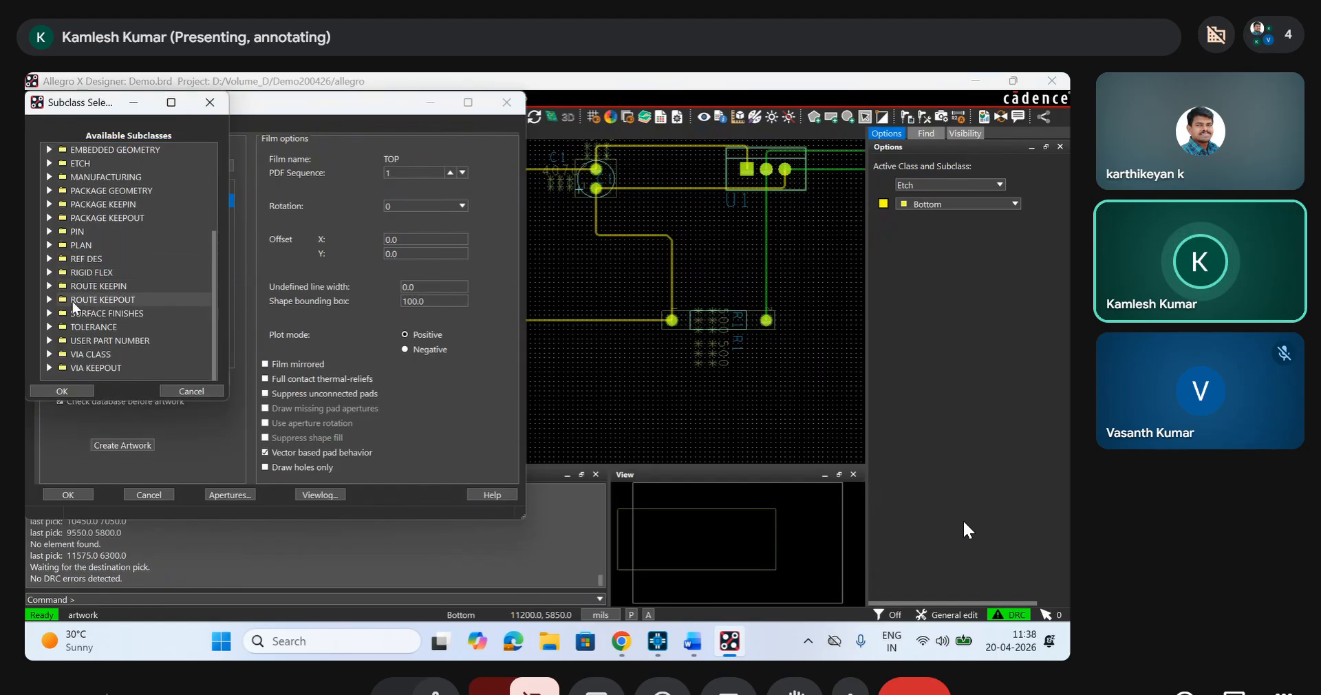
{"action": "double_click", "coordinate": [63, 261]}
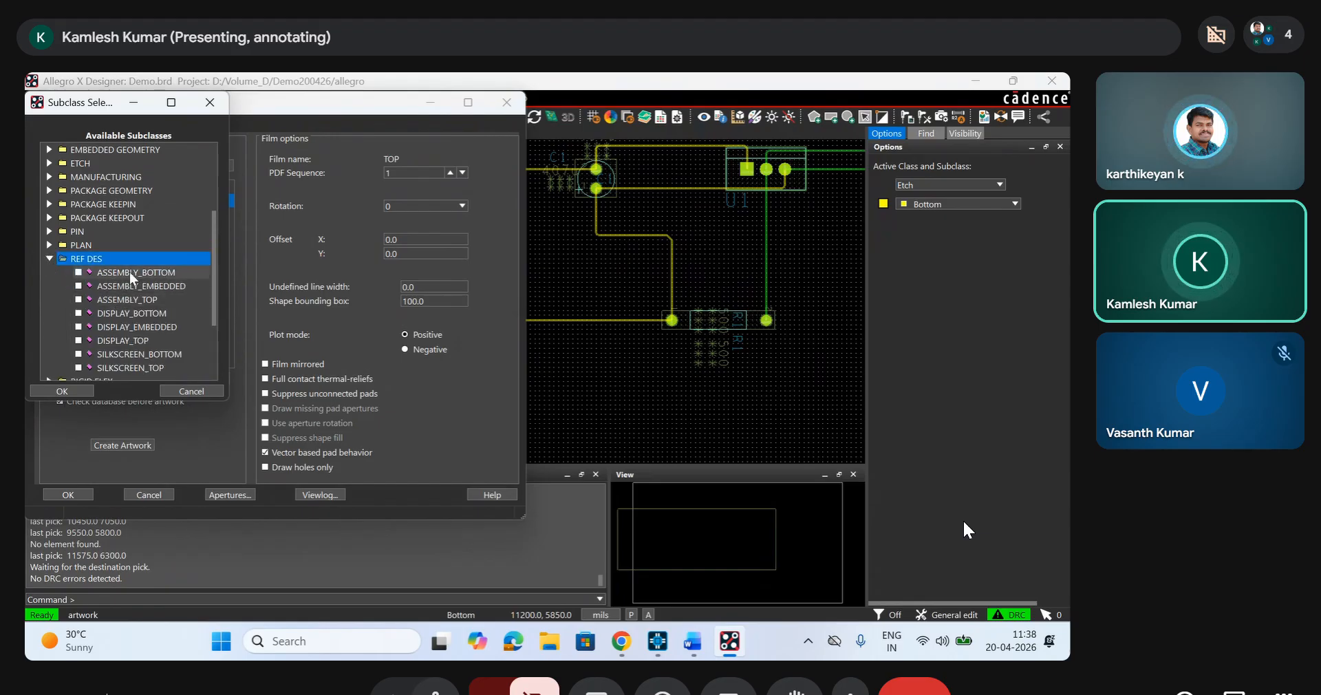
{"action": "scroll", "coordinate": [85, 276], "scroll_direction": "down", "scroll_amount": 1}
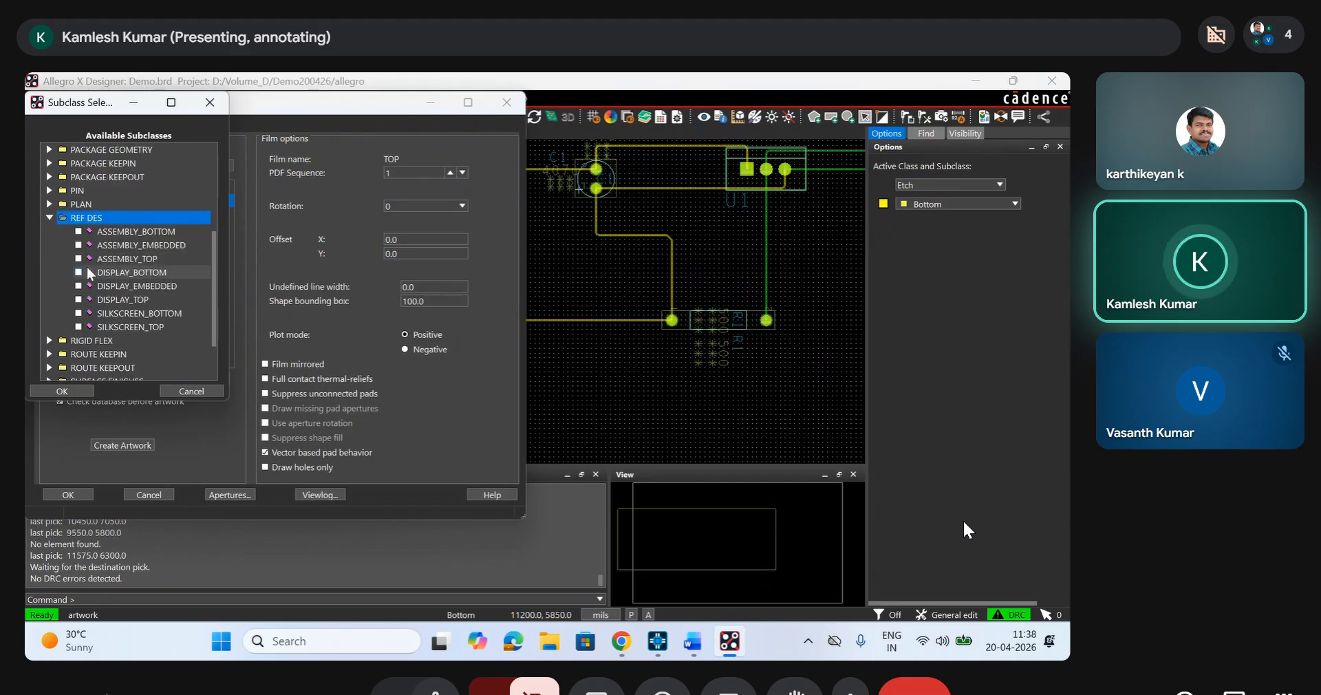
{"action": "left_click", "coordinate": [78, 259]}
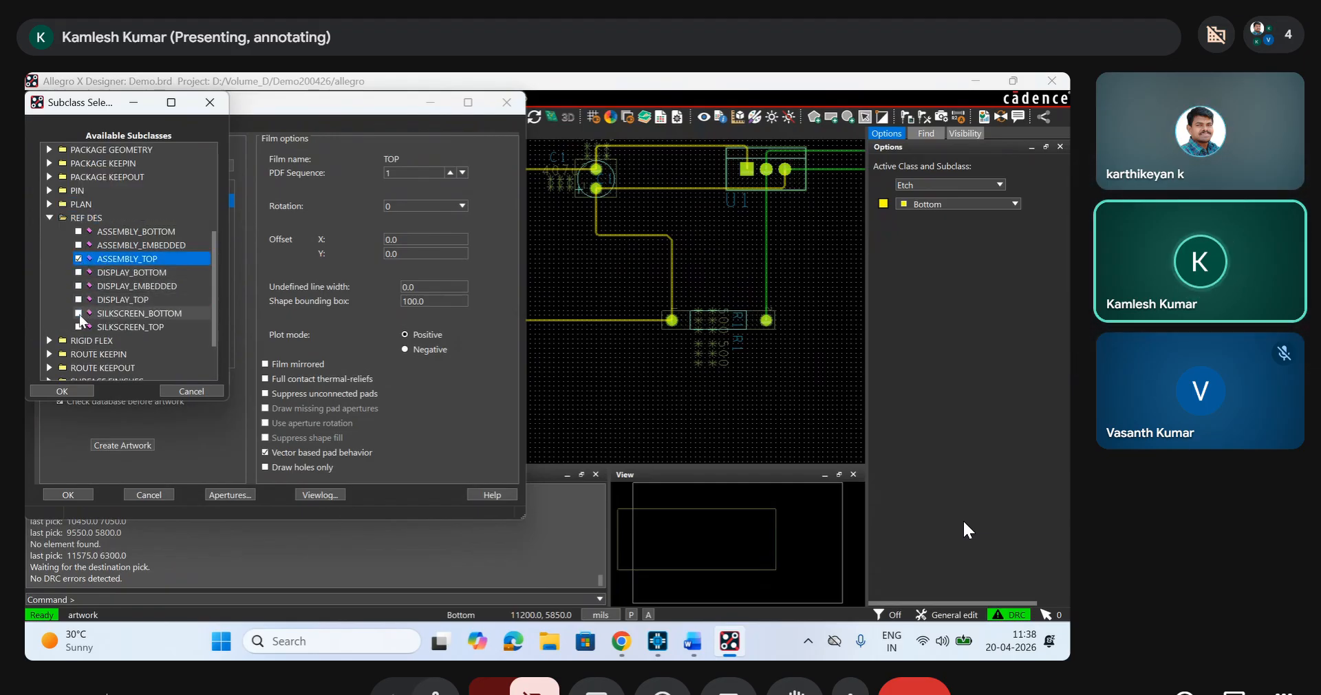
{"action": "left_click", "coordinate": [79, 314]}
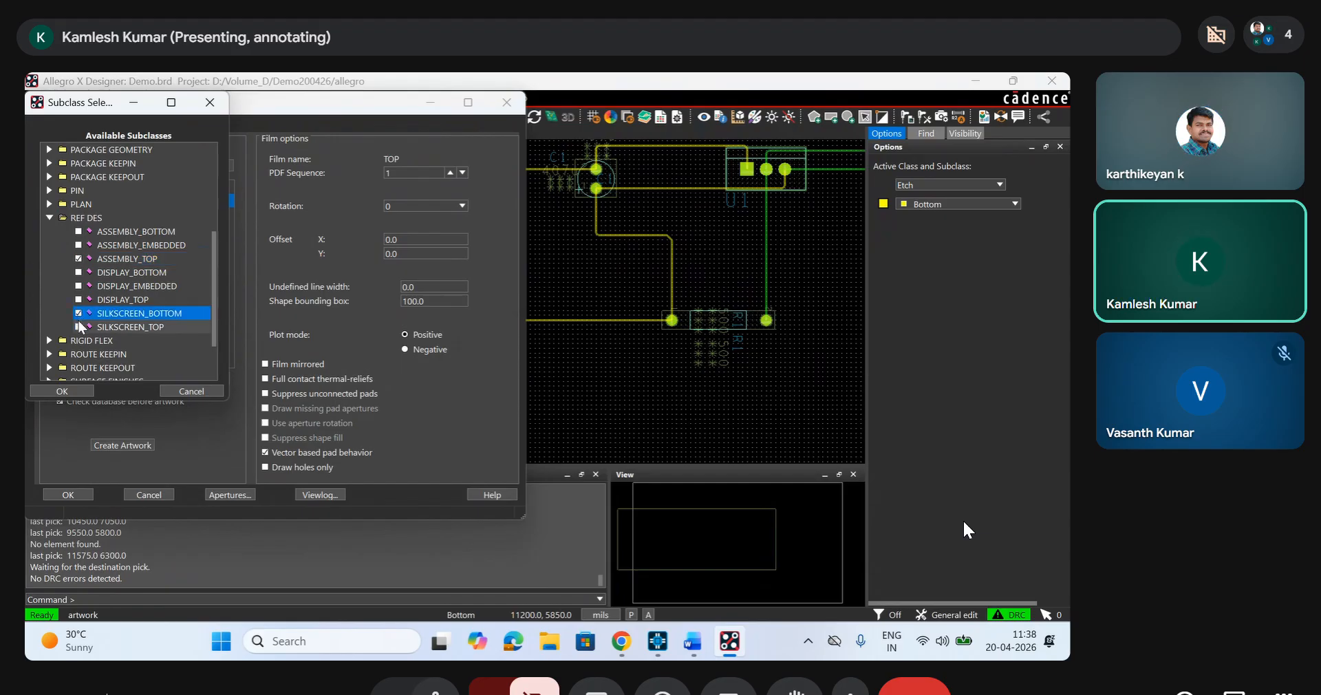
{"action": "left_click", "coordinate": [78, 299]}
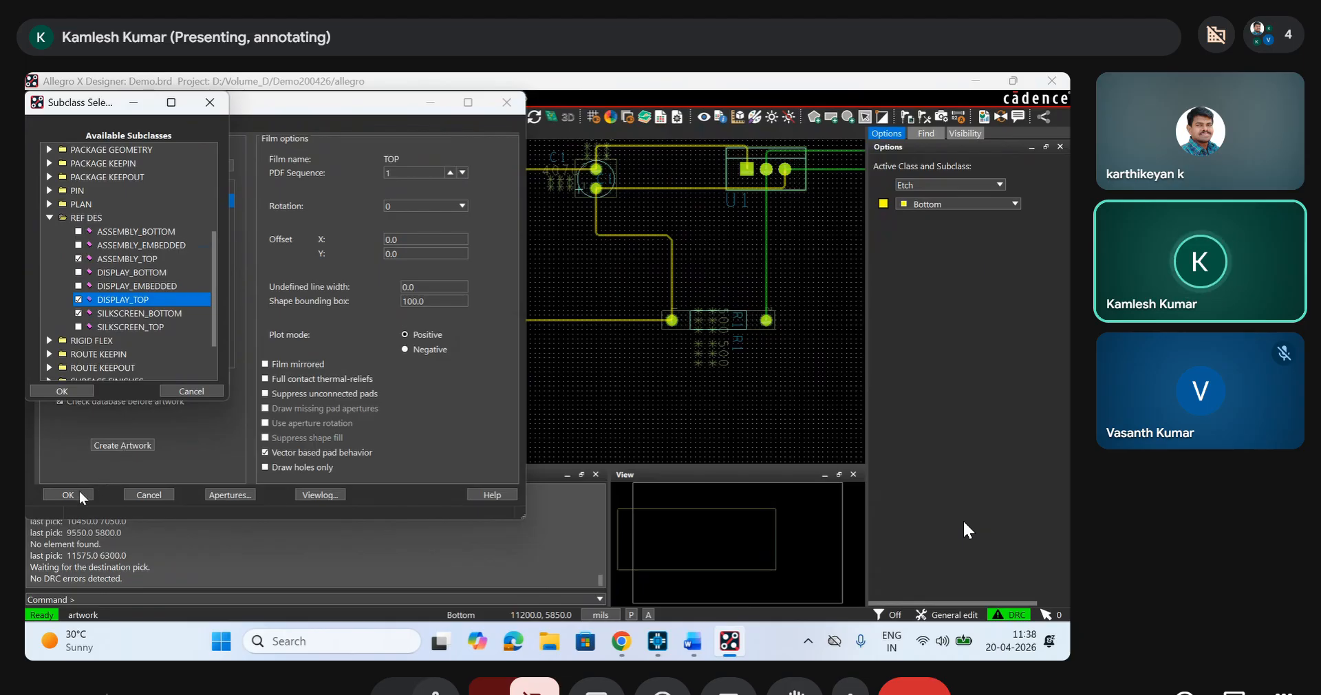
{"action": "left_click", "coordinate": [62, 390]}
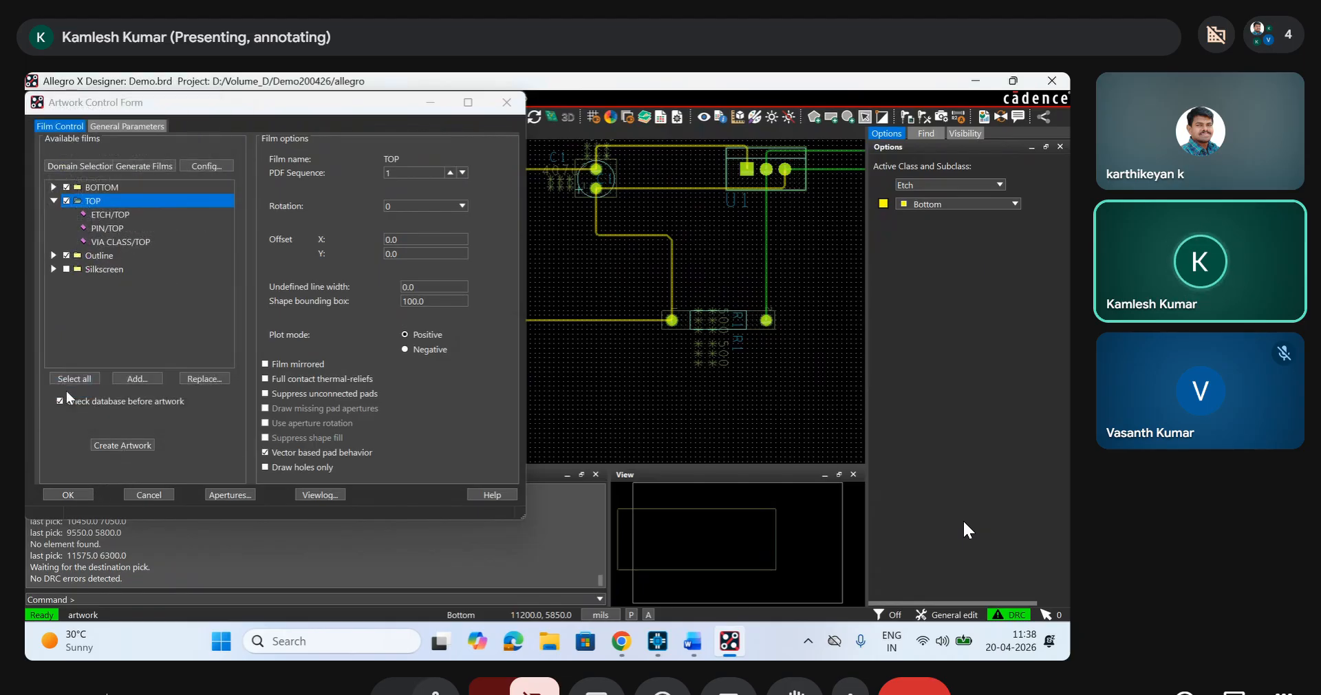
Step: Review the subclasses contained in the Silkscreen film and select that film among the available films
{"action": "left_click", "coordinate": [55, 269]}
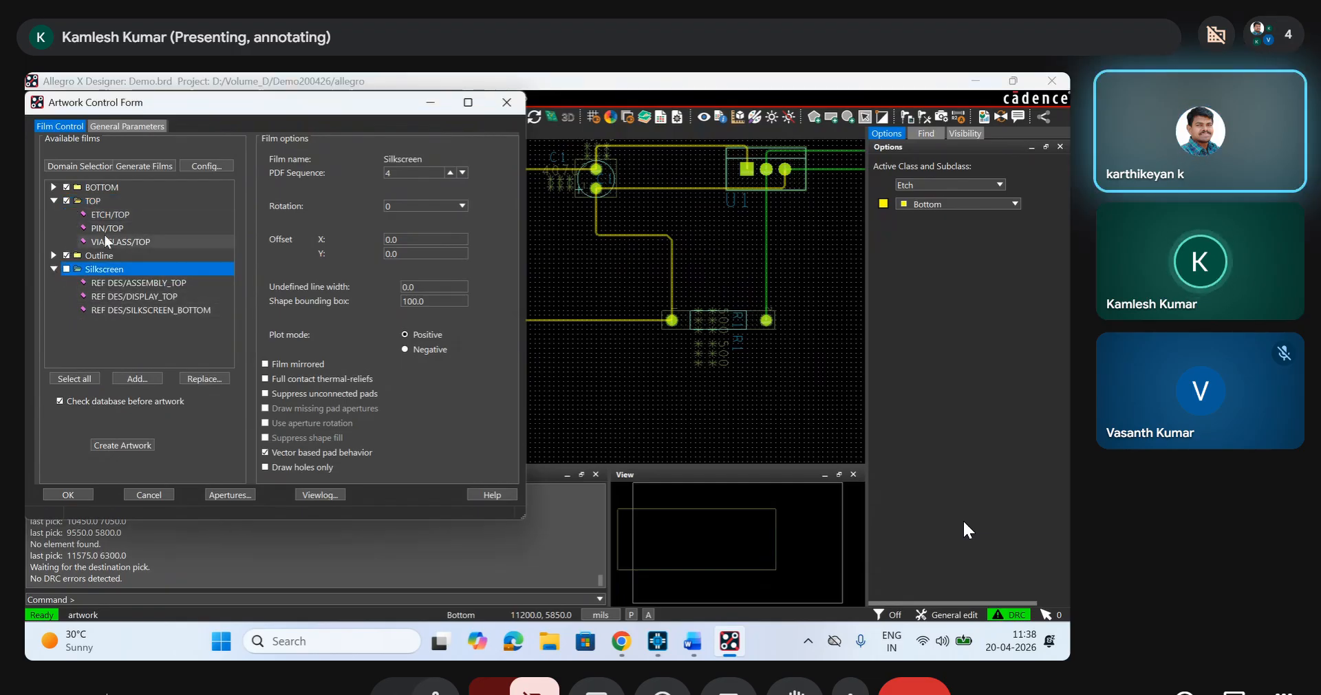
{"action": "left_click", "coordinate": [55, 269]}
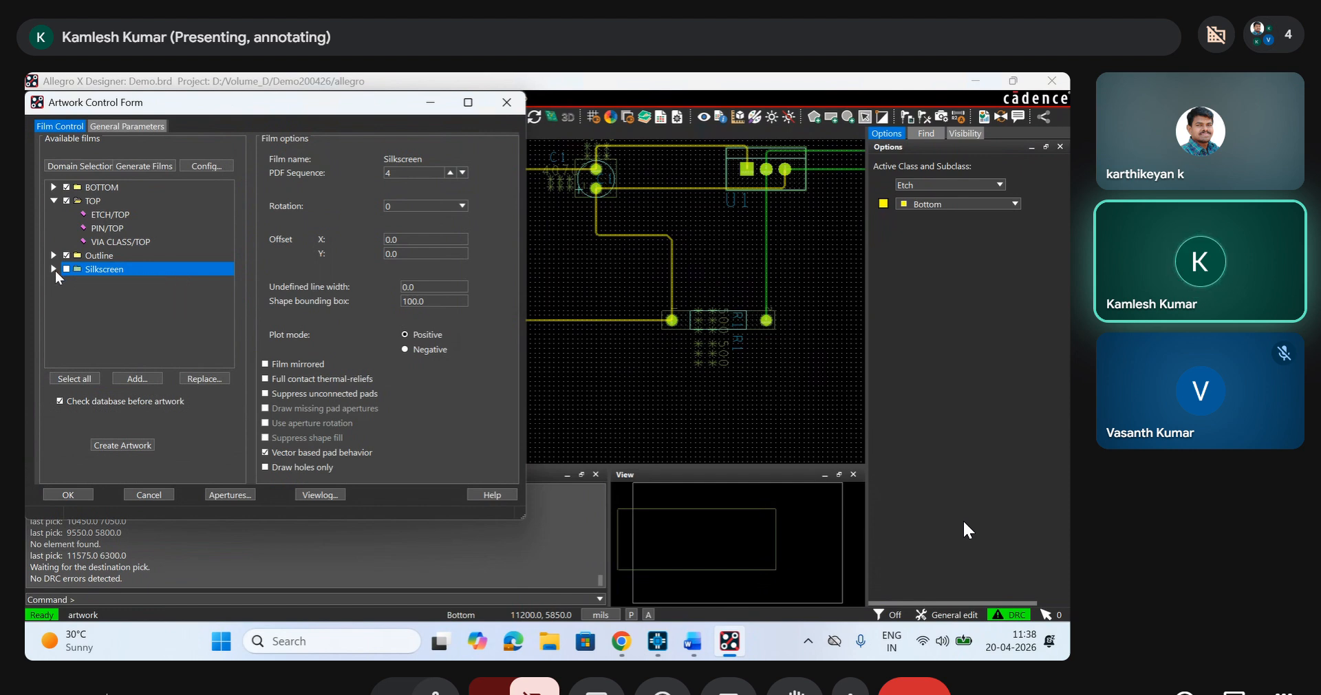
{"action": "left_click", "coordinate": [54, 200]}
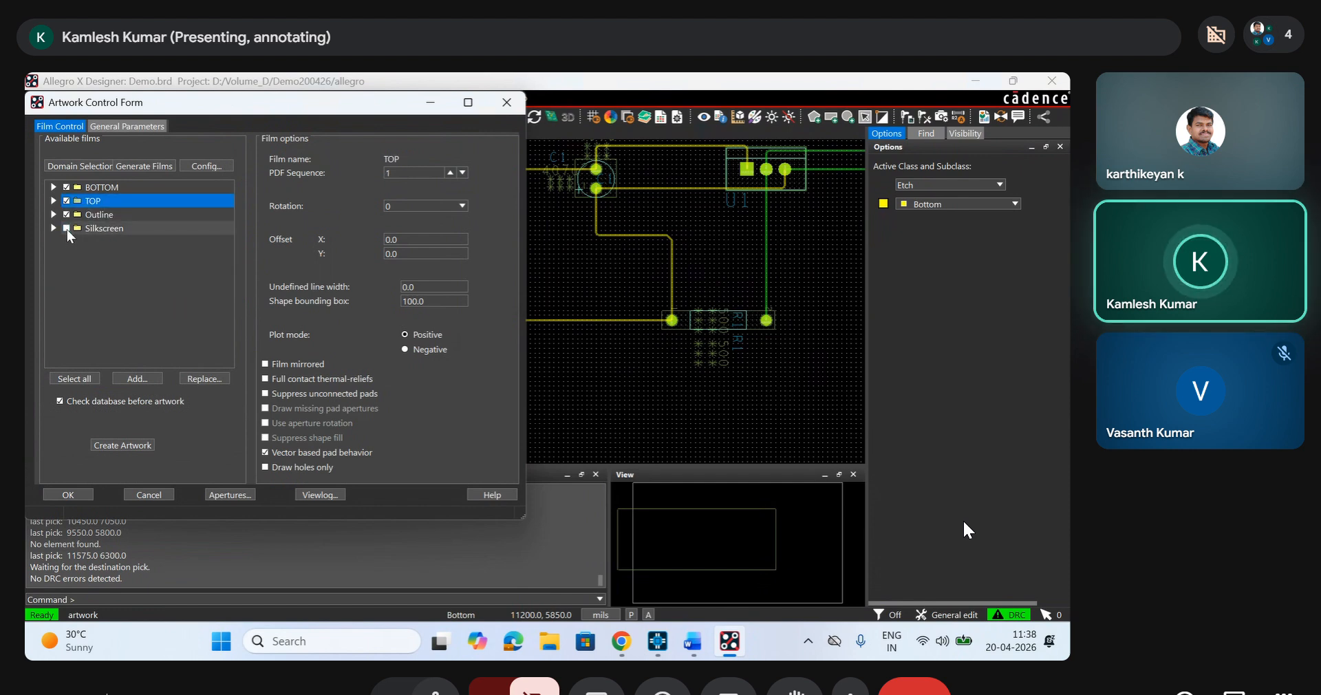
{"action": "left_click", "coordinate": [69, 229]}
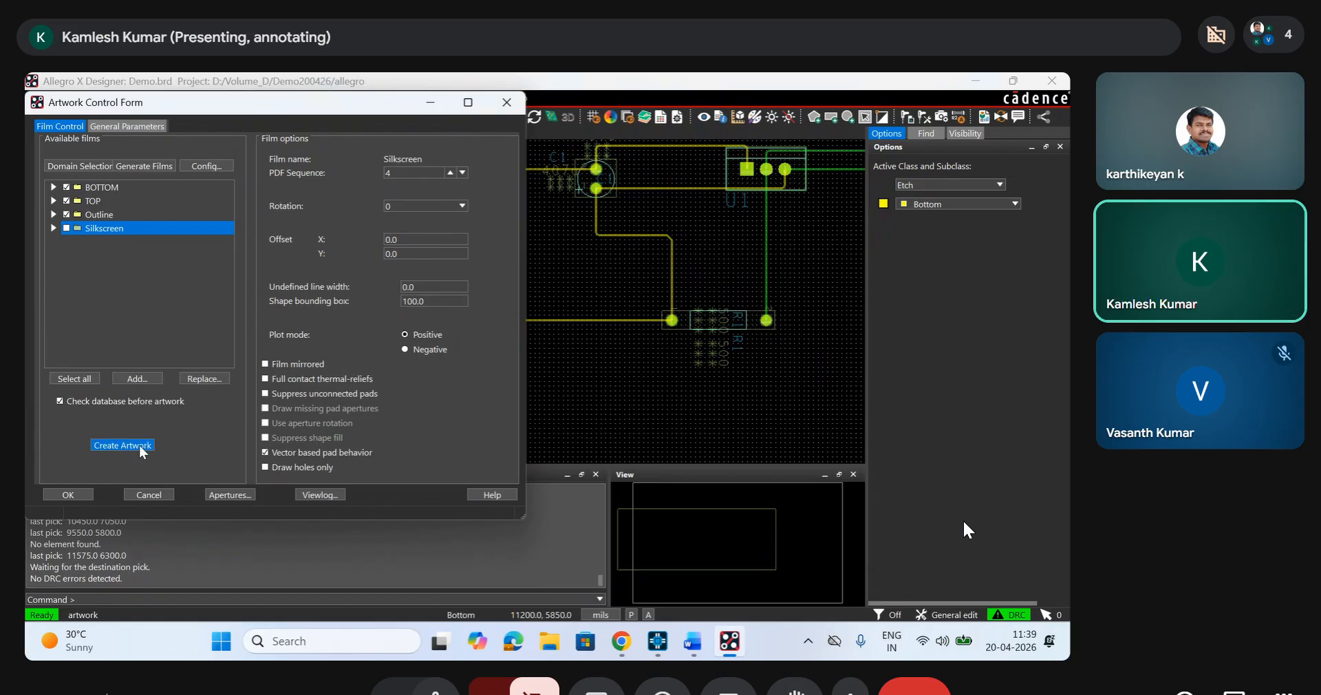
Step: Set the Outline film's undefined line width to 5, create the artwork, and close the artwork log and form
{"action": "left_click", "coordinate": [103, 215]}
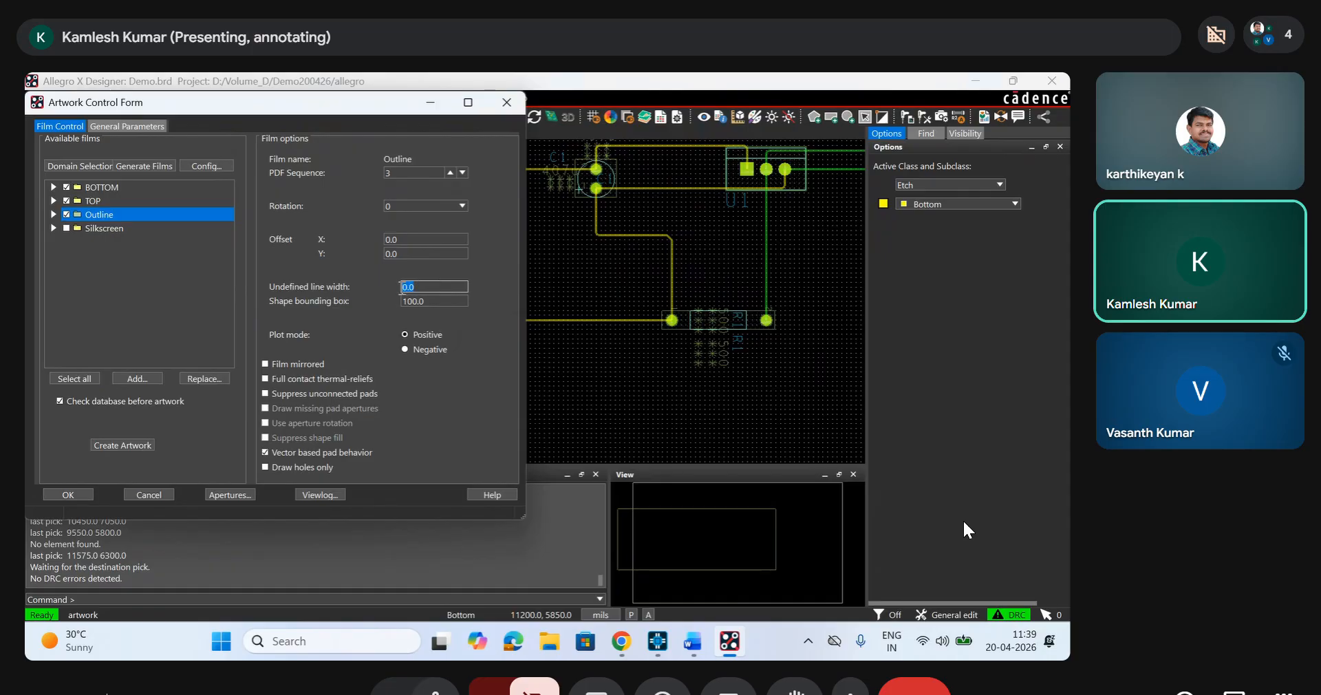
{"action": "left_click", "coordinate": [110, 447]}
{"action": "left_click", "coordinate": [590, 423]}
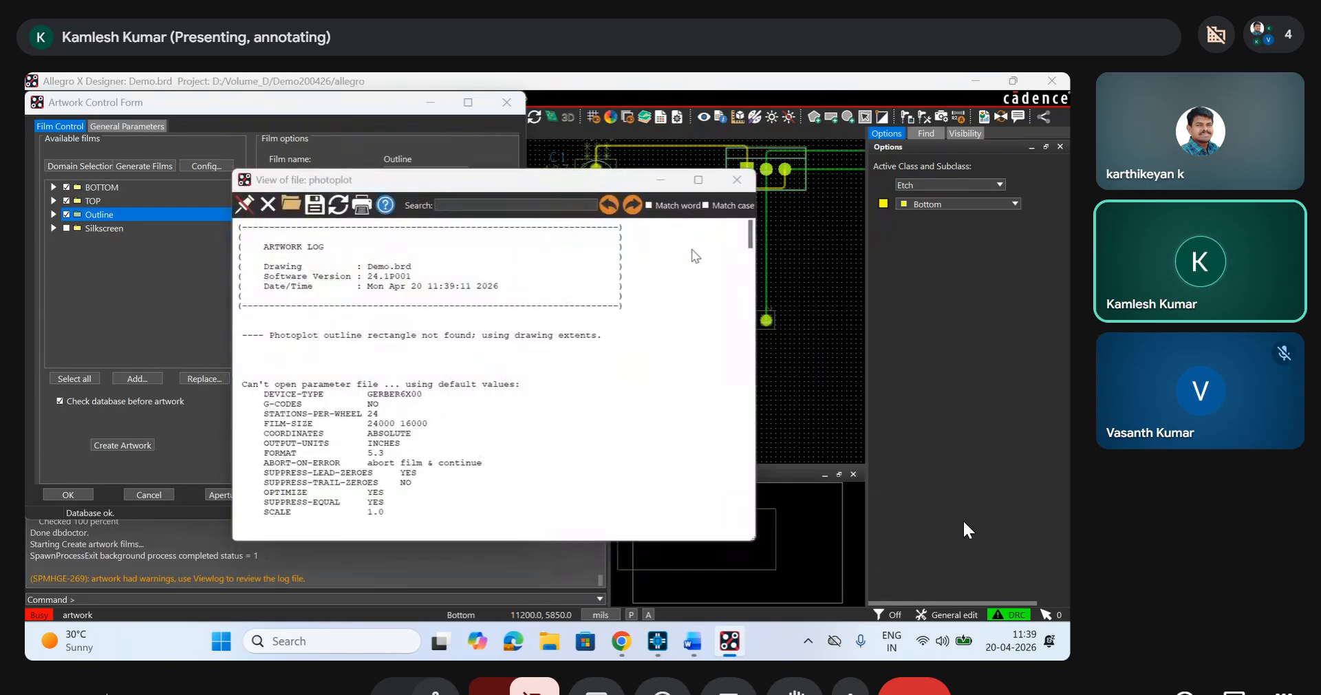
{"action": "left_click", "coordinate": [737, 179]}
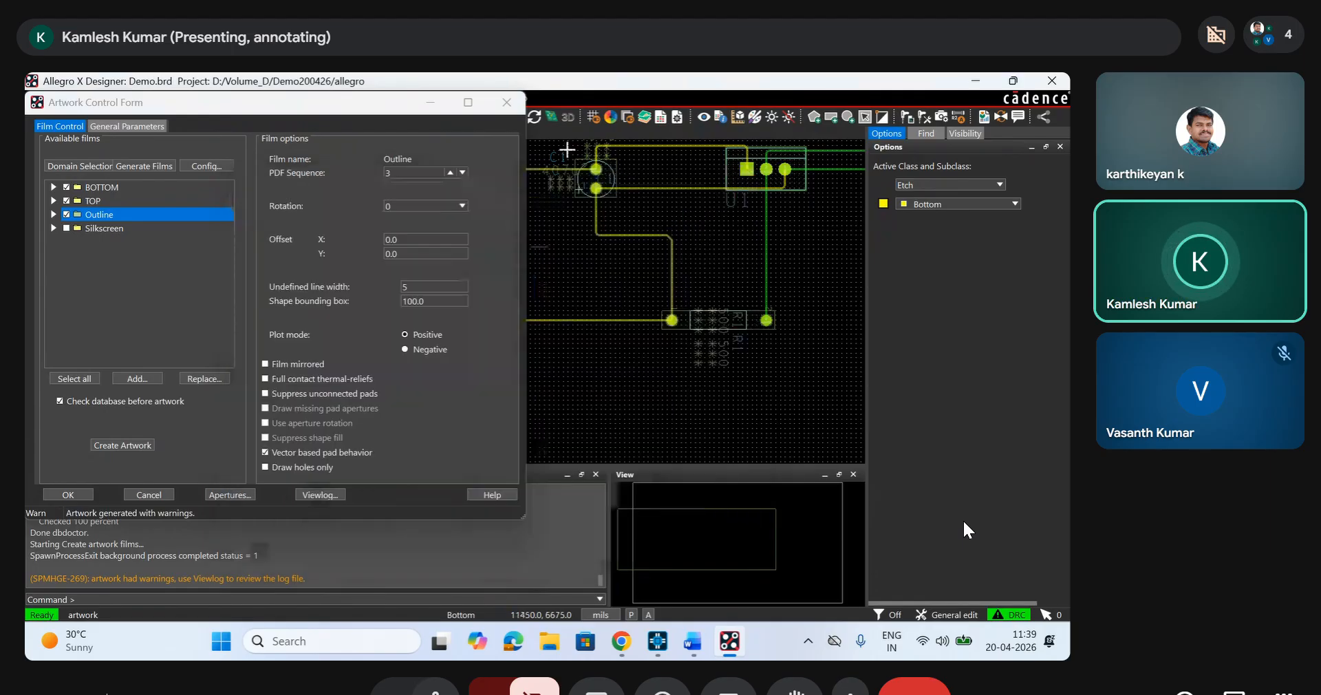
{"action": "left_click", "coordinate": [506, 102]}
Step: Open NC Drill for Demo.drl and enable auto tool select, separate files for plated/non-plated holes, and optimized drill head travel
{"action": "left_click", "coordinate": [497, 97]}
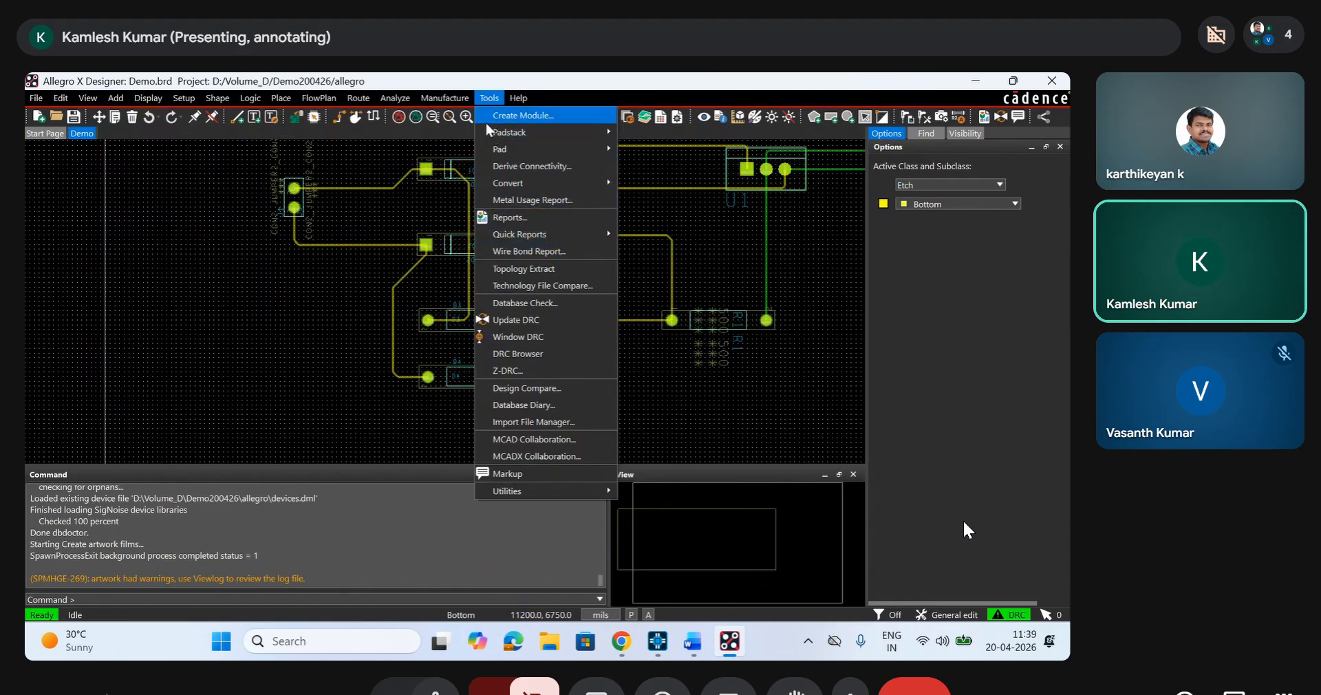
{"action": "mouse_move", "coordinate": [445, 97]}
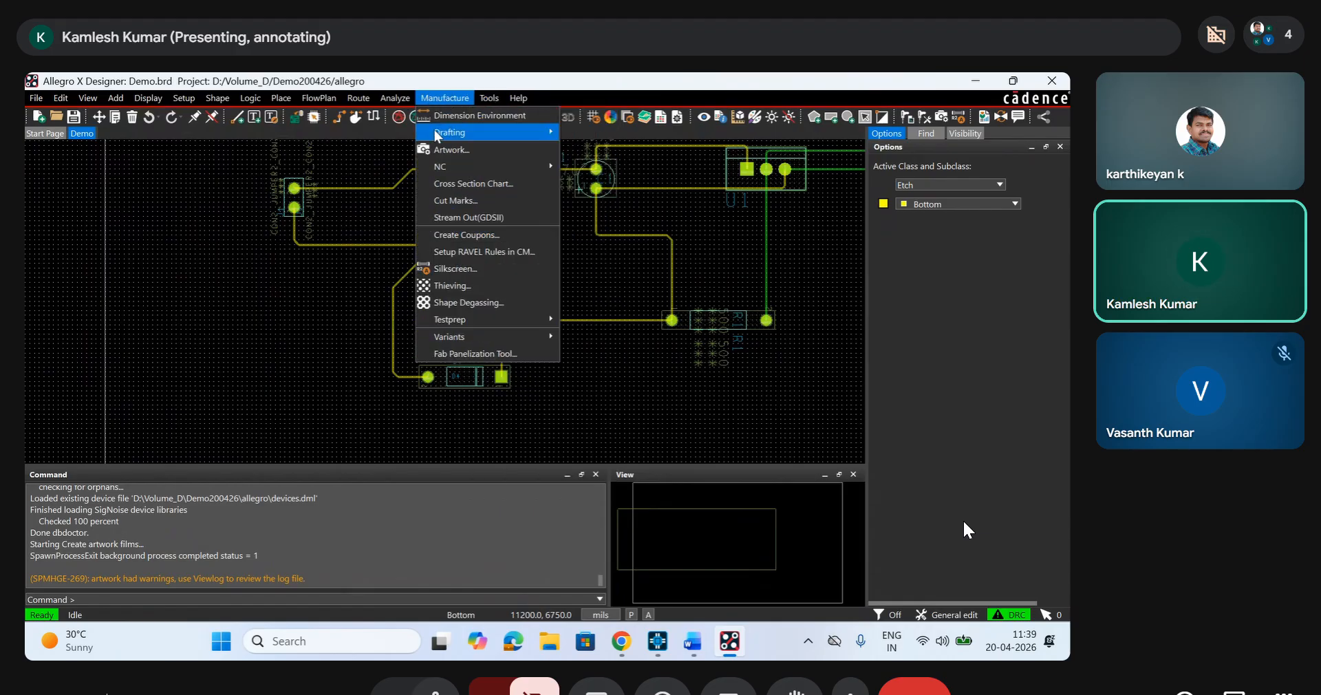
{"action": "mouse_move", "coordinate": [443, 169]}
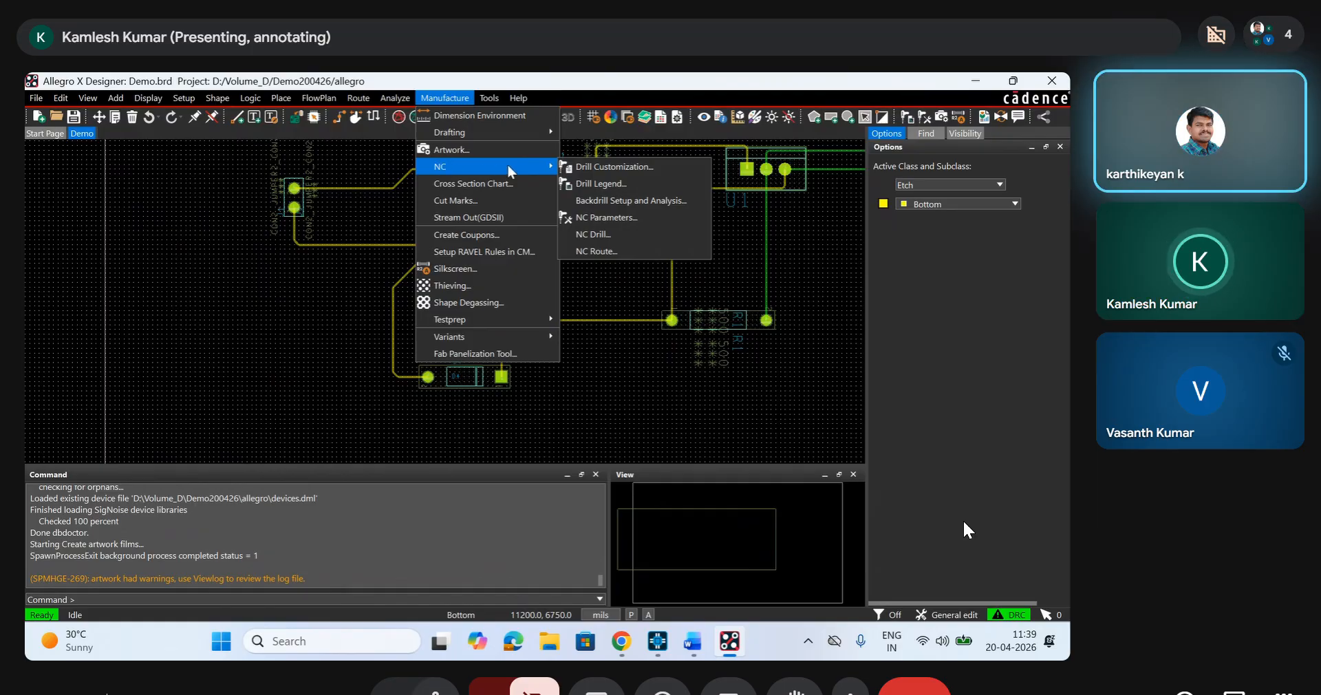
{"action": "left_click", "coordinate": [588, 235]}
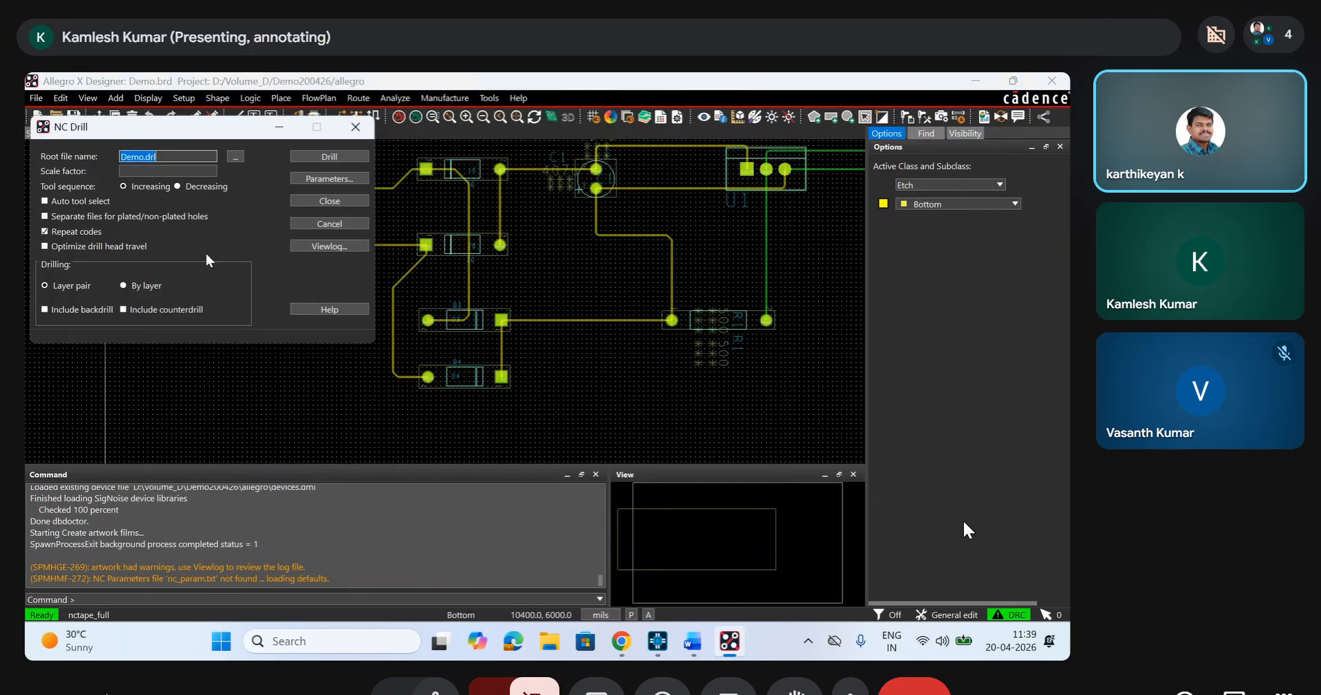
{"action": "left_click", "coordinate": [75, 216]}
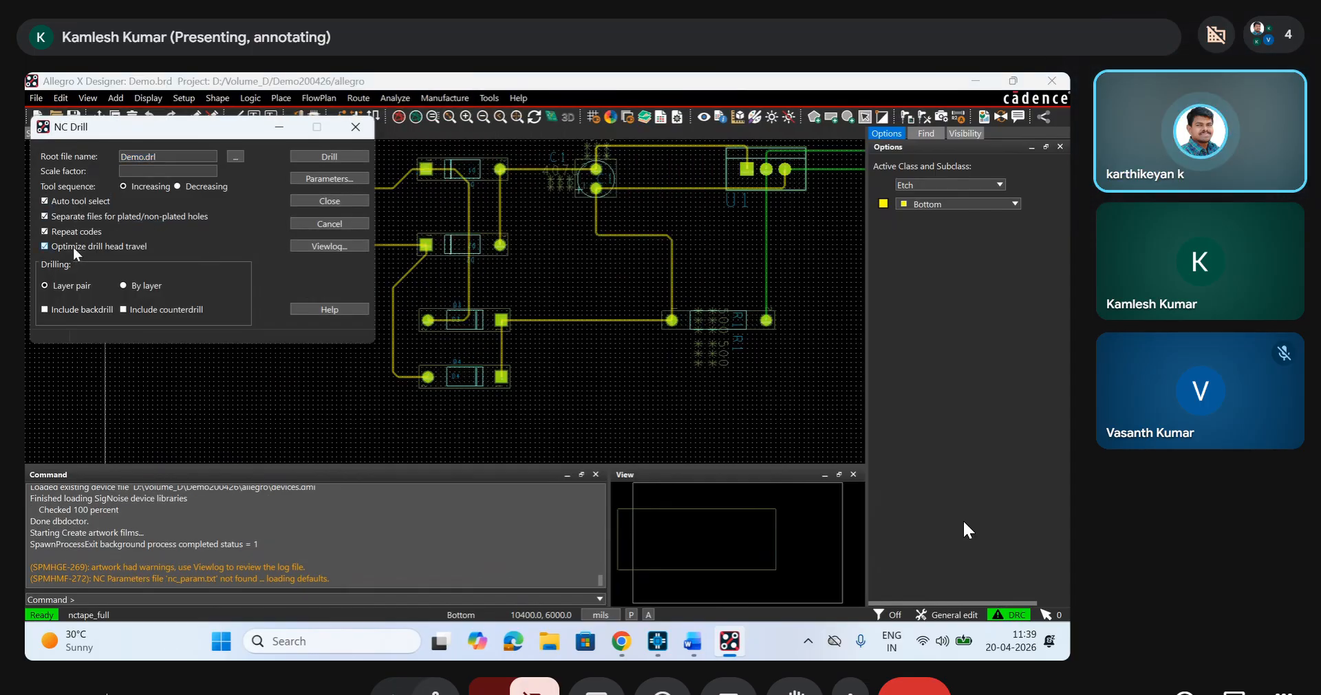
Step: Enable leading zero suppression in the NC parameters and generate the NC drill output
{"action": "left_click", "coordinate": [332, 177]}
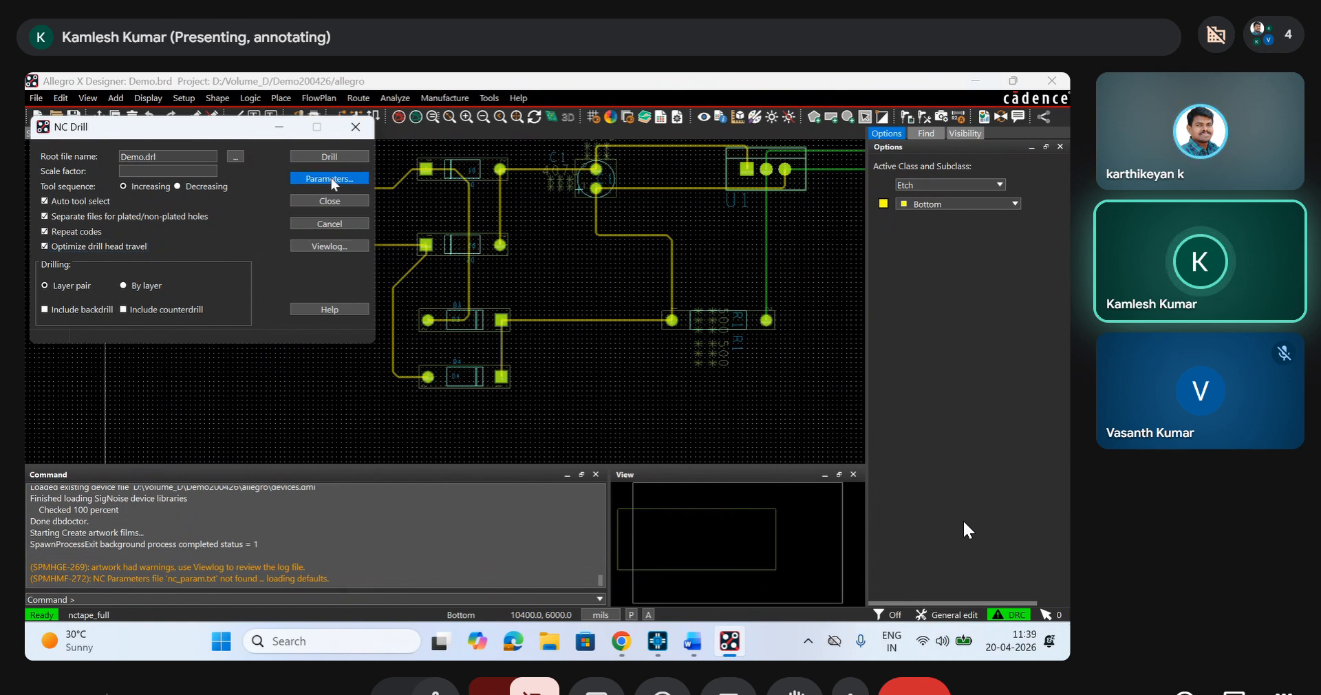
{"action": "left_click", "coordinate": [159, 356]}
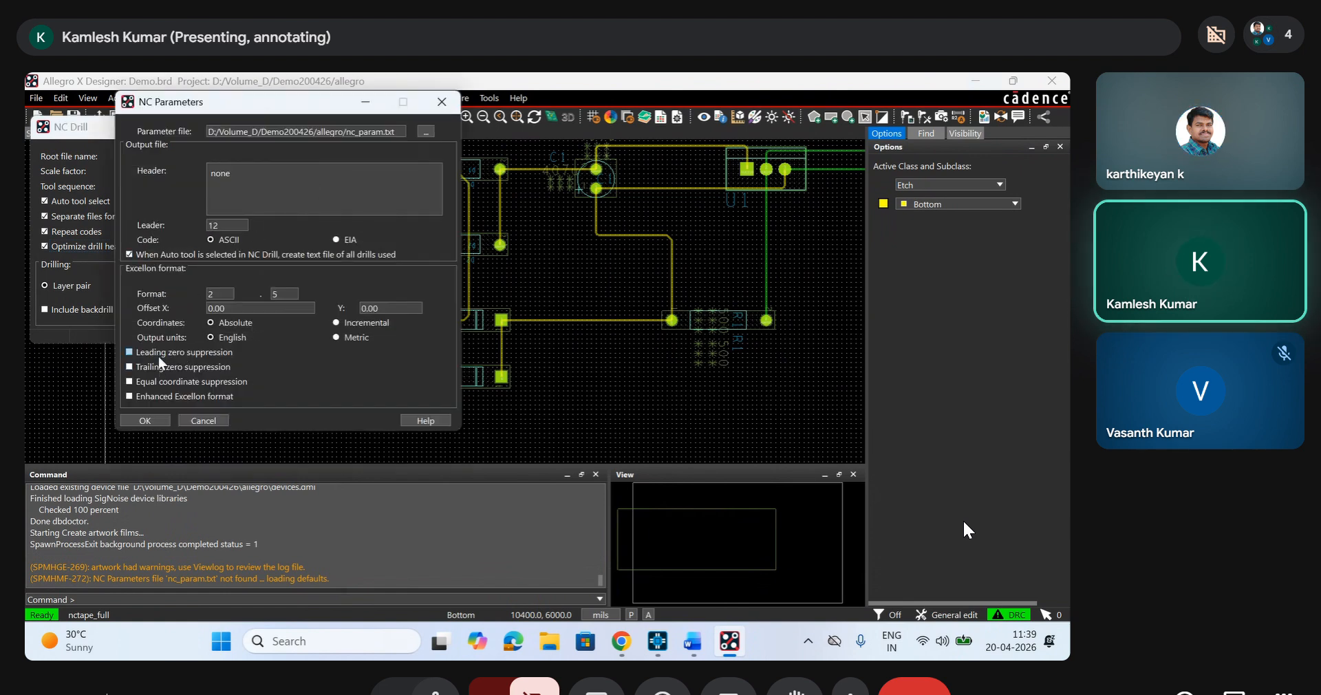
{"action": "left_click", "coordinate": [144, 421]}
{"action": "left_click", "coordinate": [330, 157]}
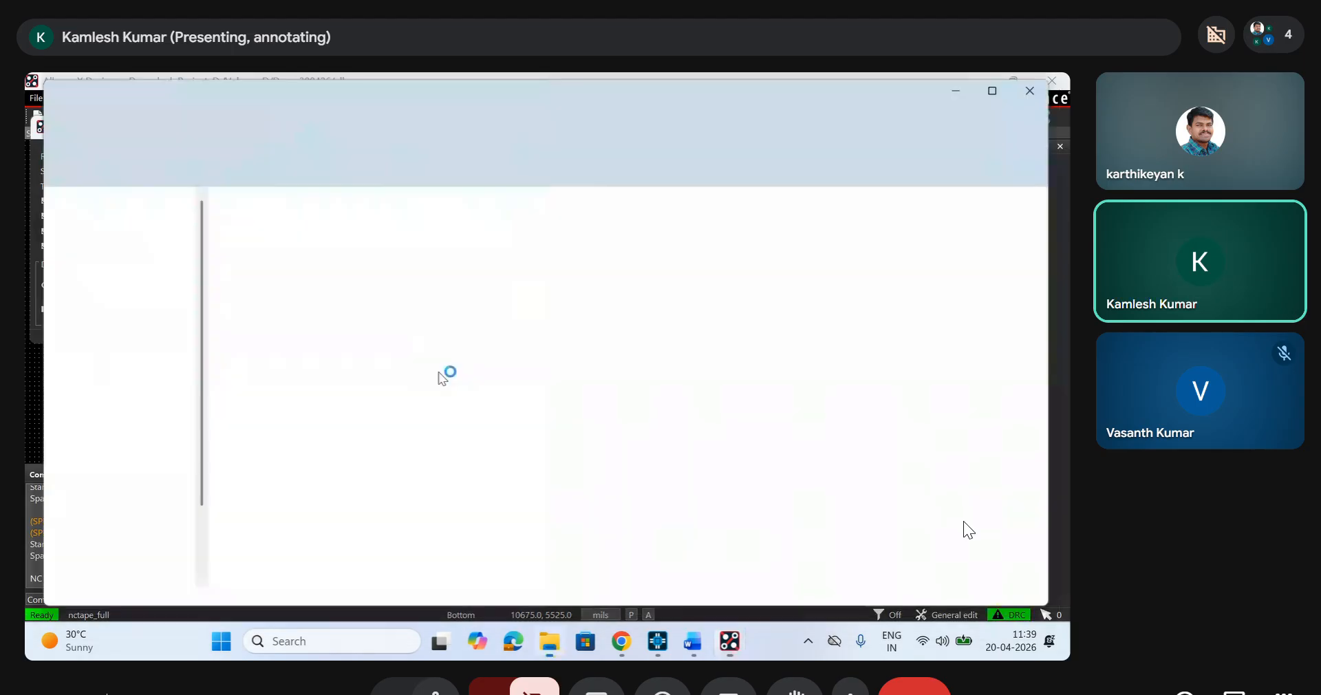
Step: Switch to File Explorer and browse This PC for the project files, and close the NC Drill dialog in Allegro
{"action": "key", "text": "super"}
{"action": "left_click", "coordinate": [97, 304]}
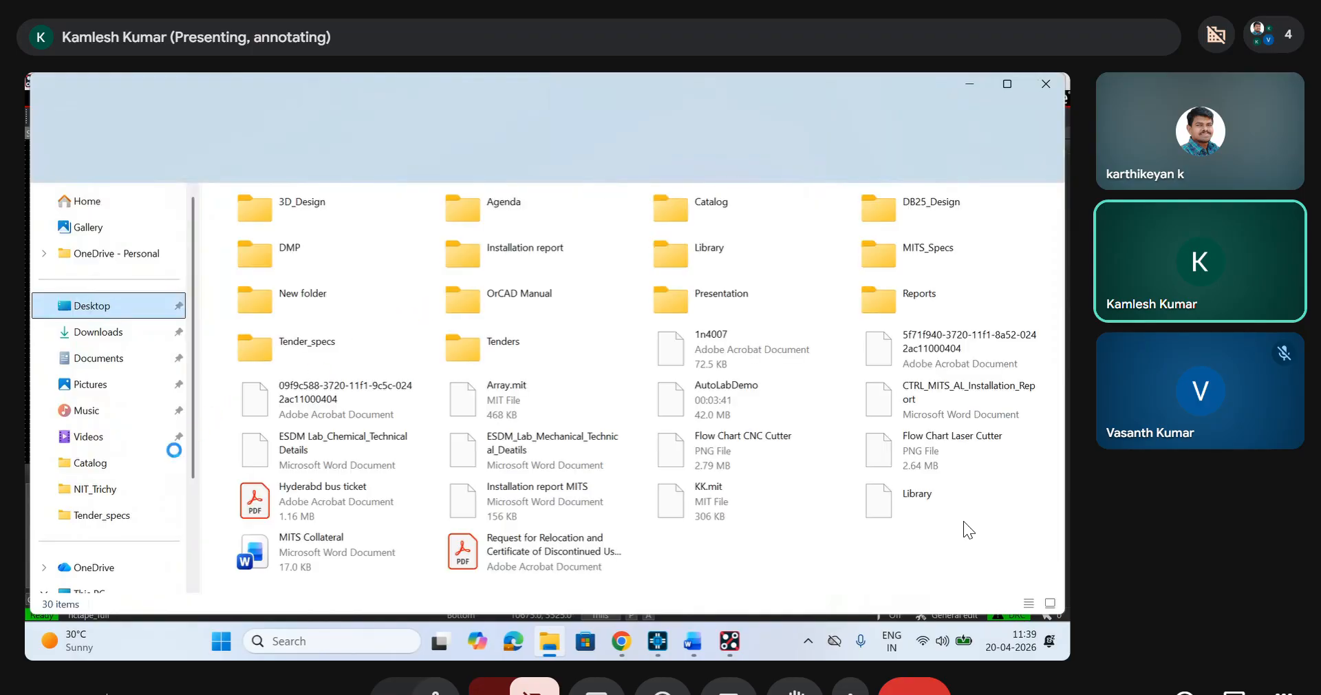
{"action": "scroll", "coordinate": [110, 482], "scroll_direction": "down", "scroll_amount": 2}
{"action": "left_click", "coordinate": [90, 458]}
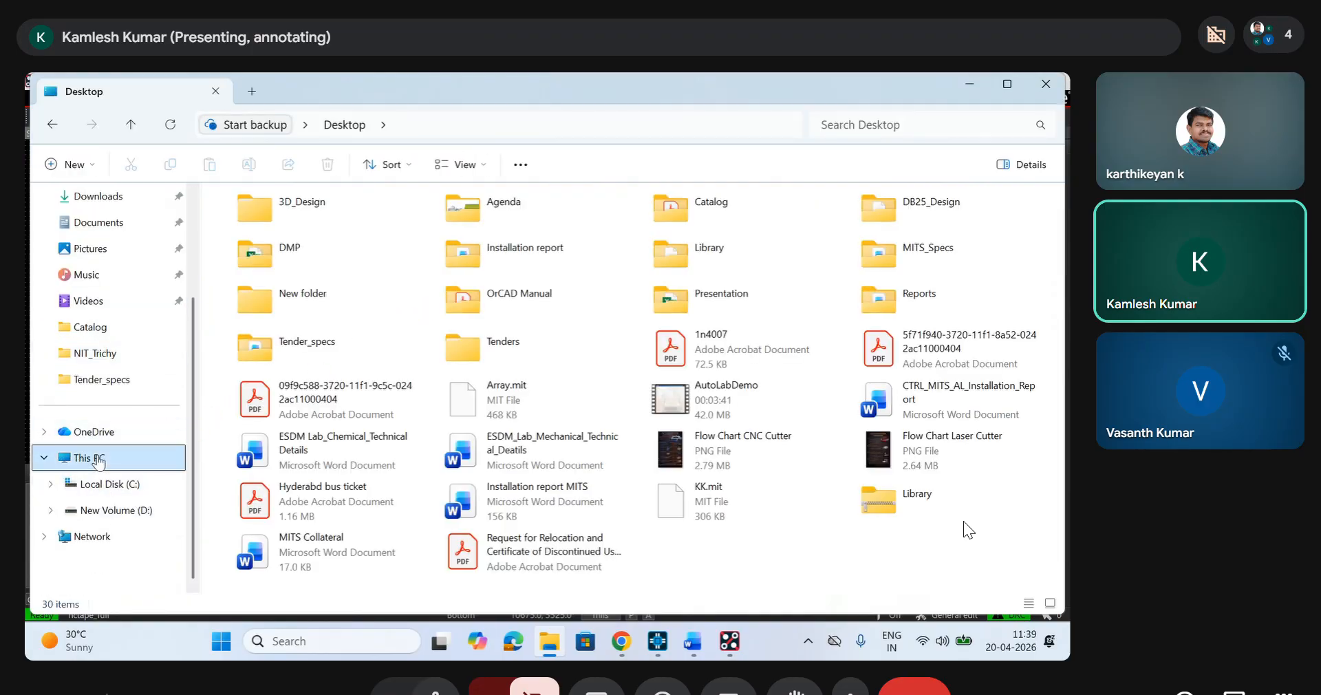
{"action": "double_click", "coordinate": [364, 242]}
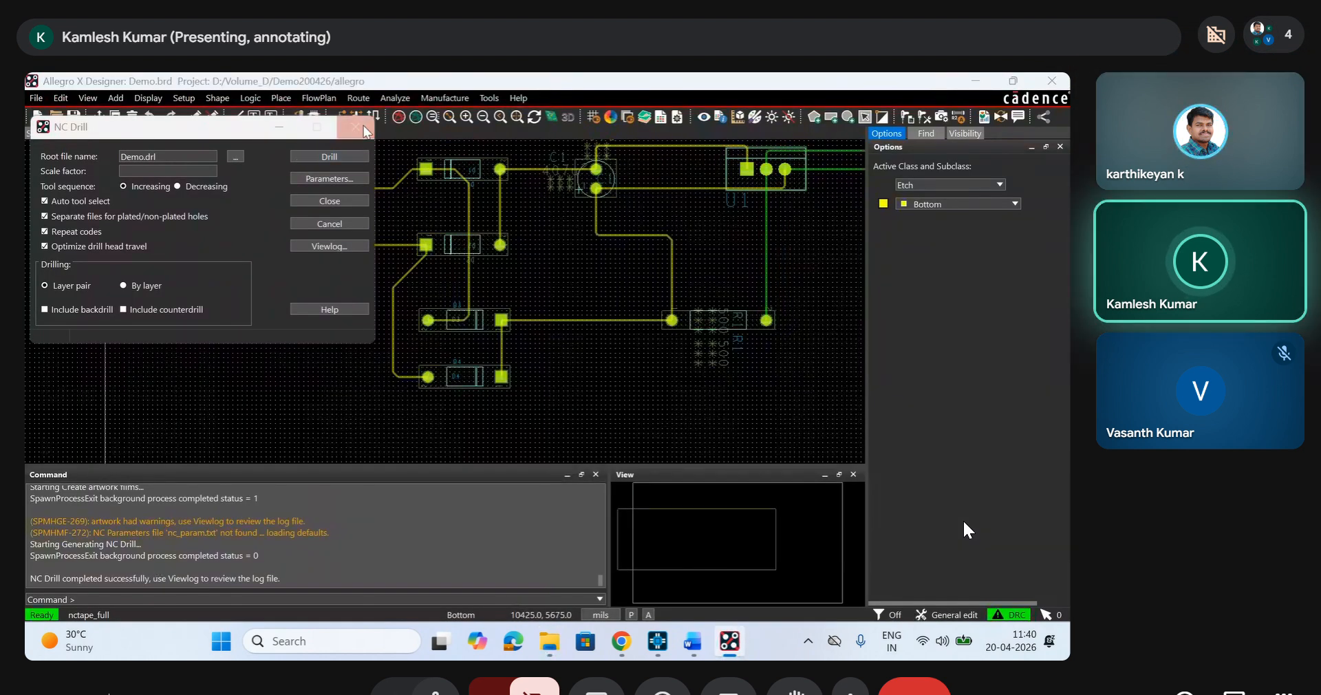
{"action": "left_click", "coordinate": [364, 131]}
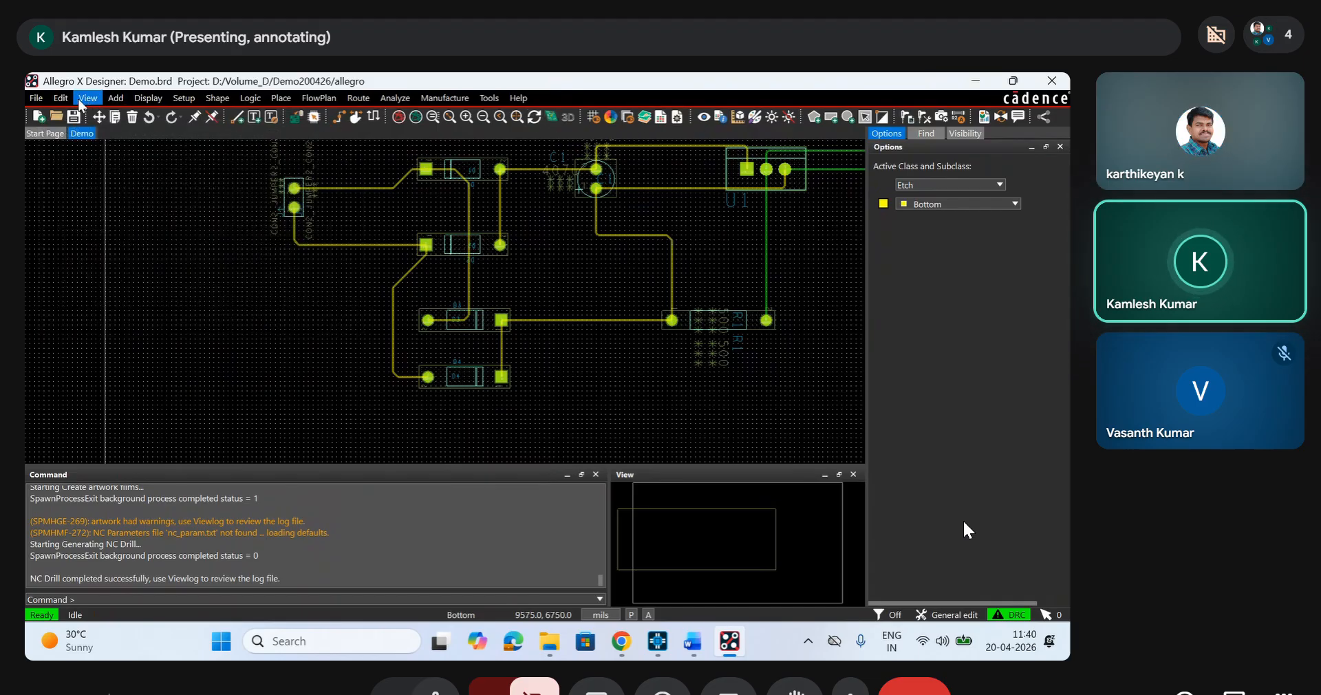
Step: Start a Window DRC, display the design status of symbols, shapes and DRCs, and close the Status window
{"action": "left_click", "coordinate": [184, 97]}
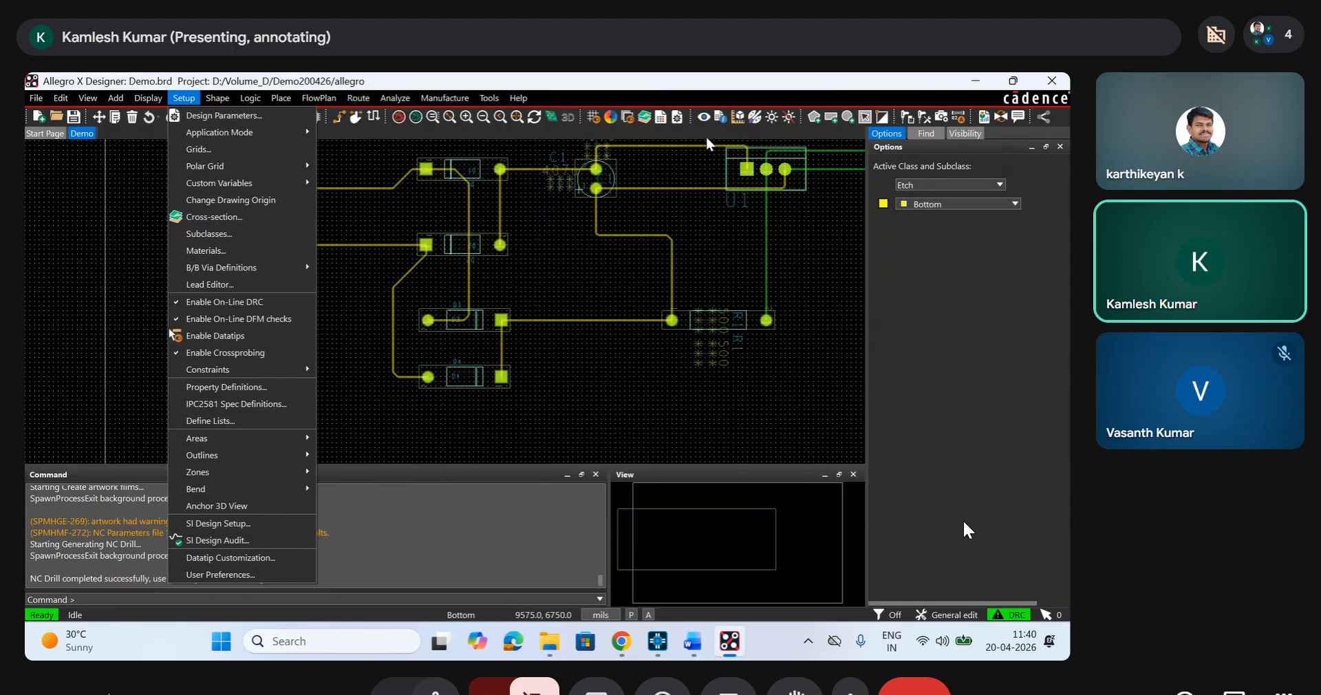
{"action": "left_click", "coordinate": [568, 133]}
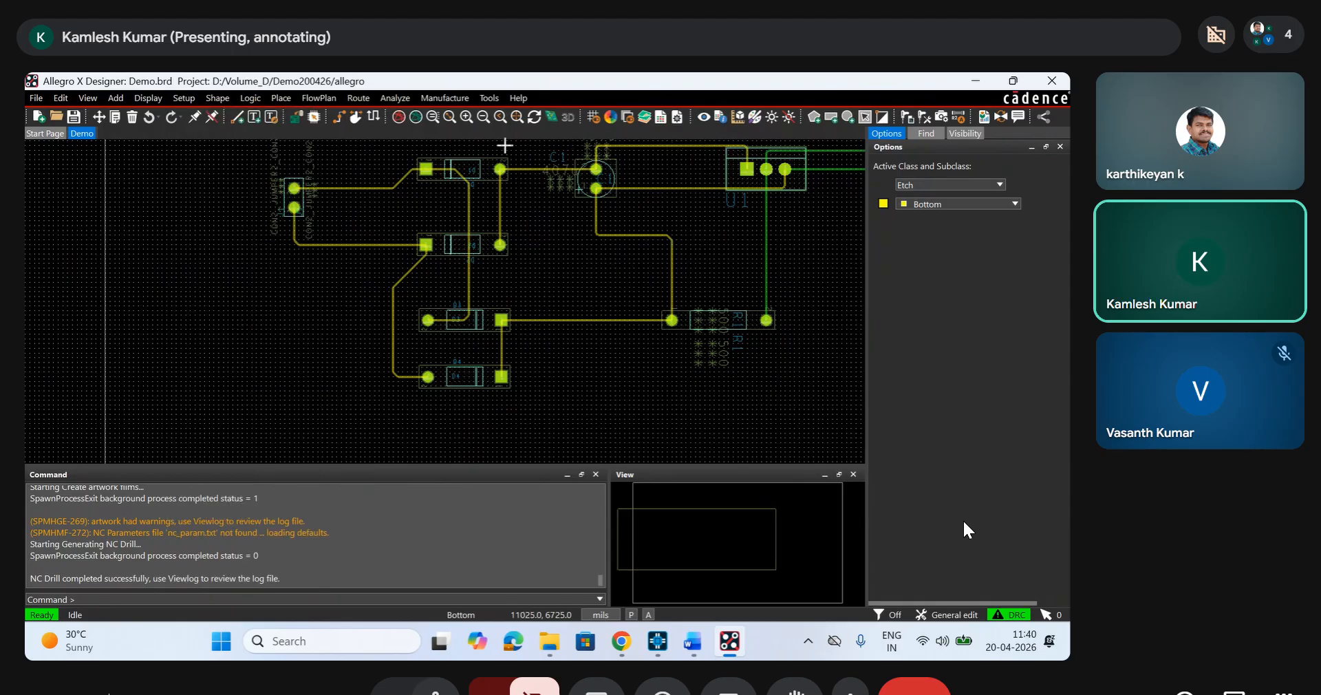
{"action": "left_click", "coordinate": [487, 98]}
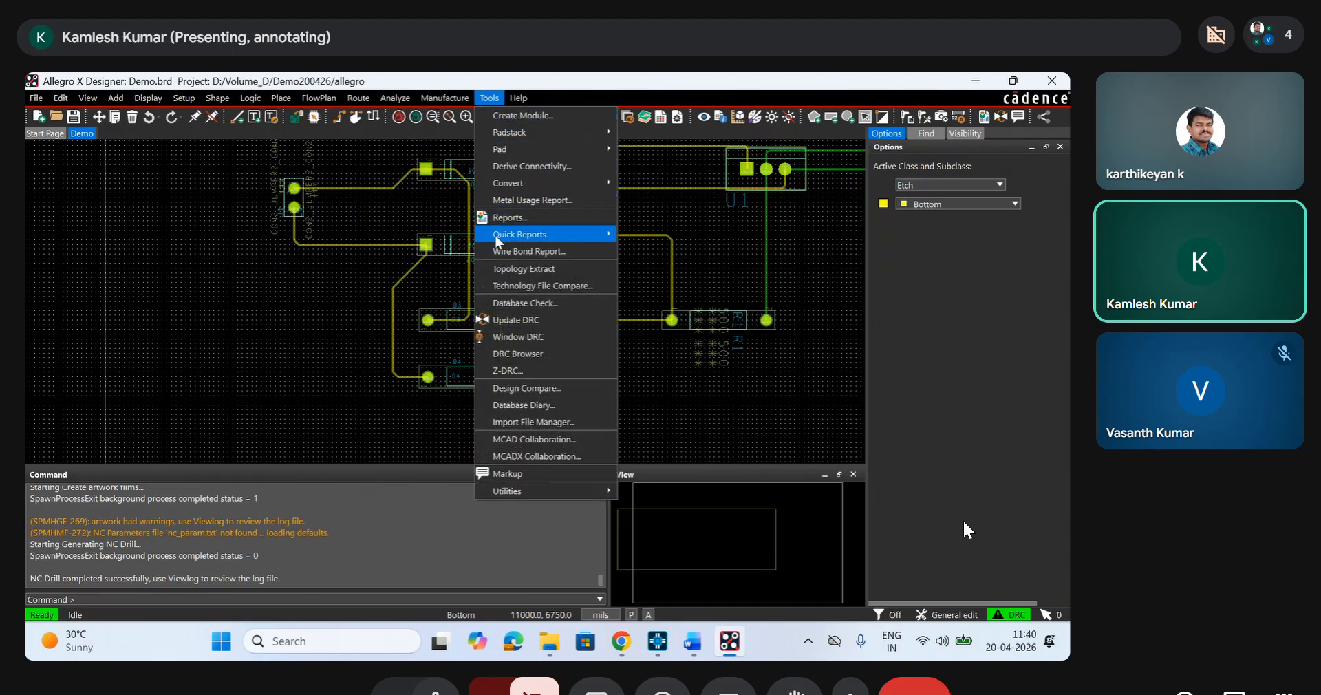
{"action": "left_click", "coordinate": [517, 337]}
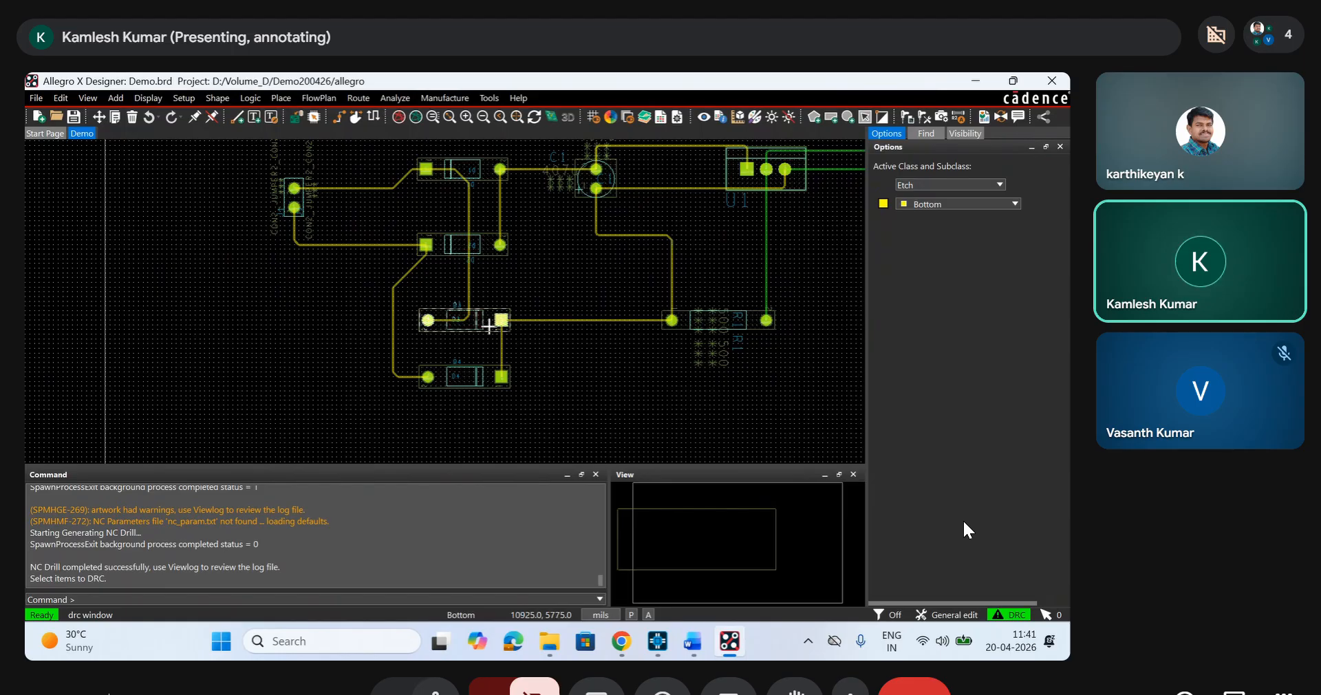
{"action": "left_click", "coordinate": [1011, 615]}
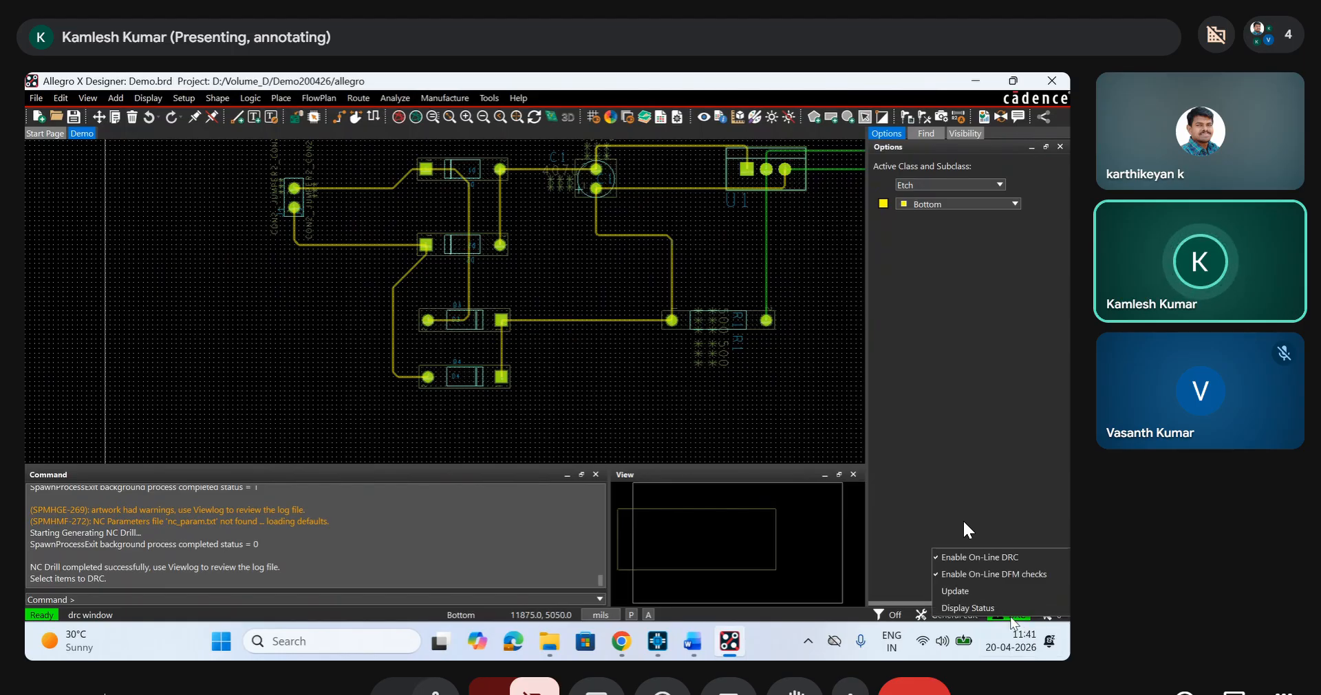
{"action": "left_click", "coordinate": [977, 608]}
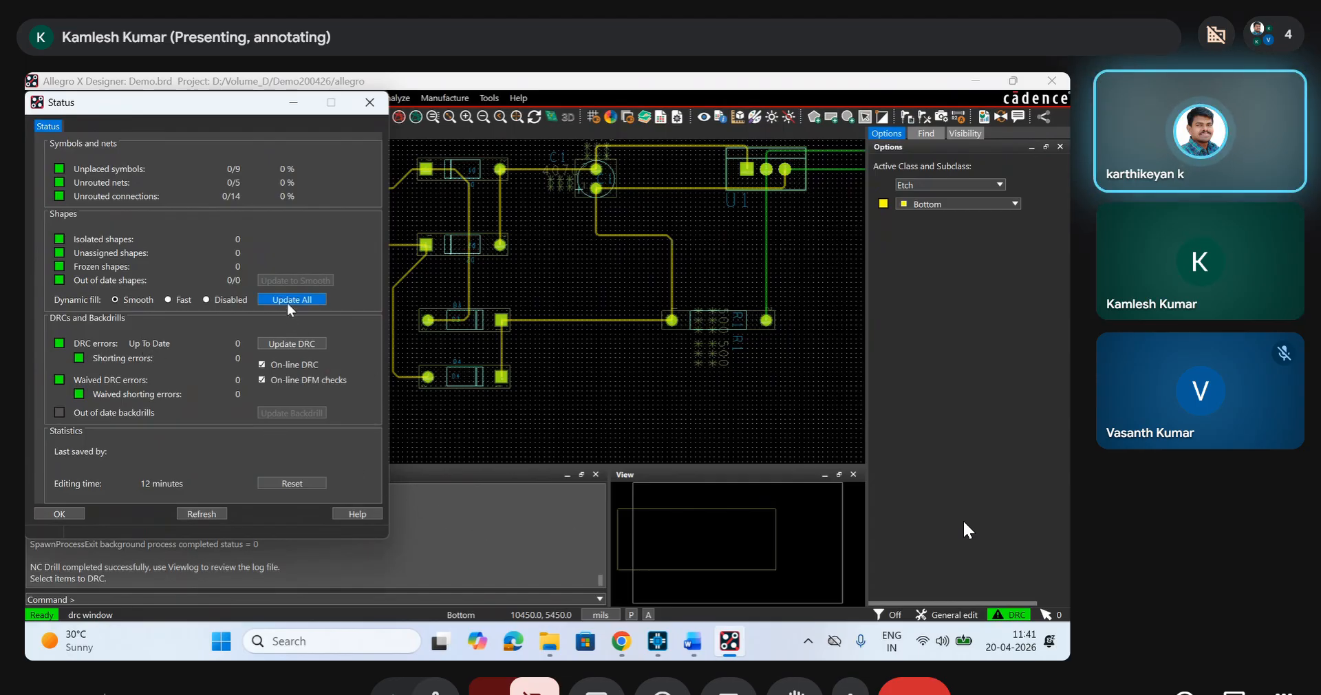
{"action": "left_click", "coordinate": [369, 103]}
Step: Open the board's Reports dialog, look through the list of available reports, and close it without generating any
{"action": "left_click", "coordinate": [444, 98]}
{"action": "mouse_move", "coordinate": [485, 100]}
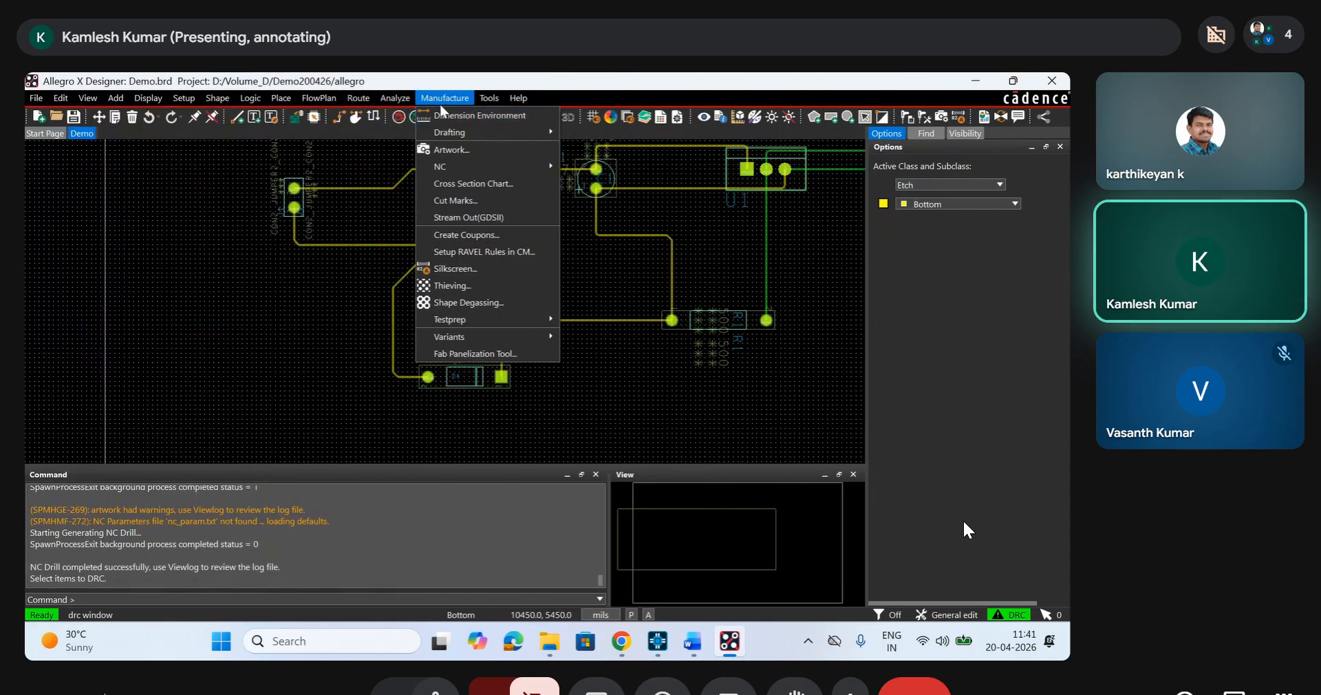
{"action": "left_click", "coordinate": [458, 99]}
{"action": "left_click", "coordinate": [459, 99]}
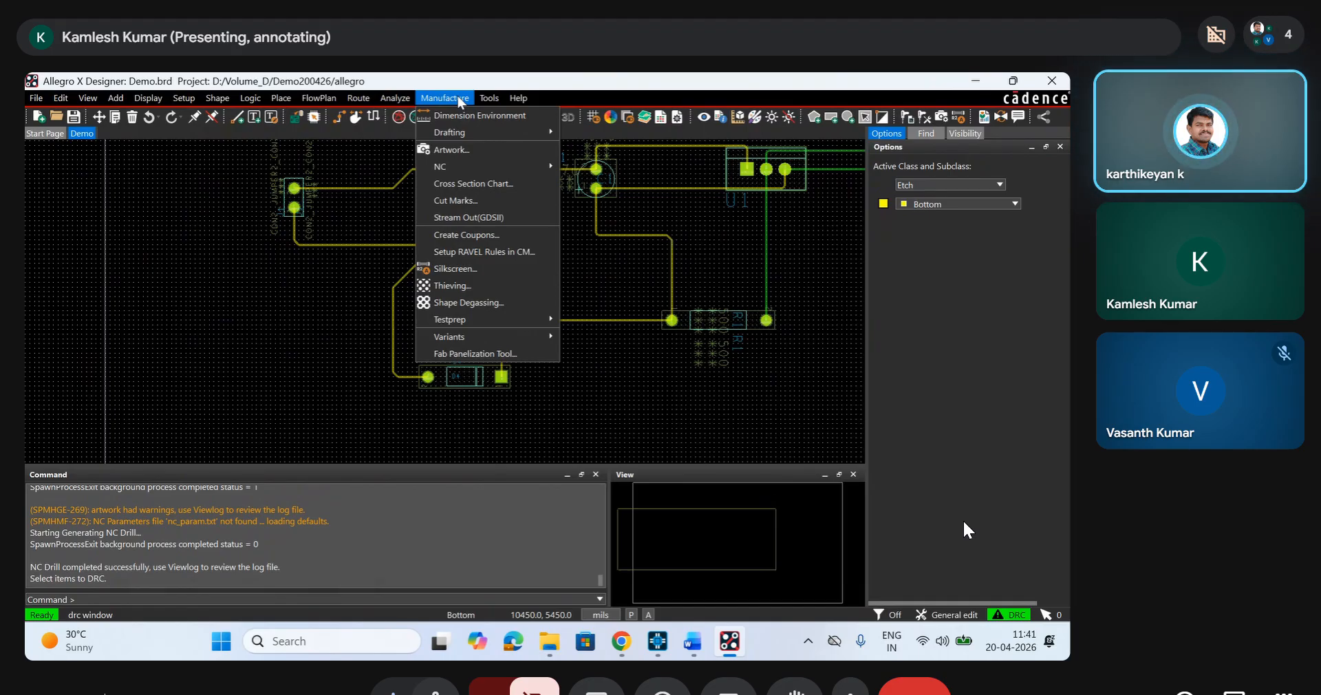
{"action": "mouse_move", "coordinate": [476, 102]}
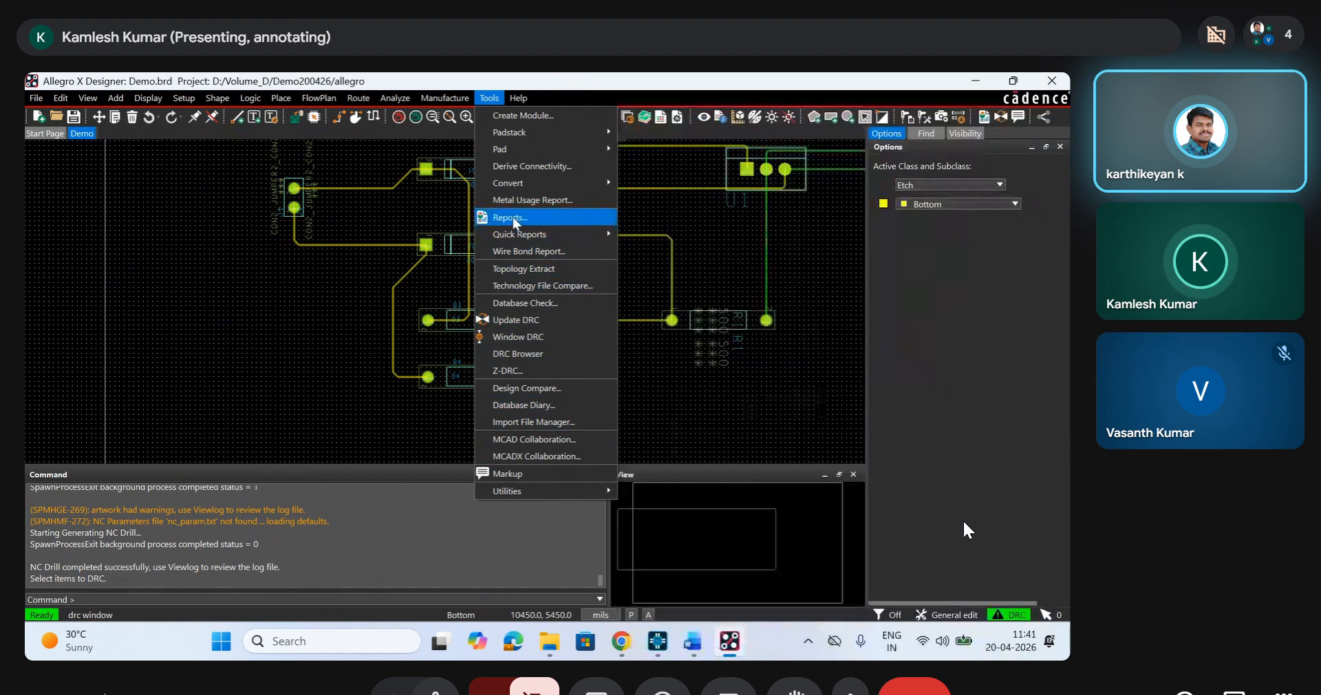
{"action": "left_click", "coordinate": [509, 217]}
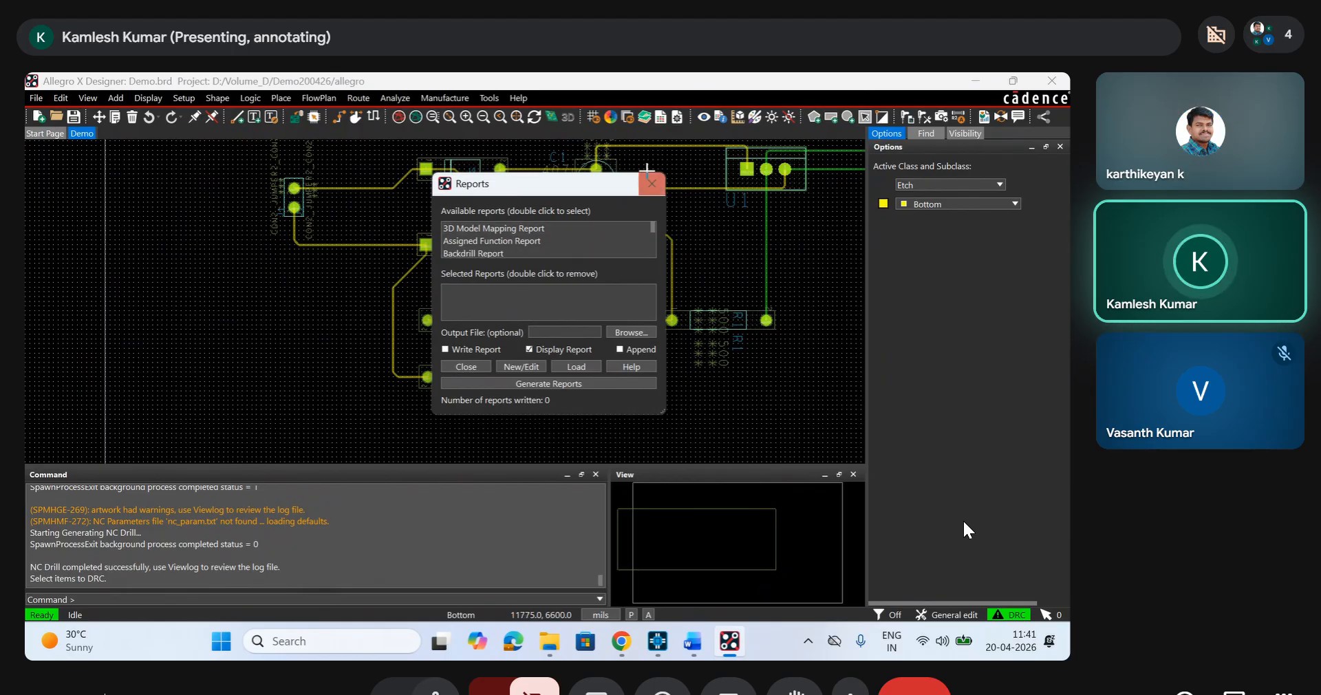
{"action": "left_click_drag", "start_coordinate": [652, 229], "coordinate": [652, 258]}
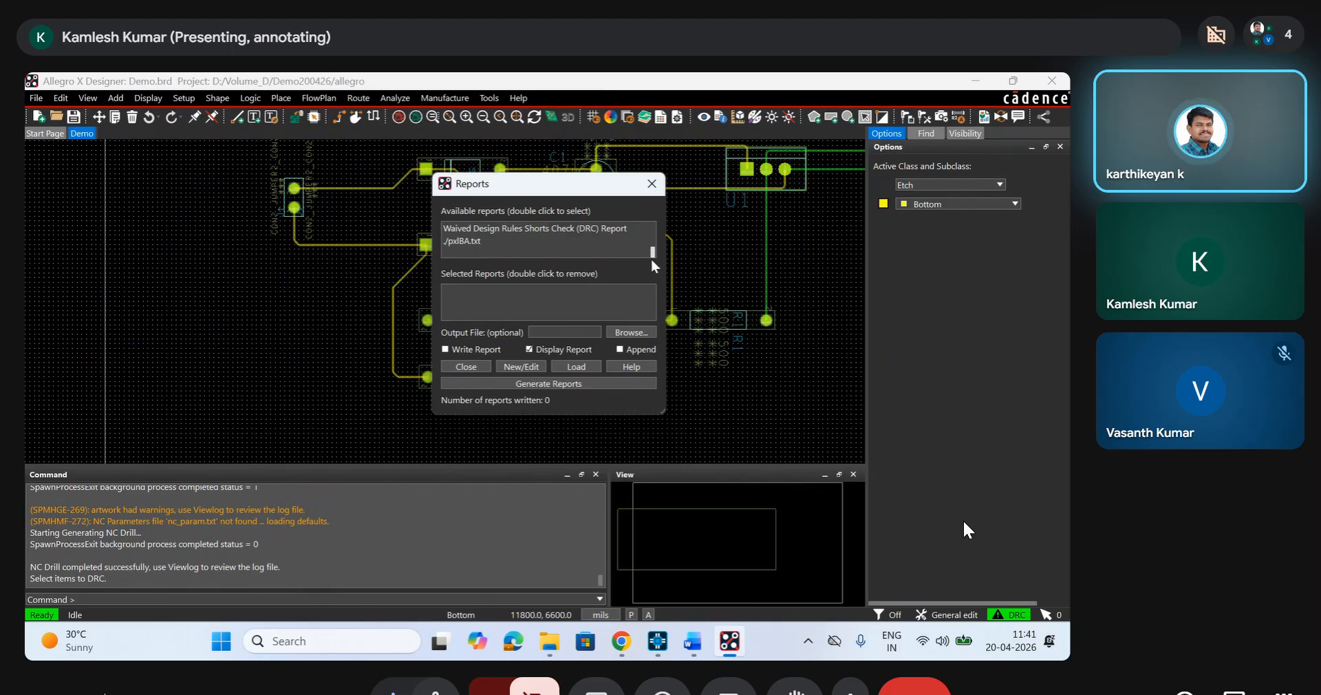
{"action": "left_click", "coordinate": [651, 185]}
{"action": "scroll", "coordinate": [530, 273], "scroll_direction": "down", "scroll_amount": 1}
{"action": "scroll", "coordinate": [556, 220], "scroll_direction": "up", "scroll_amount": 1}
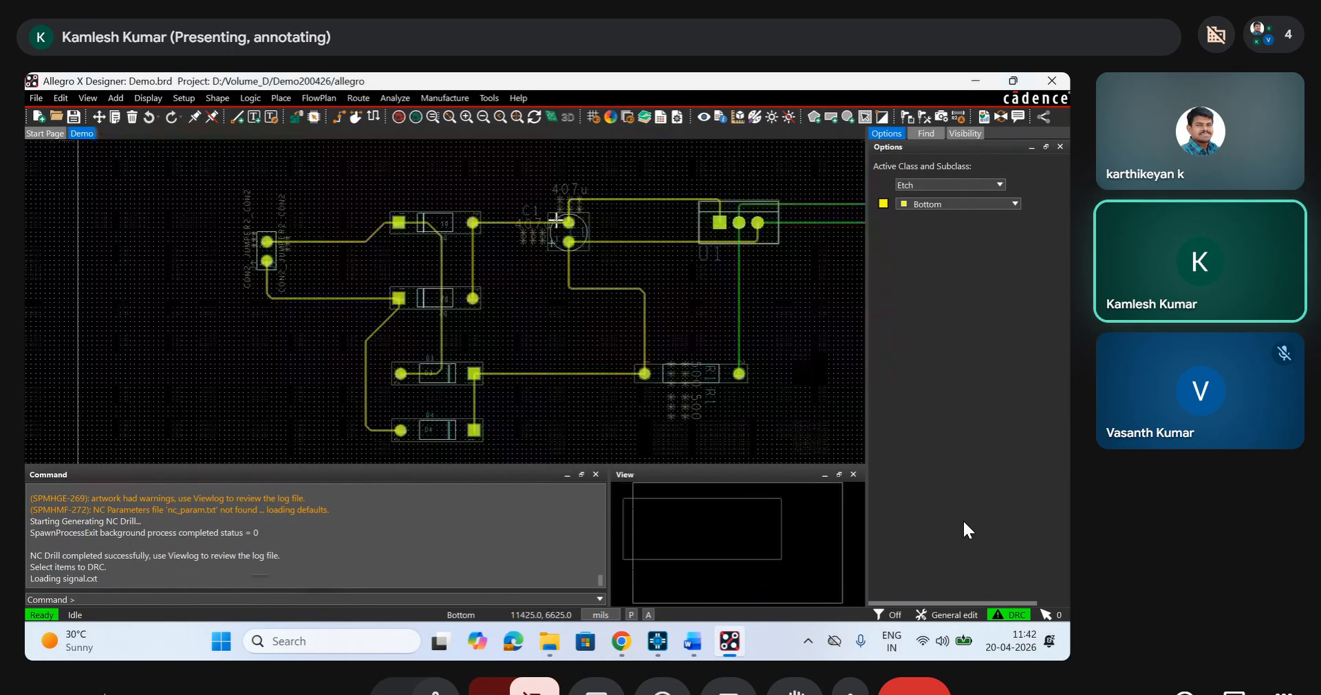
{"action": "scroll", "coordinate": [561, 223], "scroll_direction": "down", "scroll_amount": 1}
{"action": "scroll", "coordinate": [578, 221], "scroll_direction": "up", "scroll_amount": 1}
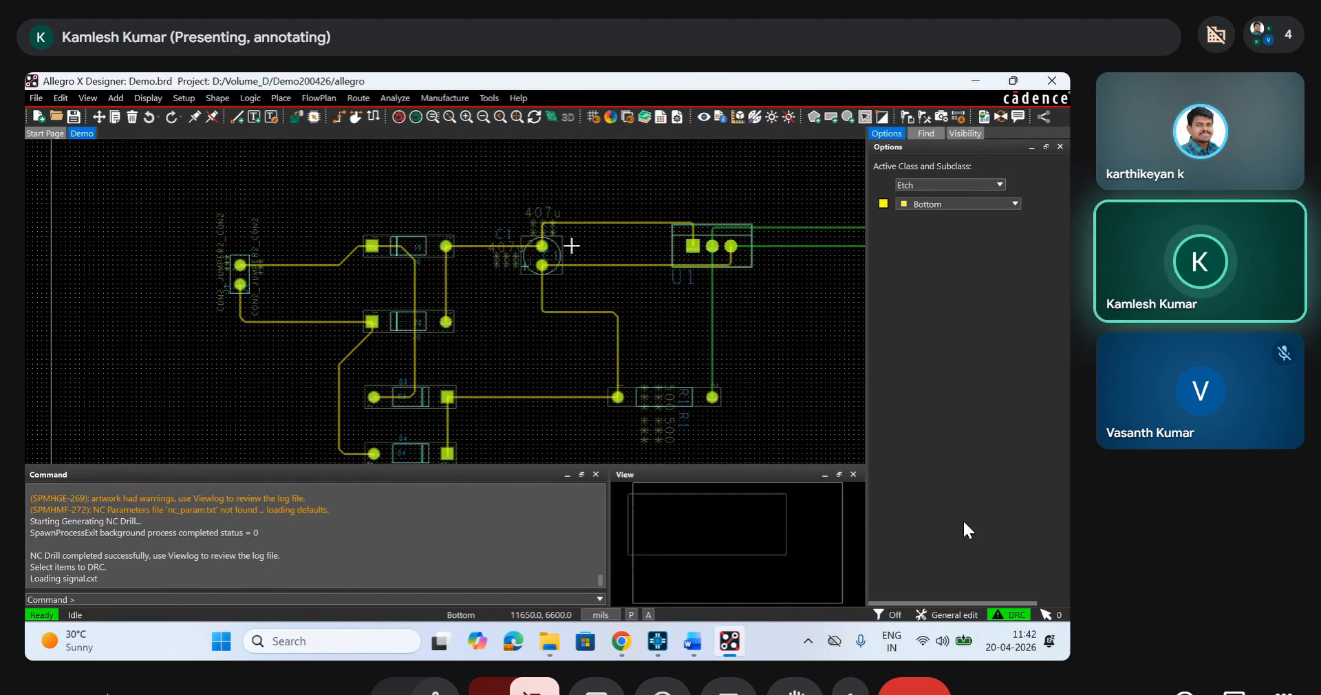
{"action": "scroll", "coordinate": [560, 309], "scroll_direction": "down", "scroll_amount": 1}
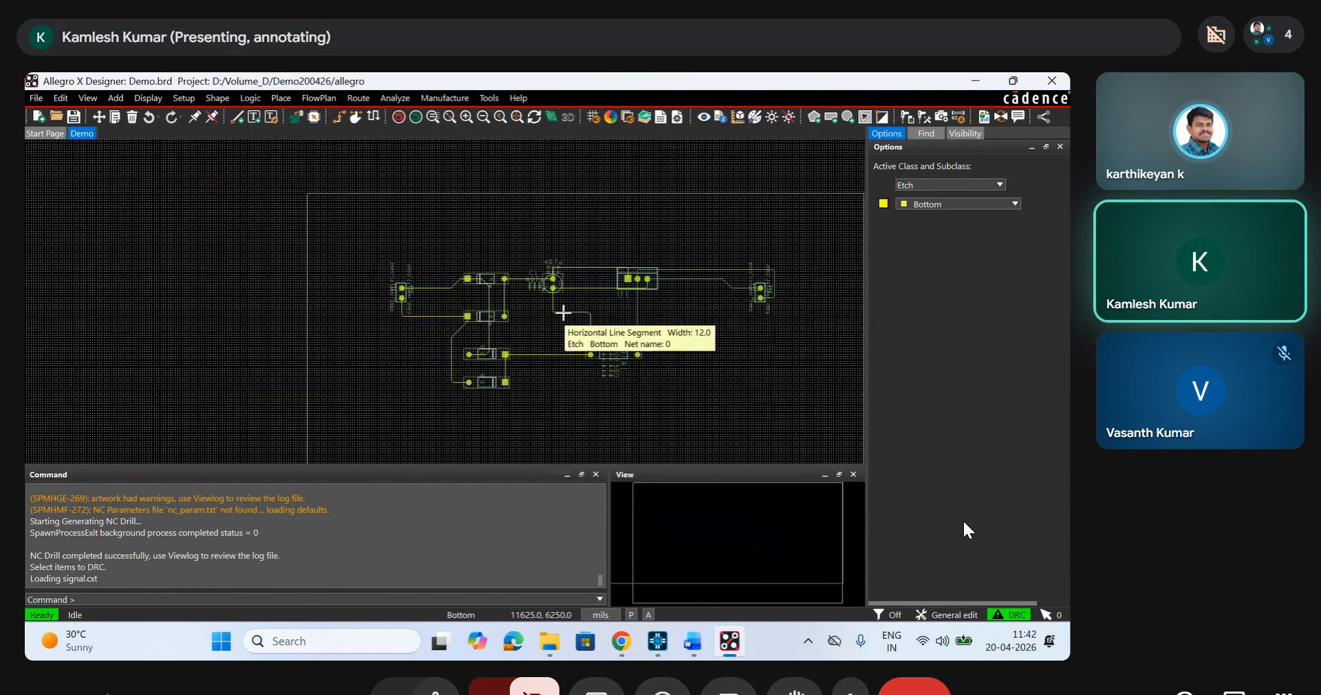
{"action": "scroll", "coordinate": [564, 312], "scroll_direction": "up", "scroll_amount": 1}
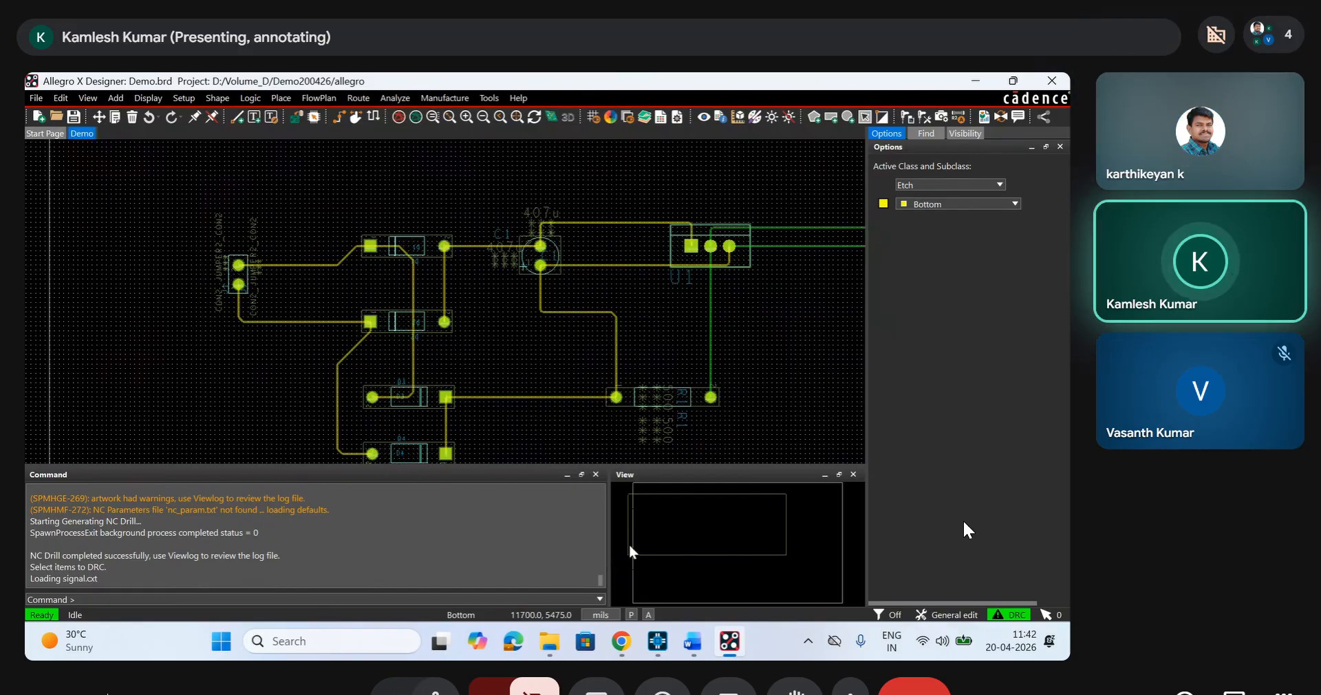
Step: Switch to Allegro X Design Entry CIS and open the Bill of Materials settings for test.dsn
{"action": "left_click", "coordinate": [662, 646]}
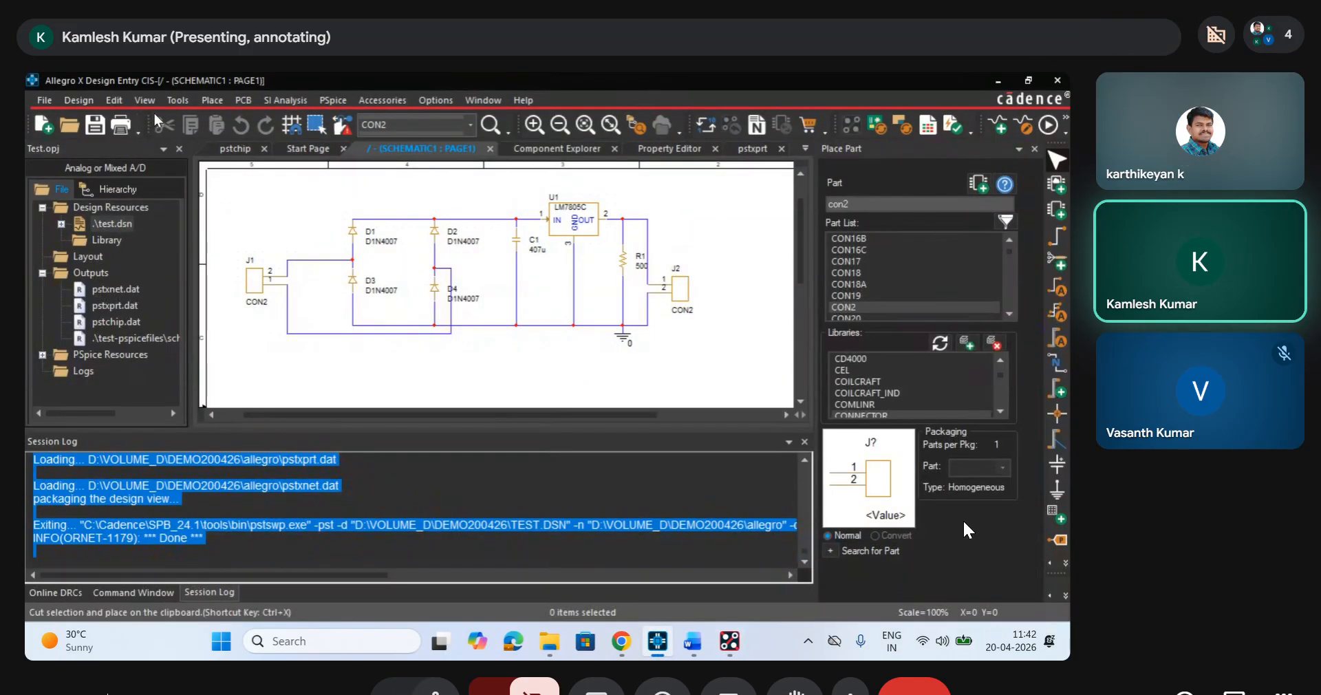
{"action": "left_click", "coordinate": [43, 104]}
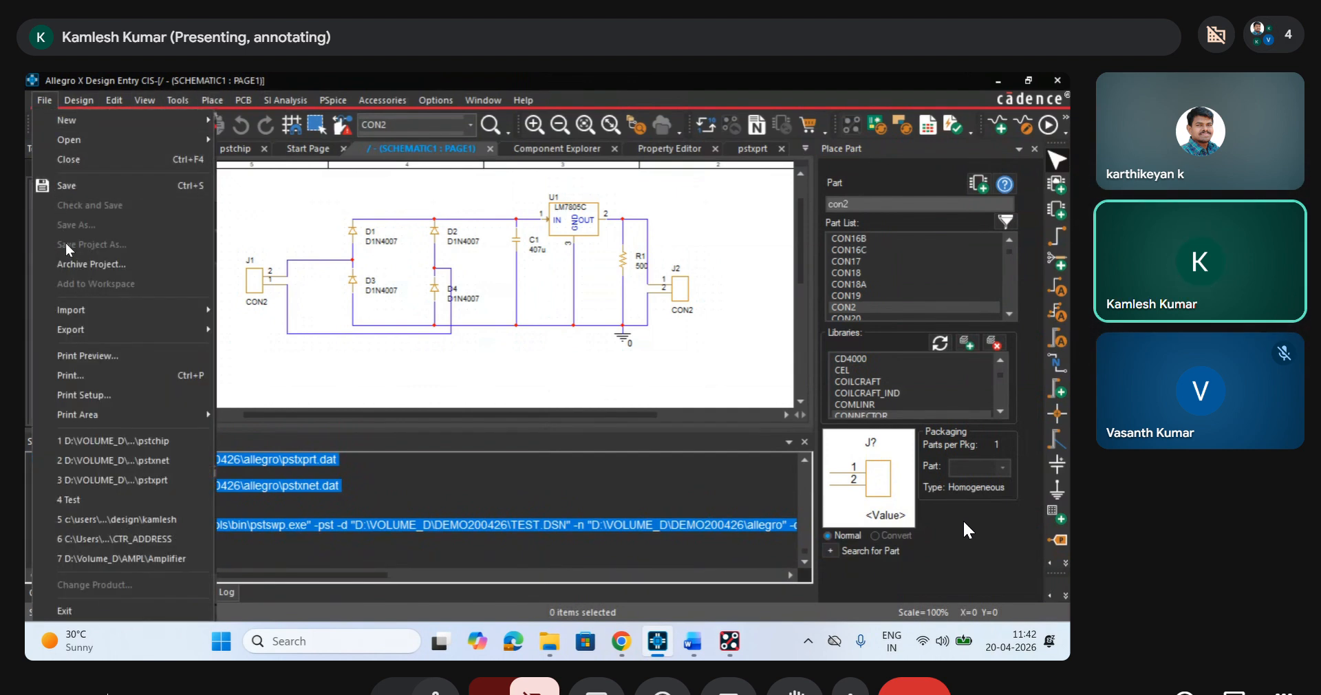
{"action": "mouse_move", "coordinate": [77, 326]}
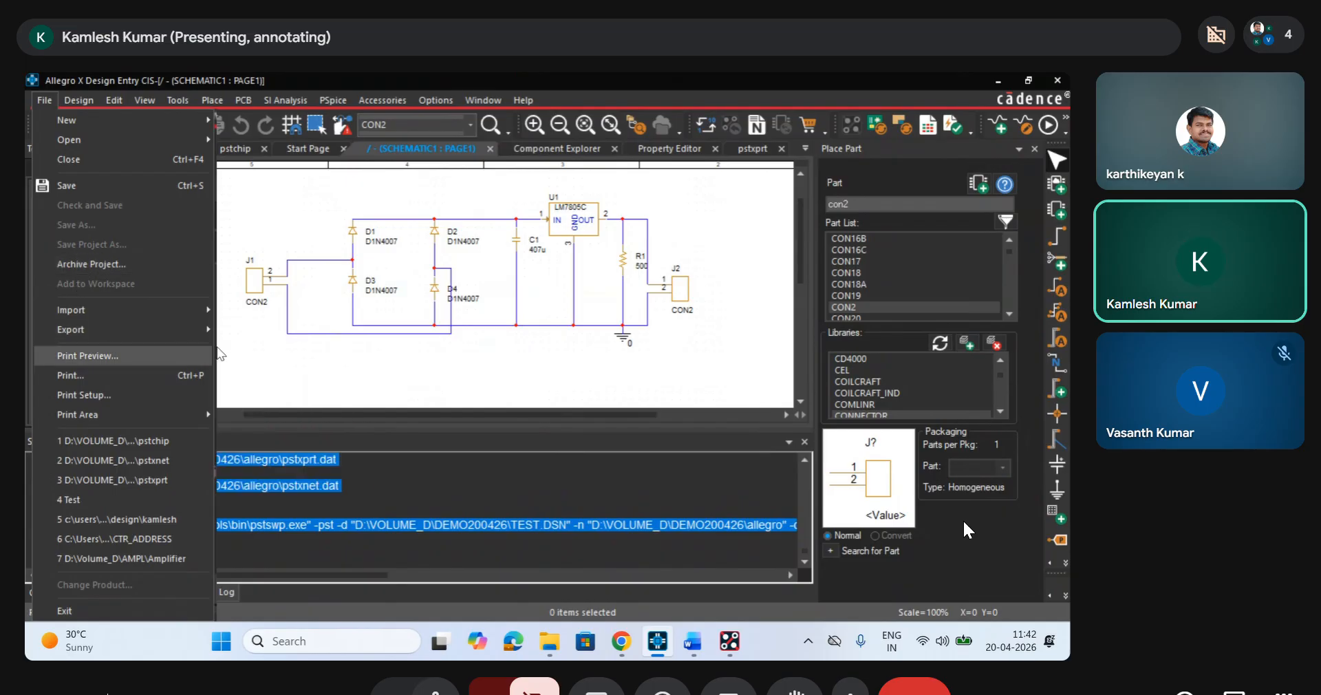
{"action": "left_click", "coordinate": [265, 352]}
{"action": "left_click", "coordinate": [181, 98]}
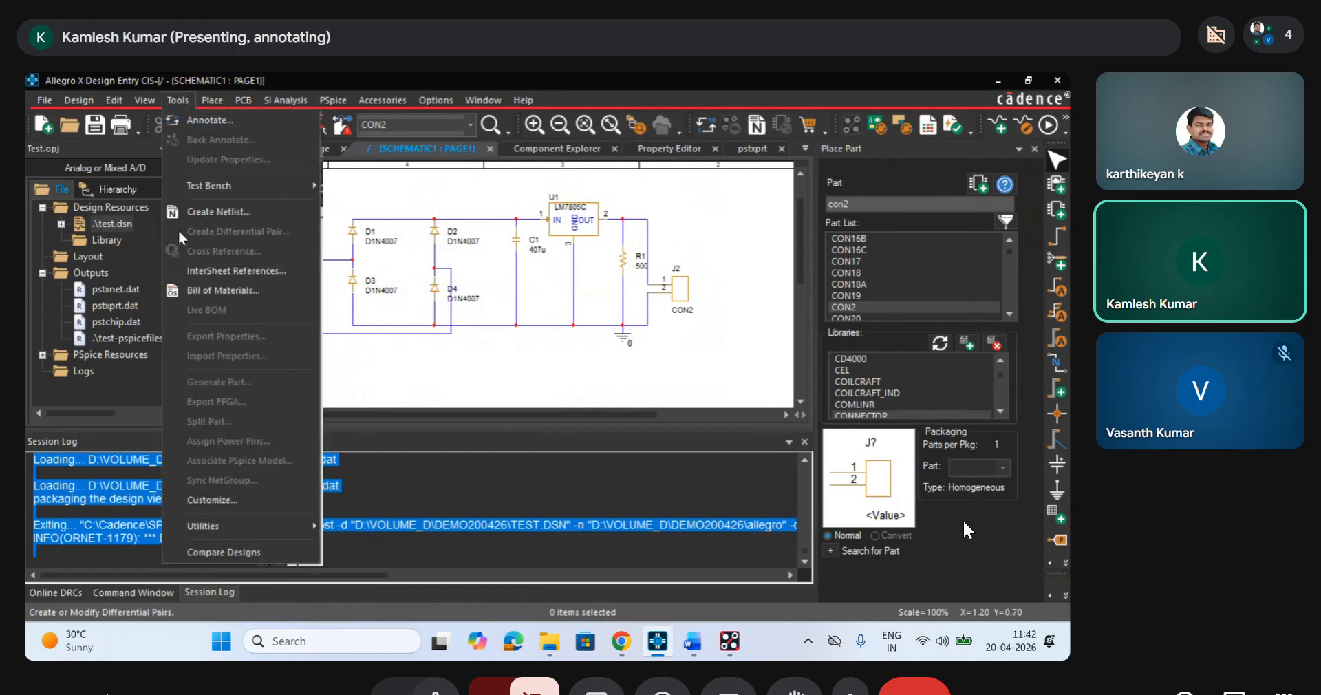
{"action": "left_click", "coordinate": [390, 382]}
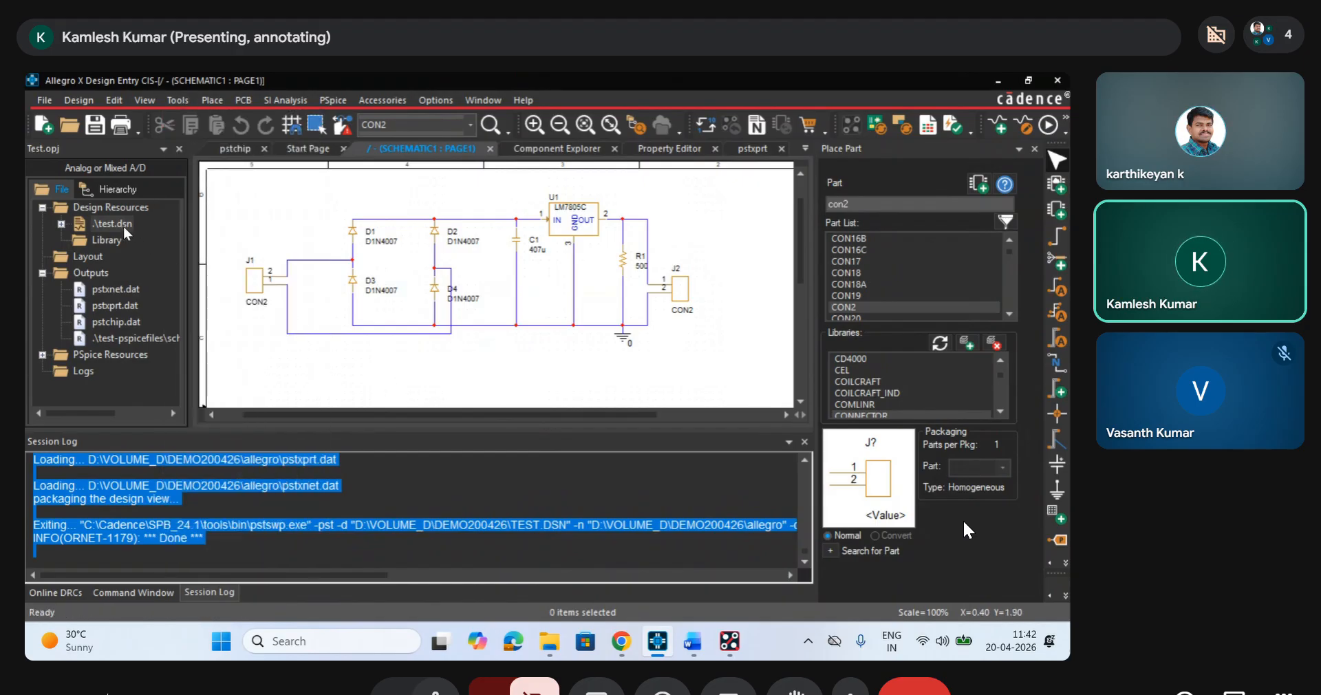
{"action": "left_click", "coordinate": [176, 98]}
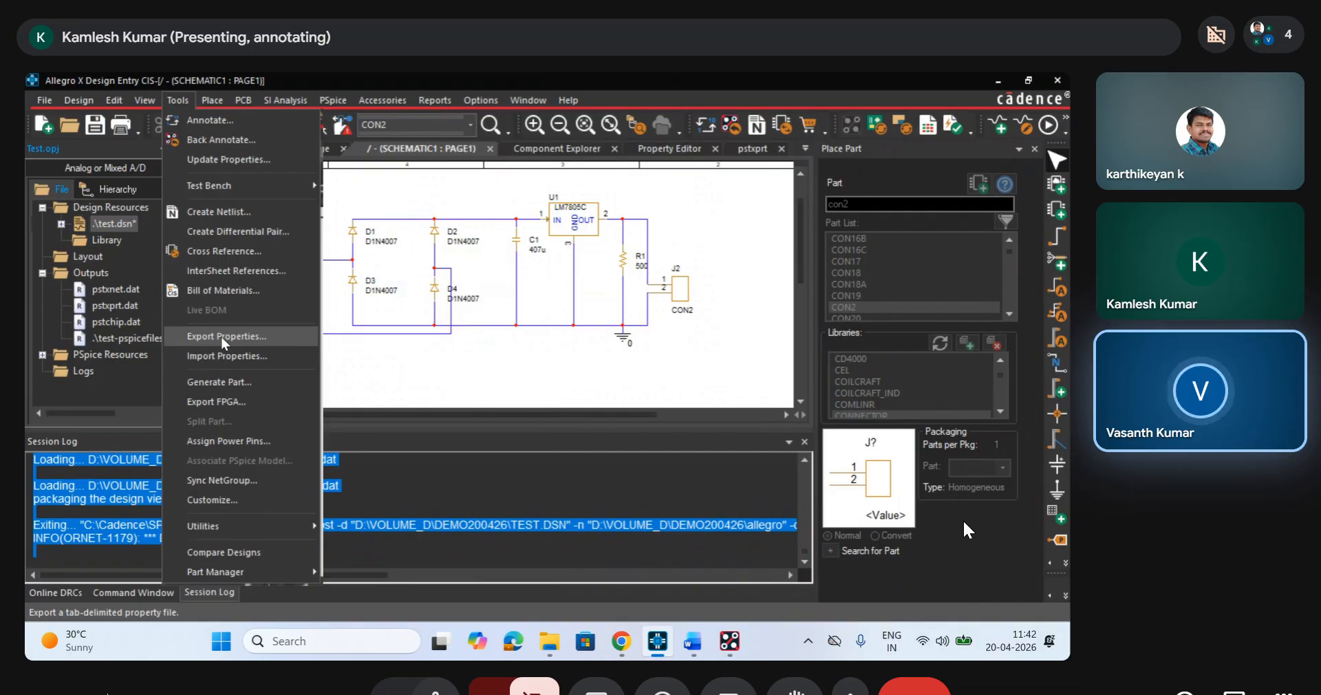
{"action": "left_click", "coordinate": [224, 285]}
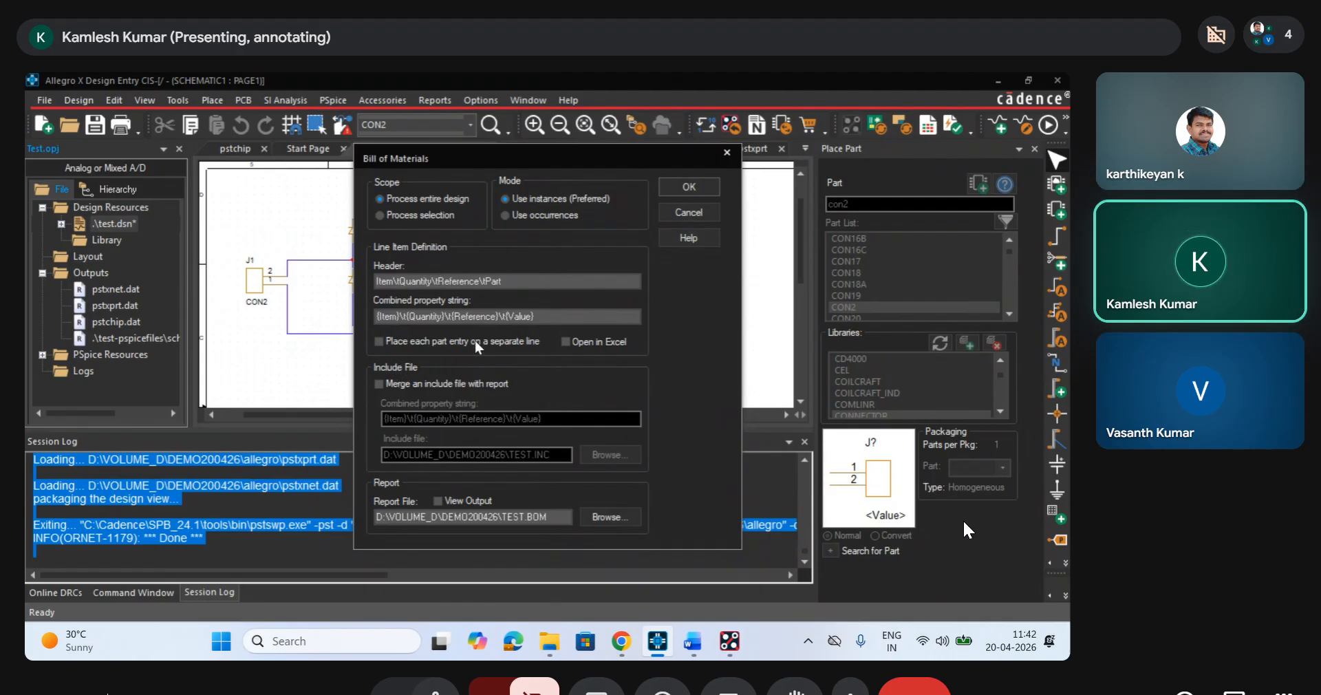
Step: Generate the bill of materials with Open in Excel enabled, and widen the Reference column in the TEST sheet
{"action": "left_click", "coordinate": [565, 342]}
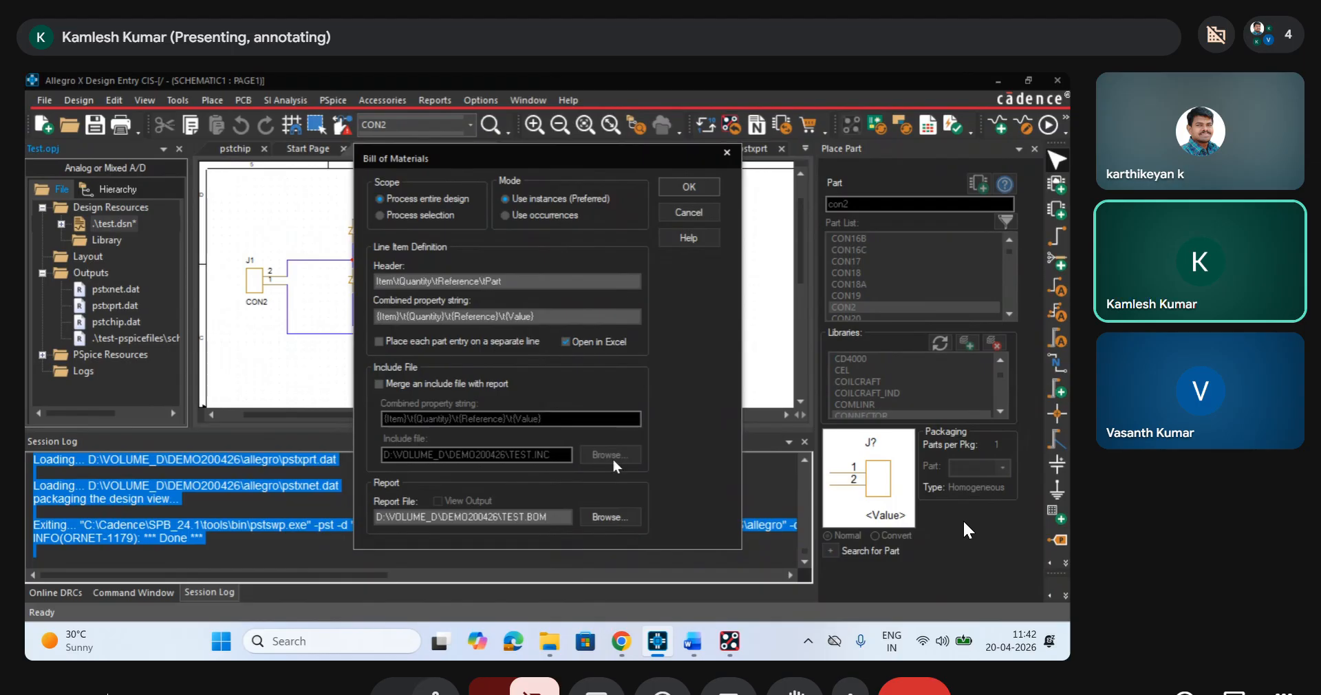
{"action": "left_click", "coordinate": [683, 183]}
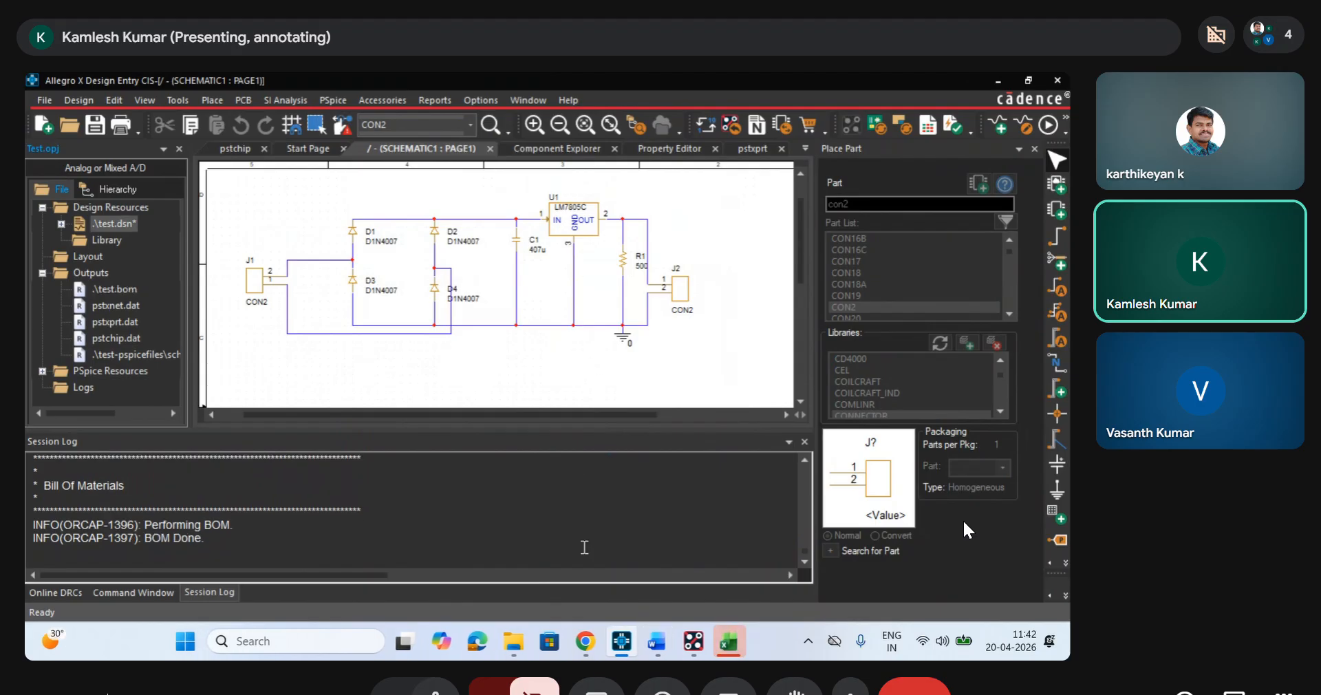
{"action": "scroll", "coordinate": [184, 428], "scroll_direction": "down", "scroll_amount": 3}
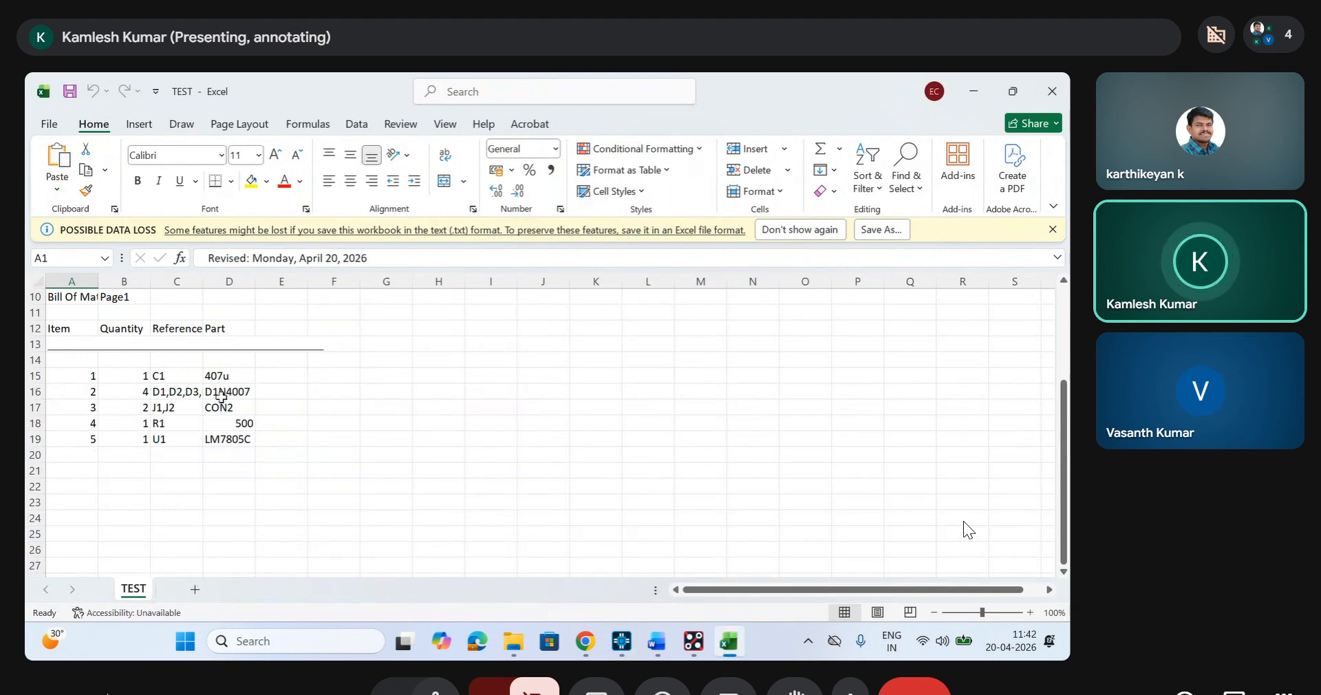
{"action": "left_click_drag", "start_coordinate": [203, 280], "coordinate": [241, 281]}
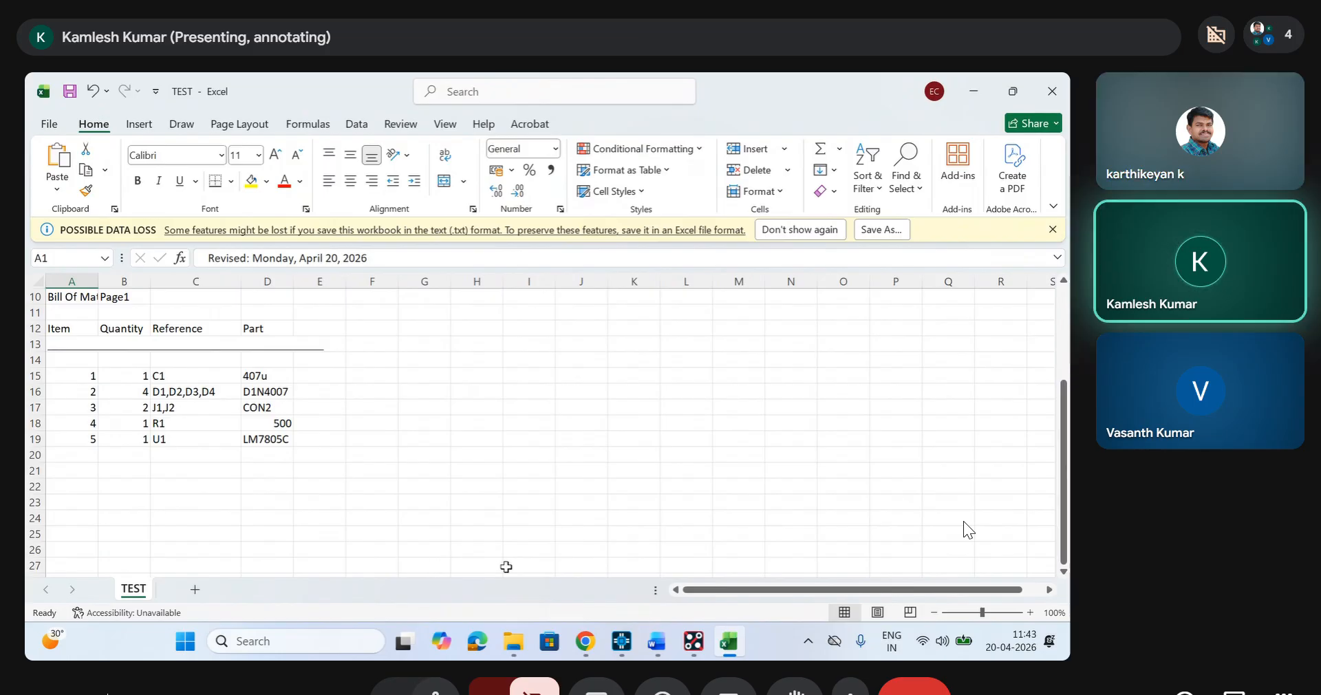
Step: Switch back to the Demo board in Allegro X Designer and search Windows for "sig" applications
{"action": "left_click", "coordinate": [682, 639]}
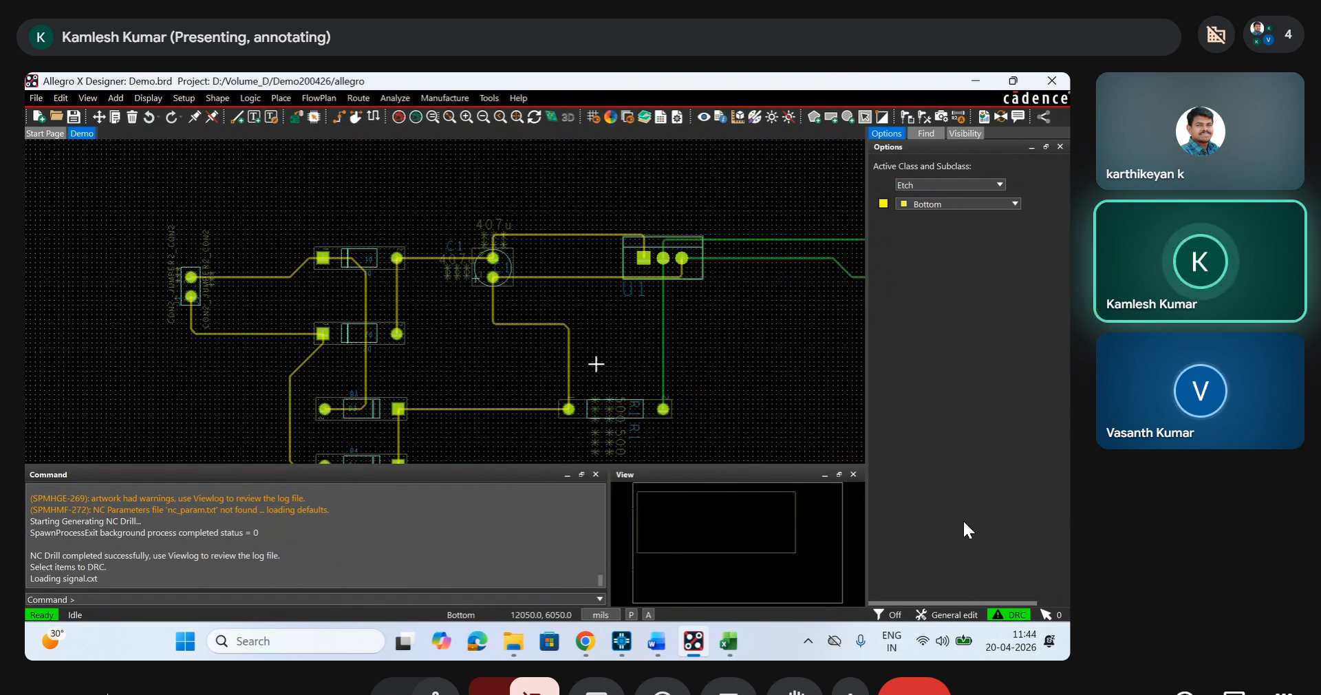
{"action": "left_click", "coordinate": [338, 636]}
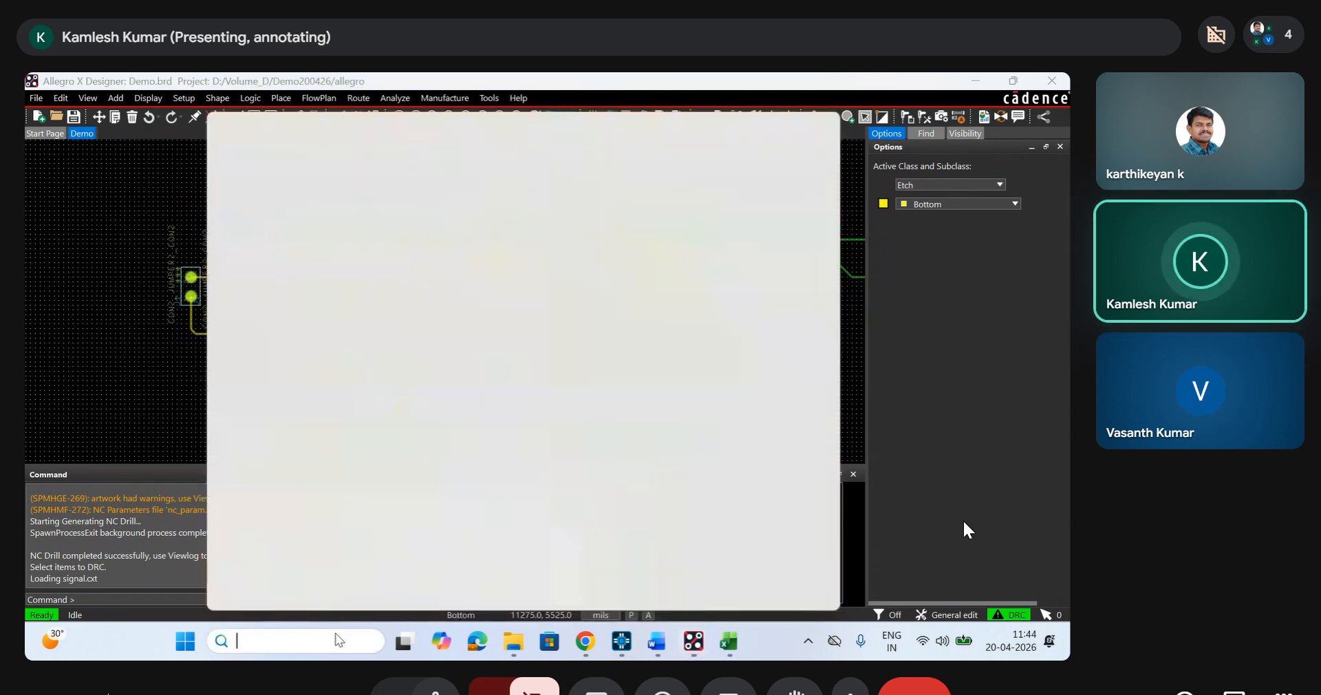
{"action": "type", "text": "sigh"}
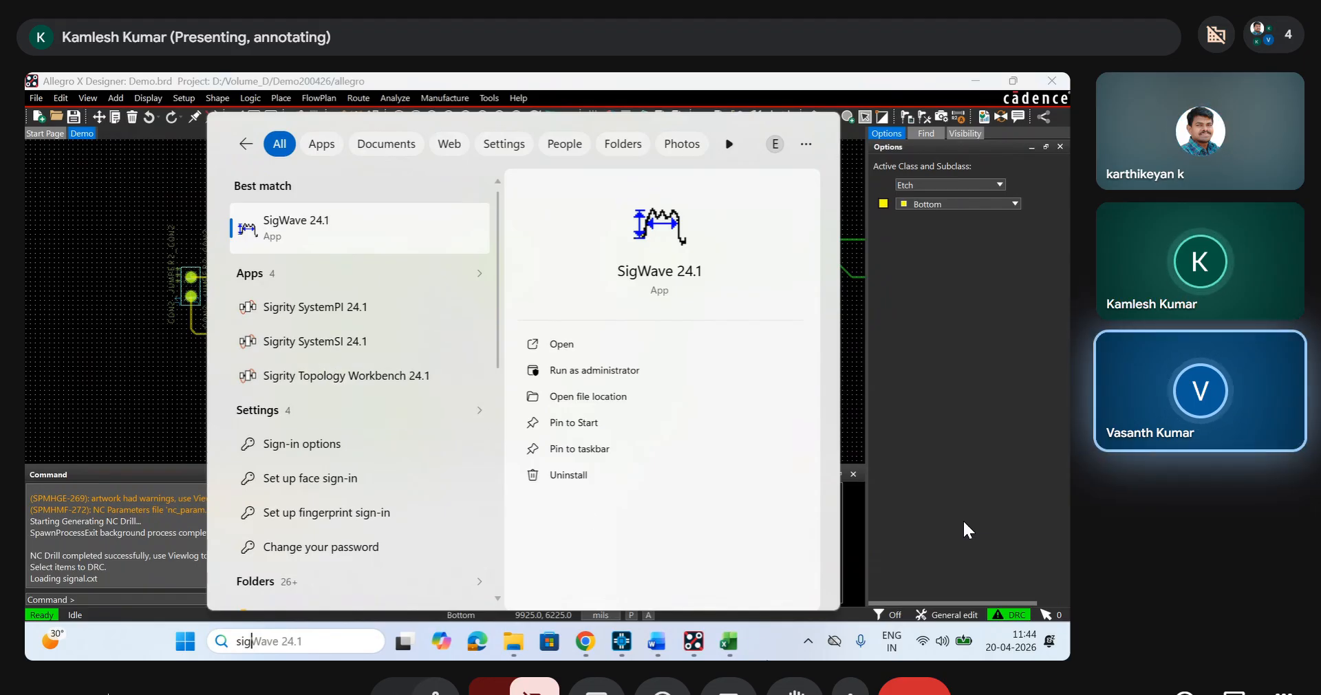
Step: Switch to Allegro PCB Designer 17.2, dismiss the license error, and choose Allegro PCB Librarian XL as the product
{"action": "left_click", "coordinate": [762, 640]}
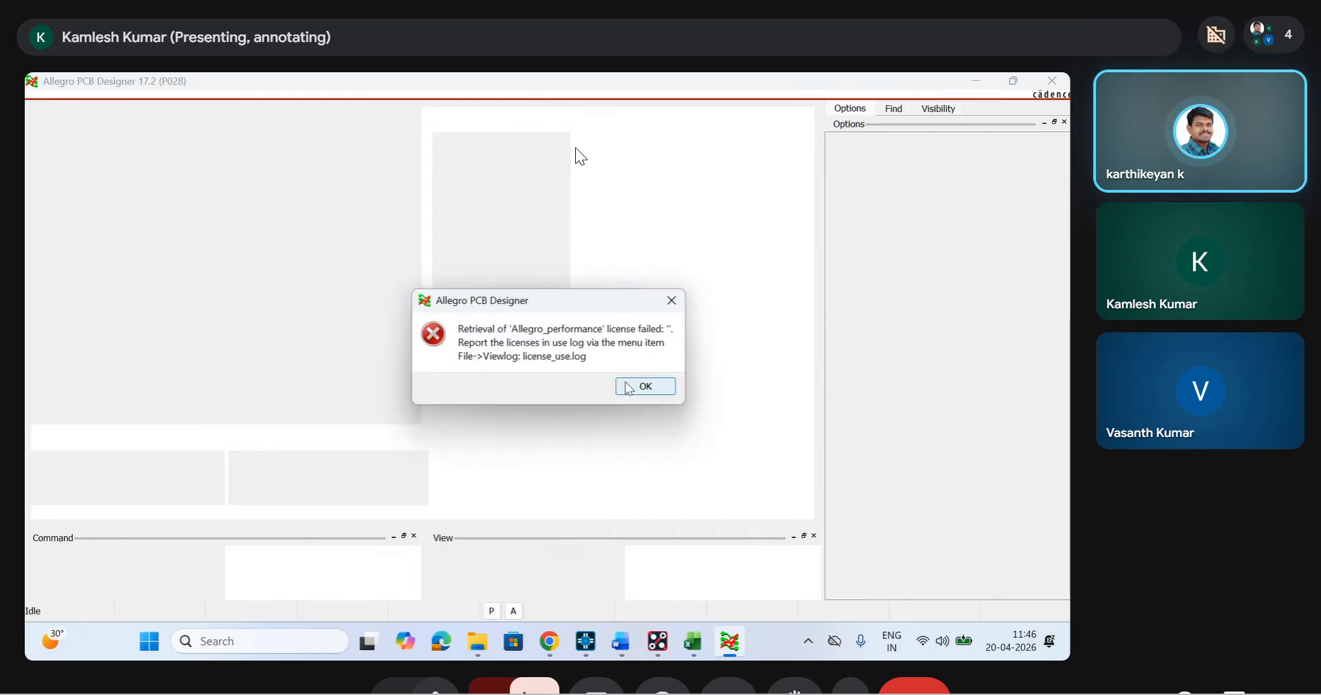
{"action": "left_click", "coordinate": [627, 388]}
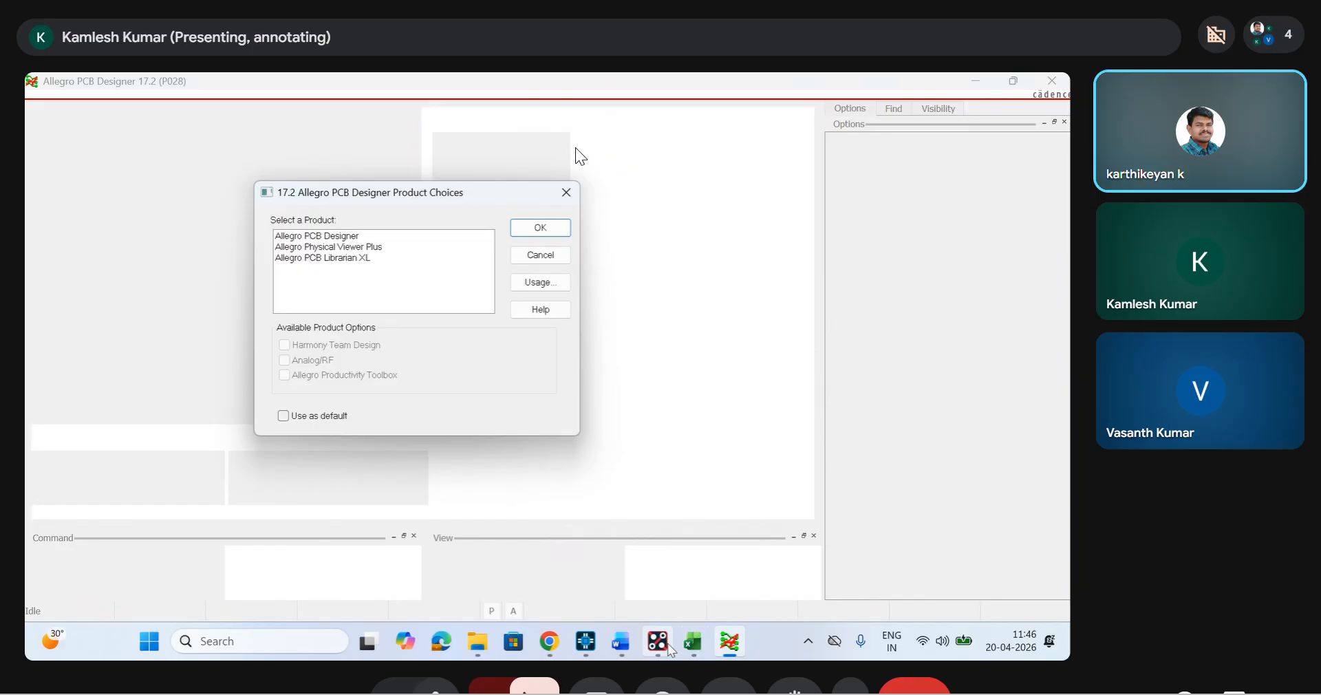
{"action": "left_click", "coordinate": [329, 259]}
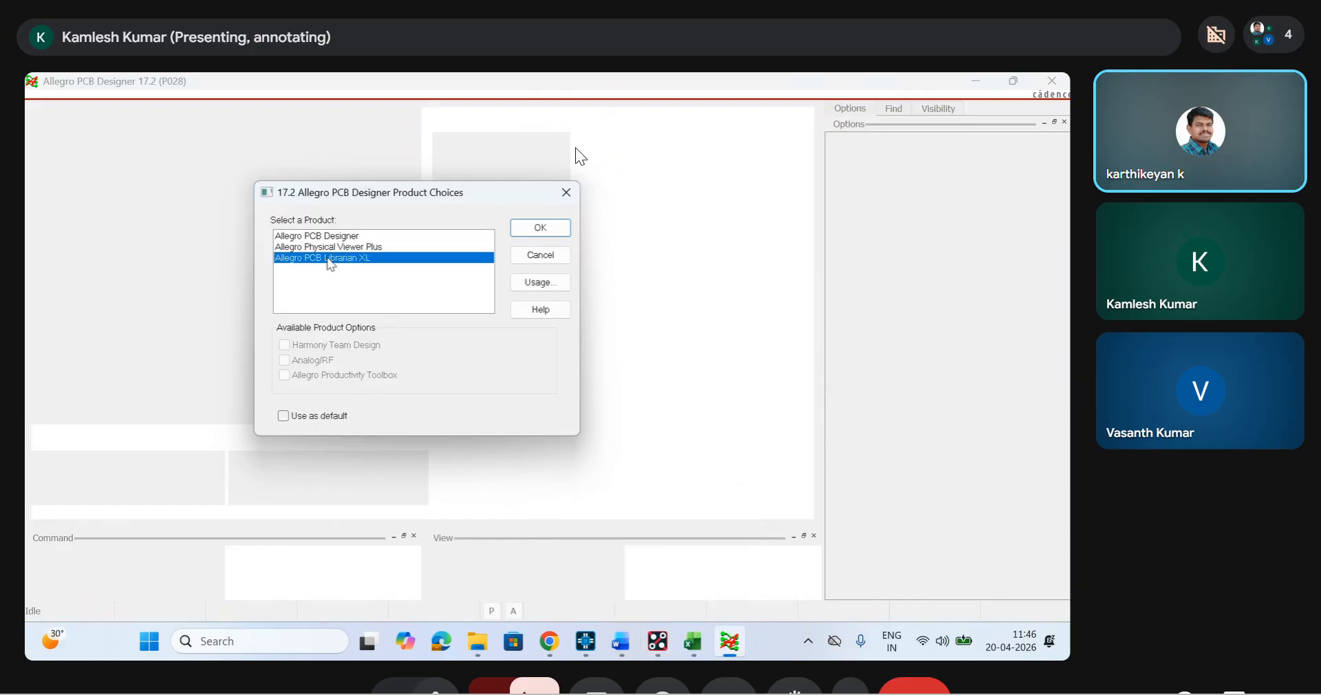
{"action": "double_click", "coordinate": [327, 258]}
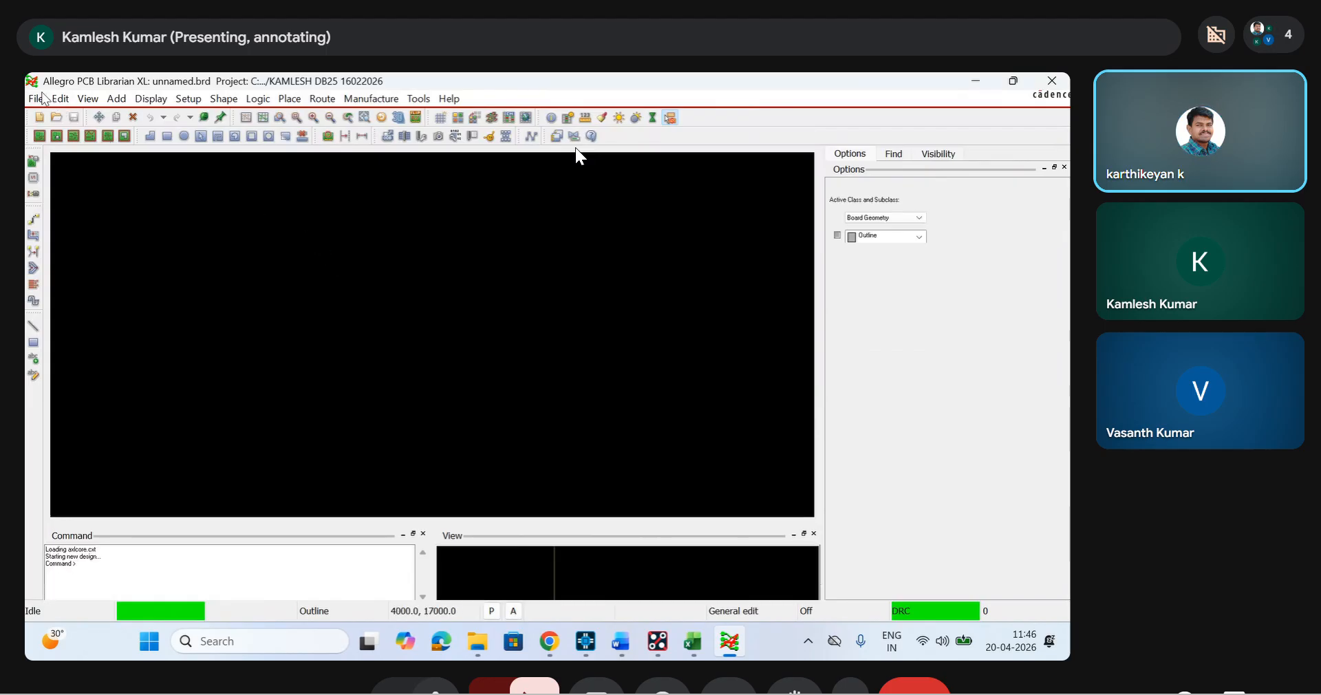
Step: Open the POWR.brd board from the allegro_3D folder inside 3D_Design on the Desktop
{"action": "left_click", "coordinate": [43, 99]}
{"action": "left_click", "coordinate": [54, 130]}
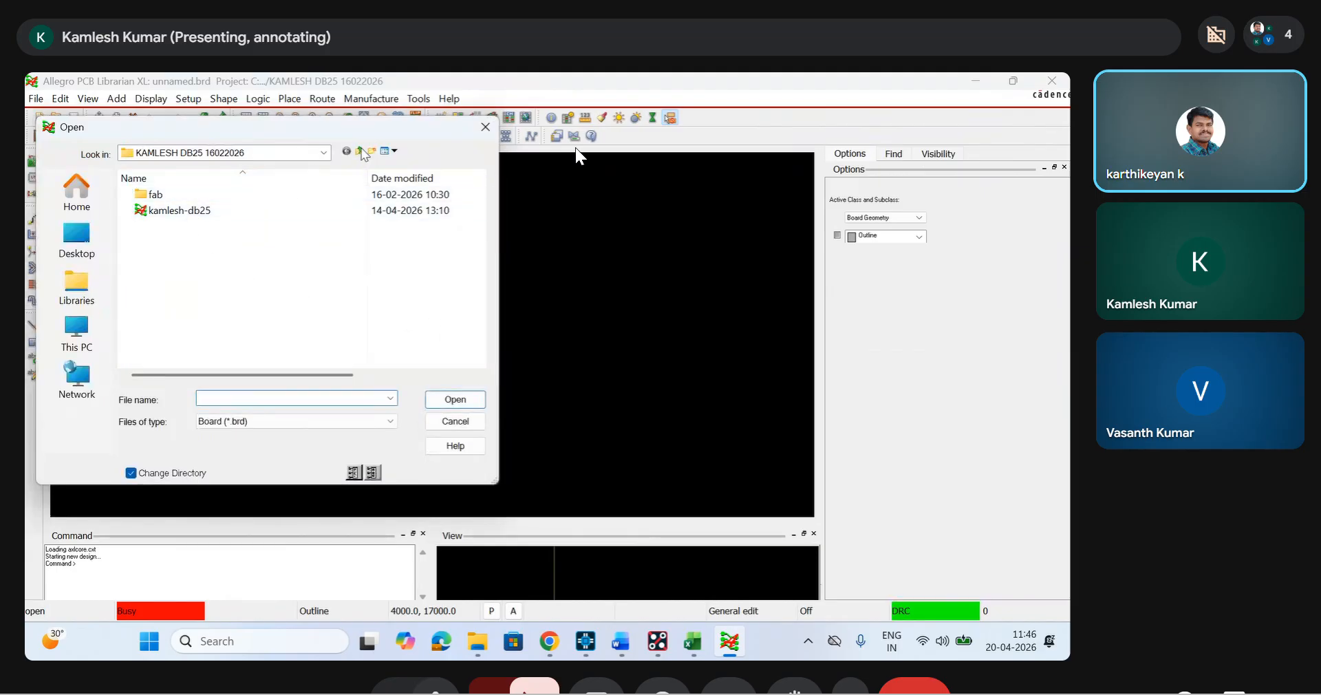
{"action": "left_click", "coordinate": [359, 151]}
{"action": "left_click", "coordinate": [76, 237]}
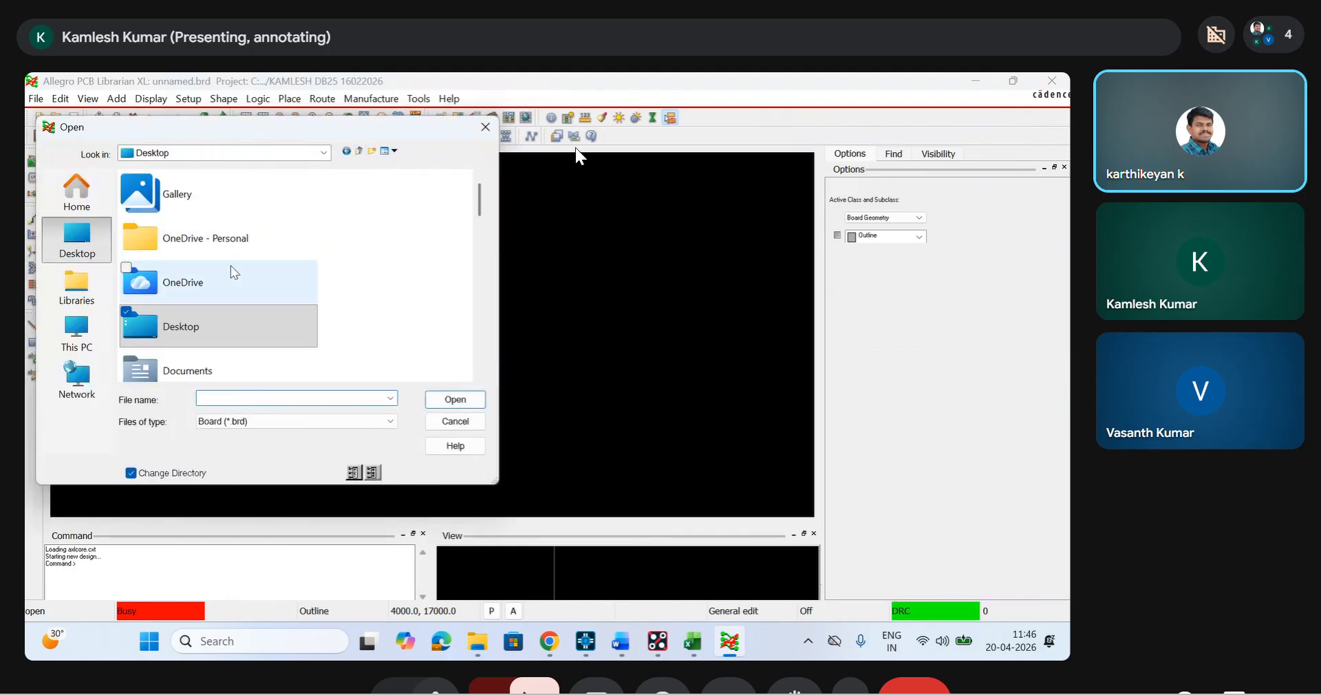
{"action": "scroll", "coordinate": [231, 272], "scroll_direction": "down", "scroll_amount": 5}
{"action": "scroll", "coordinate": [204, 310], "scroll_direction": "up", "scroll_amount": 2}
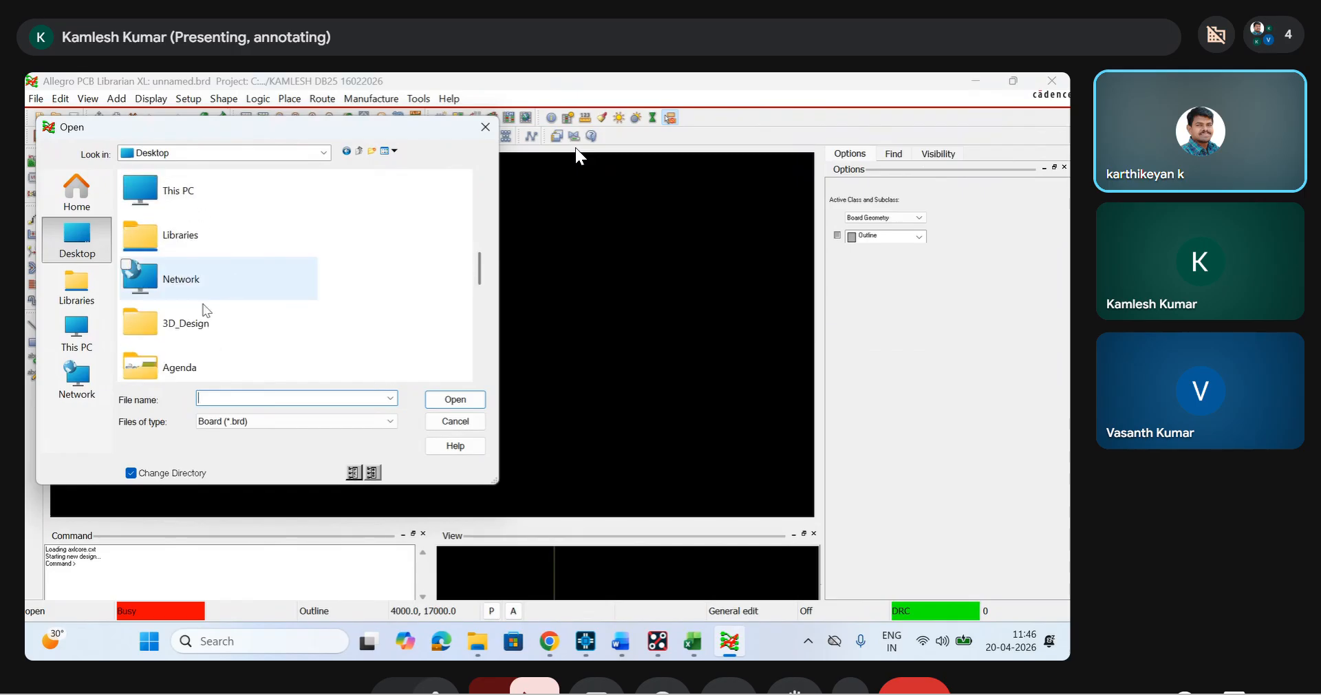
{"action": "double_click", "coordinate": [205, 313]}
{"action": "double_click", "coordinate": [177, 200]}
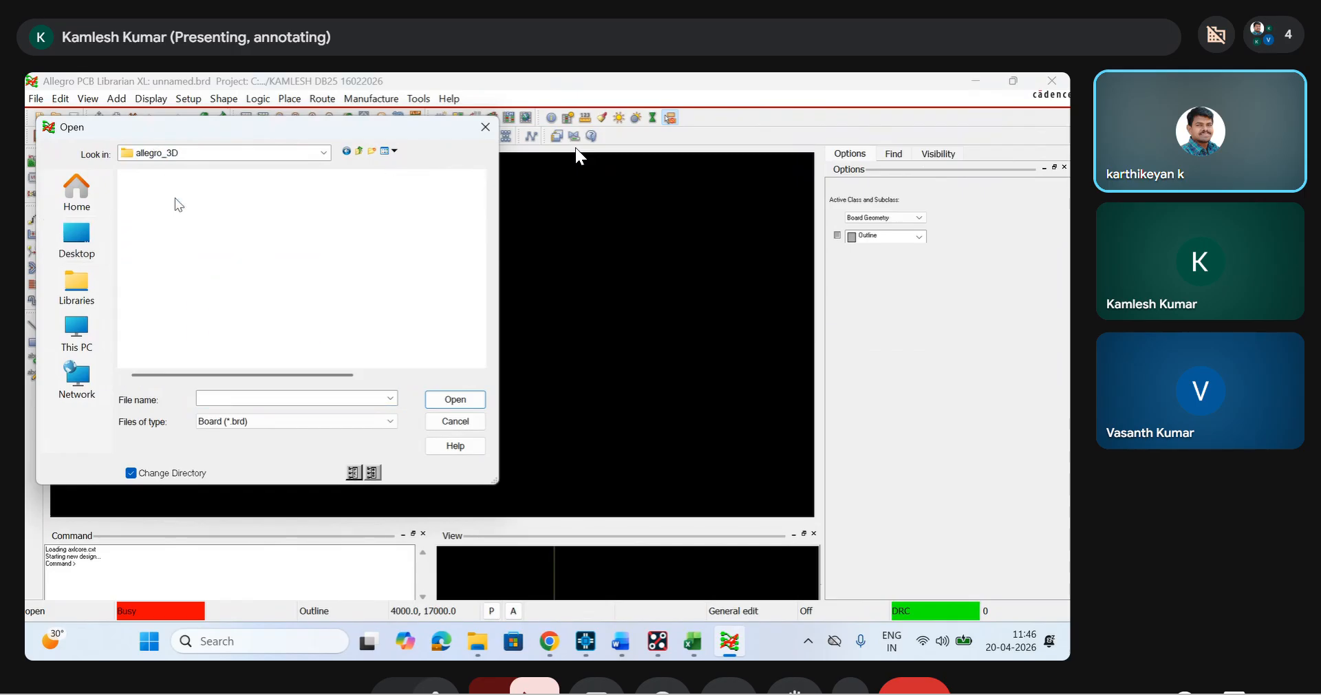
{"action": "double_click", "coordinate": [165, 227]}
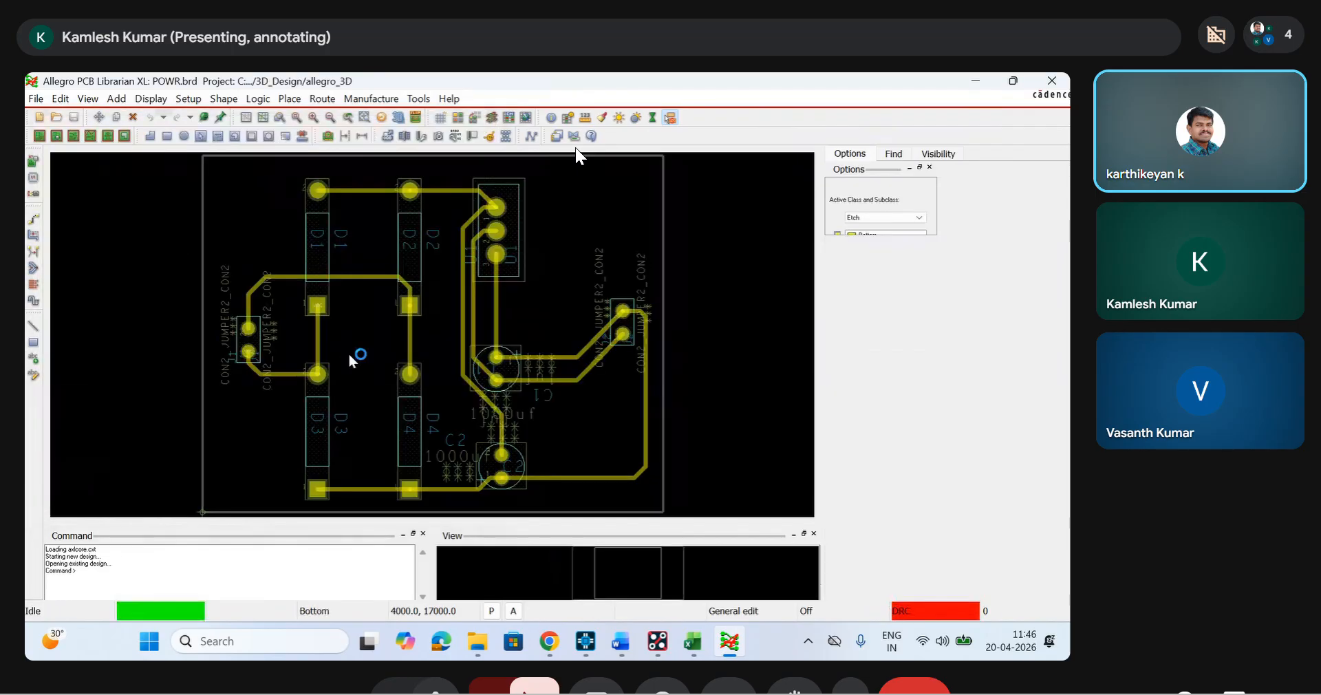
Step: Display the POWR board in the Allegro 3D Viewer and rotate the model to examine its components and enclosure
{"action": "left_click", "coordinate": [398, 117]}
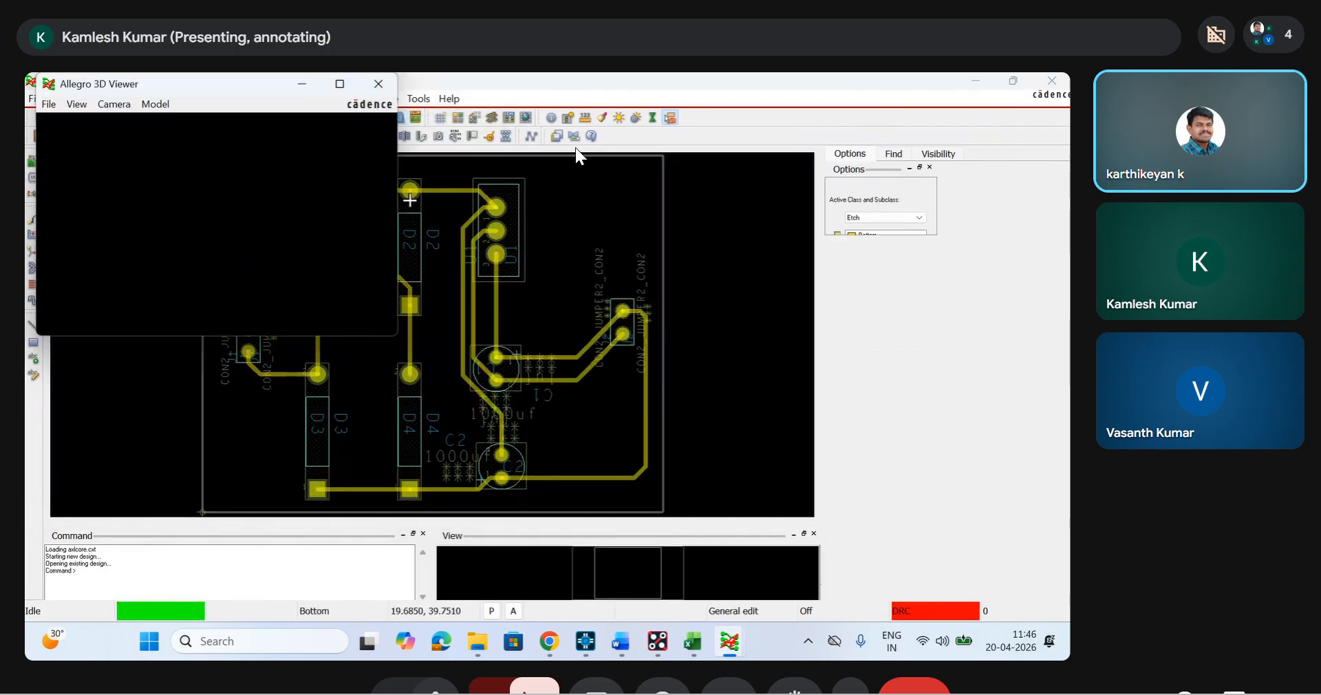
{"action": "left_click_drag", "start_coordinate": [241, 221], "coordinate": [153, 264]}
{"action": "left_click_drag", "start_coordinate": [203, 219], "coordinate": [258, 157]}
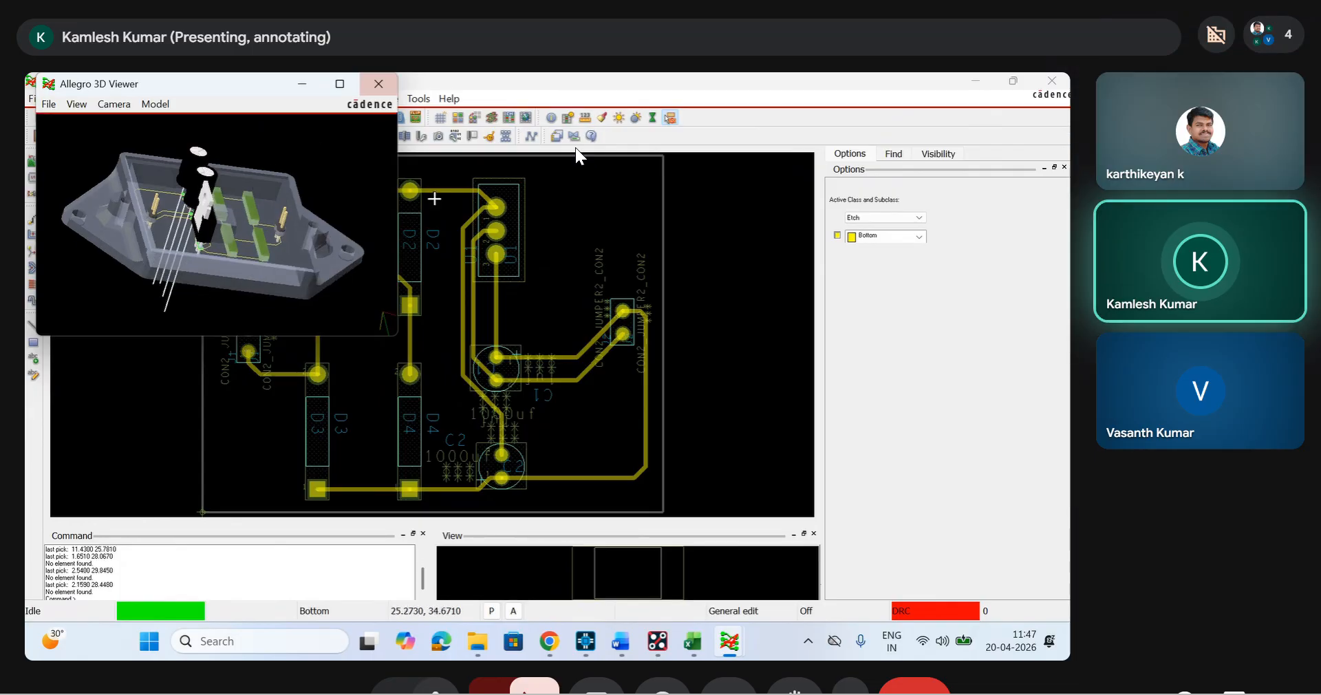